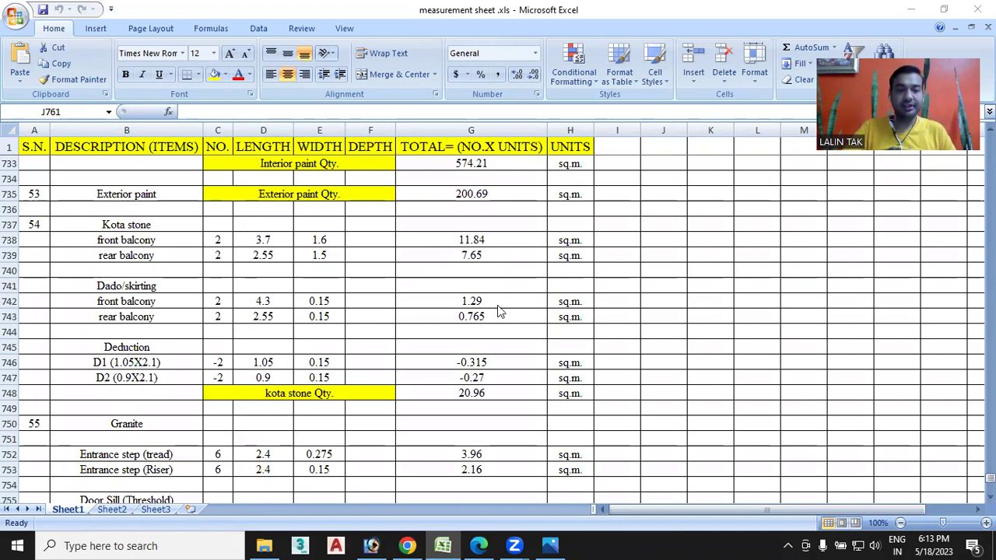
Start item 56, 'vitrified tiles', in A773 and B773 below the Granite Qty total
scroll(498, 313, "down", 2)
scroll(417, 348, "down", 1)
scroll(417, 354, "down", 2)
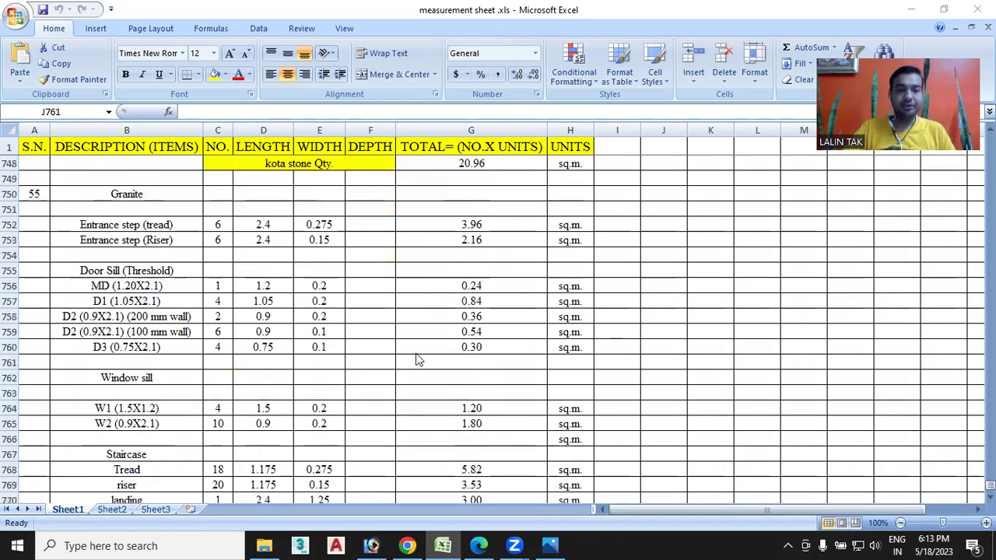
scroll(417, 359, "down", 1)
scroll(417, 359, "down", 2)
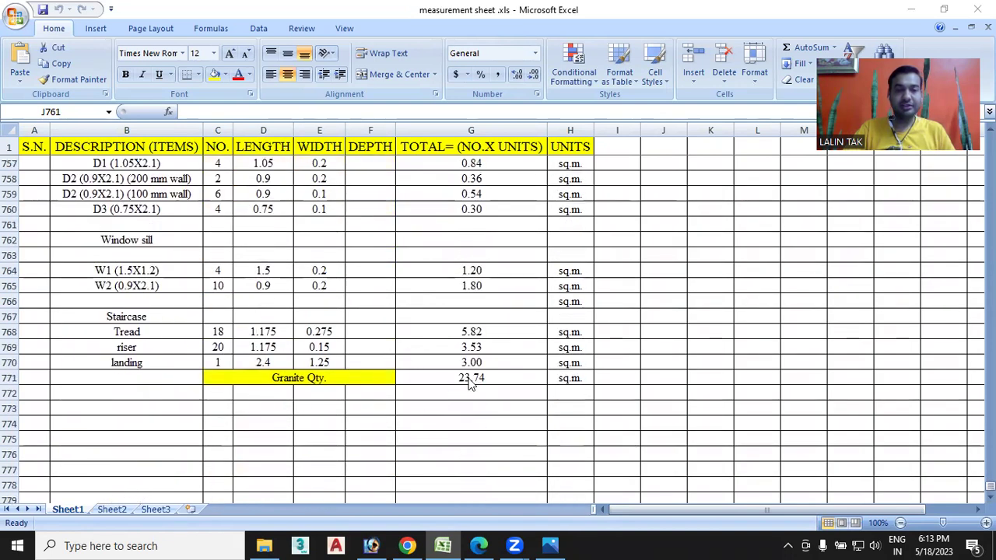
scroll(394, 424, "up", 1)
scroll(405, 404, "up", 1)
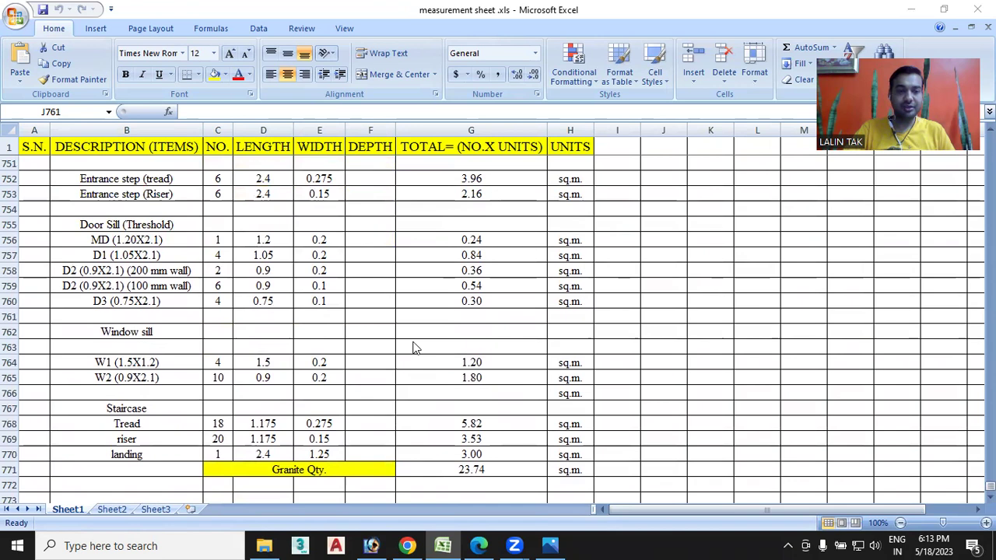
scroll(415, 348, "up", 2)
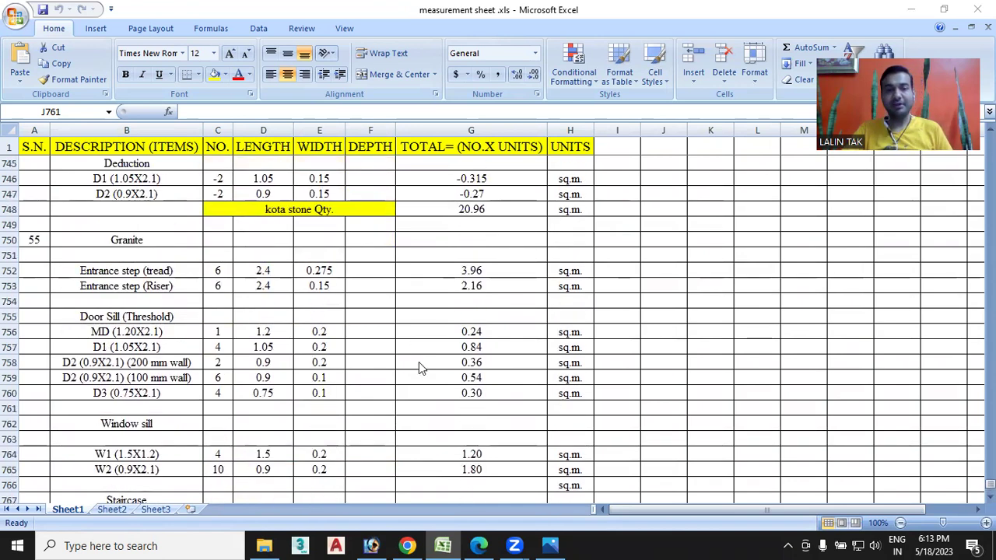
scroll(419, 362, "down", 2)
scroll(419, 366, "down", 1)
scroll(419, 379, "down", 1)
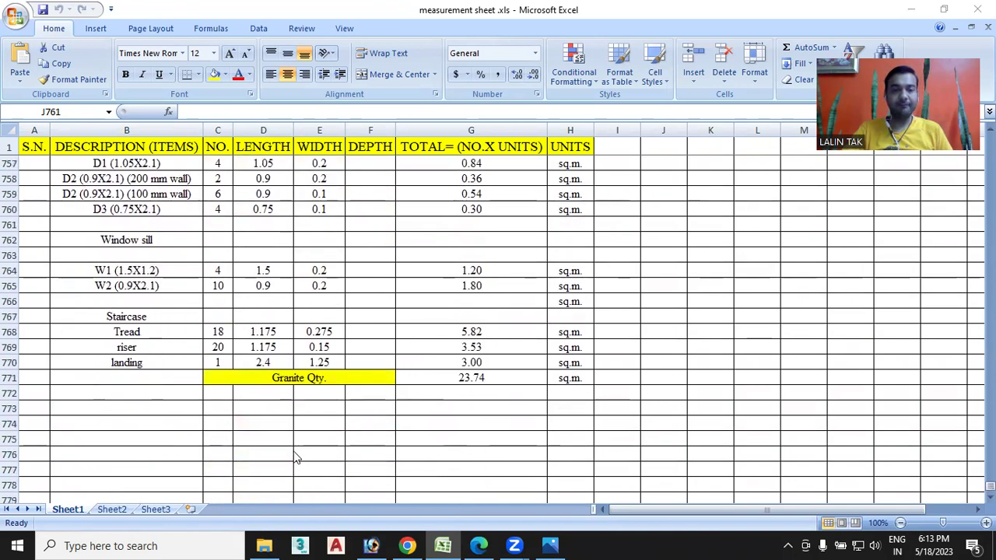
scroll(235, 381, "up", 3)
scroll(194, 327, "up", 1)
scroll(179, 311, "down", 5)
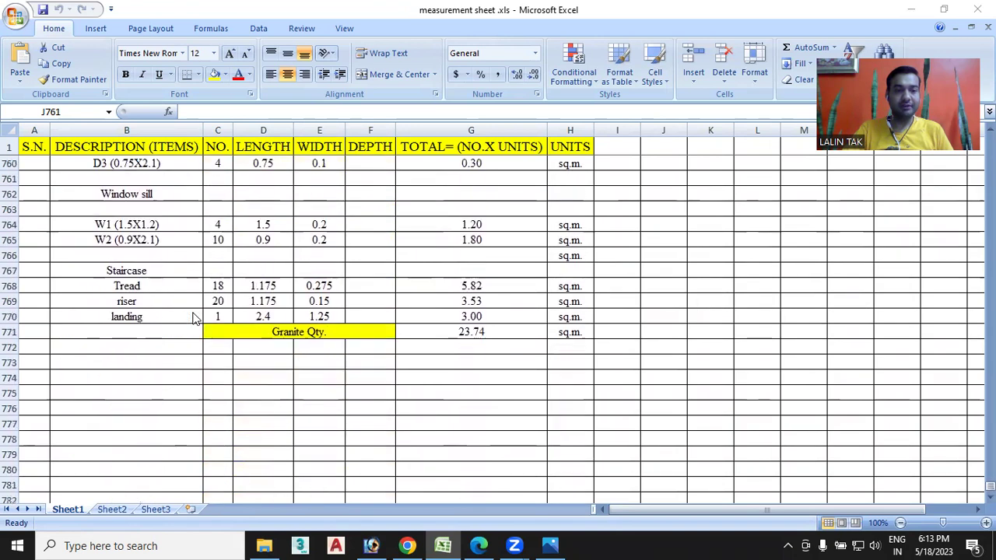
scroll(194, 319, "down", 1)
left_click(36, 315)
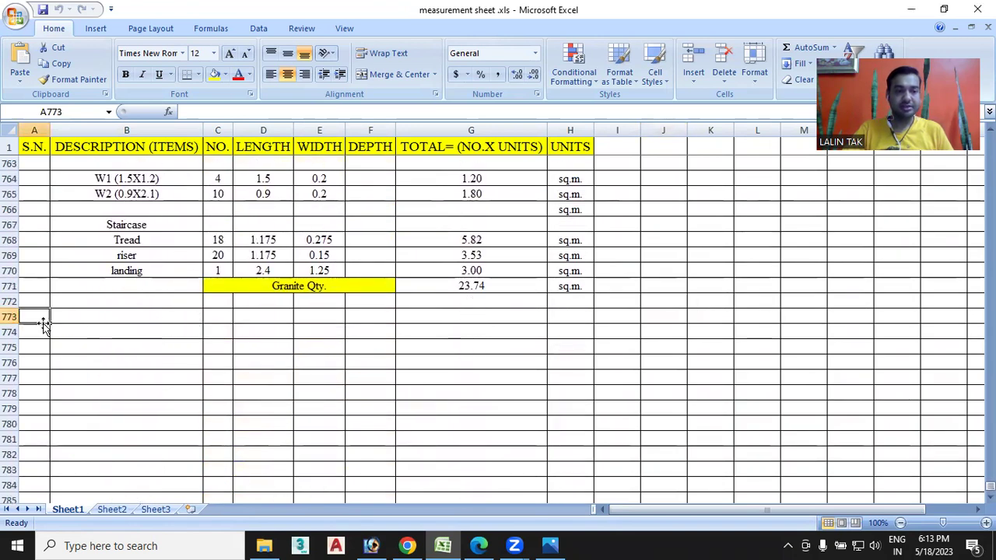
type("56")
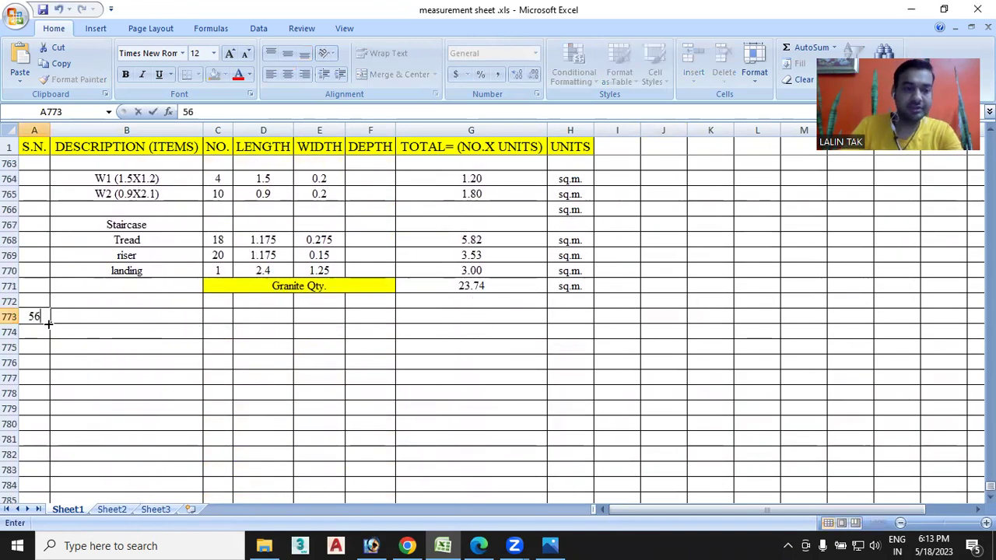
left_click(115, 320)
type("vitr")
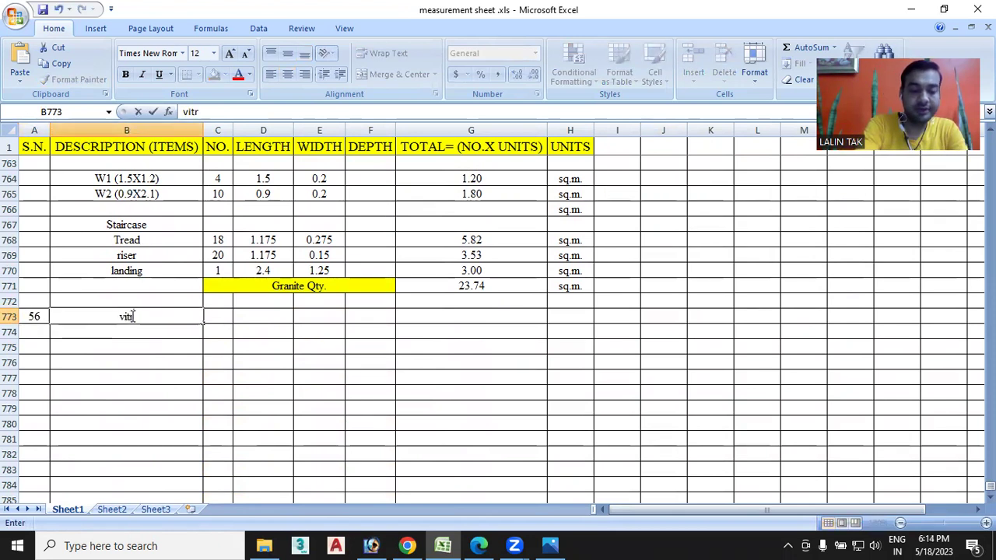
type("ified tiles")
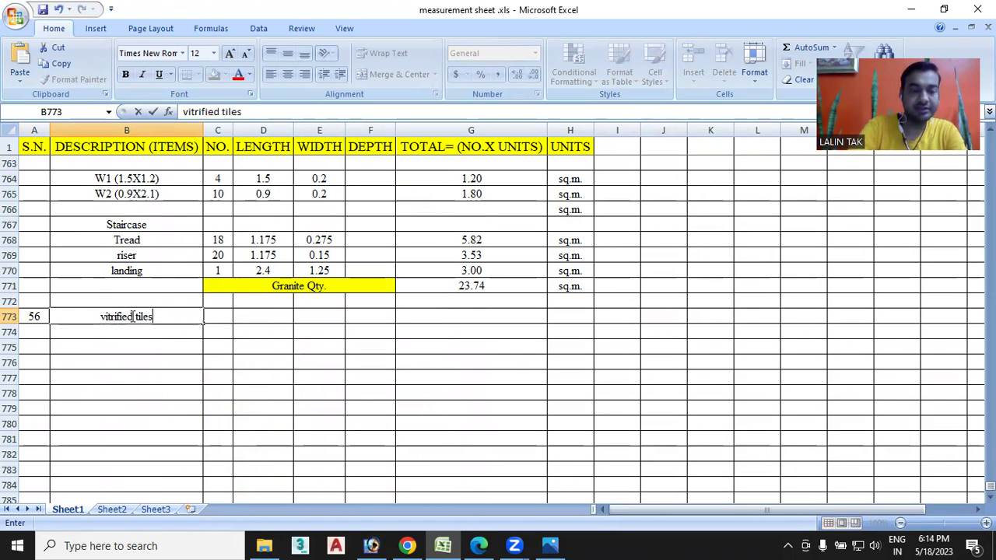
left_click(134, 336)
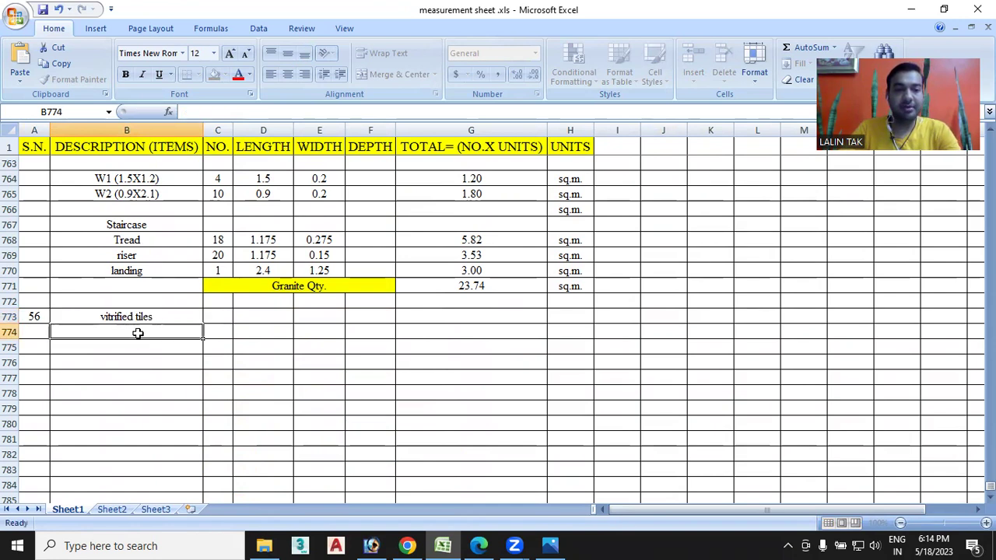
Review the room sizes on the '4. ground floor plan.pdf', such as the 3300 x 5250 hall
left_click(479, 546)
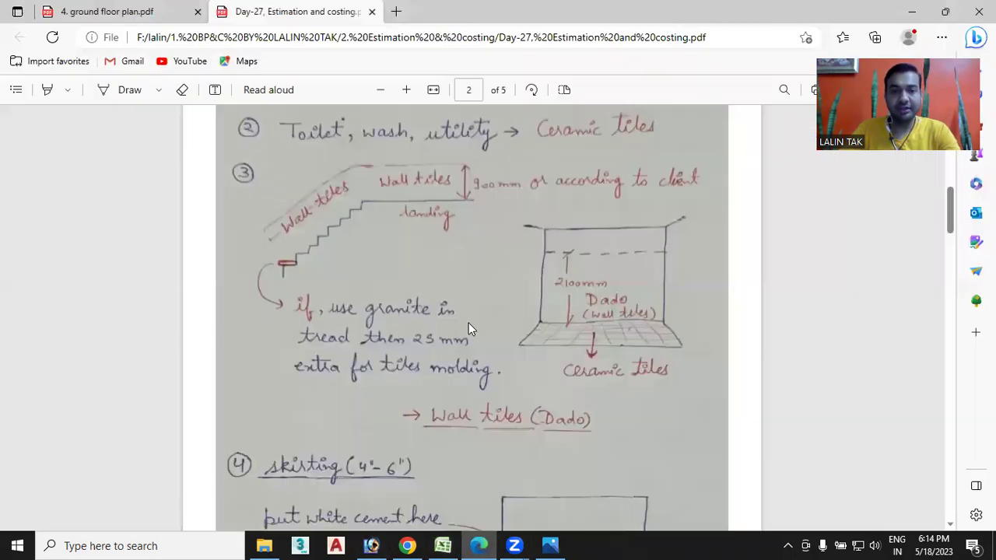
left_click(140, 11)
scroll(448, 330, "down", 5)
scroll(444, 343, "up", 2)
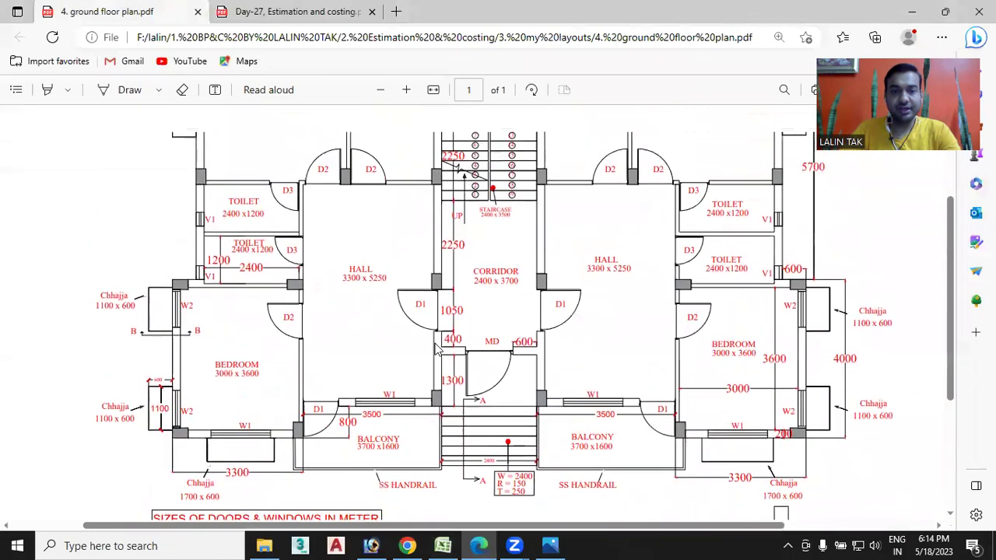
scroll(439, 349, "up", 1)
scroll(436, 351, "down", 1)
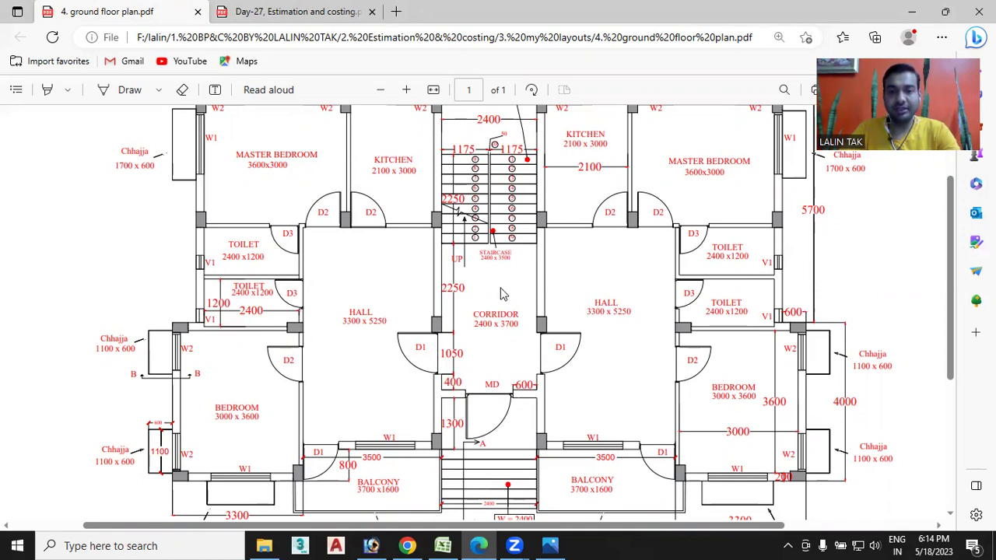
scroll(502, 294, "up", 1)
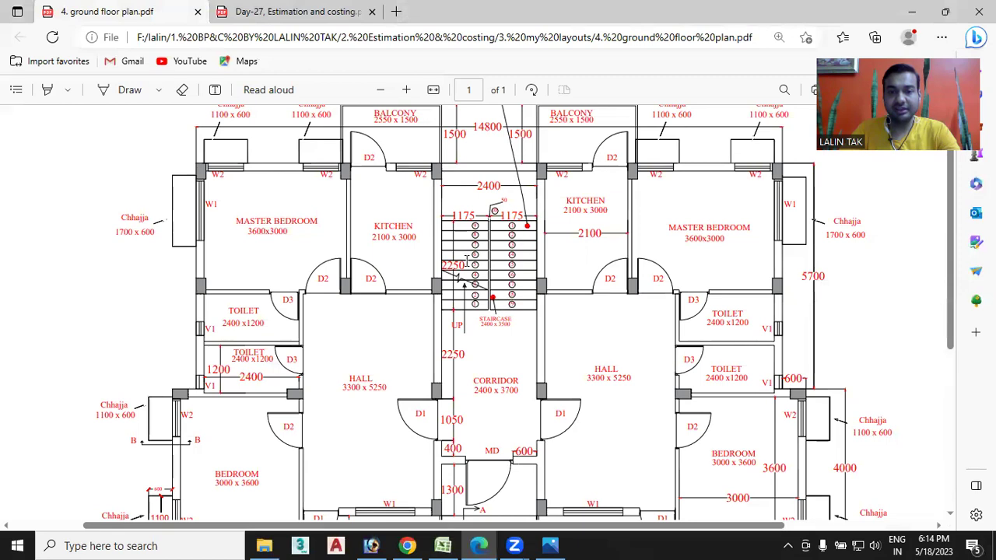
scroll(467, 262, "down", 1)
scroll(478, 327, "down", 1)
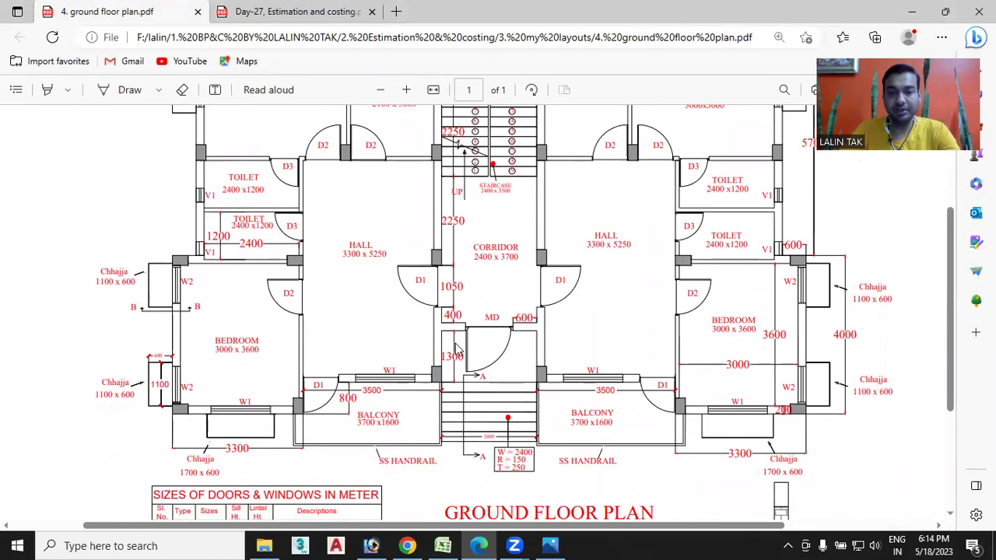
scroll(502, 357, "up", 1)
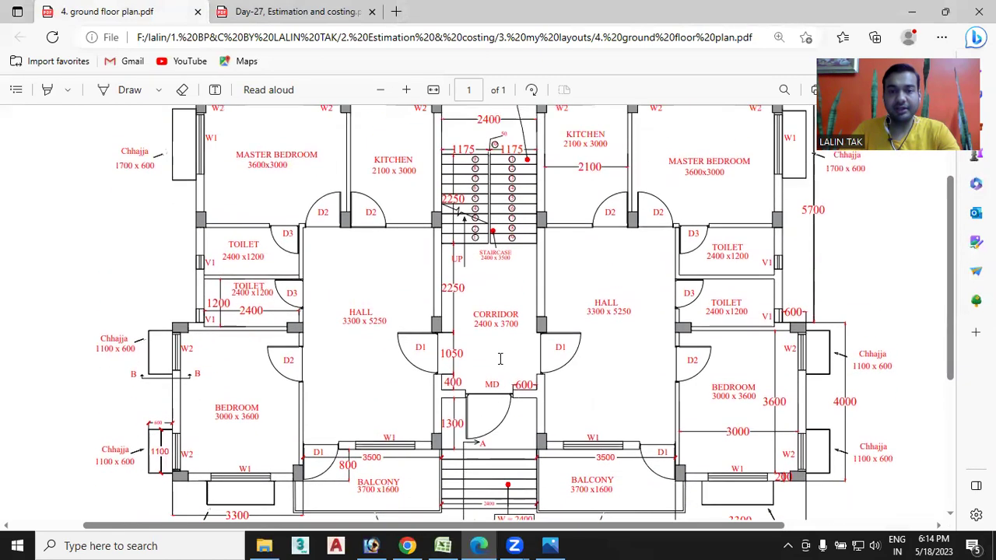
scroll(577, 335, "up", 1)
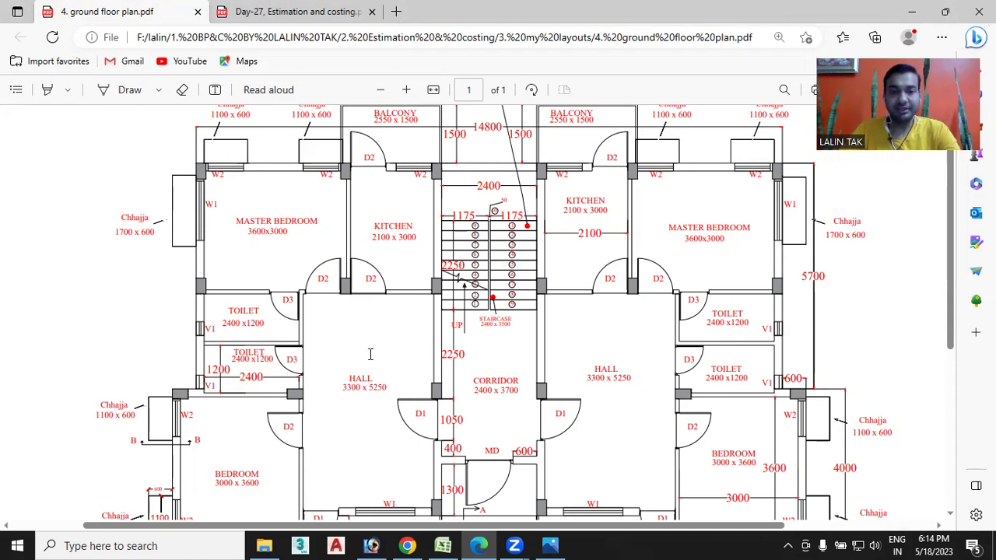
scroll(371, 354, "down", 4)
scroll(351, 351, "up", 3)
scroll(327, 345, "down", 1)
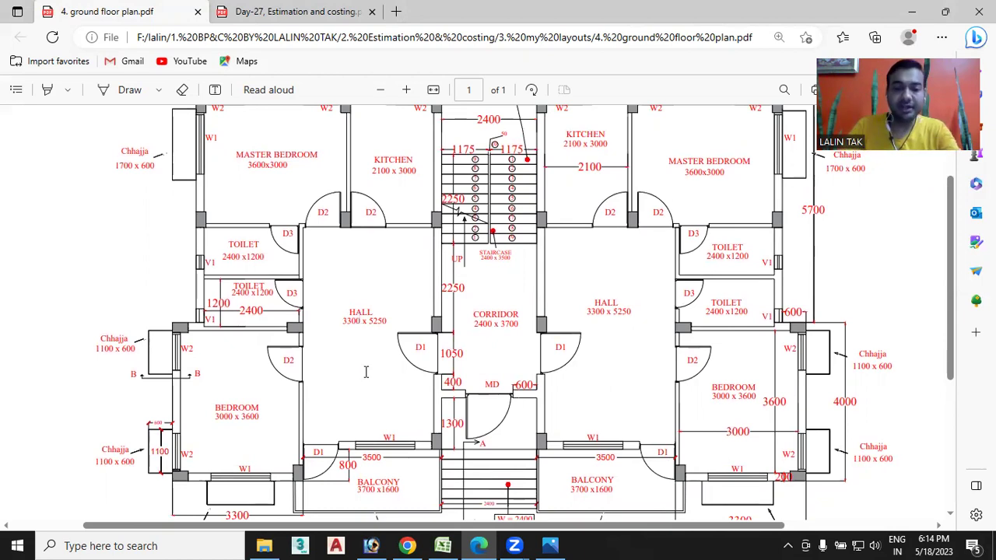
List Staircase, corridor, entance passage and Hall in B775–B778 under vitrified tiles
left_click(447, 545)
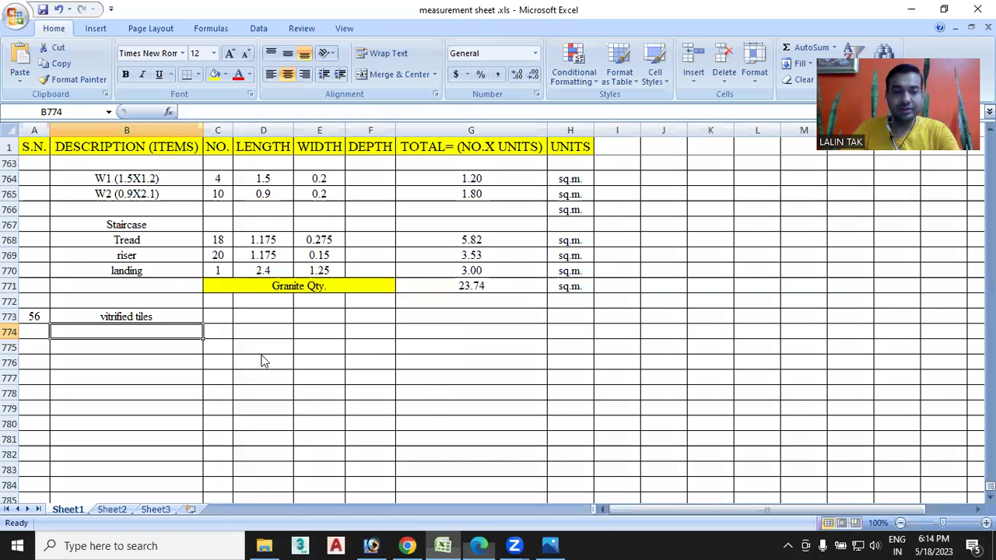
left_click(106, 345)
type("Stai")
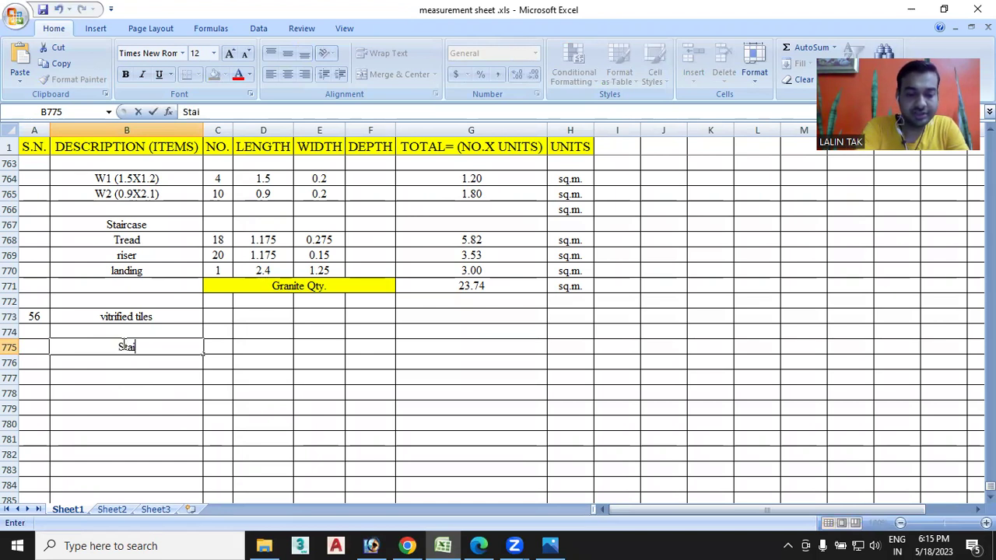
type("rcase")
left_click(124, 364)
double_click(147, 363)
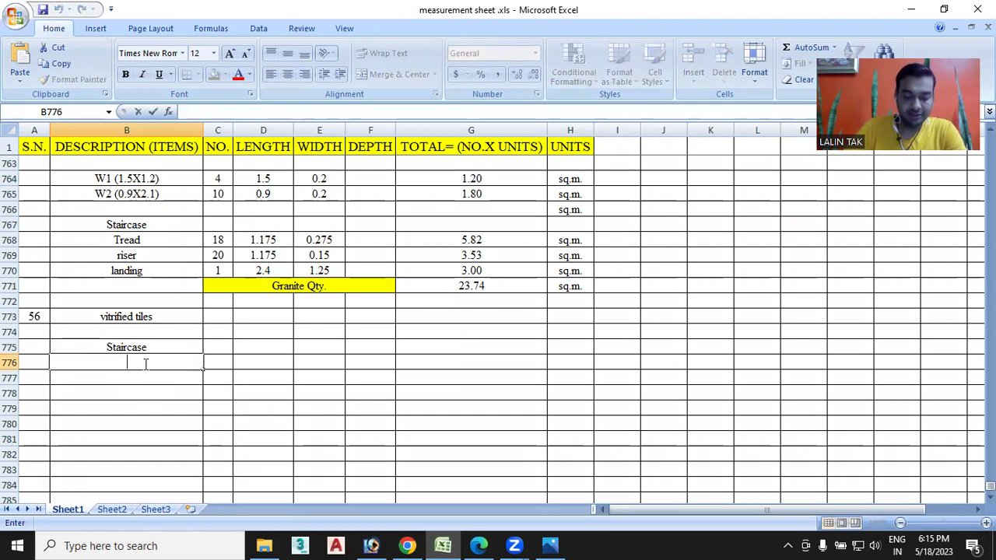
type("corridor")
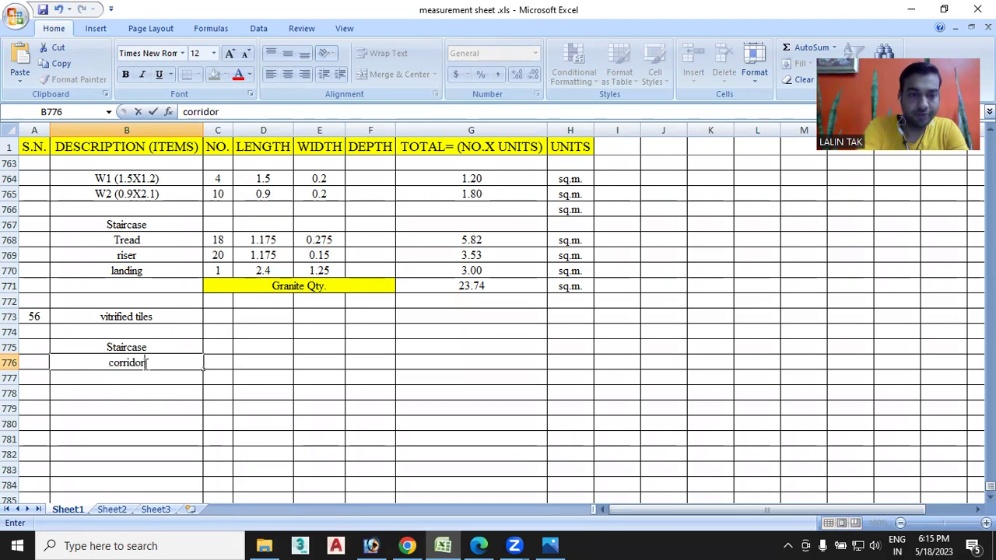
double_click(147, 379)
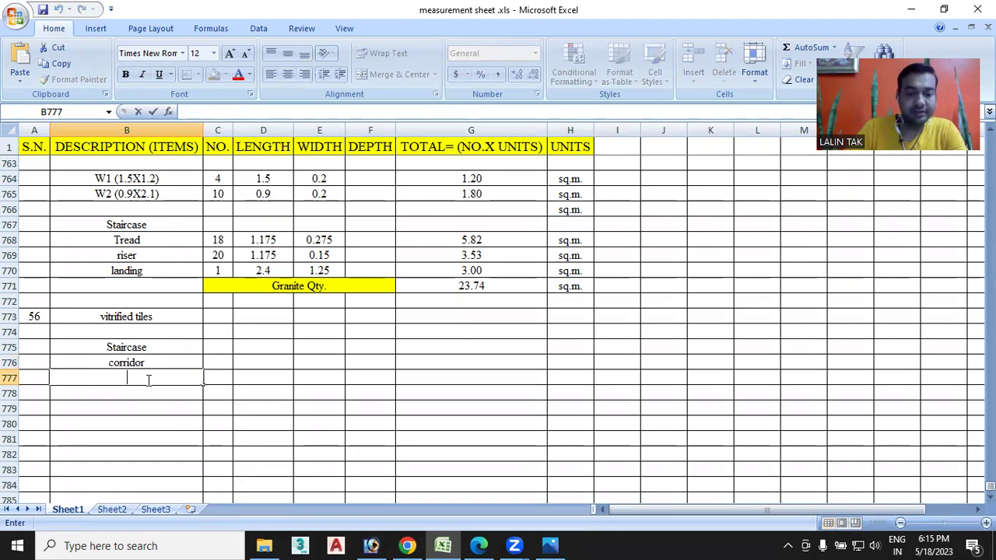
type("entance passage")
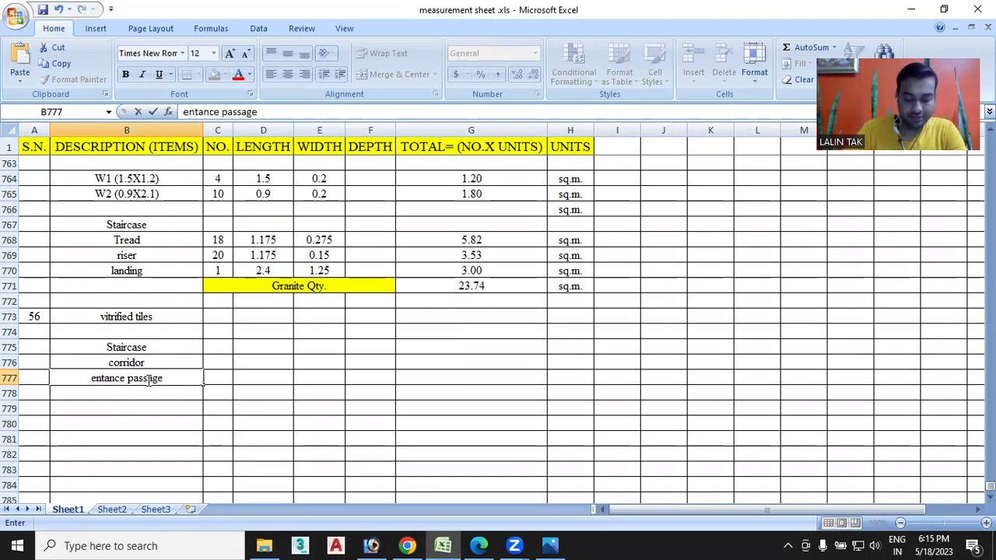
left_click(121, 396)
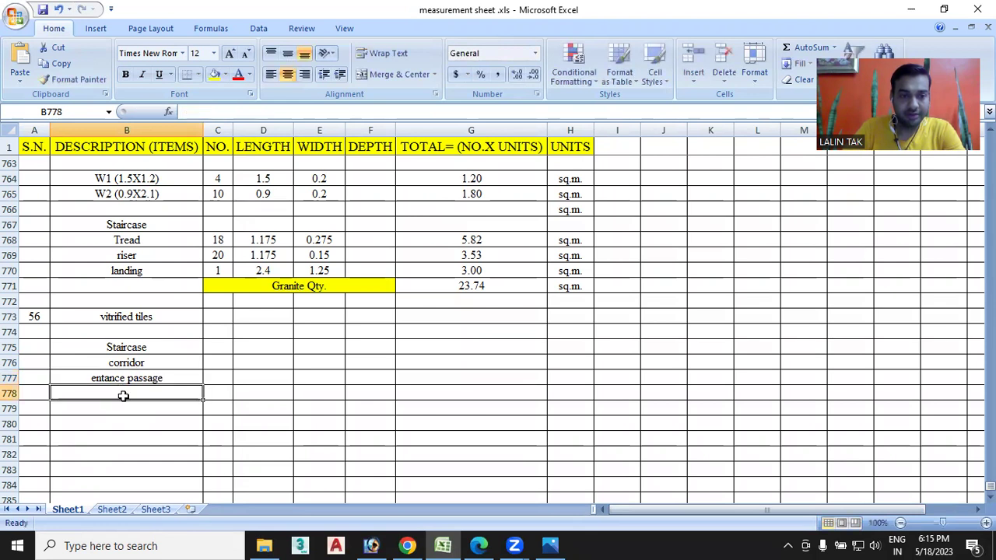
type("Hall")
left_click(117, 409)
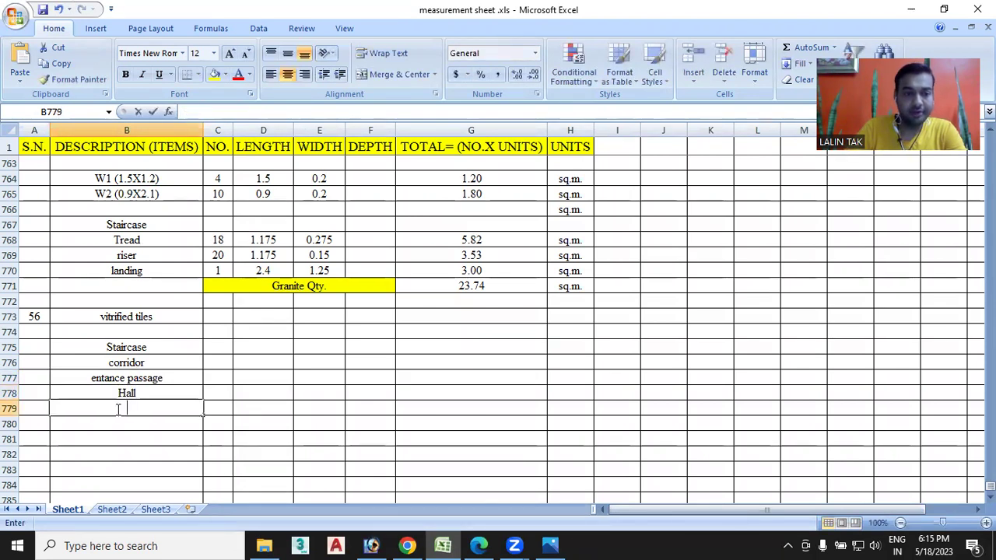
Add Bedroom, master bedroom and kitchen in B779–B781, fixing the kitchen typo
type("Bed")
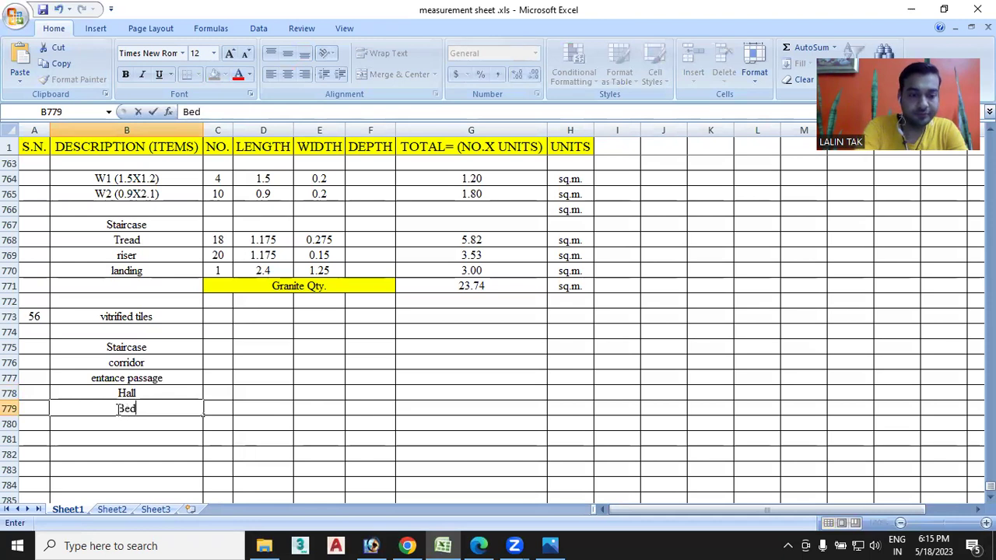
type("room")
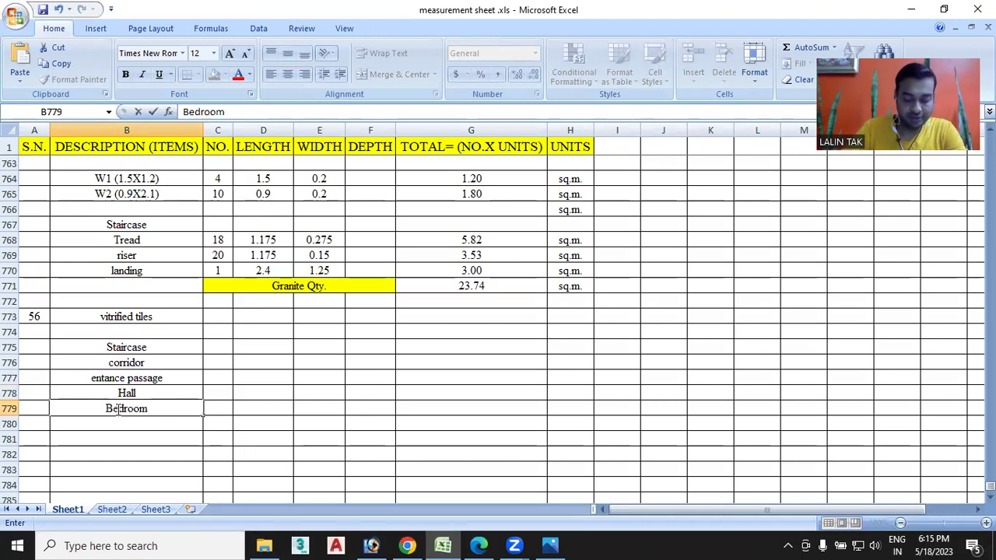
left_click(129, 422)
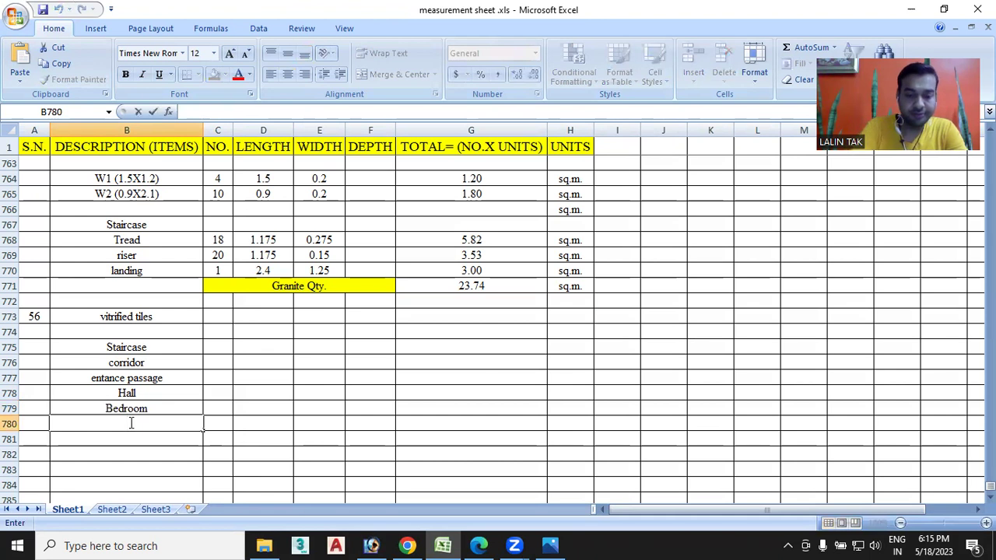
type("master ")
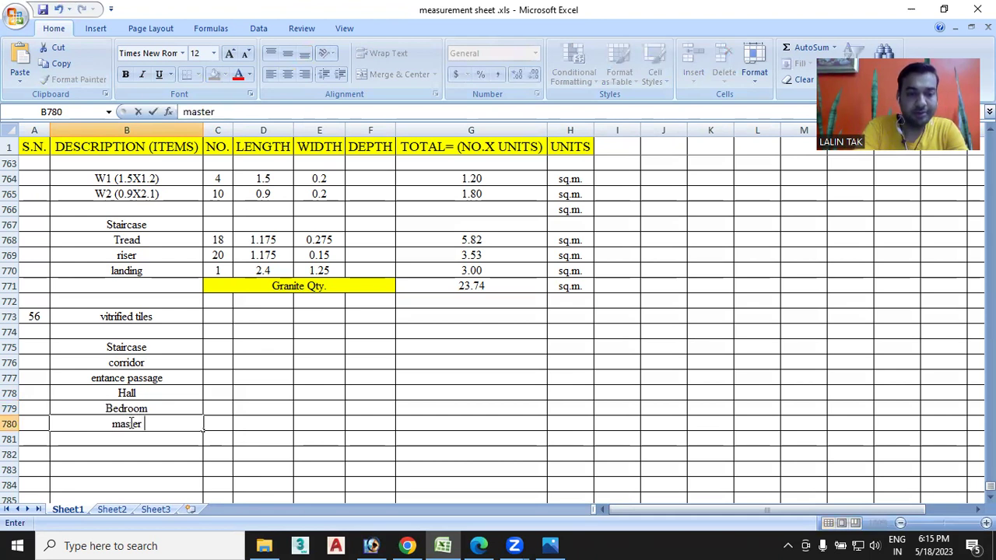
type("bedroom")
left_click(129, 439)
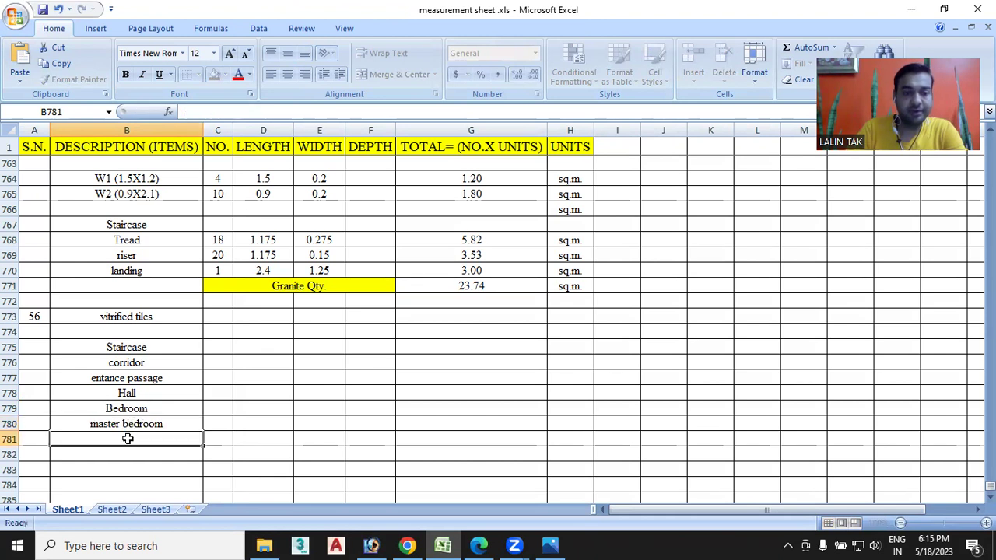
type("kitenen")
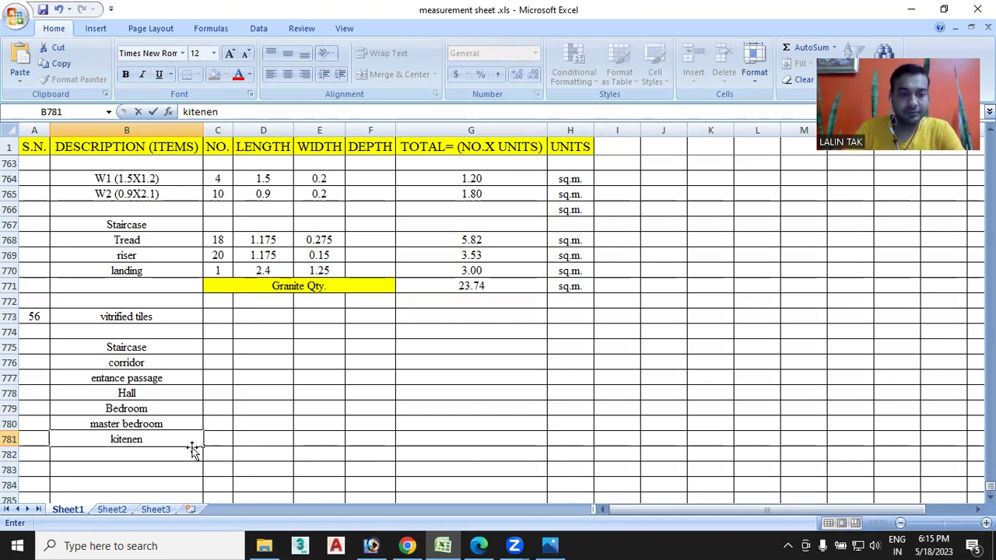
key("BackSpace")
key("BackSpace")
key("BackSpace")
key("BackSpace")
type("chen")
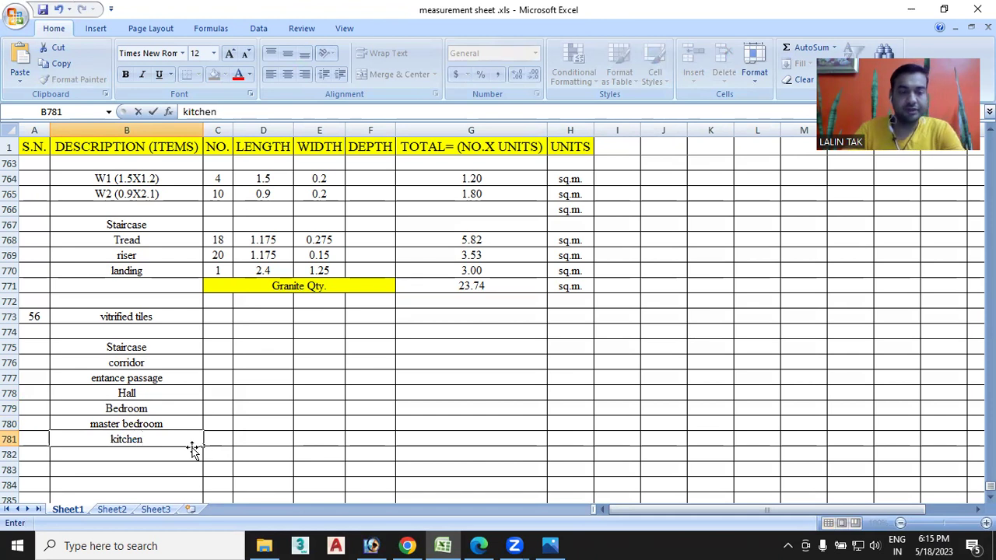
left_click(218, 349)
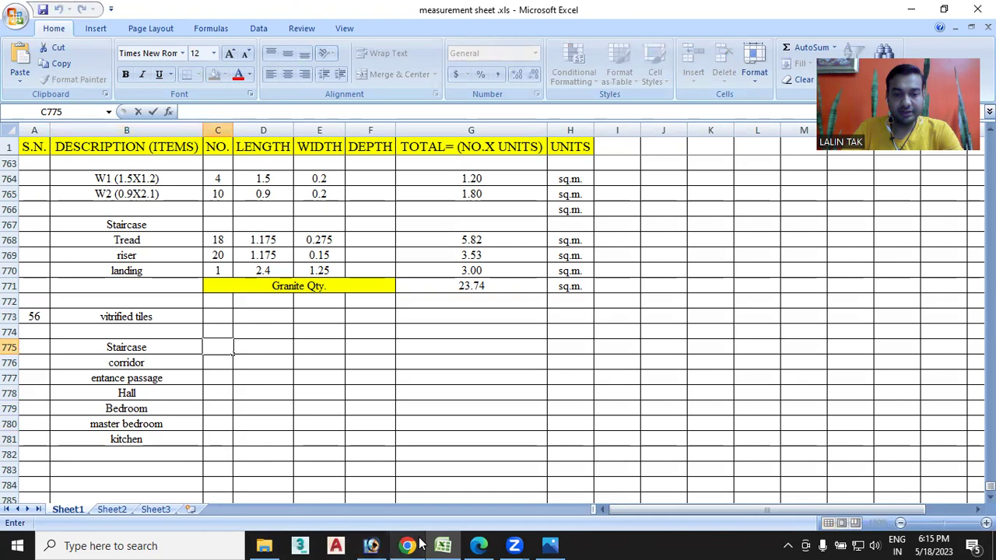
left_click(479, 545)
scroll(477, 241, "up", 1)
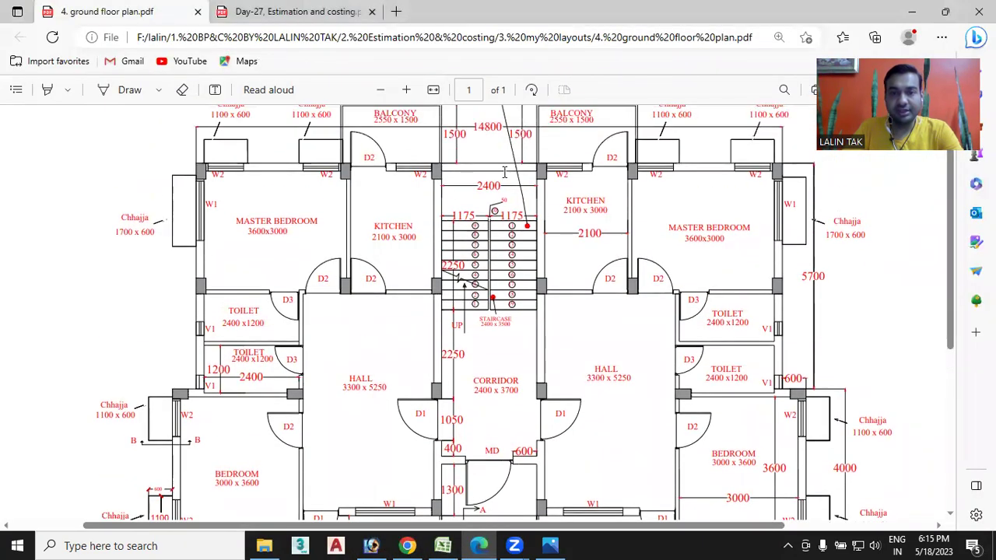
scroll(523, 243, "down", 1)
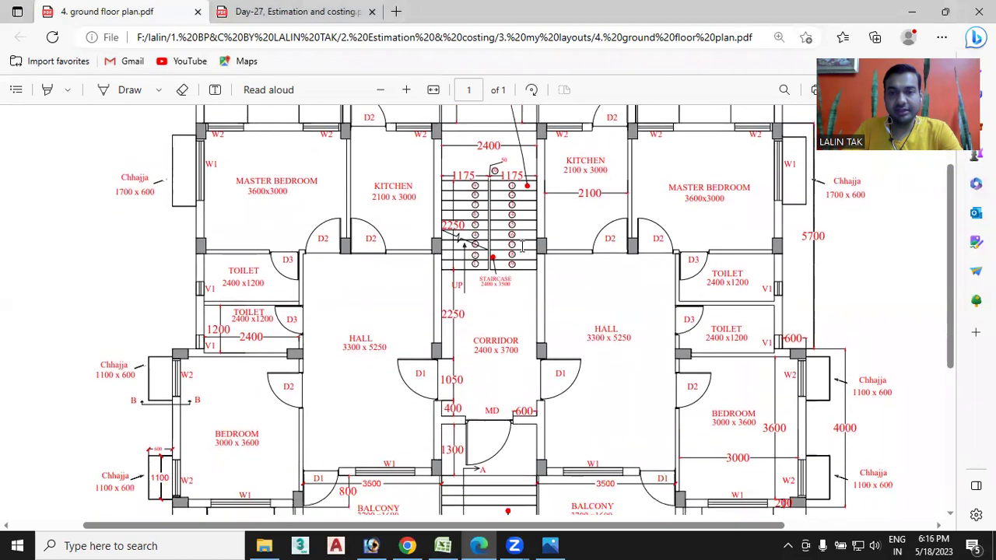
scroll(592, 280, "up", 1)
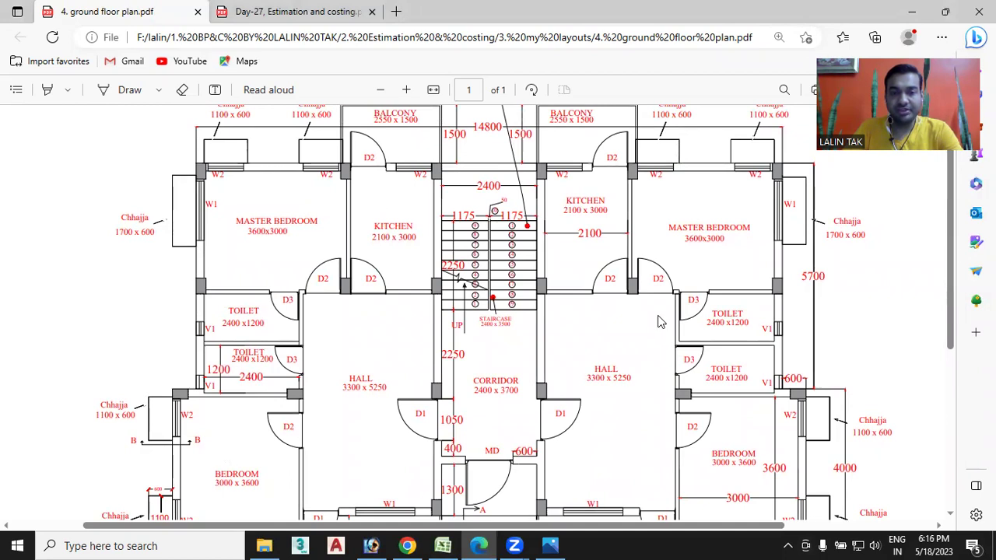
scroll(499, 440, "down", 1)
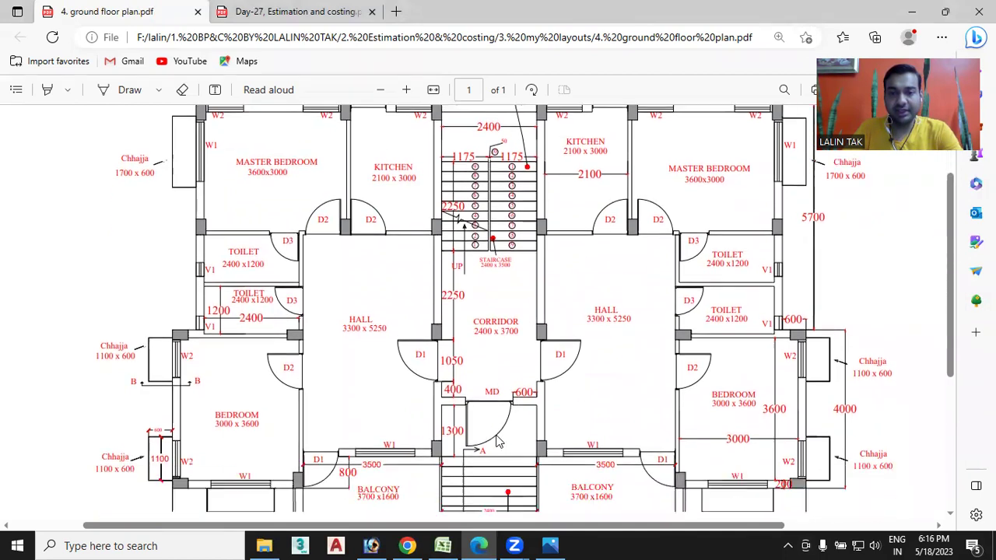
scroll(498, 440, "down", 1)
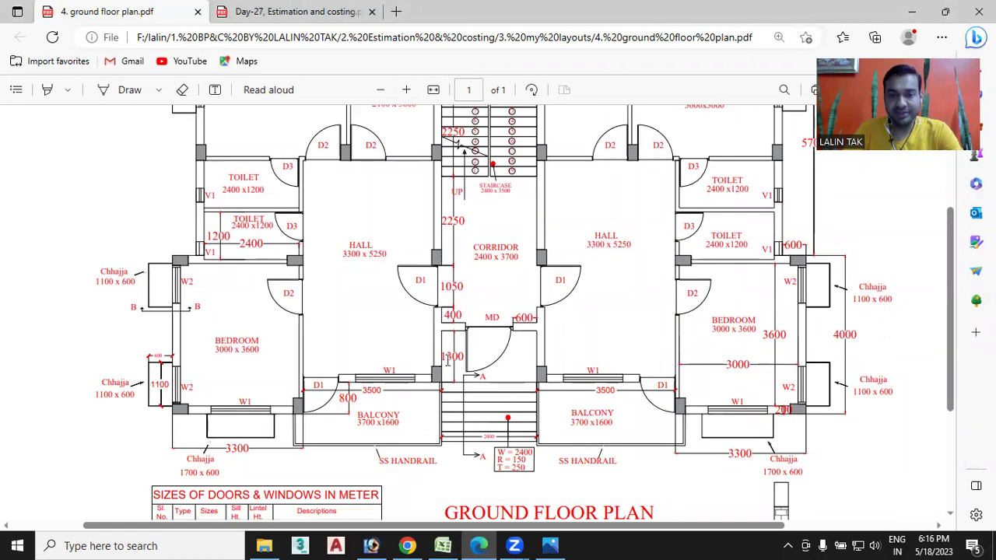
scroll(491, 366, "up", 3)
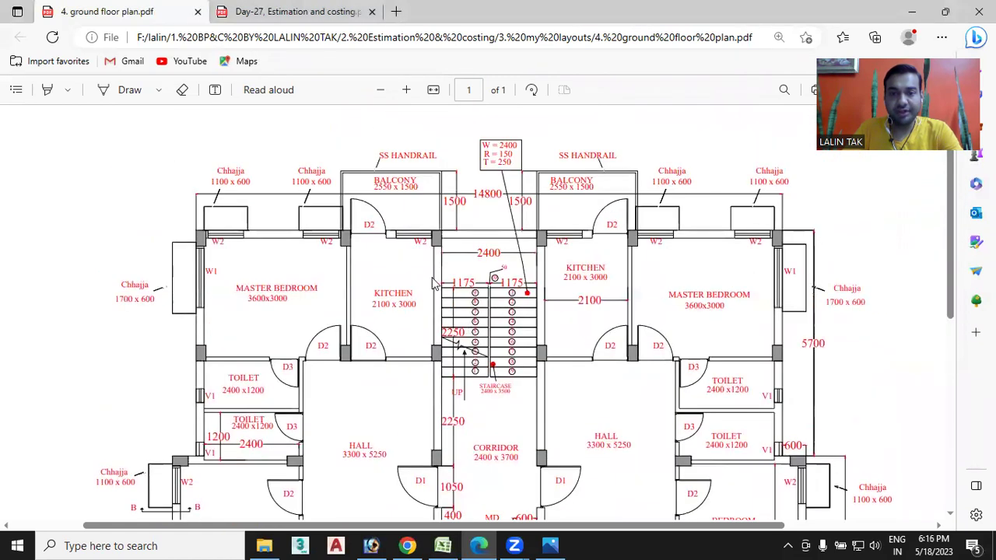
Enter a count of 1 for Staircase, corridor and entance passage in C775–C777
left_click(443, 546)
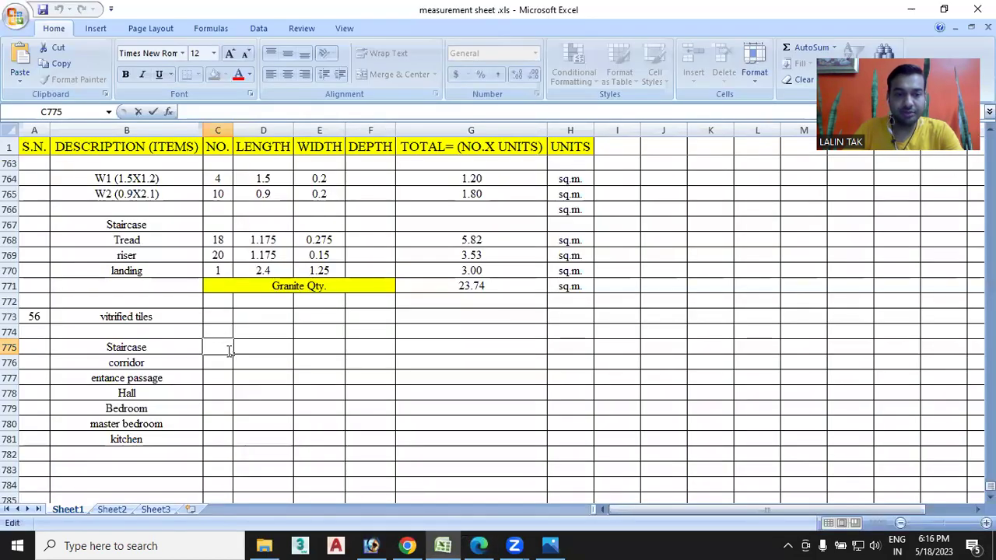
type("11")
key("BackSpace")
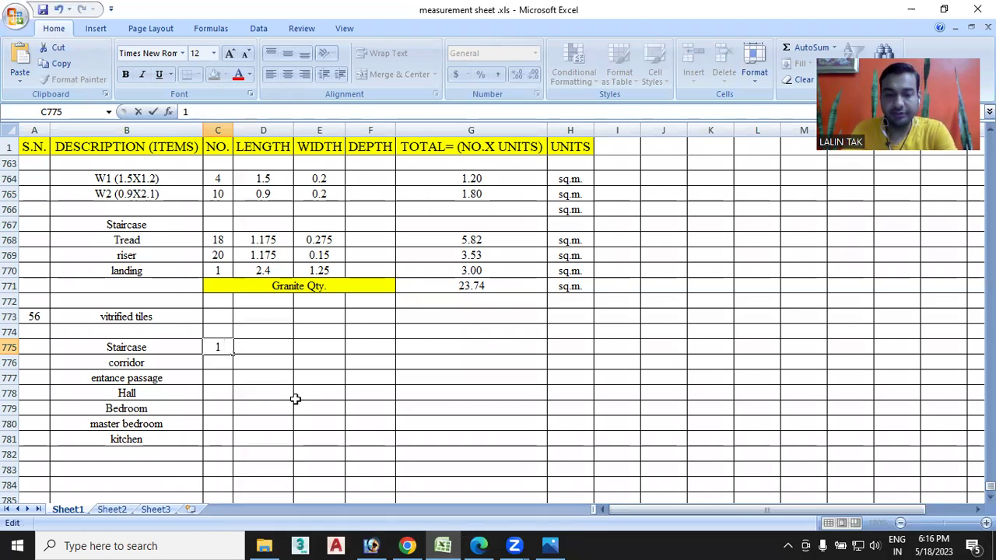
left_click(223, 369)
type("1")
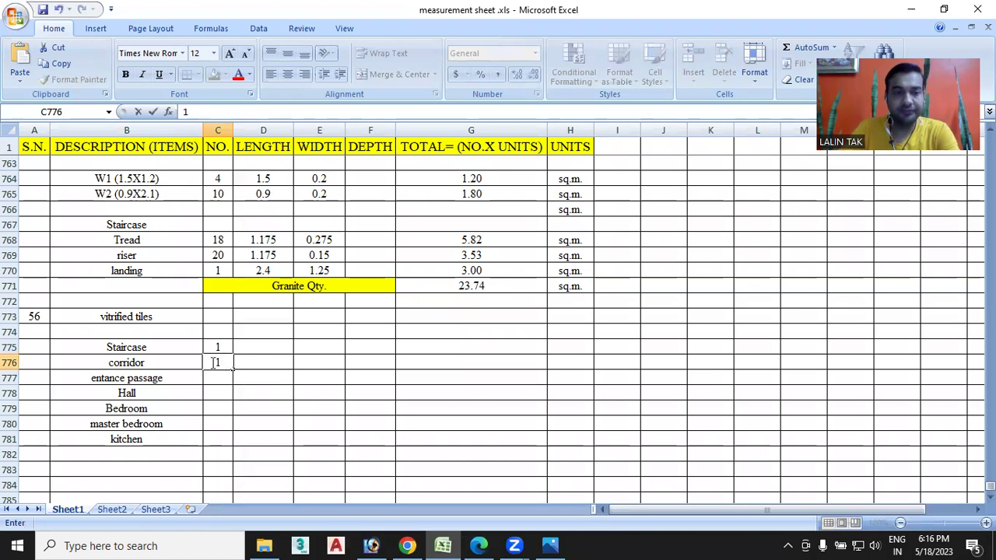
left_click(208, 376)
type("1")
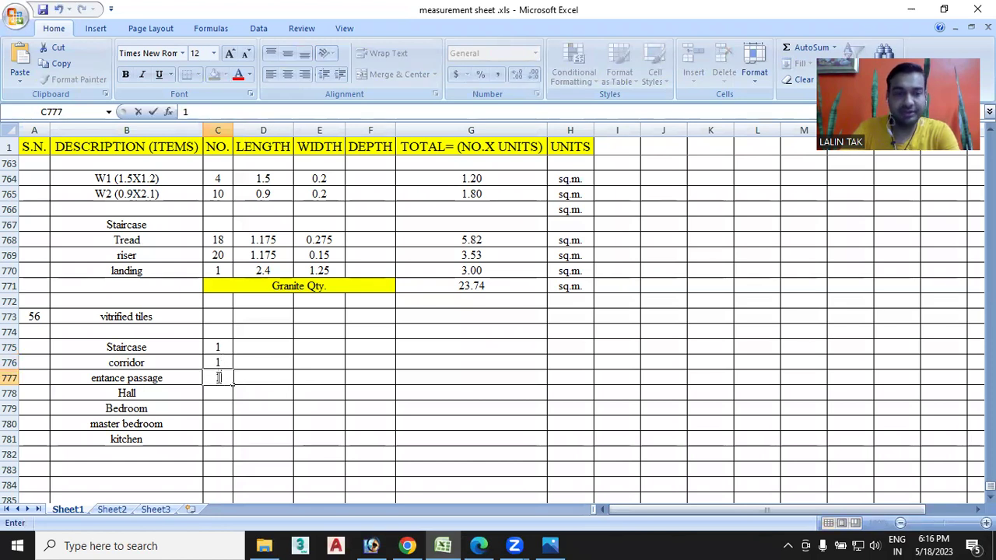
double_click(258, 348)
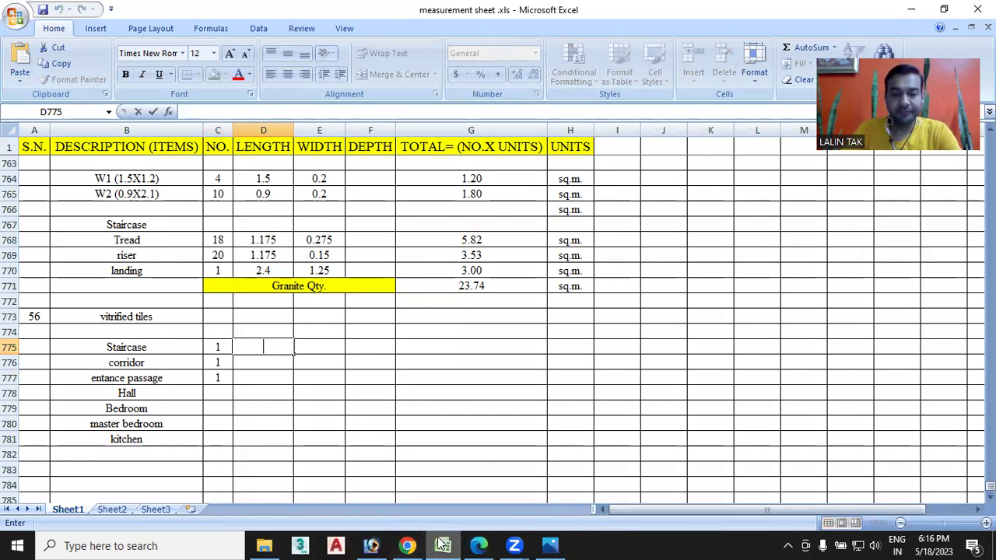
left_click(479, 546)
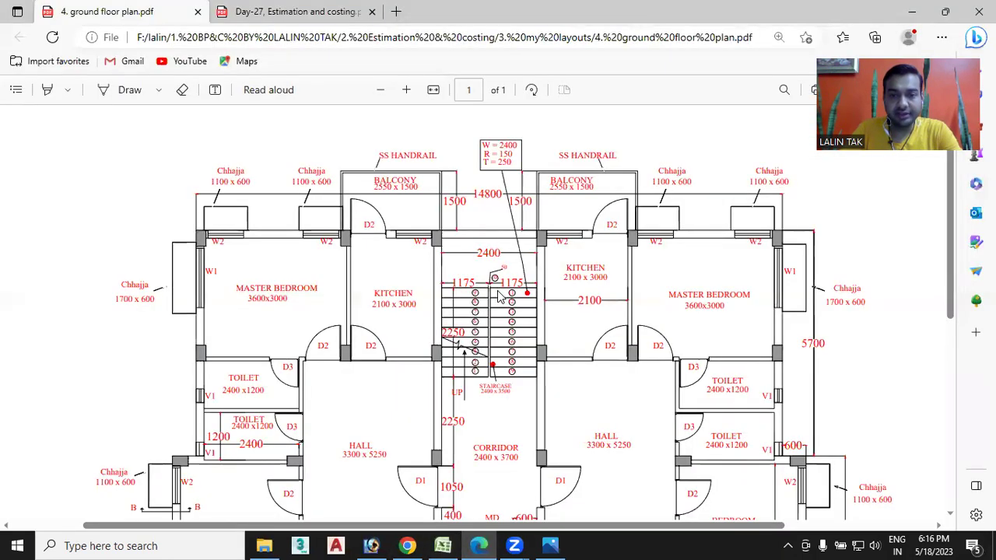
Zoom in on the floor plan and check the Day-27 Estimation and costing notes on dado and skirting
scroll(499, 296, "down", 1)
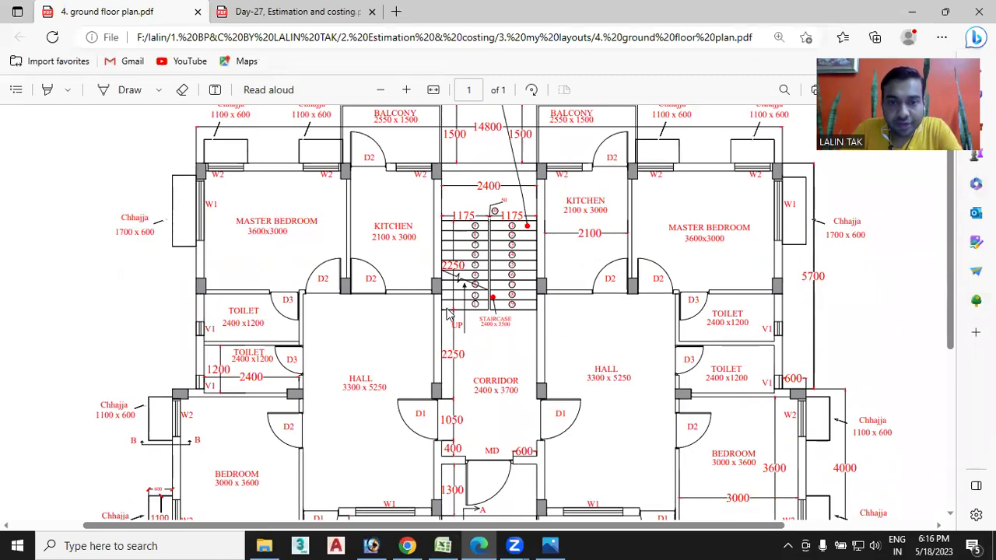
left_click(406, 89)
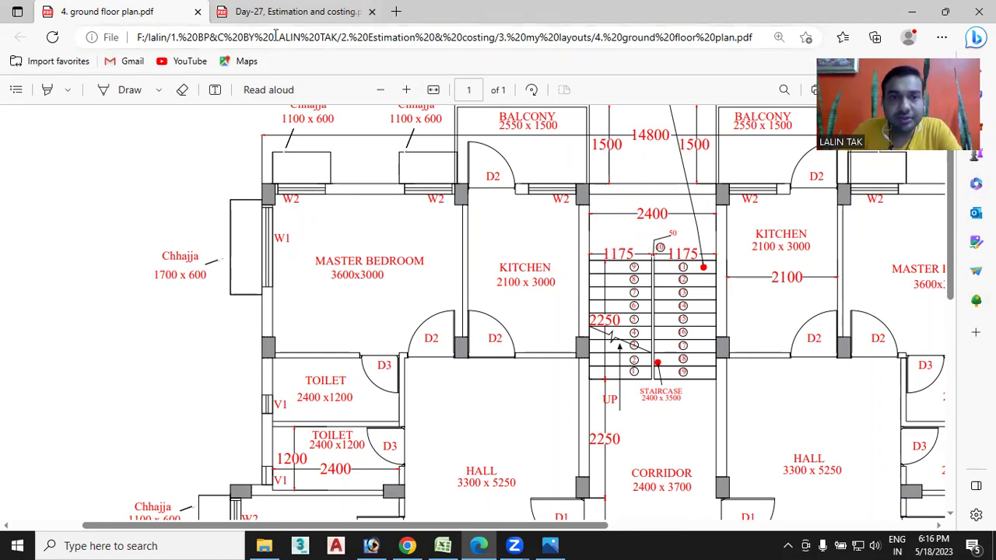
key("ctrl+Tab")
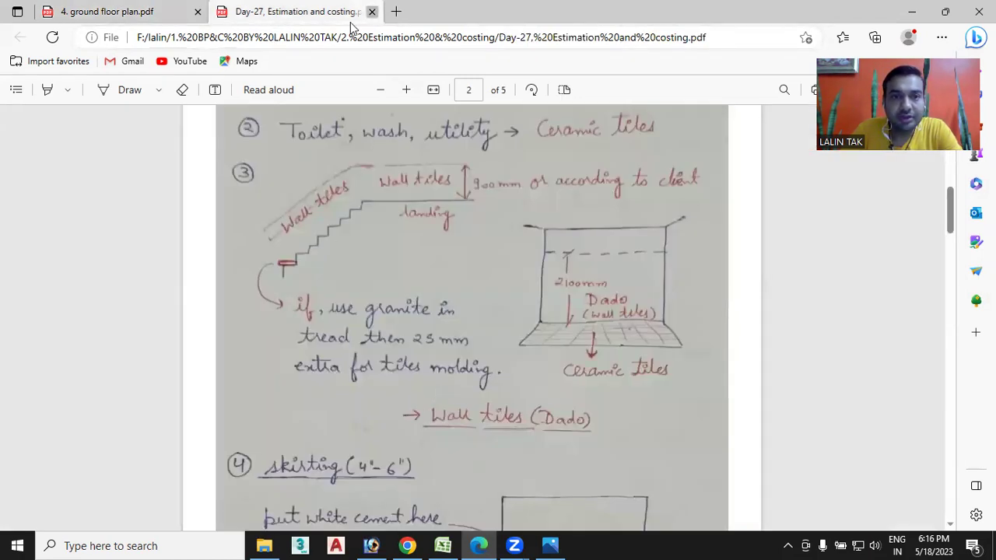
key("ctrl+Tab")
Check the 8. stairs layout PDF in 3. my layouts: 2400-wide staircase with a 1200 landing
left_click(264, 545)
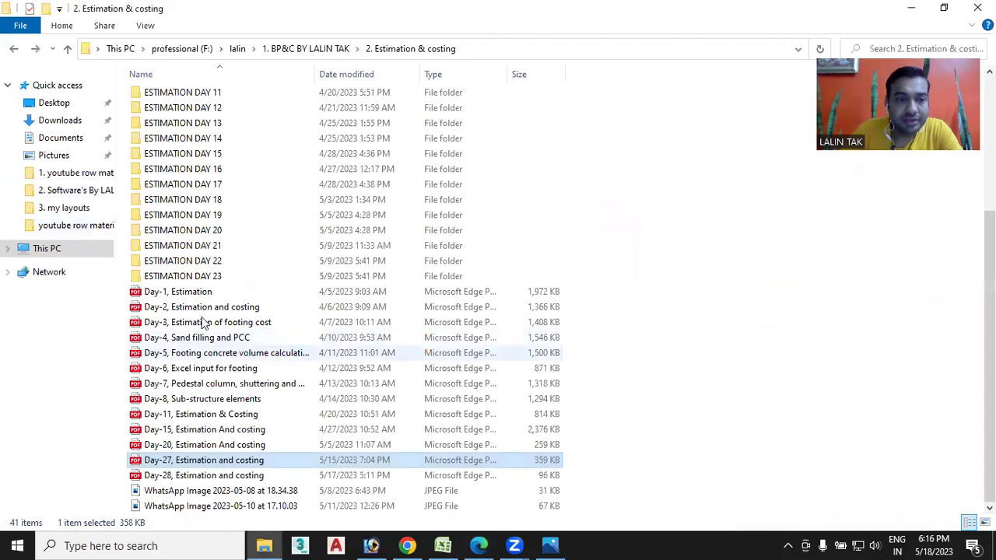
scroll(203, 249, "up", 2)
scroll(199, 148, "up", 2)
left_click(206, 106)
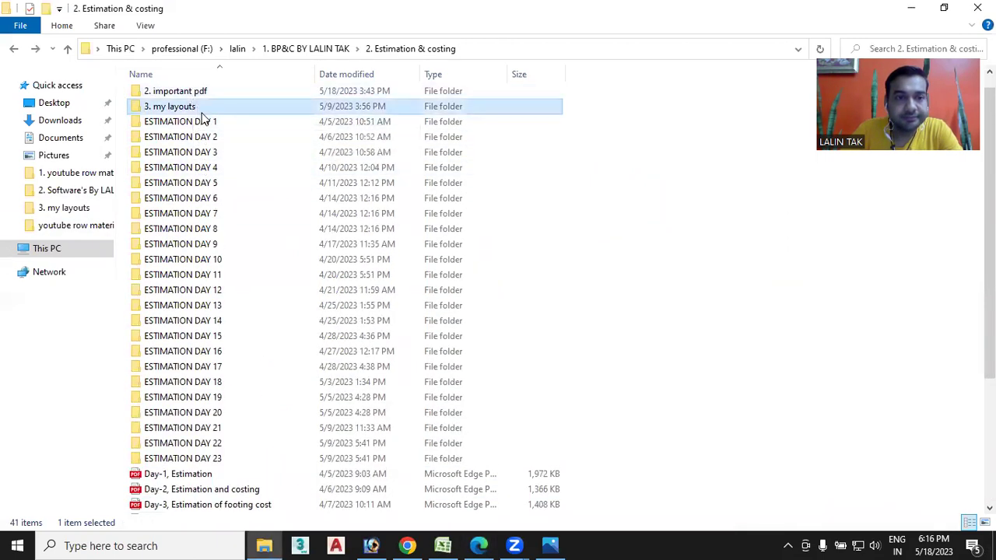
double_click(202, 113)
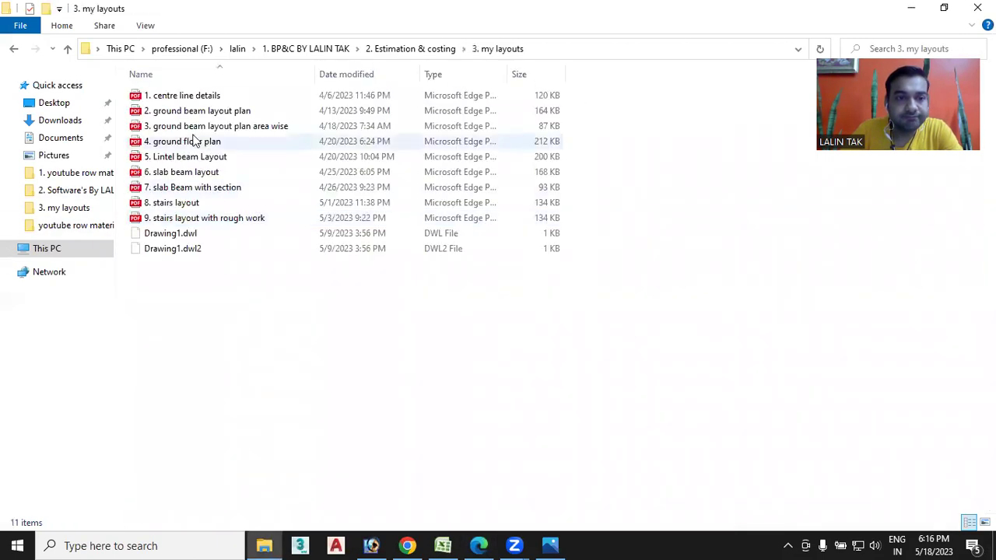
left_click(193, 207)
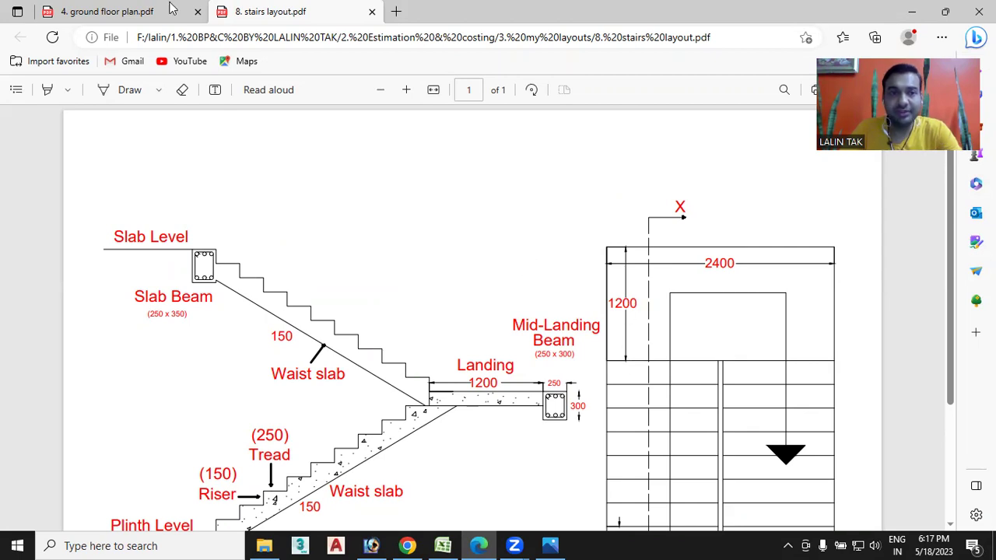
left_click(111, 13)
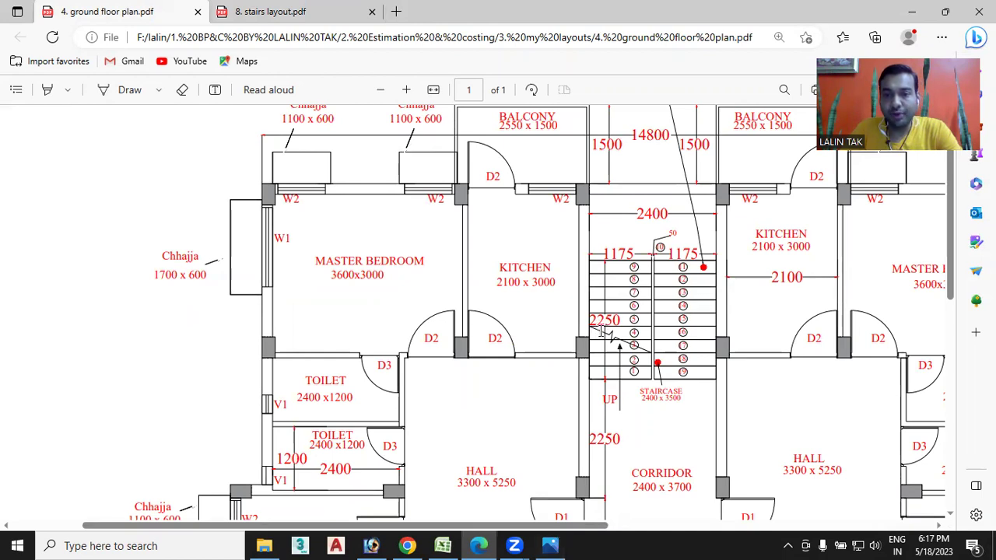
left_click(443, 546)
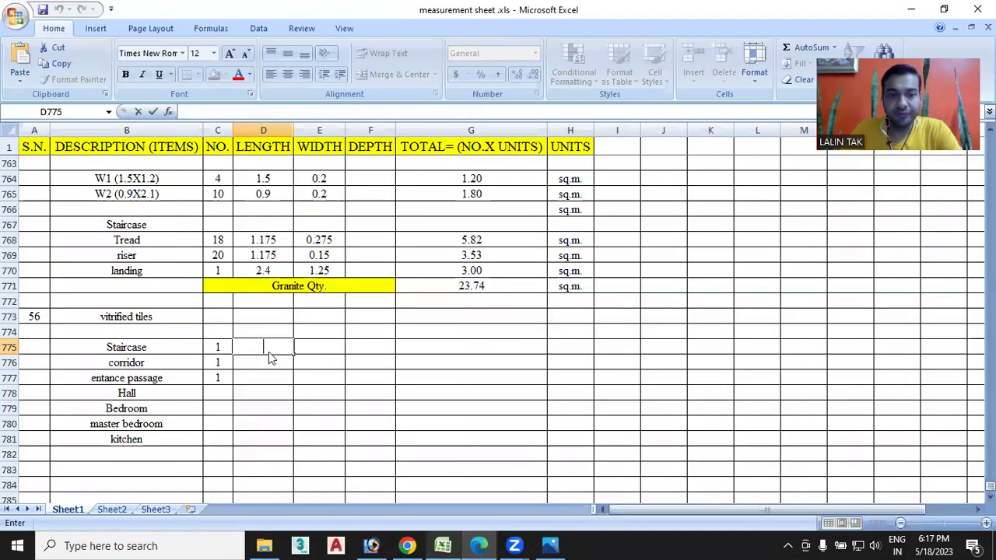
Enter the Staircase length in D775 as =2.25+1.25 (3.5) and verify it against the plan
type("=2.250")
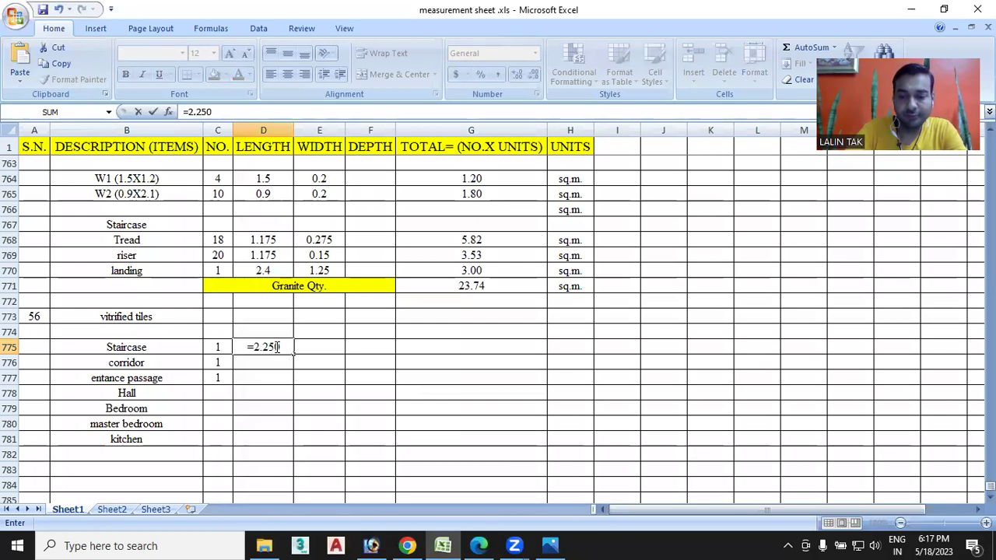
type("+")
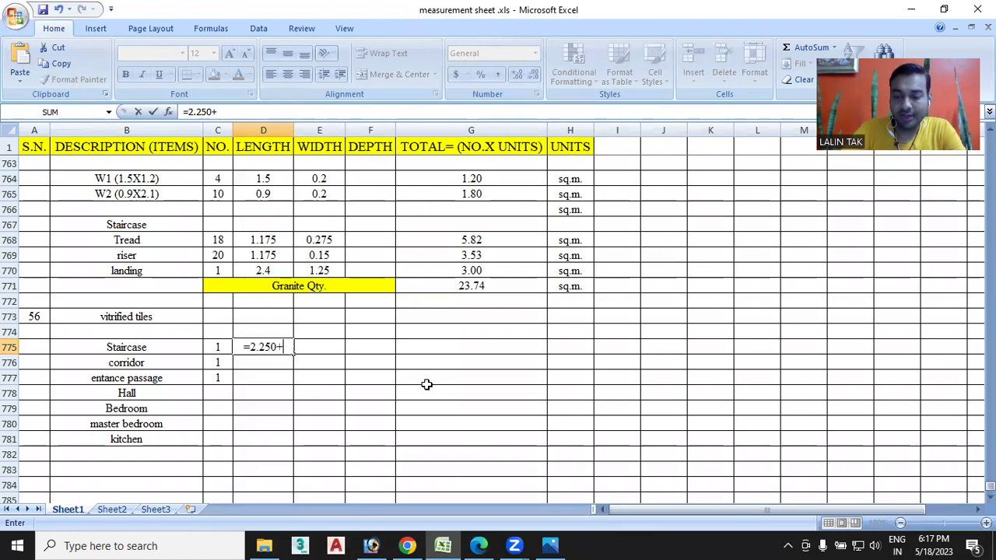
type("1.25")
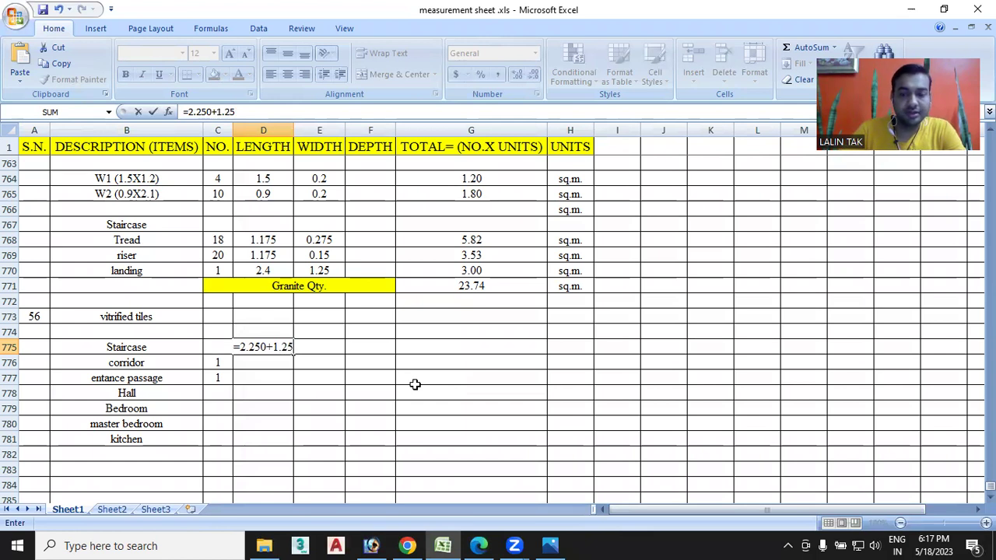
key("Return")
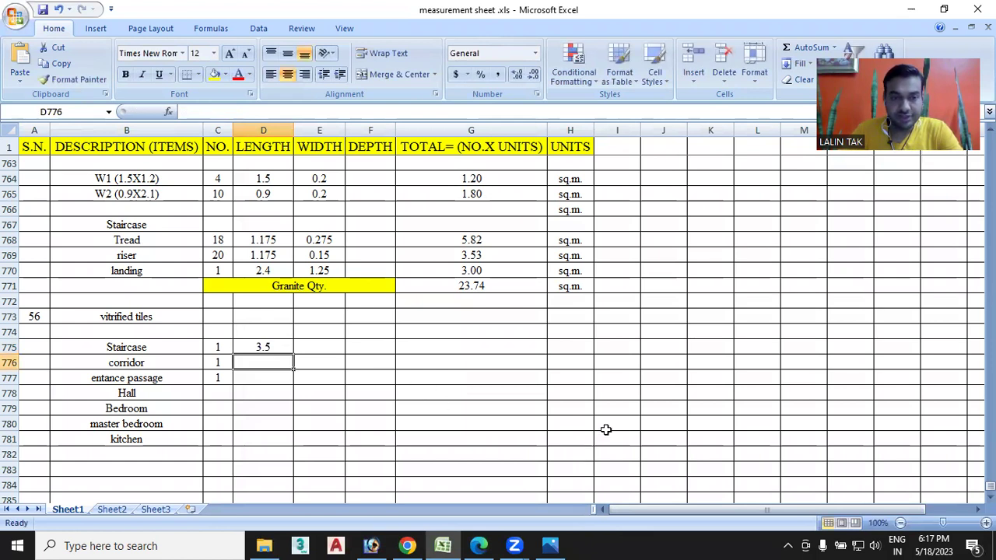
left_click(283, 349)
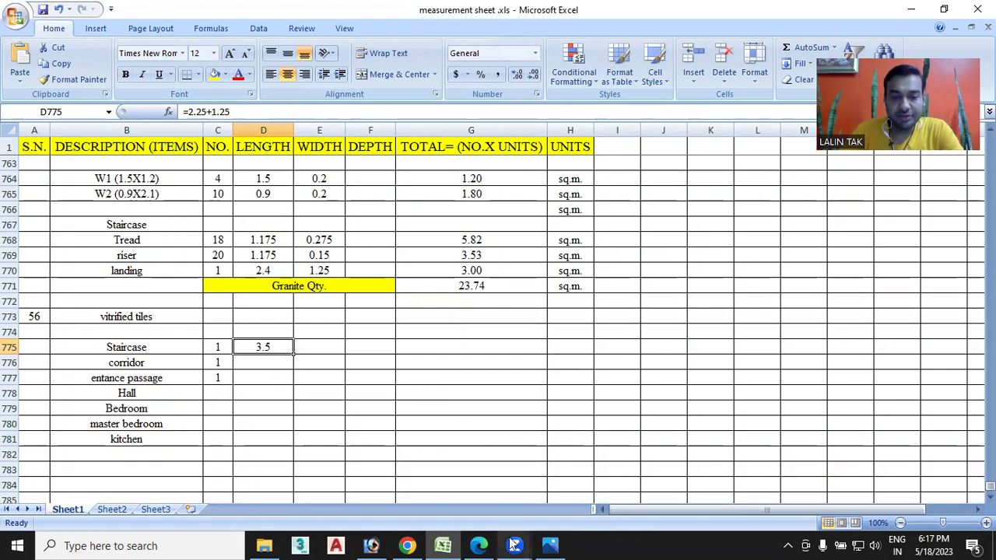
left_click(479, 546)
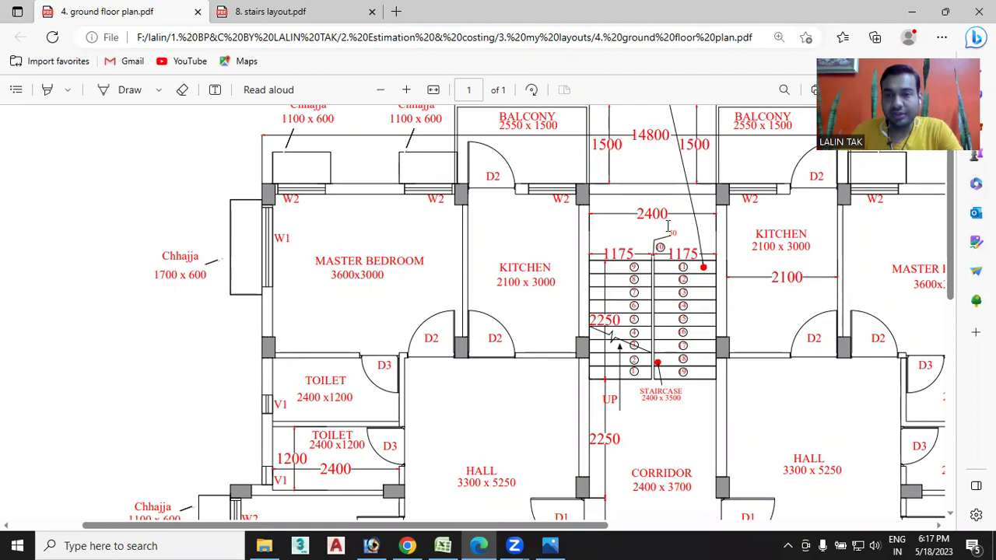
left_click(442, 546)
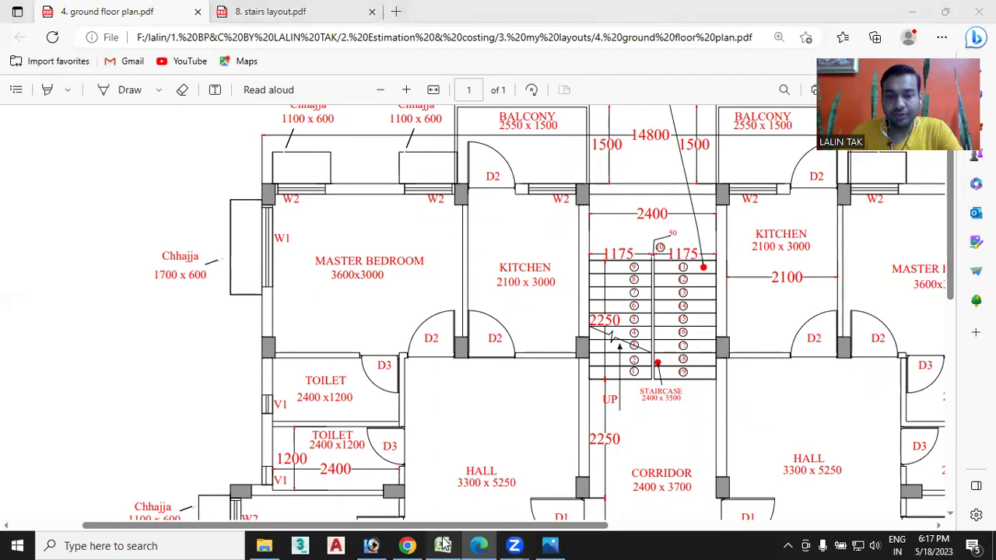
double_click(342, 349)
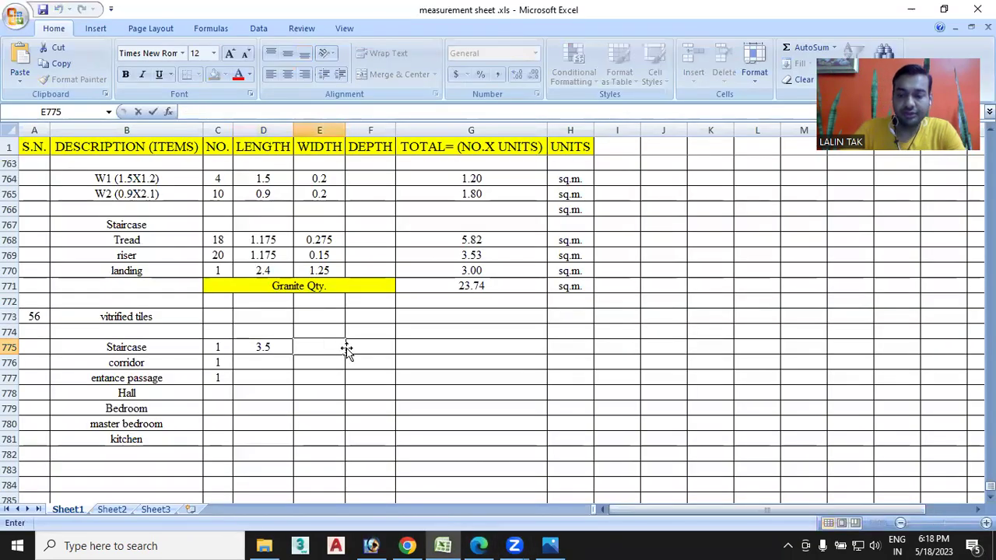
Enter a 2.4 Staircase width and correct B777's spelling to 'entrance passage'
type("2.4")
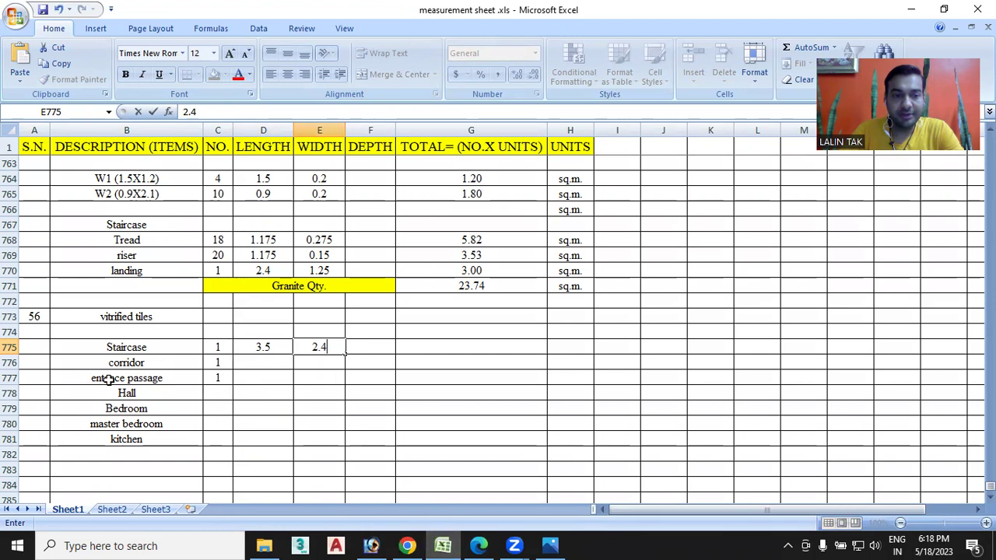
double_click(107, 378)
key("BackSpace")
type("r")
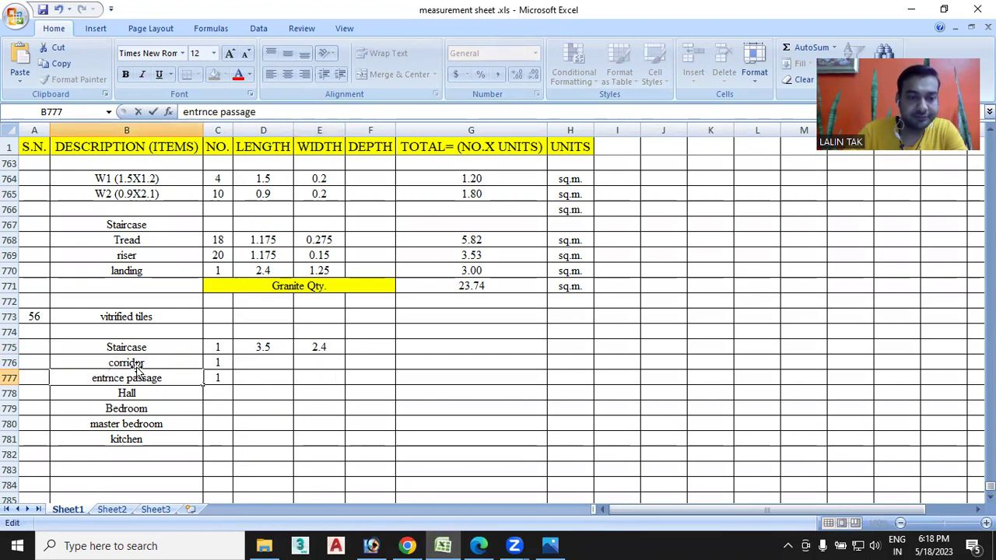
left_click_drag(118, 378, 127, 379)
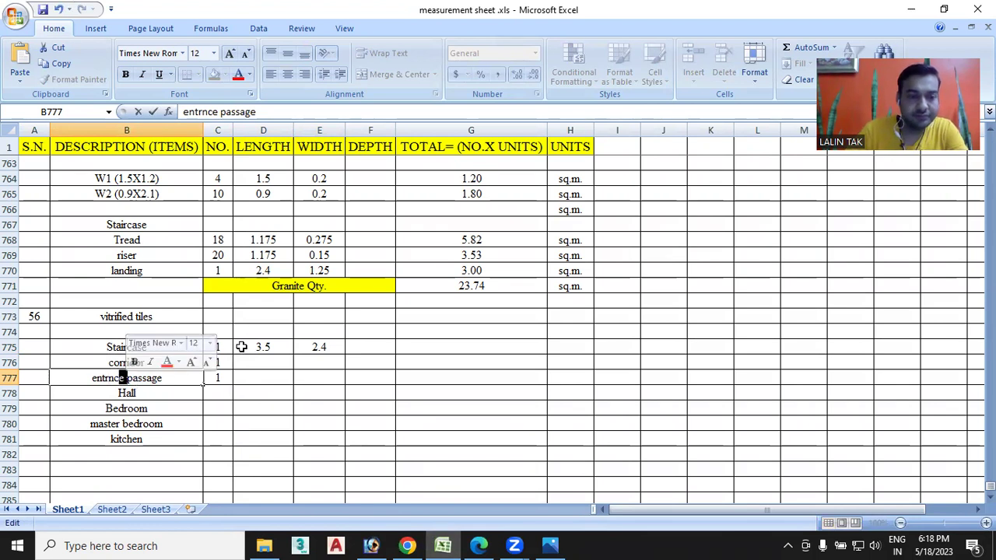
key("Right")
key("BackSpace")
key("BackSpace")
key("BackSpace")
key("BackSpace")
type("rance")
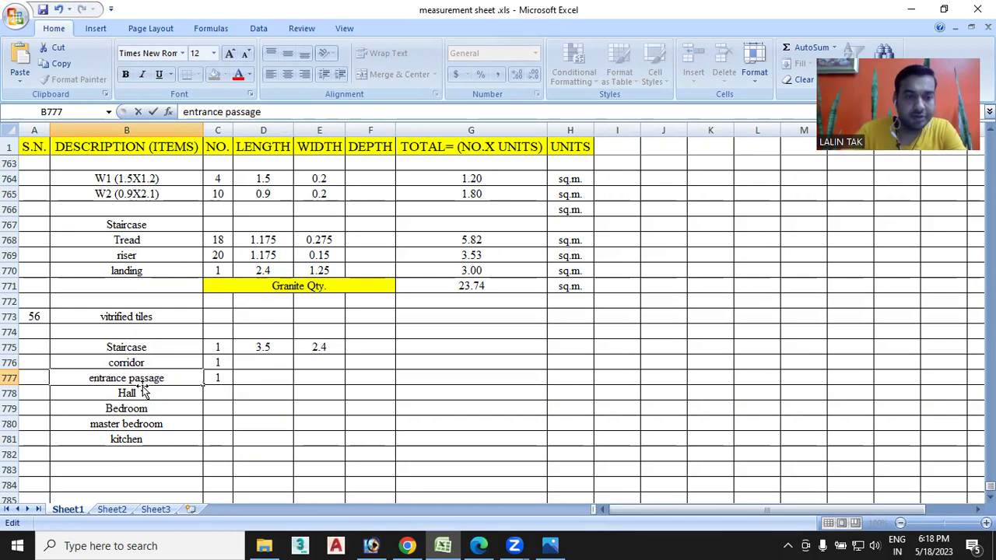
Give the corridor and entrance passage rows widths of 2.4
left_click(314, 365)
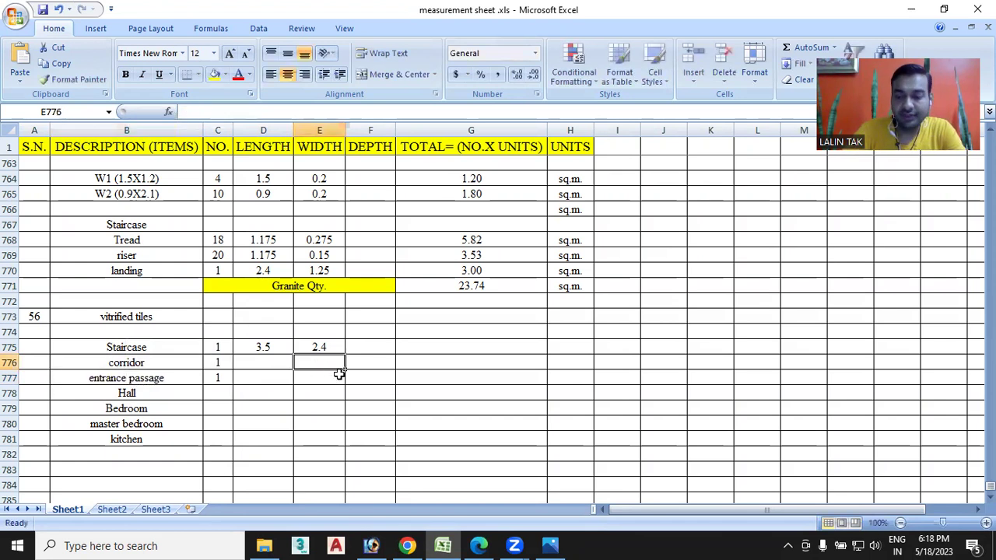
type("2.4")
left_click(327, 379)
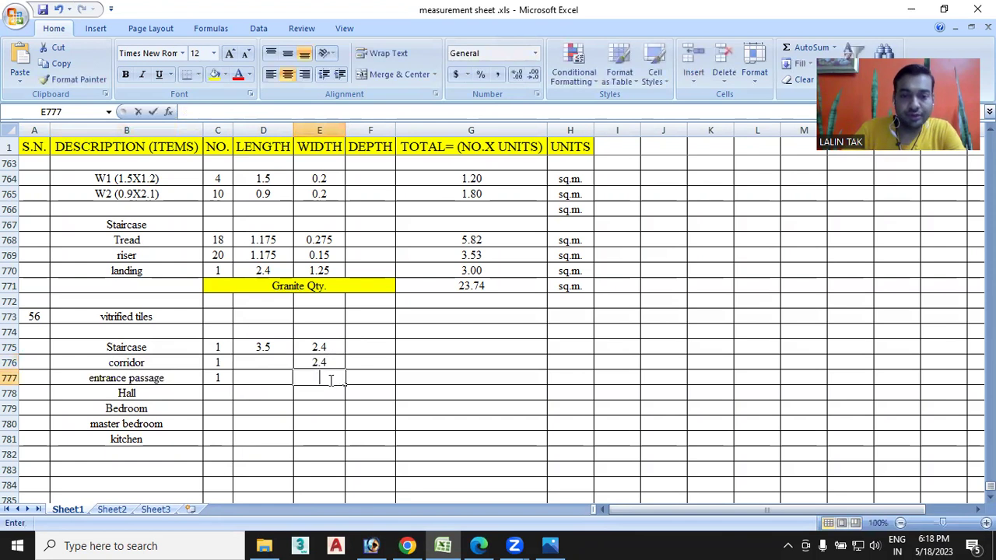
type("2.4")
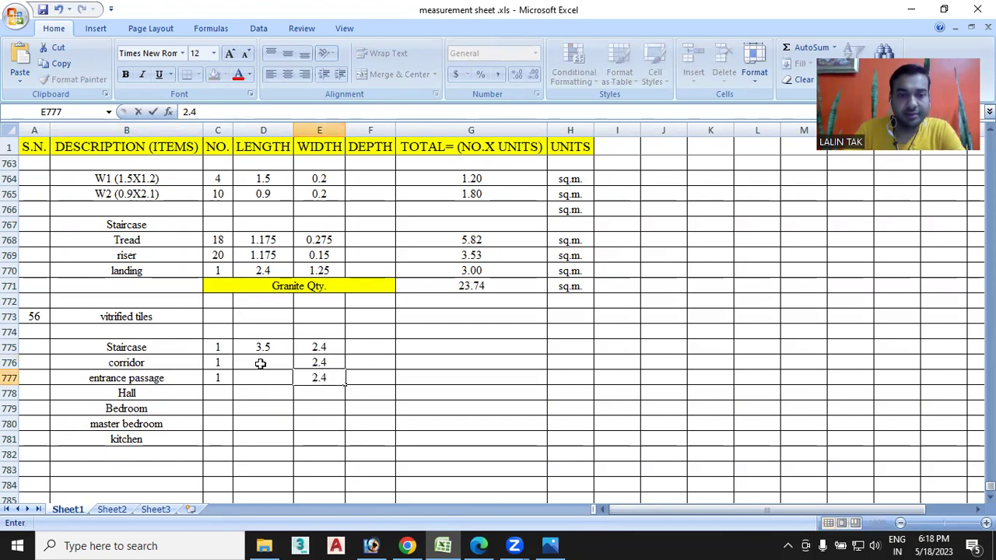
double_click(263, 363)
Locate and select the corridor's 2400 x 3700 dimension label on the ground floor plan
left_click(477, 545)
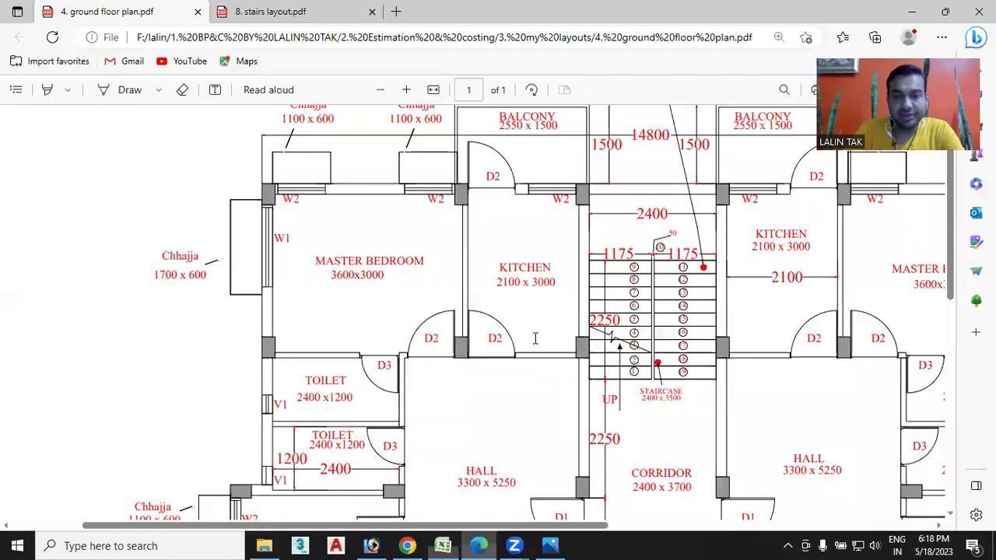
scroll(591, 295, "down", 2)
scroll(592, 294, "down", 2)
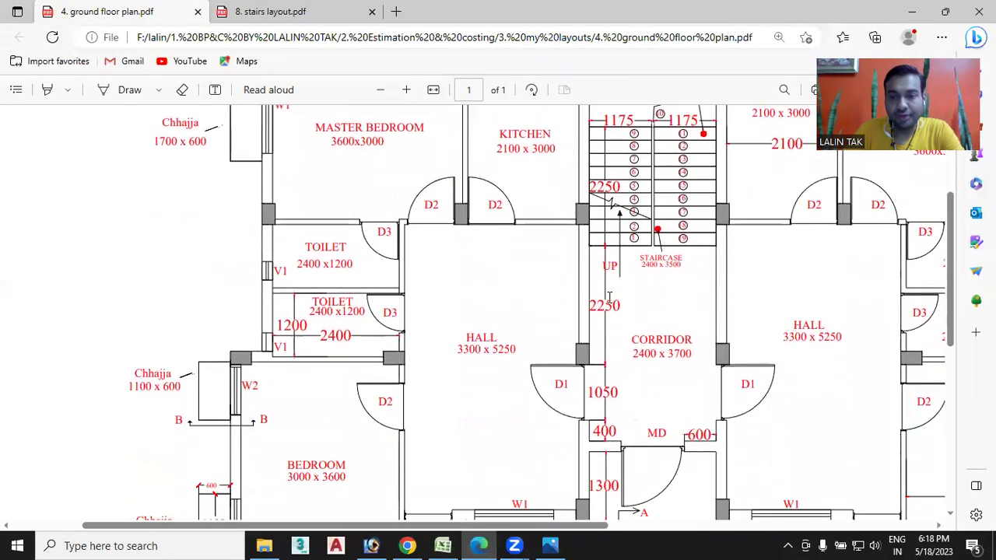
scroll(612, 268, "down", 2)
scroll(614, 271, "down", 1)
scroll(613, 271, "up", 2)
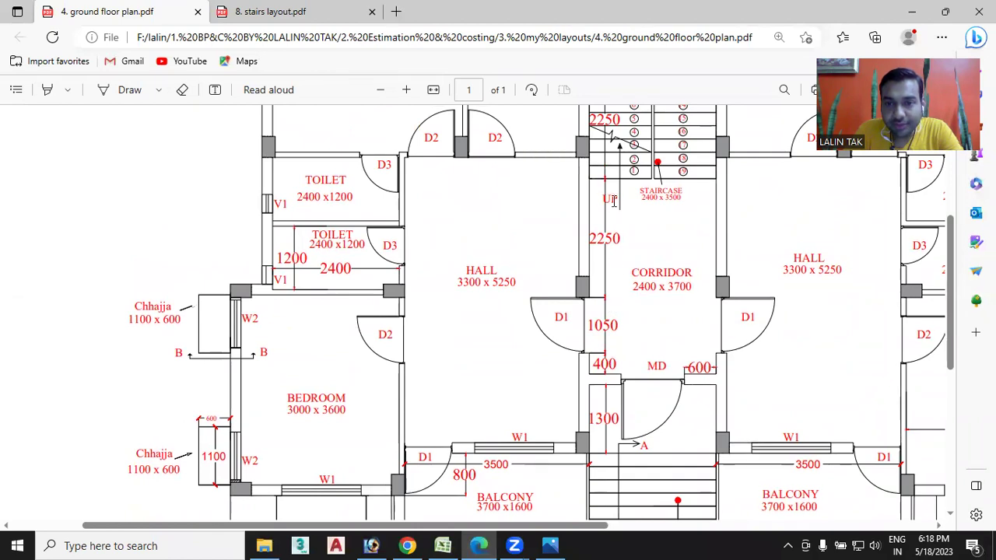
scroll(613, 309, "down", 2)
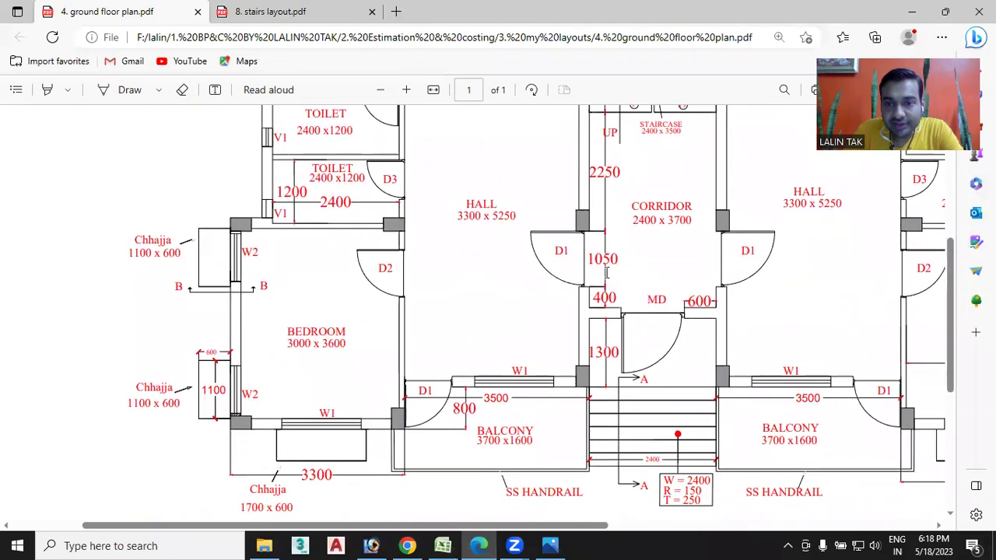
scroll(644, 237, "up", 2)
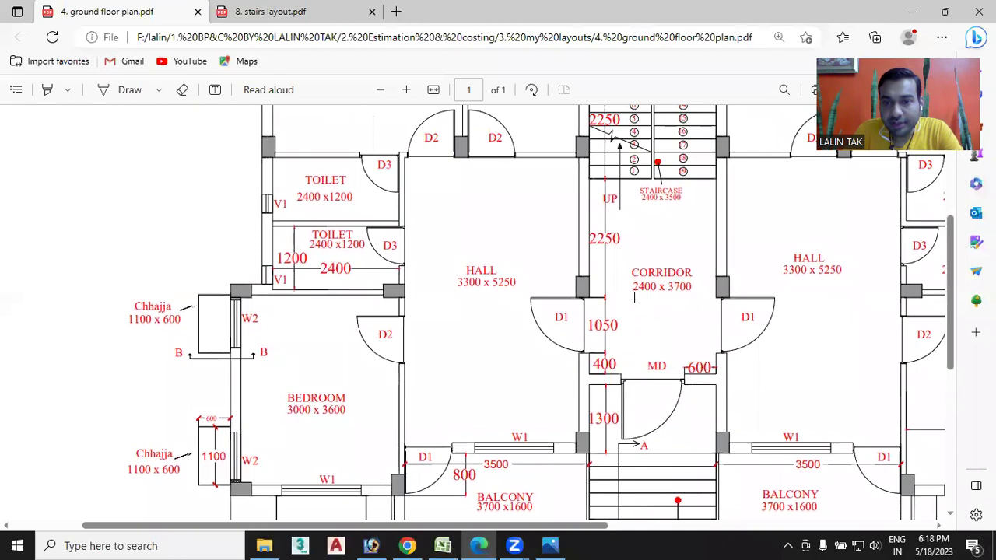
left_click_drag(633, 287, 693, 288)
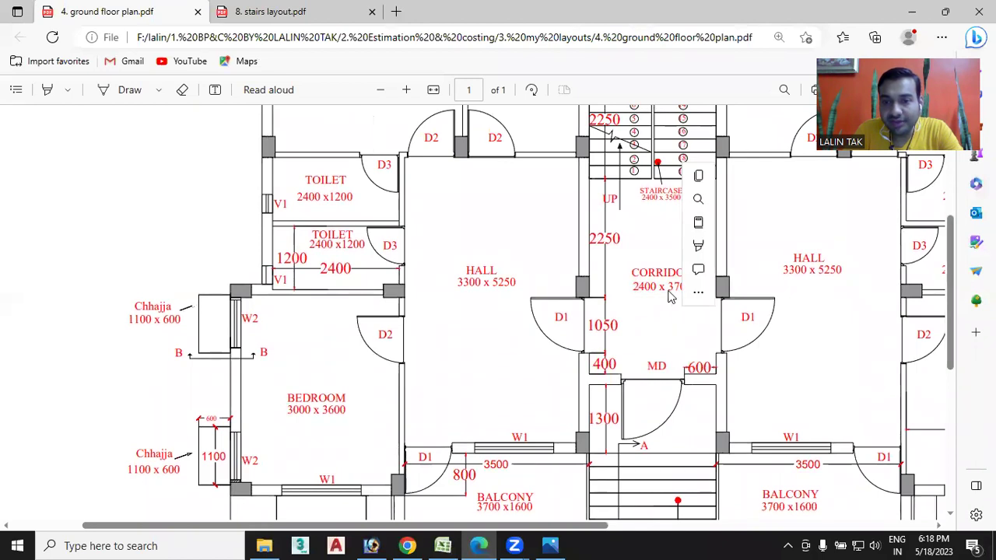
left_click(443, 546)
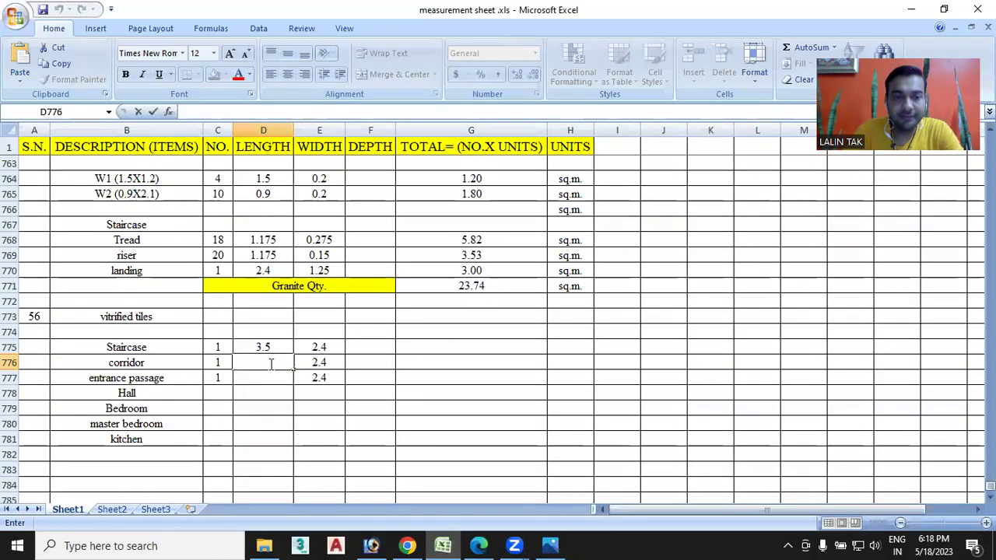
Enter lengths of 3.7 for the corridor and 1.3 for the entrance passage, checking the plan
type("3.7")
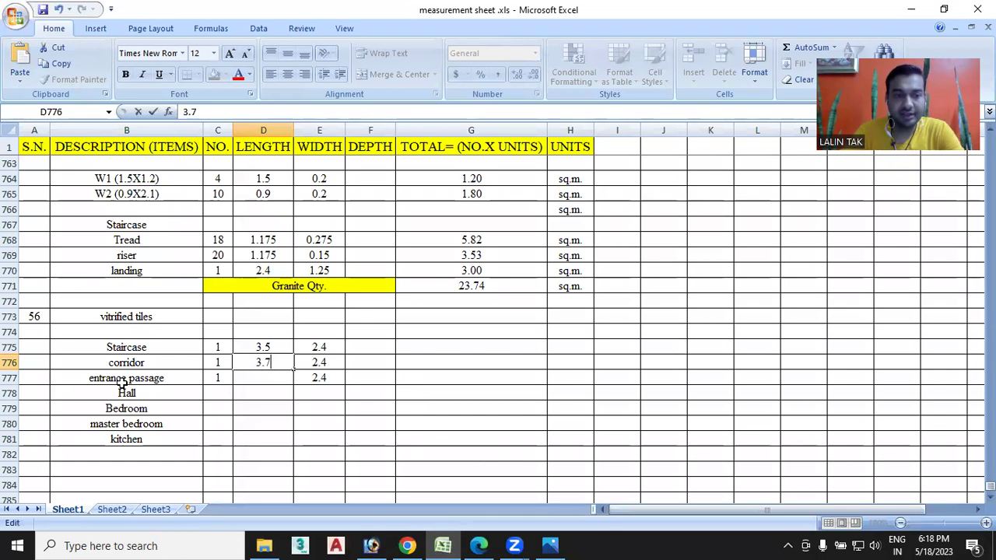
left_click(479, 546)
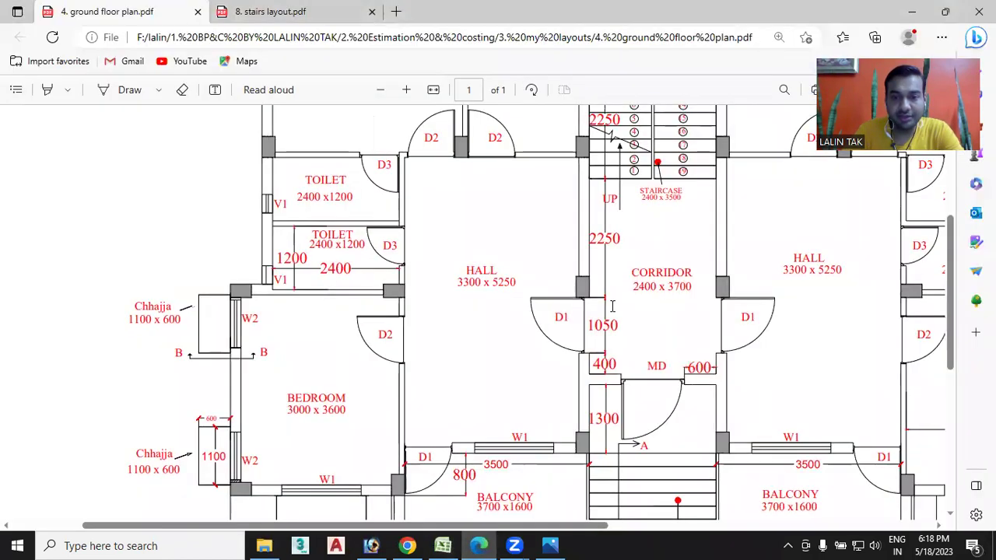
scroll(613, 306, "down", 3)
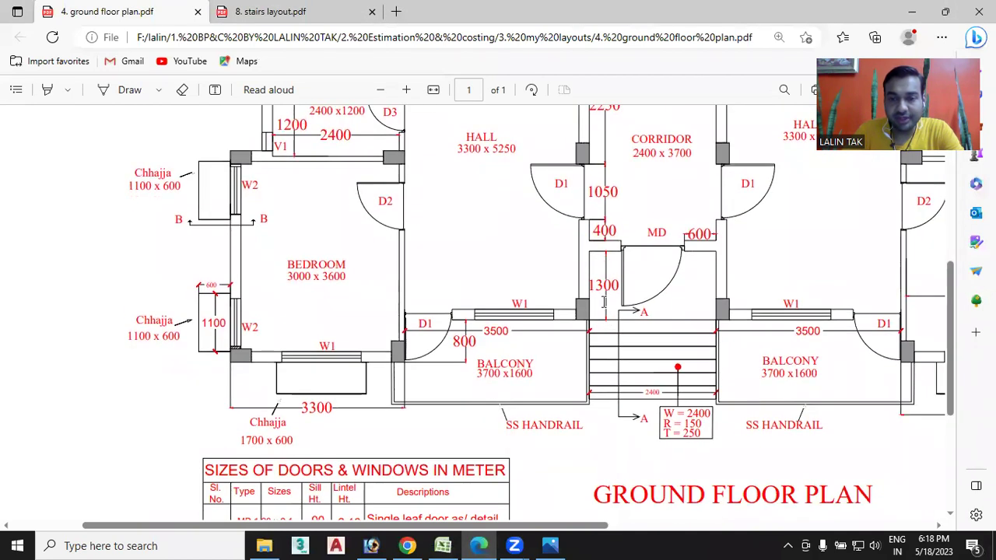
left_click(443, 546)
left_click(263, 379)
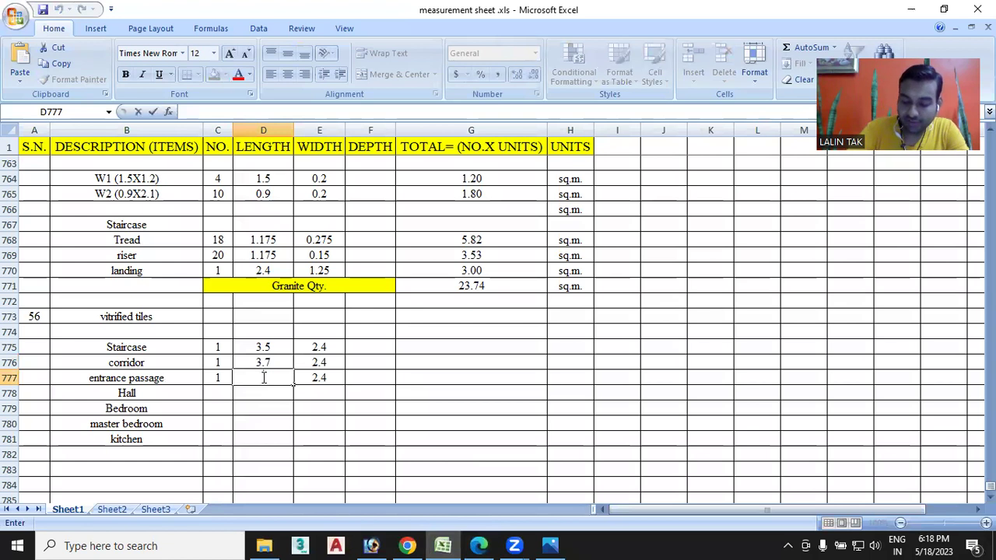
type("1.3")
scroll(265, 383, "down", 1)
scroll(261, 380, "down", 1)
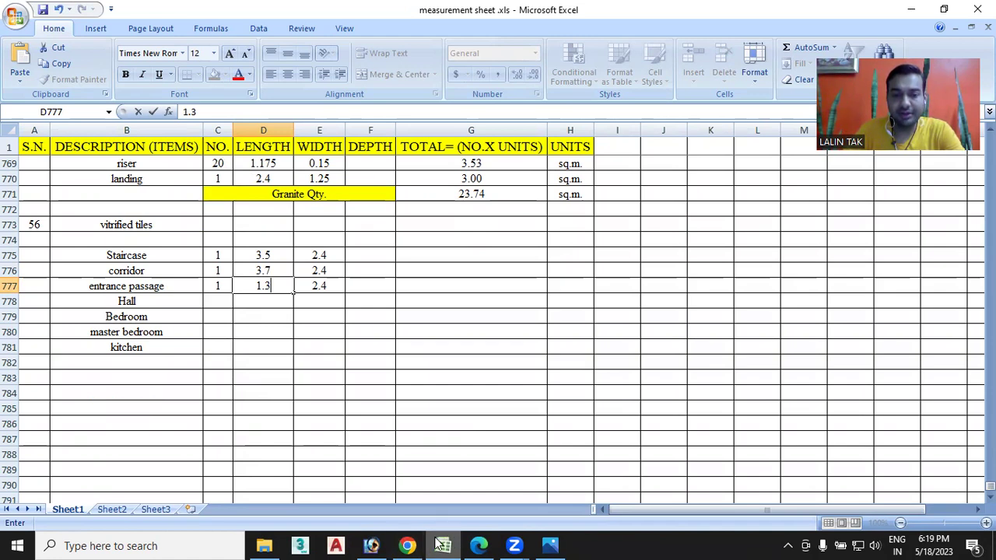
left_click(478, 546)
scroll(491, 442, "up", 3)
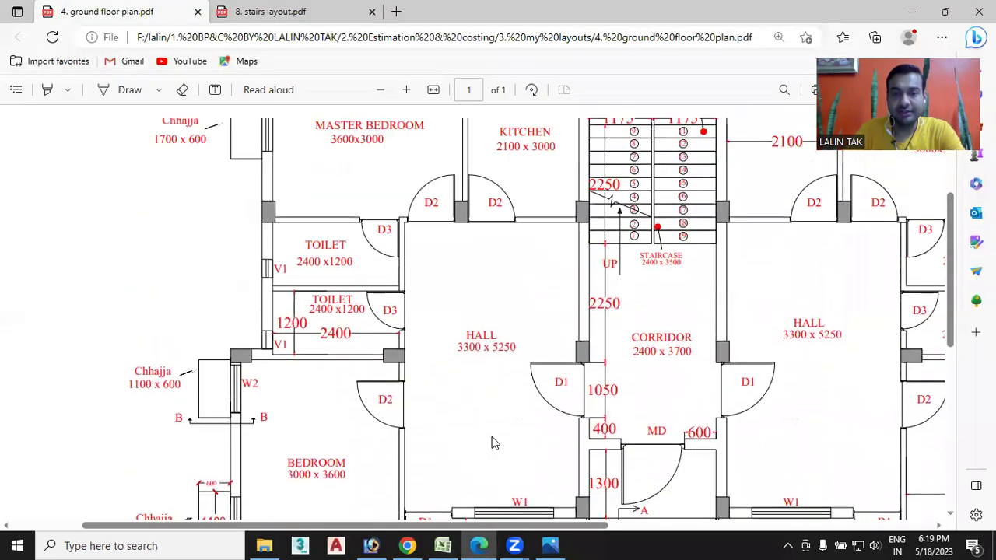
scroll(648, 350, "up", 2)
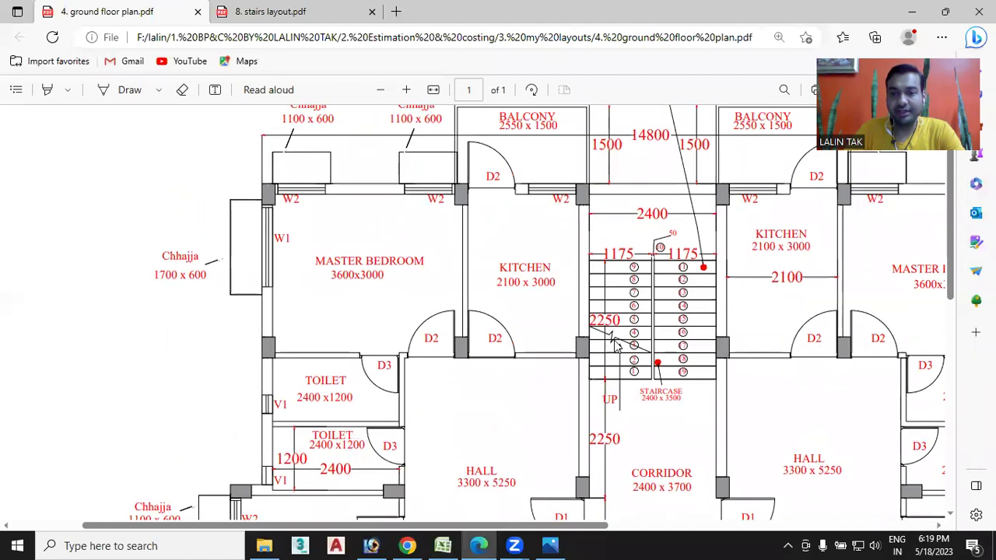
scroll(615, 346, "down", 3)
scroll(619, 380, "down", 2)
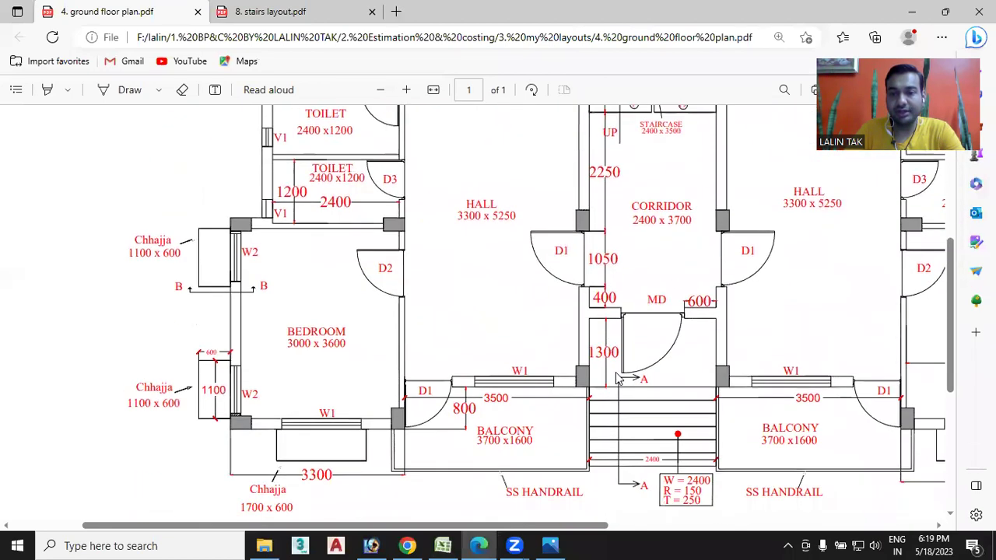
scroll(600, 397, "up", 1)
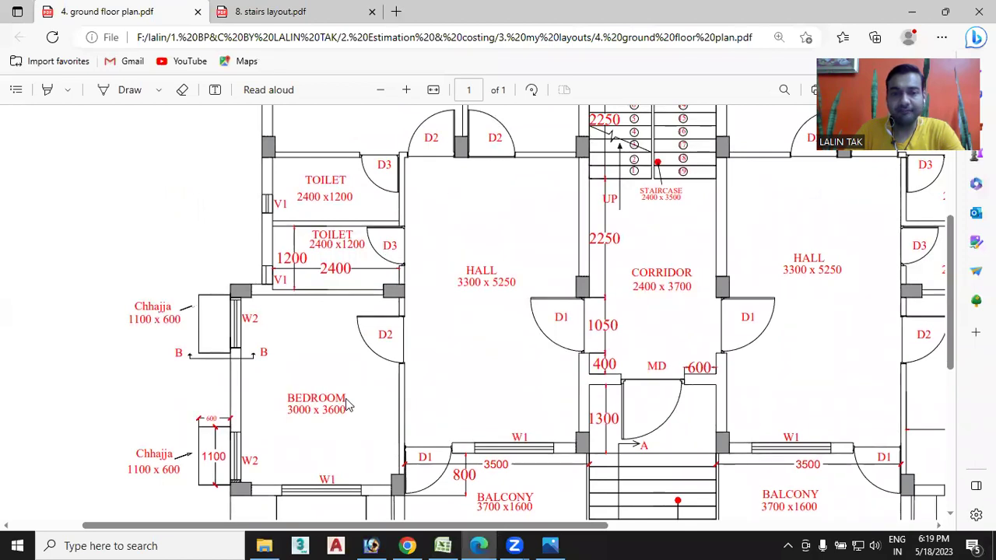
scroll(376, 436, "up", 2)
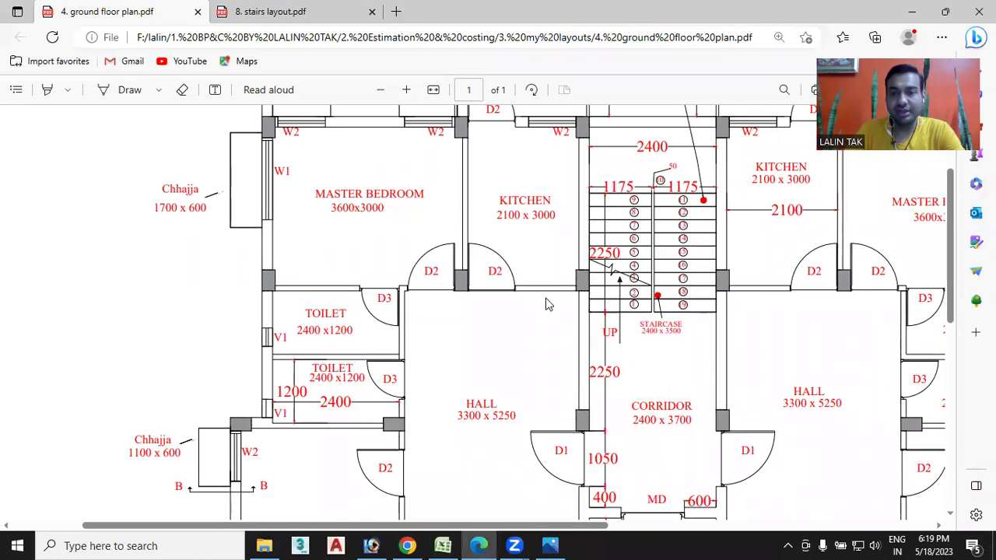
scroll(540, 313, "down", 1)
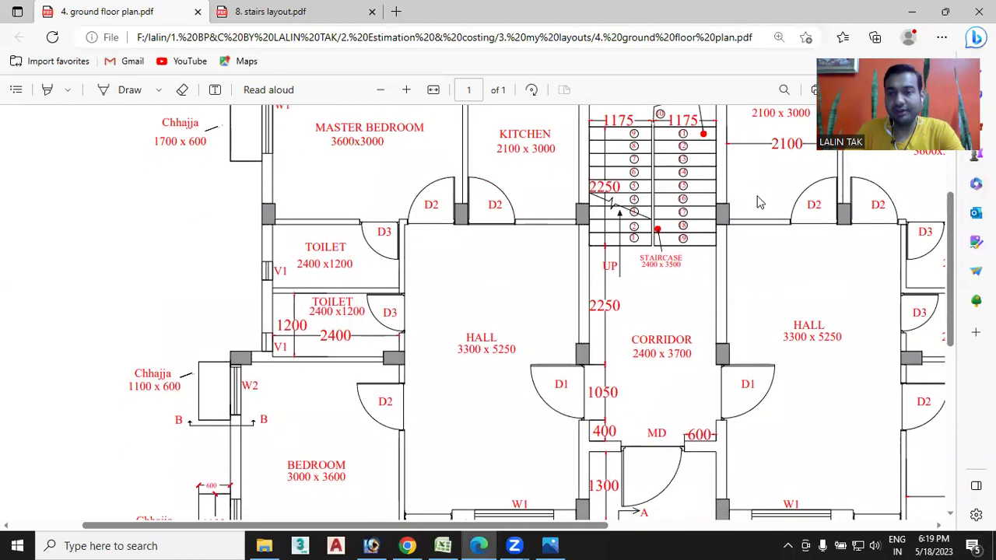
Enter a count of 2 for the Hall, Bedroom, master bedroom and kitchen rows in C778:C781
left_click(443, 546)
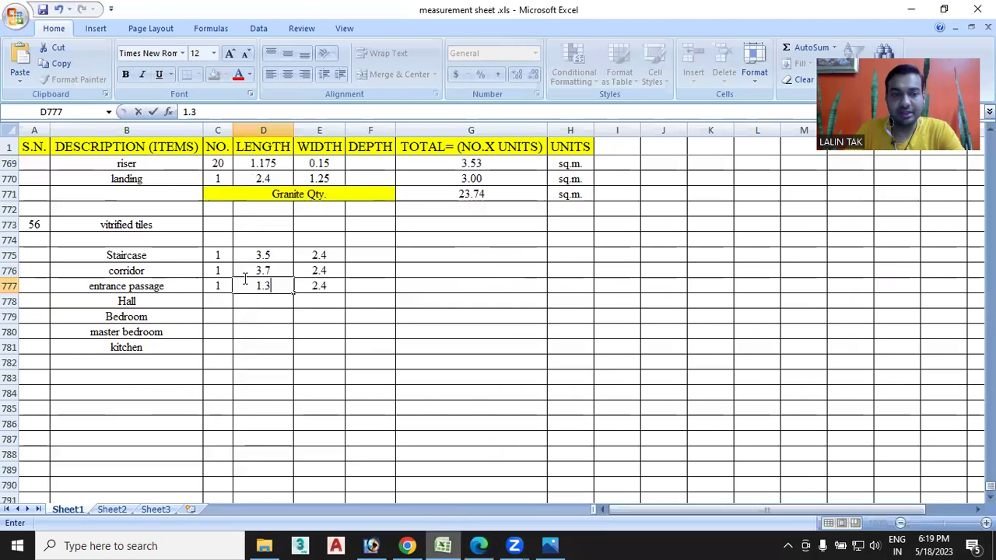
left_click(225, 302)
type("2")
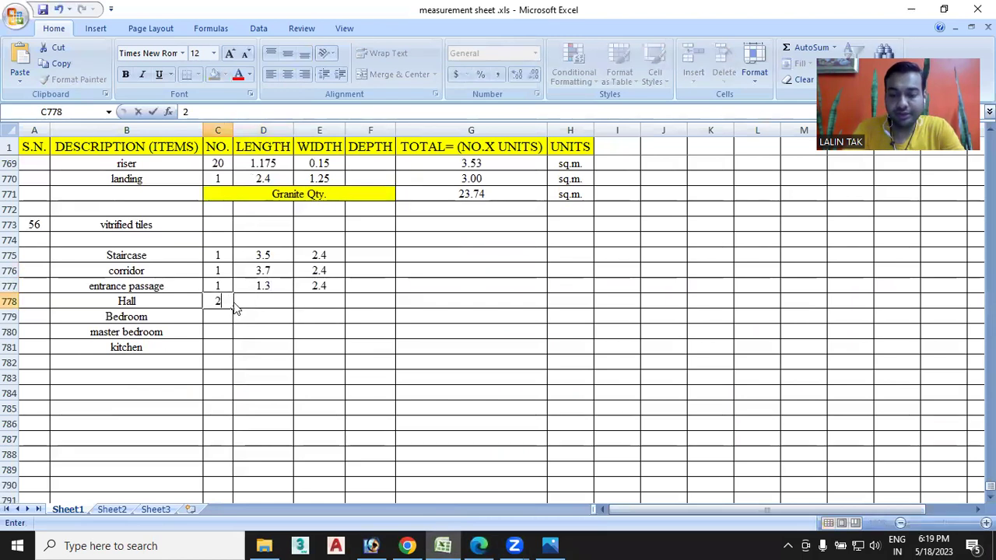
key("Return")
type("2")
key("Return")
type("2")
key("Return")
type("2")
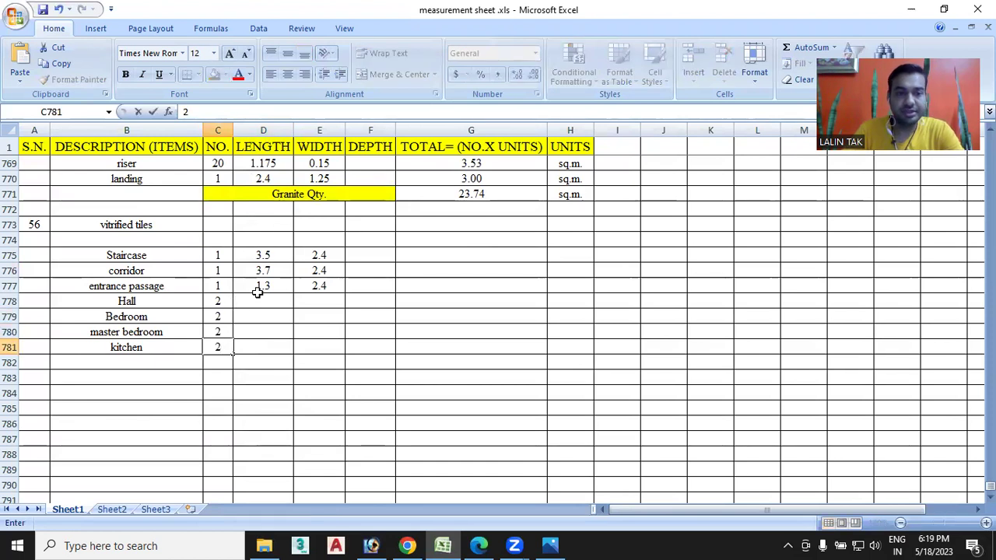
Enter Hall 3.3 × 5.25 and Bedroom 3 × 3.6, reading sizes from the floor plan PDF
left_click(267, 301)
left_click(478, 545)
scroll(489, 325, "down", 1)
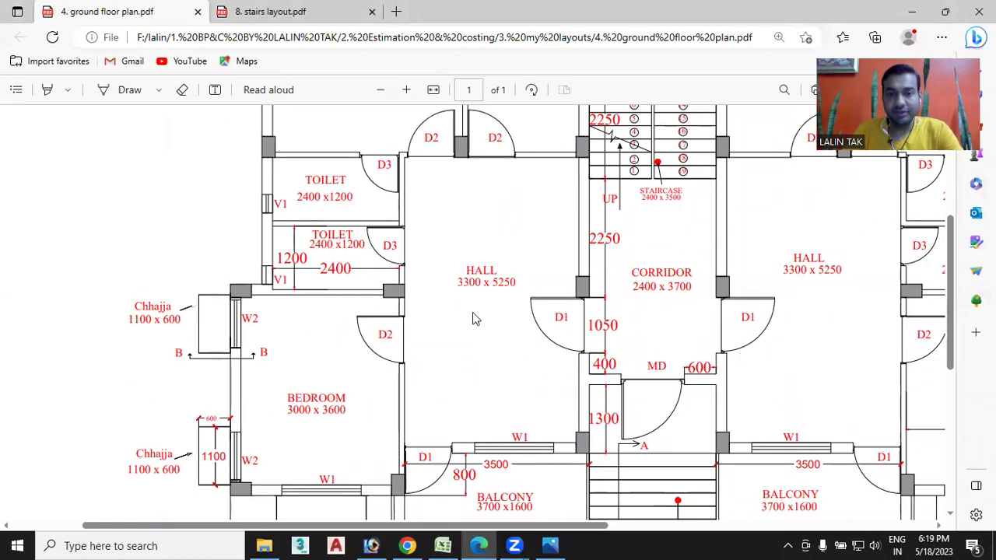
mouse_move(549, 545)
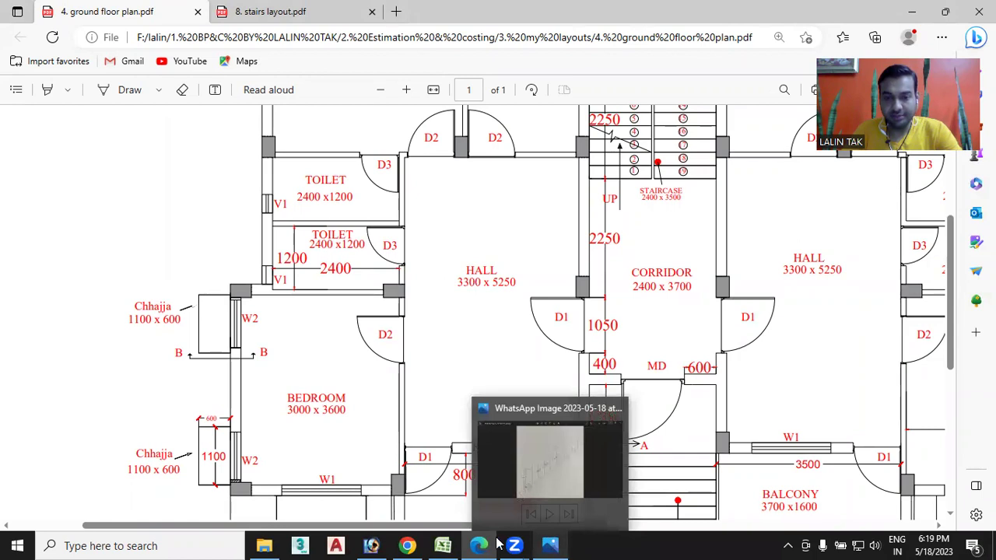
left_click(443, 545)
type("3.3")
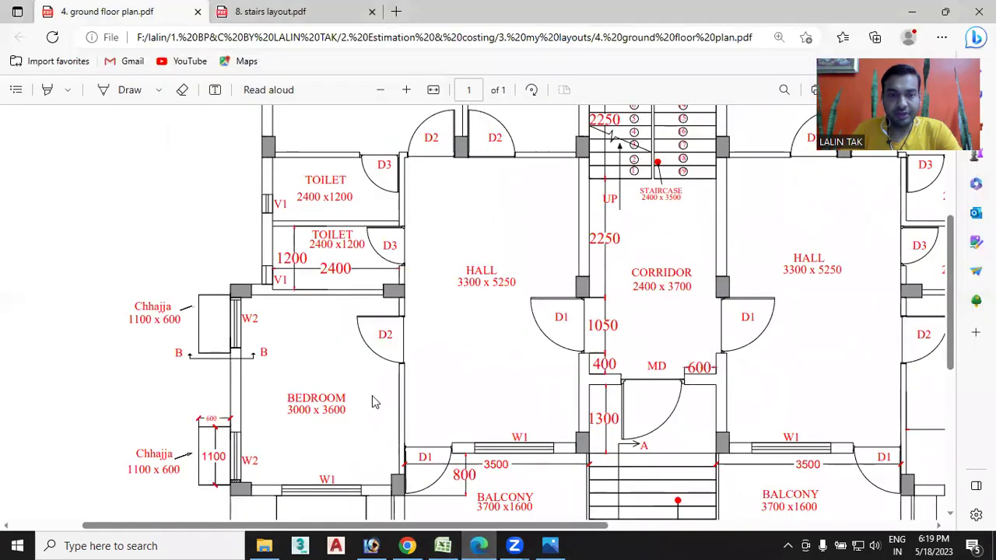
left_click(479, 546)
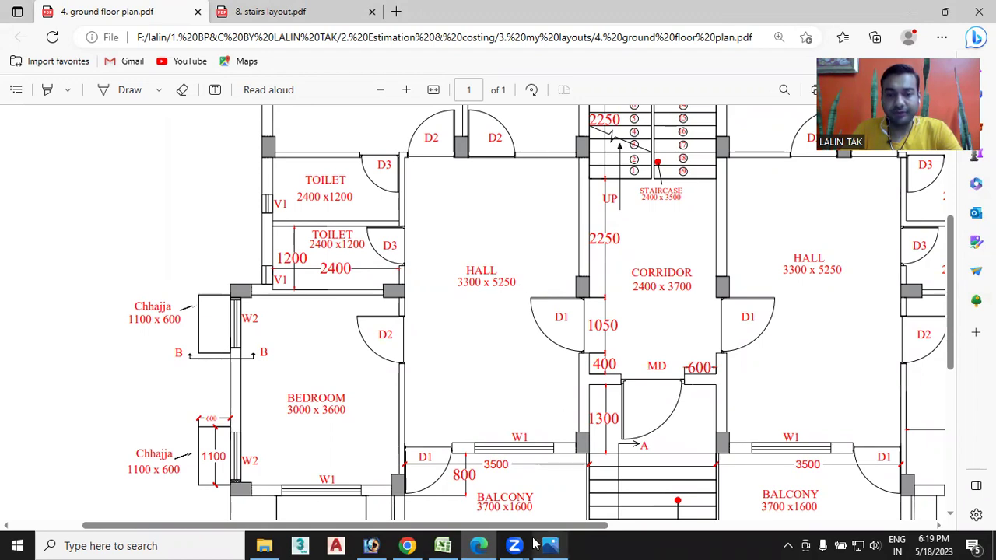
left_click(443, 546)
left_click(323, 303)
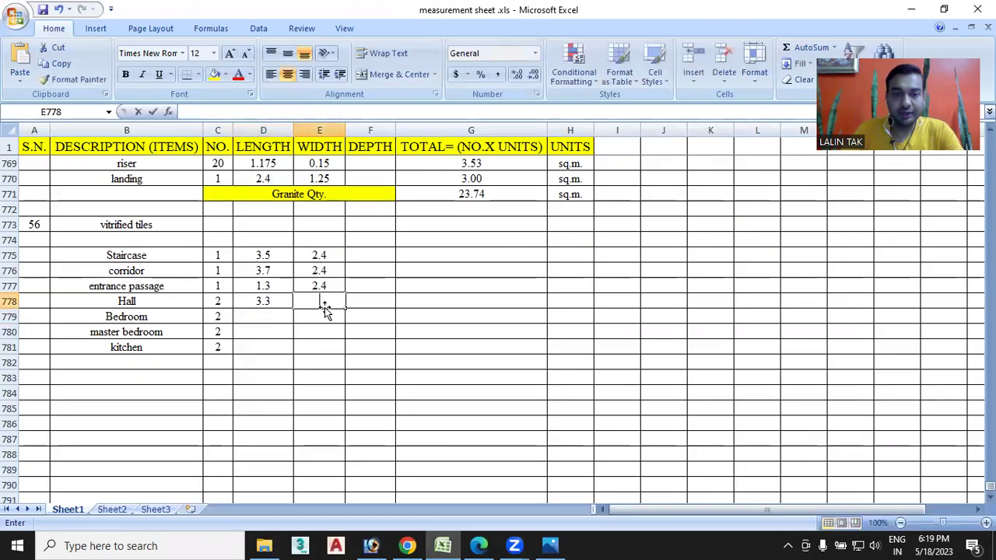
type("5.25")
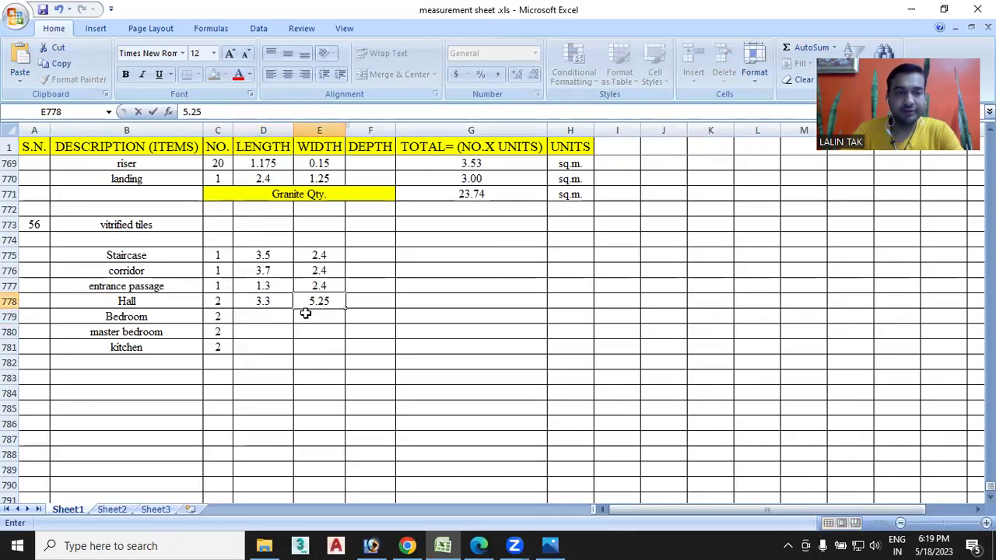
left_click(265, 317)
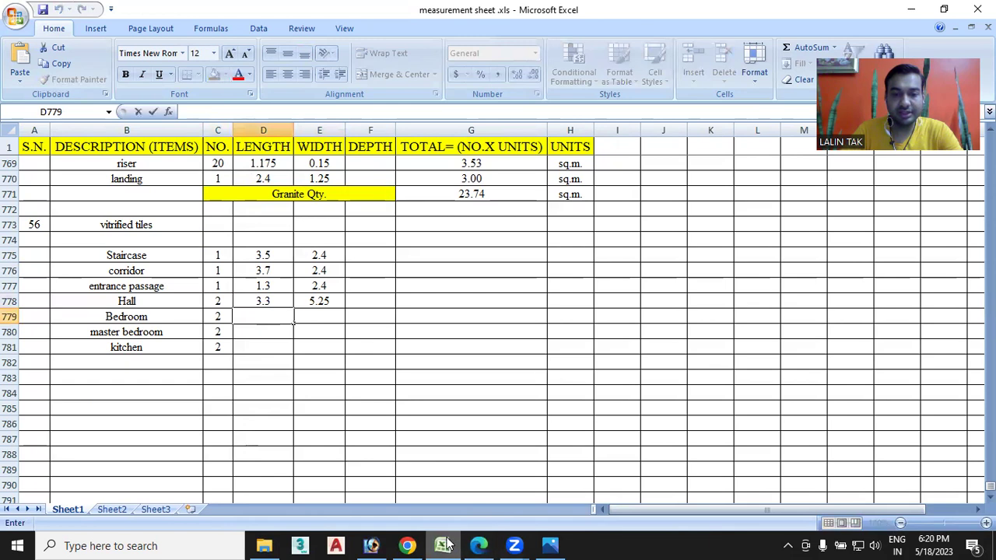
left_click(479, 546)
scroll(342, 261, "down", 2)
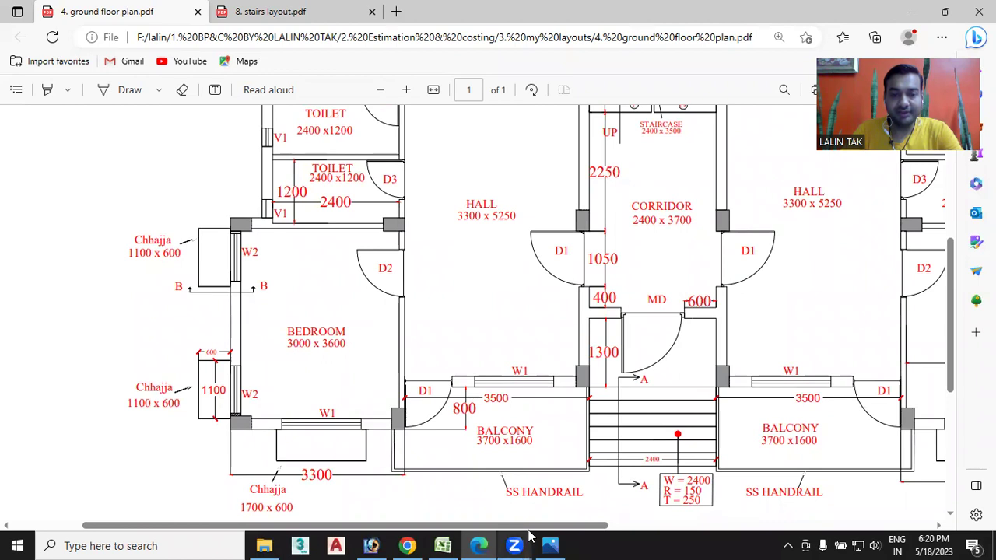
left_click(443, 545)
type("3")
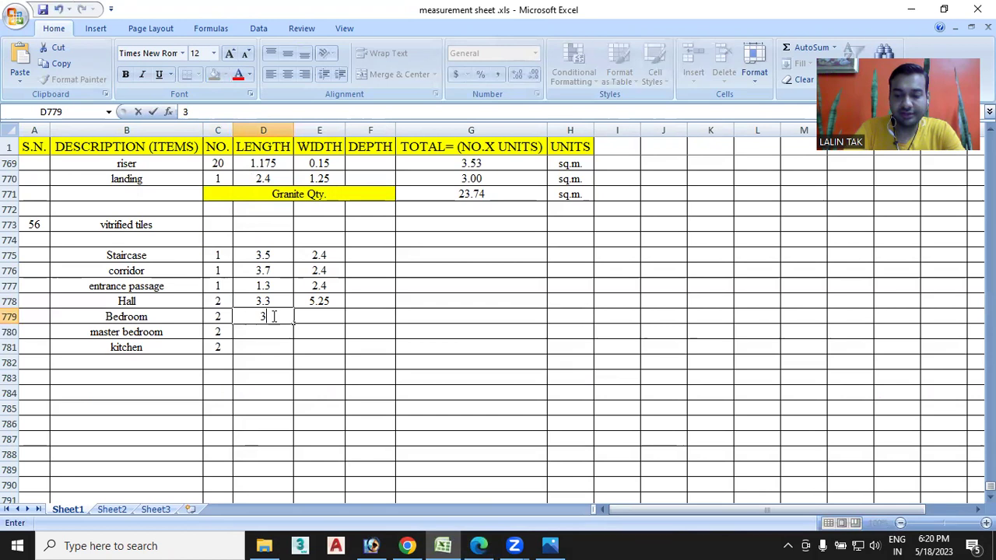
key("Tab")
type("3.")
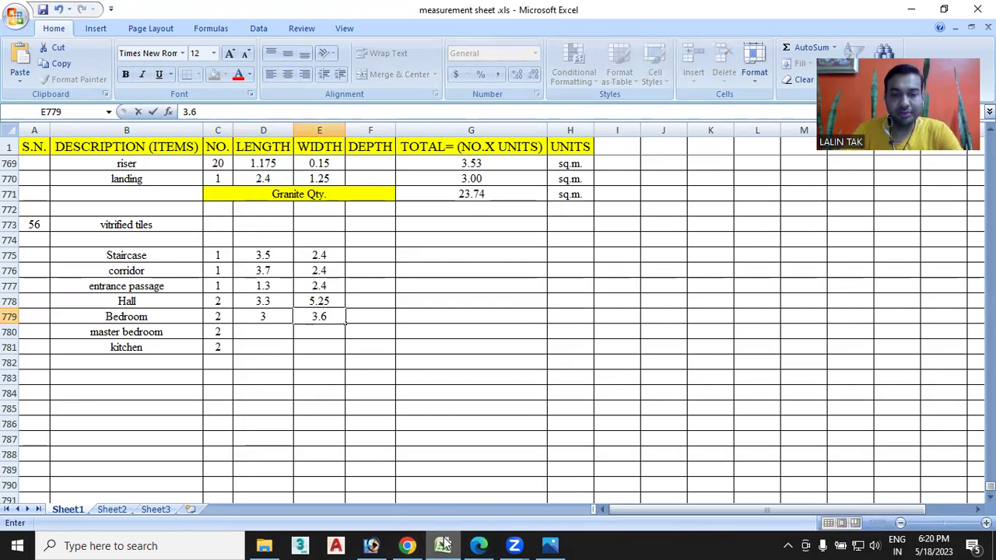
Enter master bedroom 3.6 × 3 and kitchen 2.1 × 3 from the floor plan
left_click(481, 544)
scroll(406, 283, "up", 3)
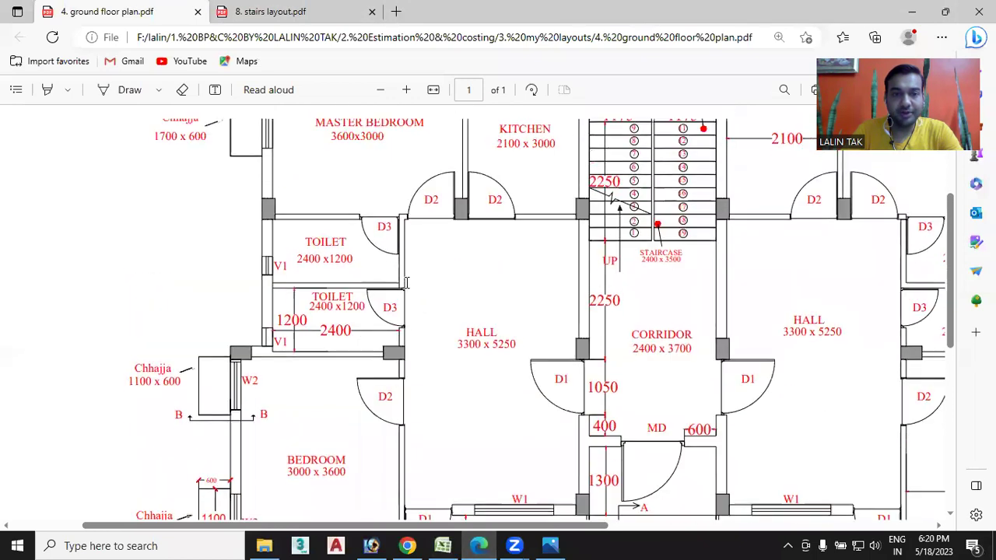
scroll(405, 283, "up", 3)
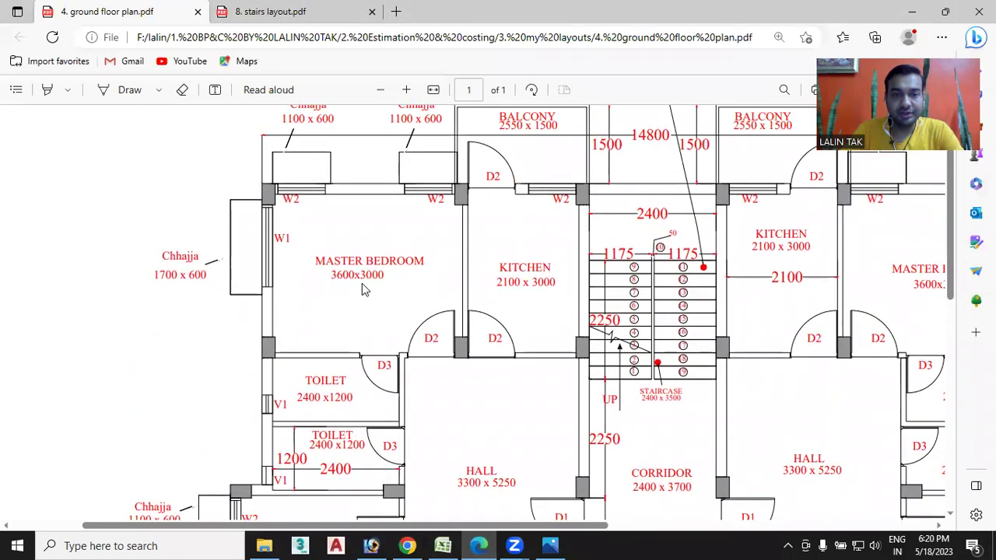
left_click(443, 545)
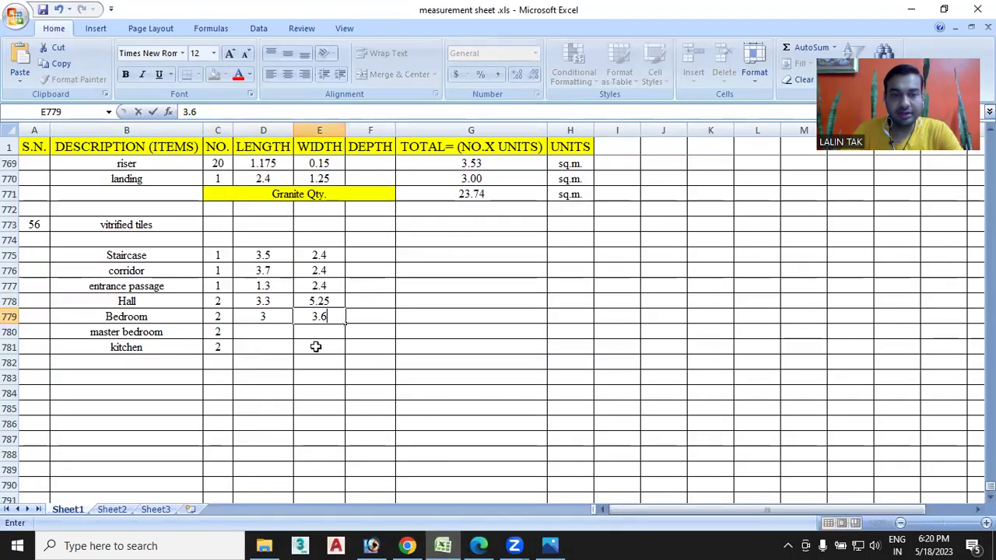
double_click(264, 333)
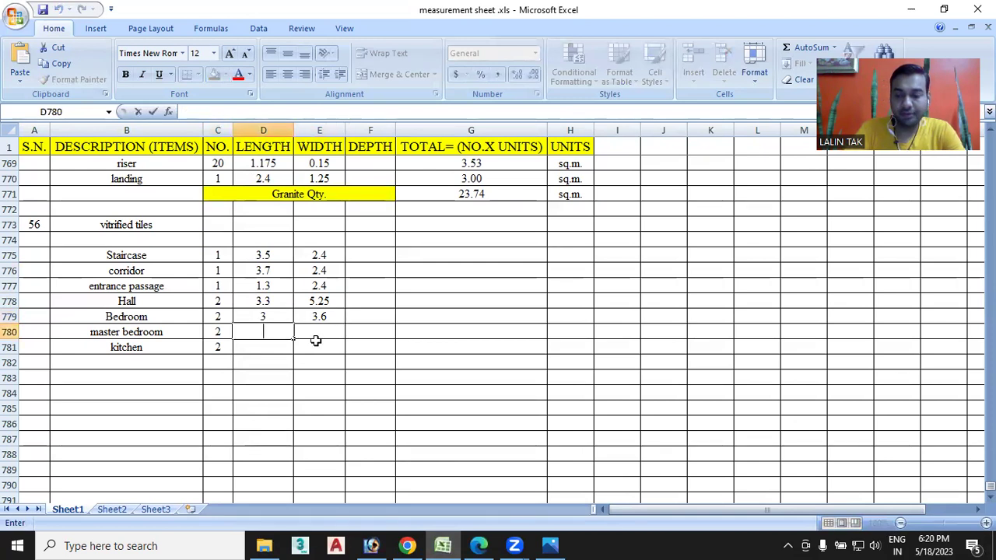
type("3.6")
left_click(321, 333)
type("3")
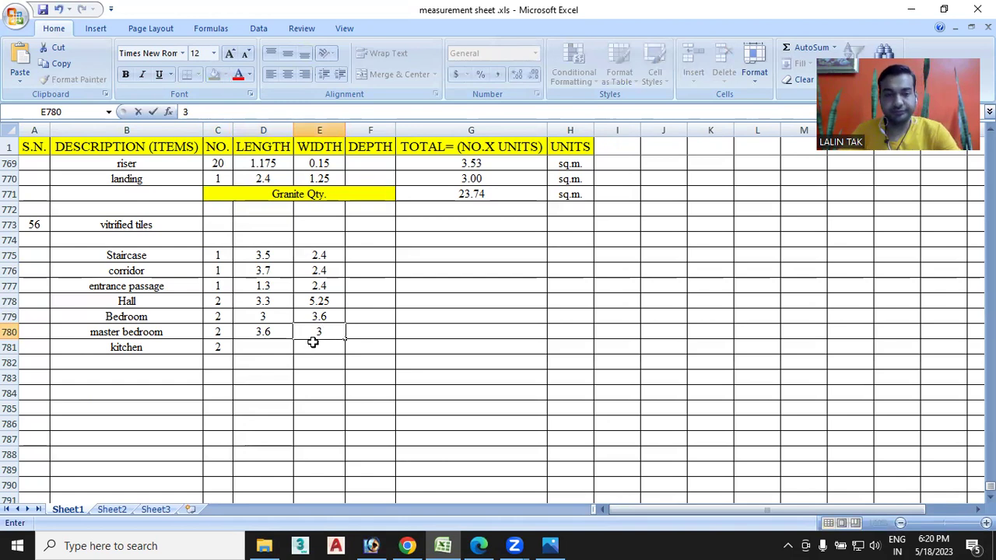
left_click(263, 349)
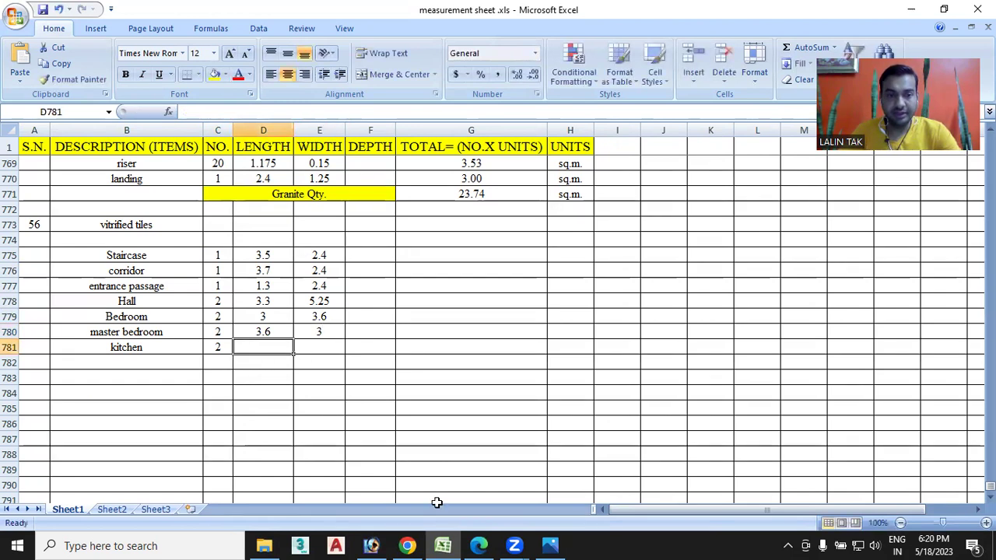
left_click(443, 546)
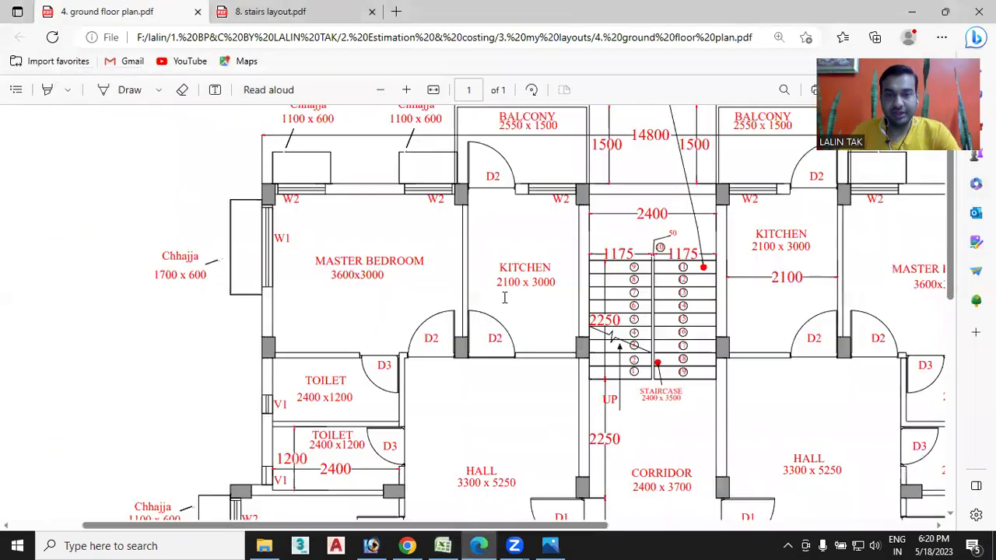
left_click(443, 545)
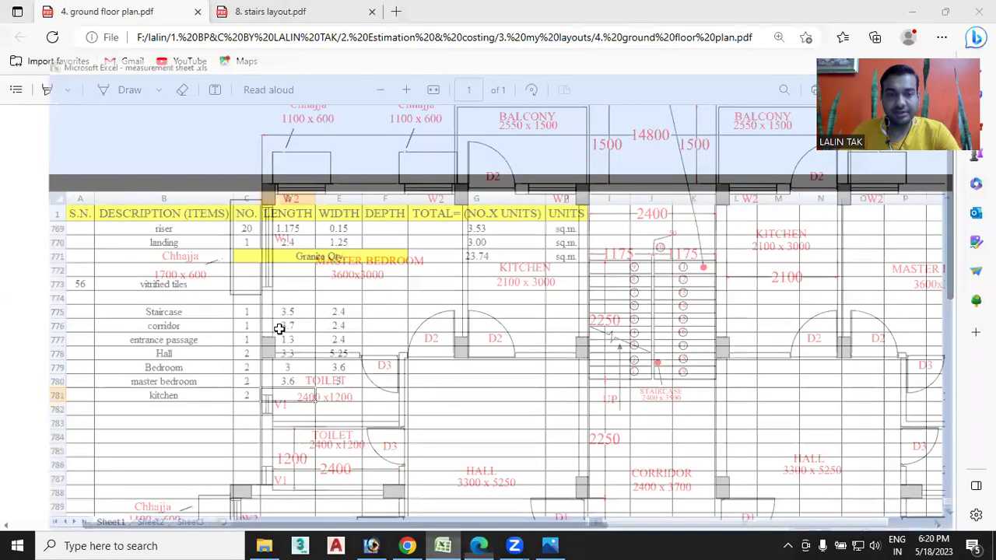
type("2.1")
left_click(318, 350)
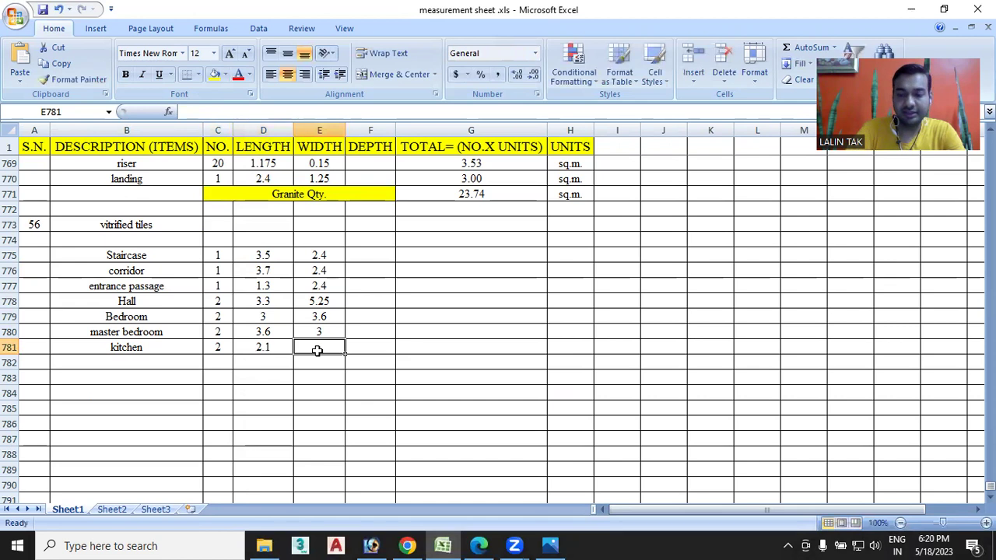
type("3")
left_click(448, 251)
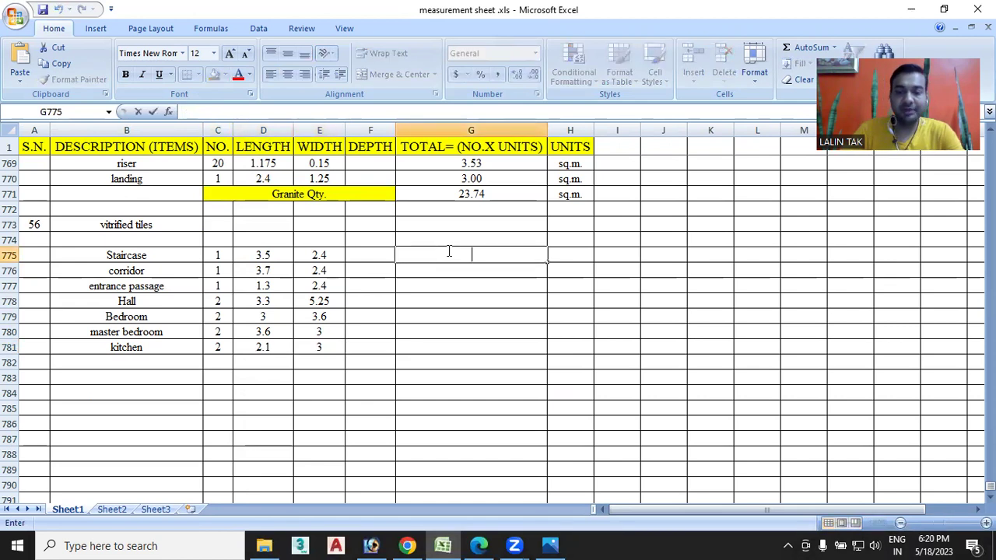
Enter =C775*D775*E775 in G775 and fill it down to G781
type("=")
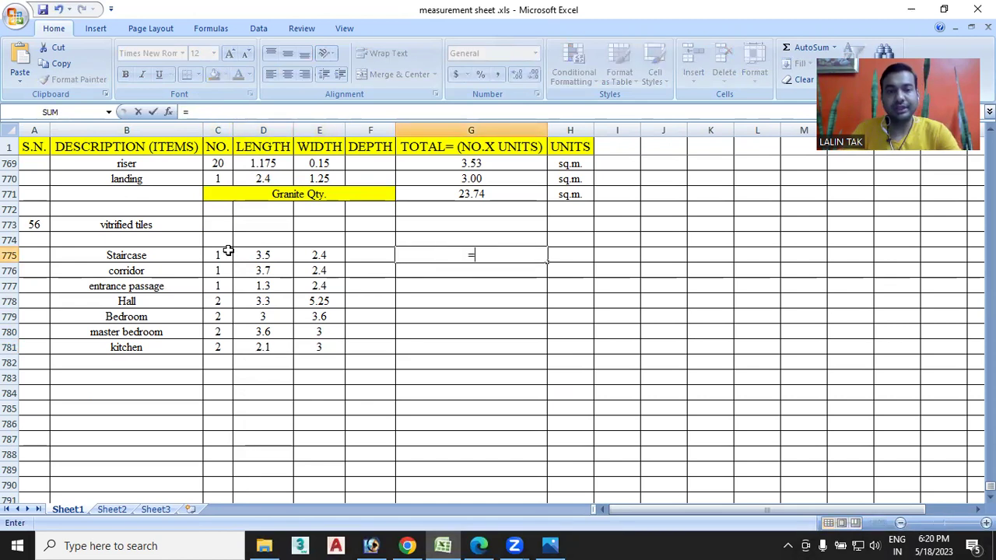
left_click(228, 251)
type("*")
left_click(272, 258)
type("*")
left_click(320, 256)
key("Return")
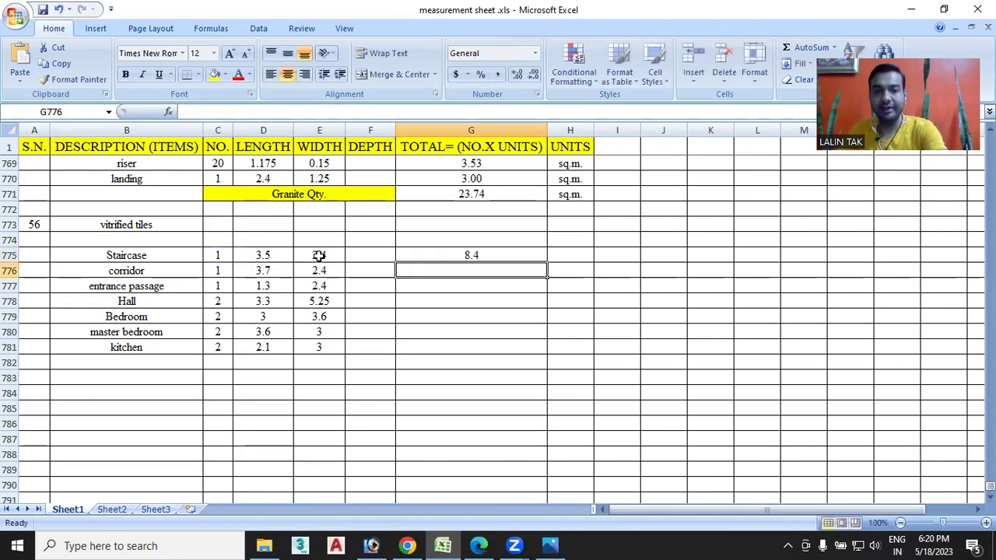
left_click(485, 257)
left_click_drag(547, 264, 547, 352)
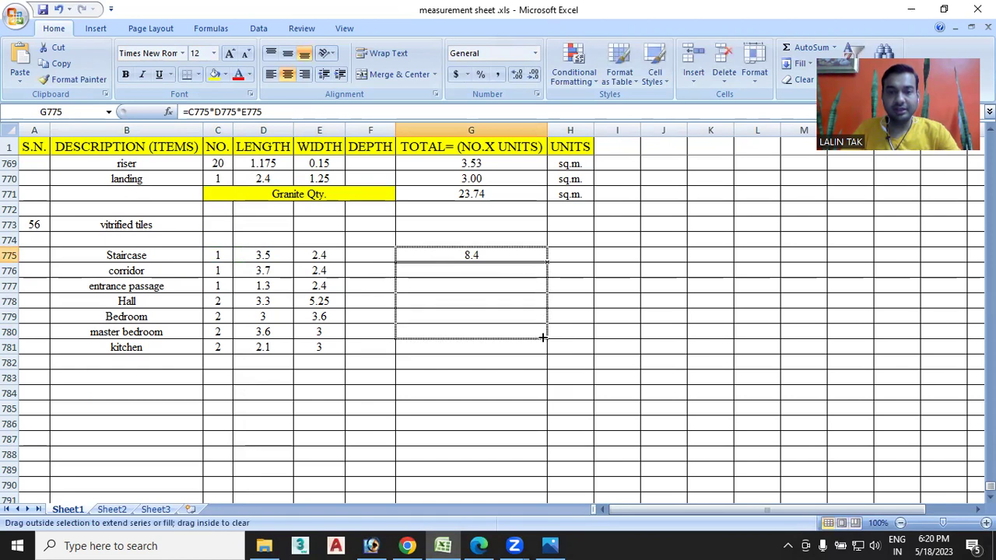
Enter sq.m. as the unit in H775 and fill it down to H781
left_click(562, 256)
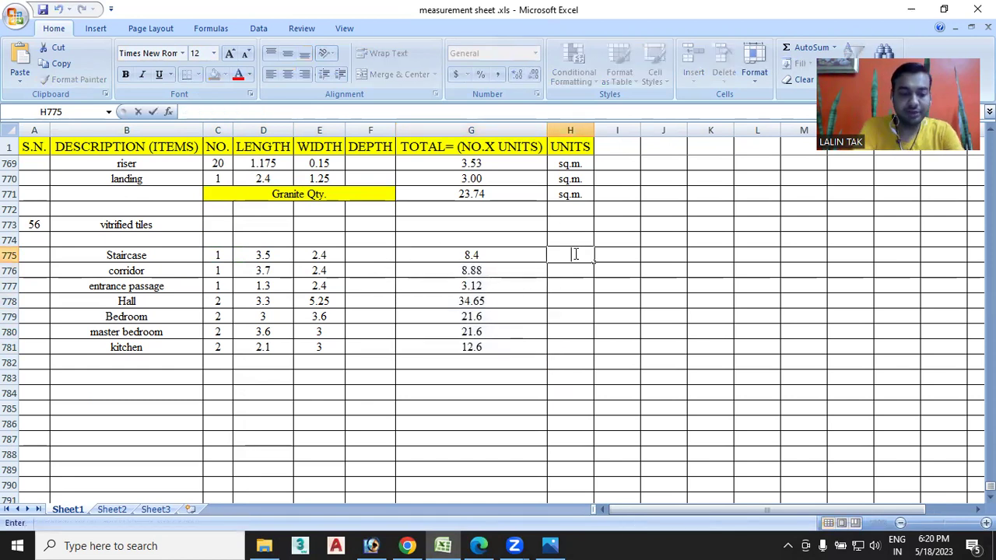
type("q.m.")
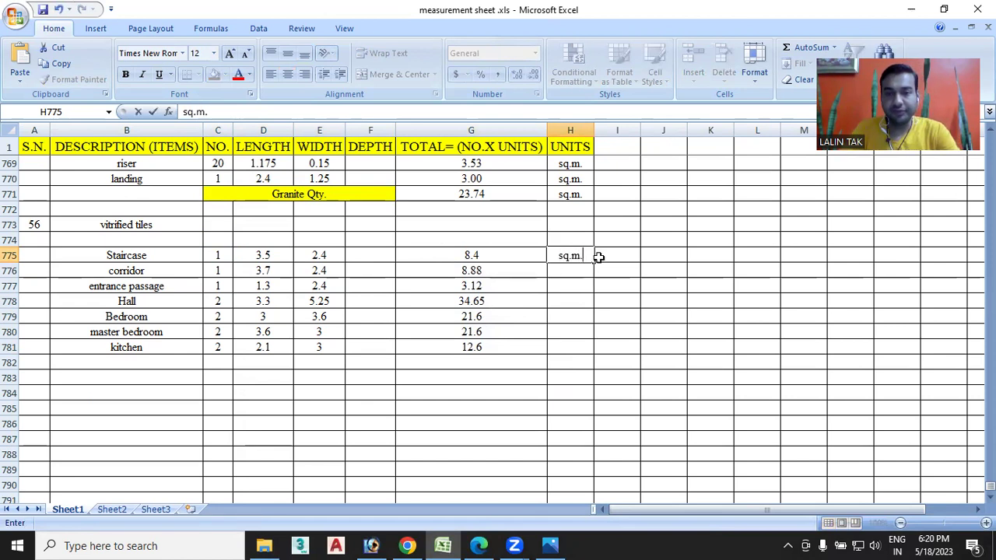
left_click(599, 257)
left_click(590, 257)
left_click_drag(593, 263, 600, 354)
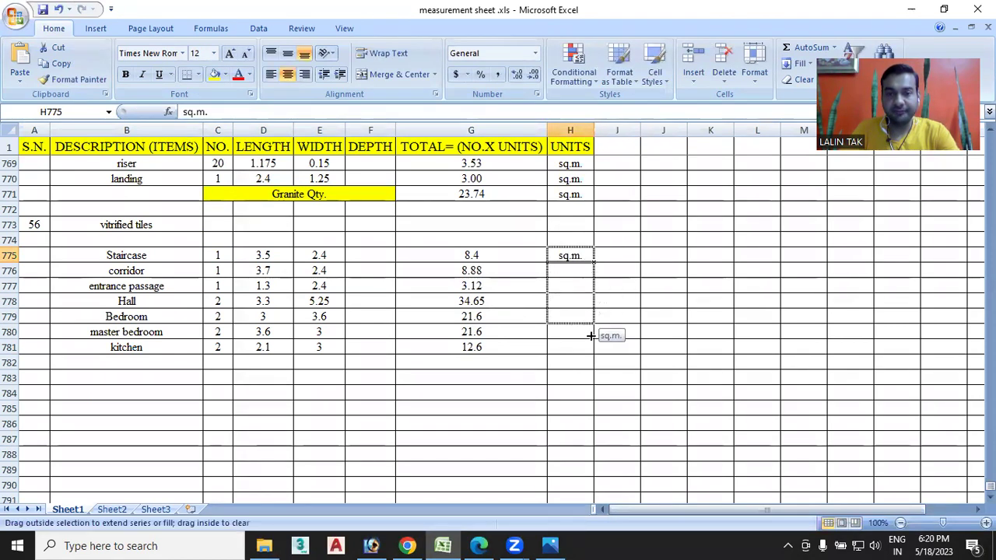
Correct the heading in B774 to read 'Flooring'
scroll(428, 393, "down", 1)
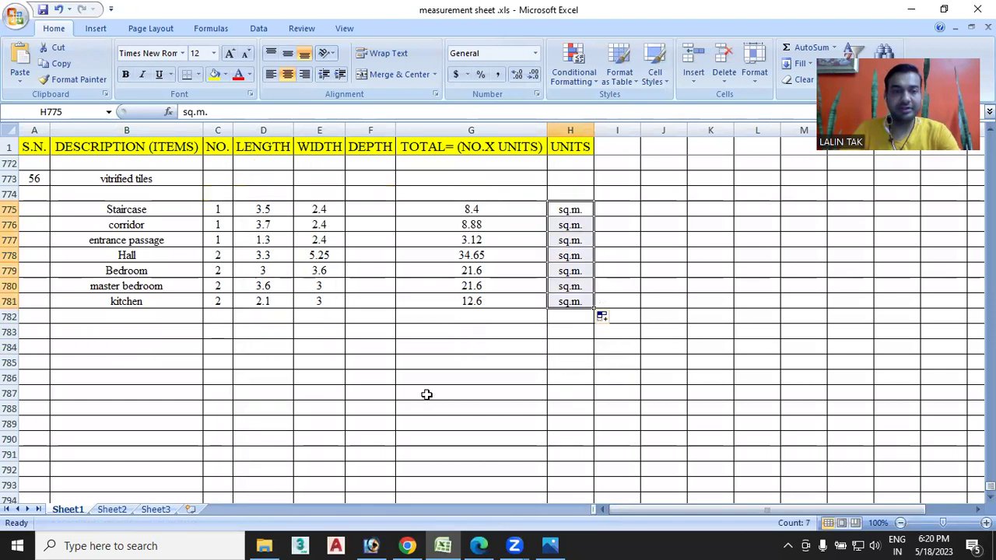
left_click(136, 350)
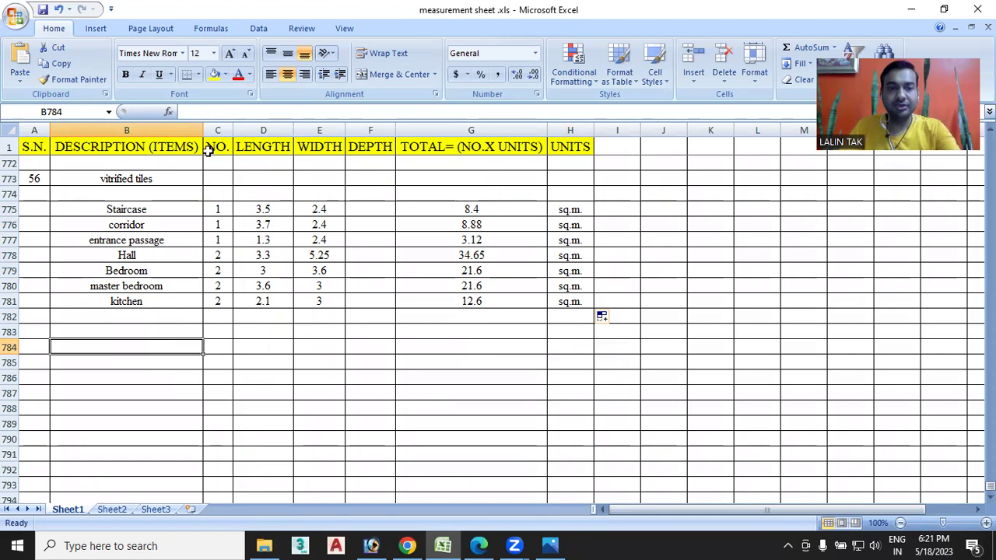
double_click(148, 195)
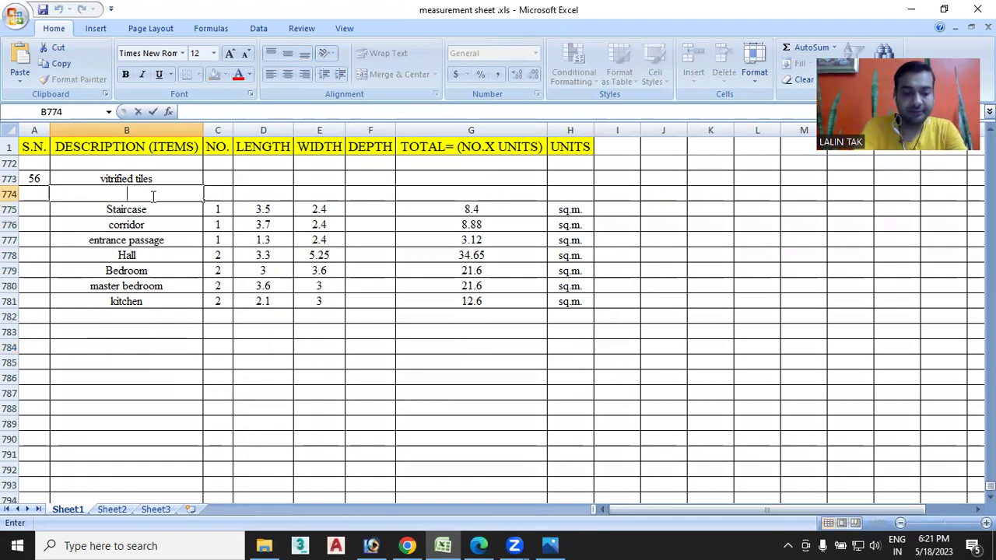
type("Follring")
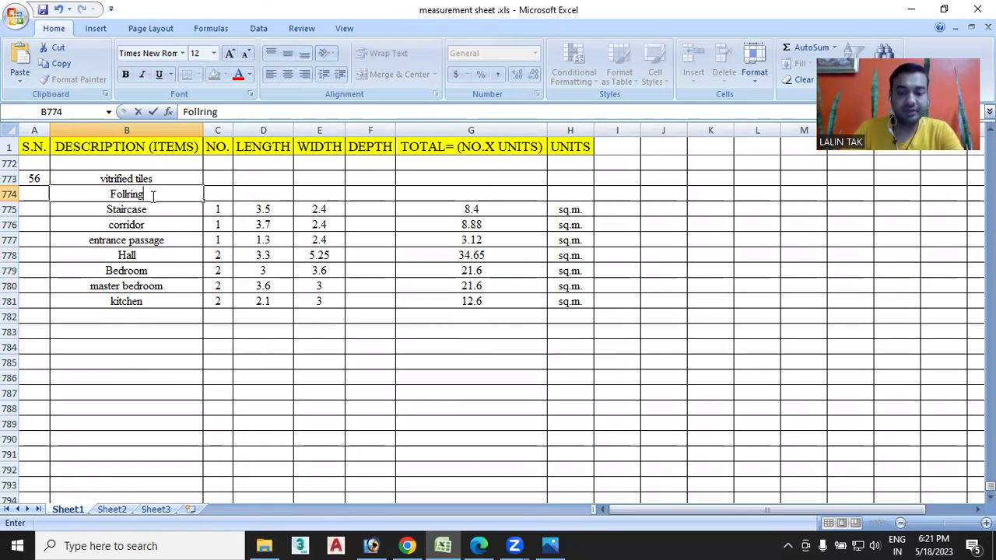
key("BackSpace")
key("BackSpace")
key("BackSpace")
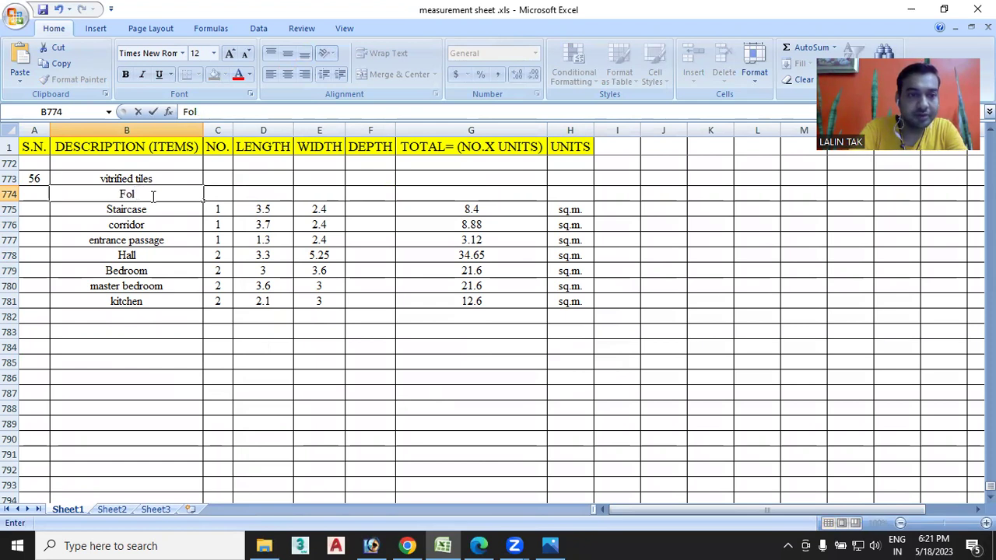
type("oo")
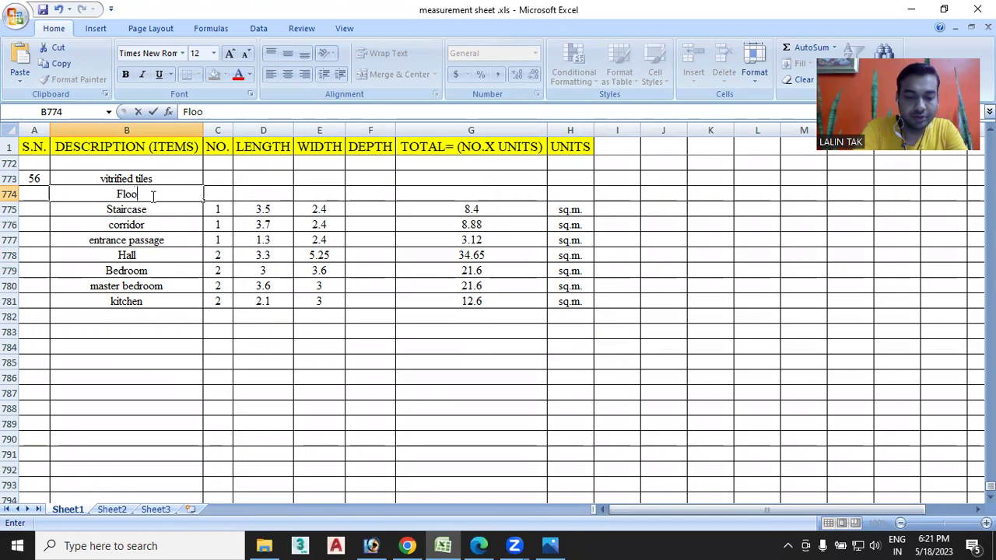
type("ring")
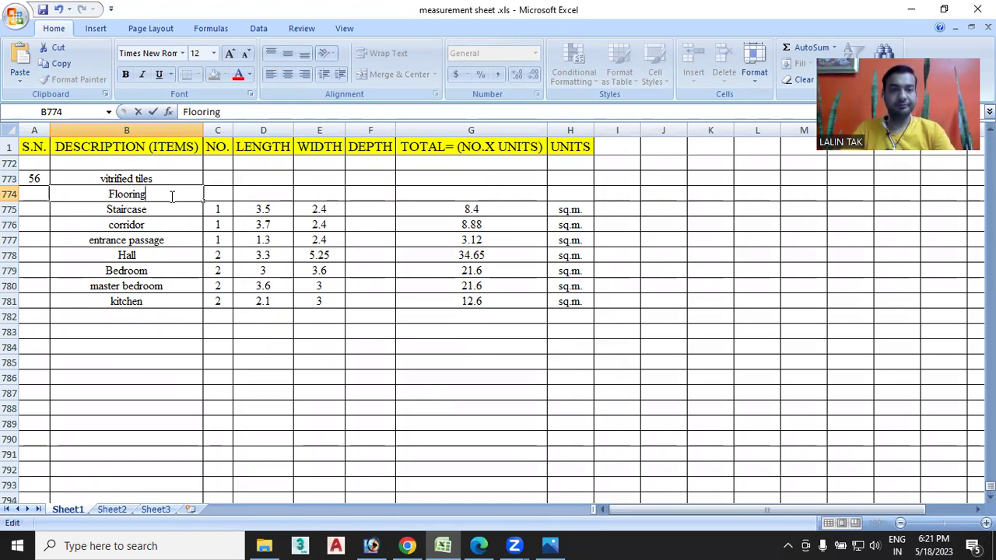
left_click(162, 207)
left_click(160, 195)
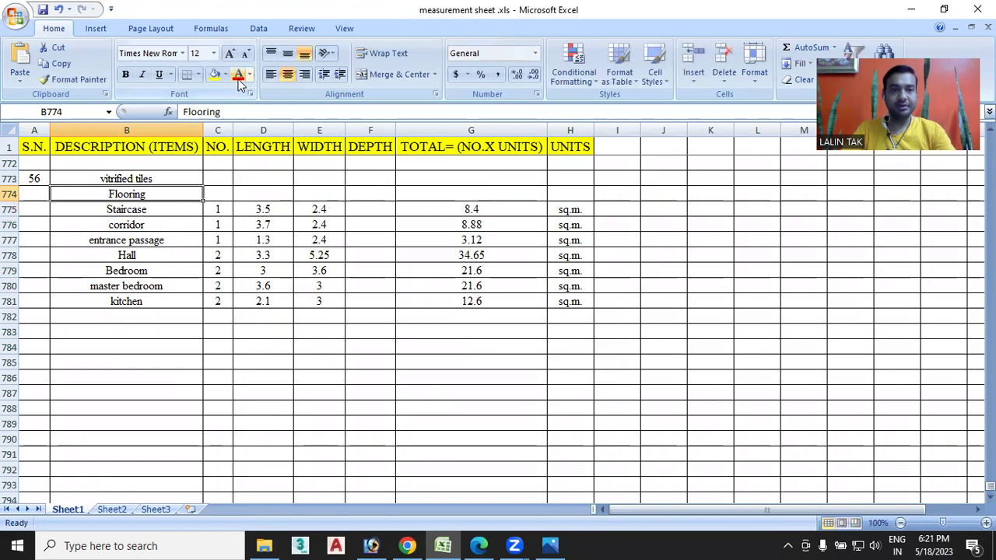
Shade the Flooring heading dark grey and start editing cell B782 for the next heading
left_click(224, 75)
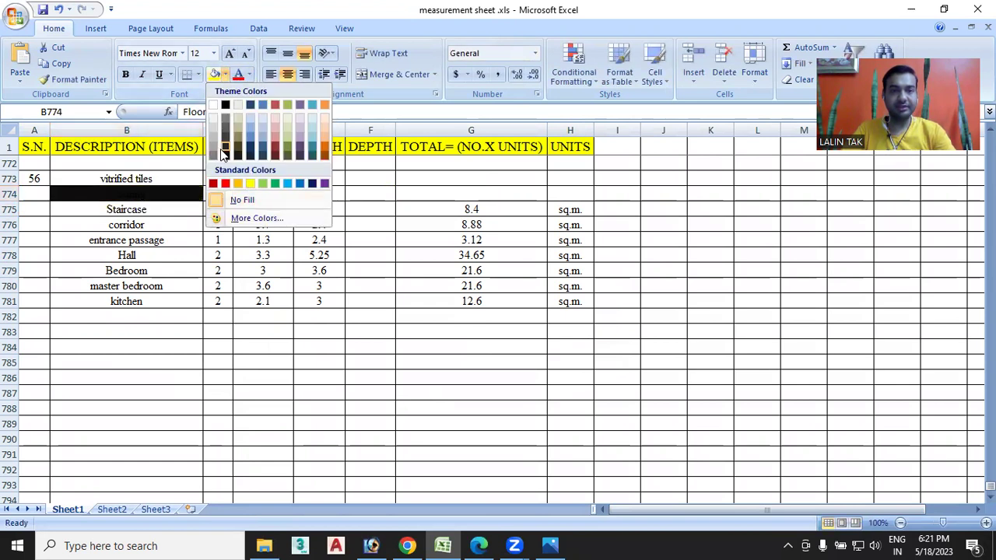
left_click(225, 127)
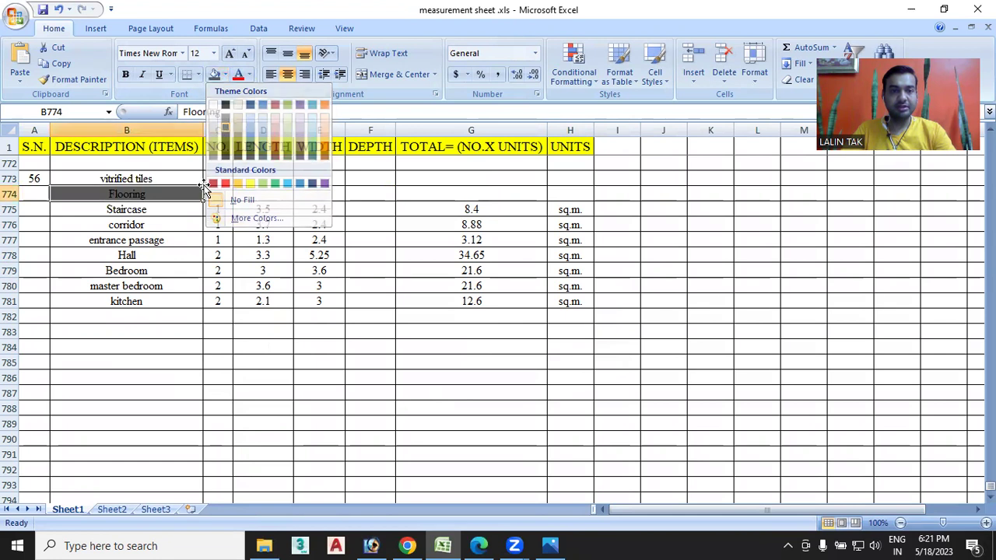
left_click(179, 226)
left_click(127, 319)
double_click(146, 318)
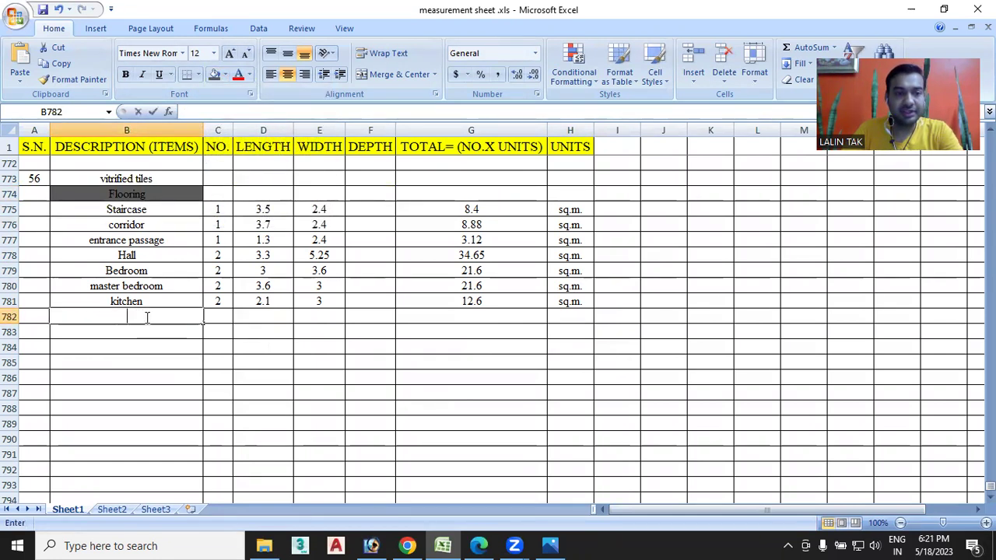
Type 'Dado/ skirting' in B782 and shade it dark grey to match Flooring
type("Dad")
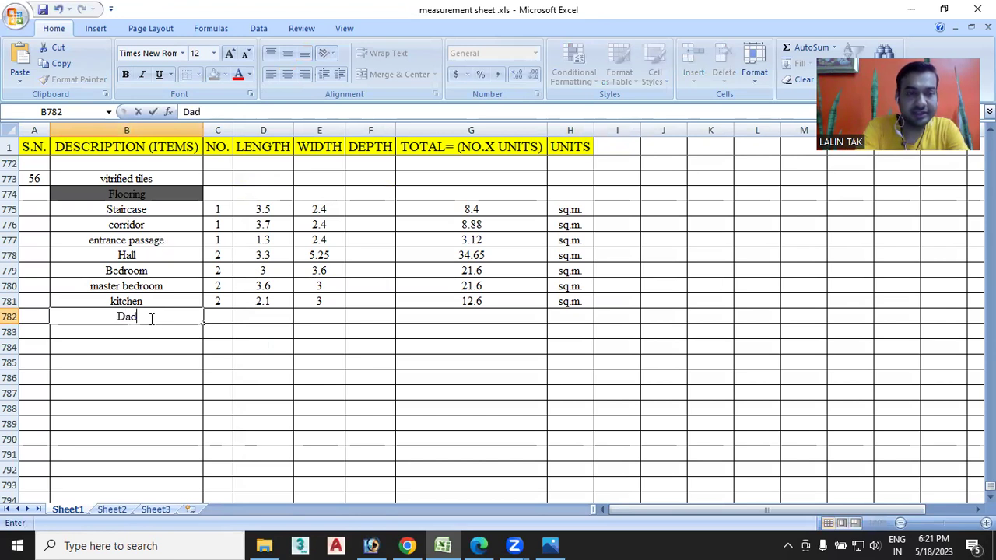
type("o")
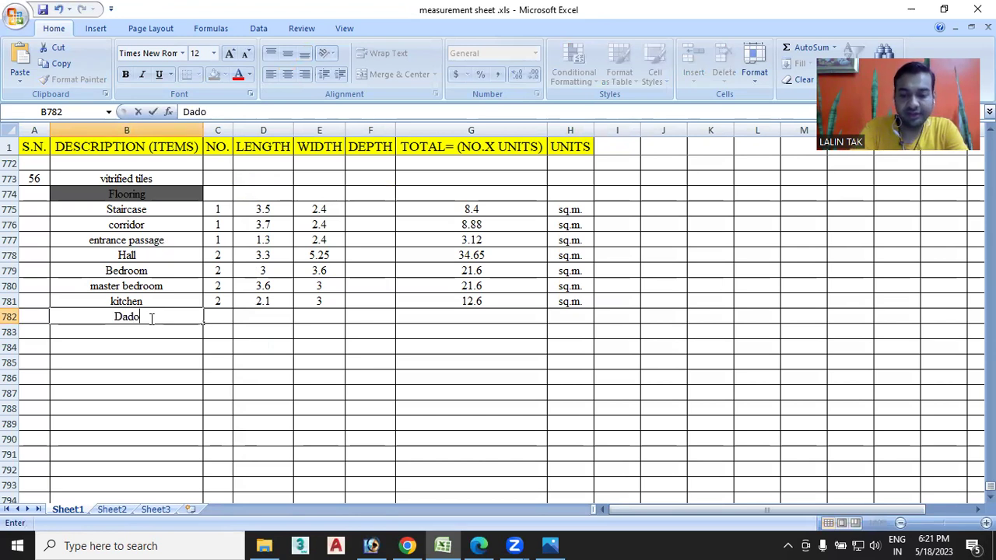
type("?")
key("BackSpace")
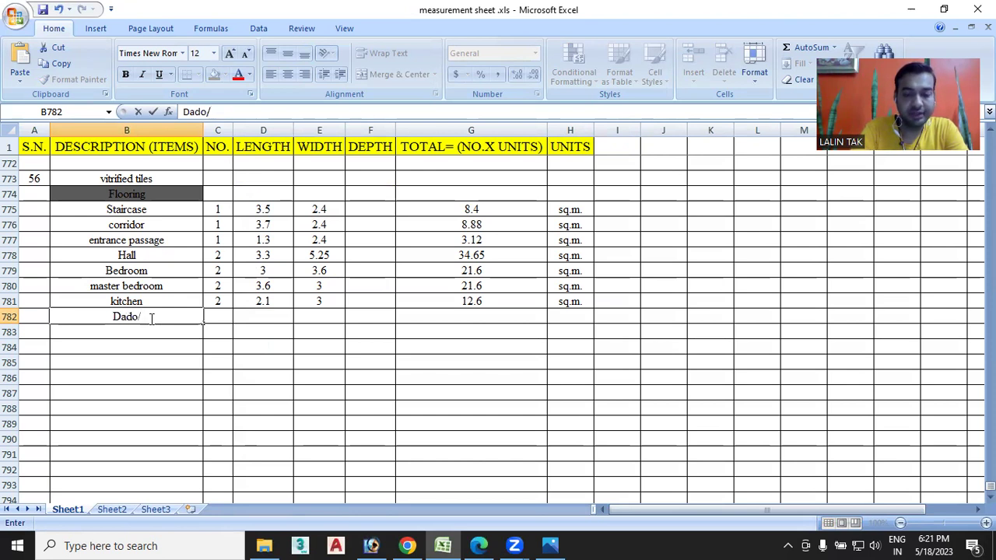
type("  skirting")
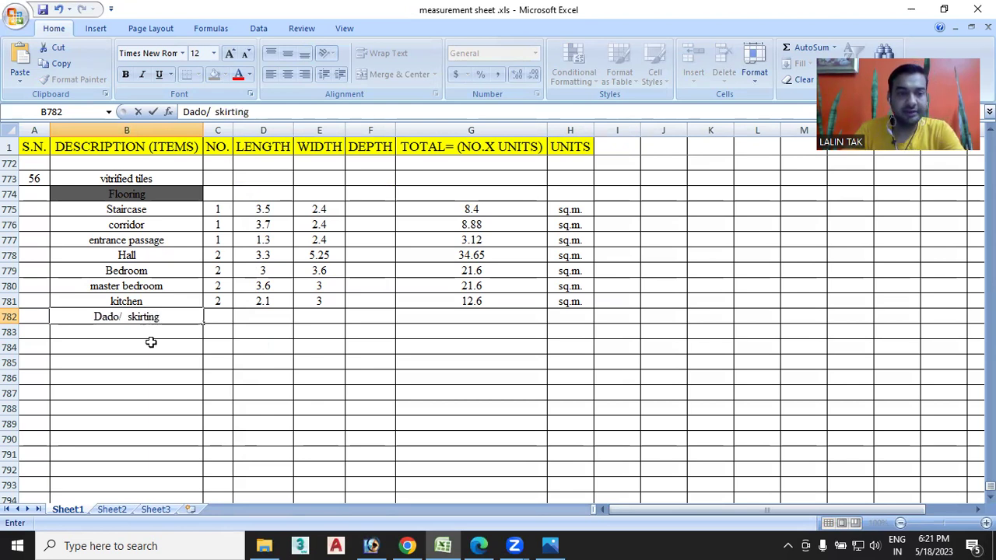
left_click(151, 343)
left_click(137, 314)
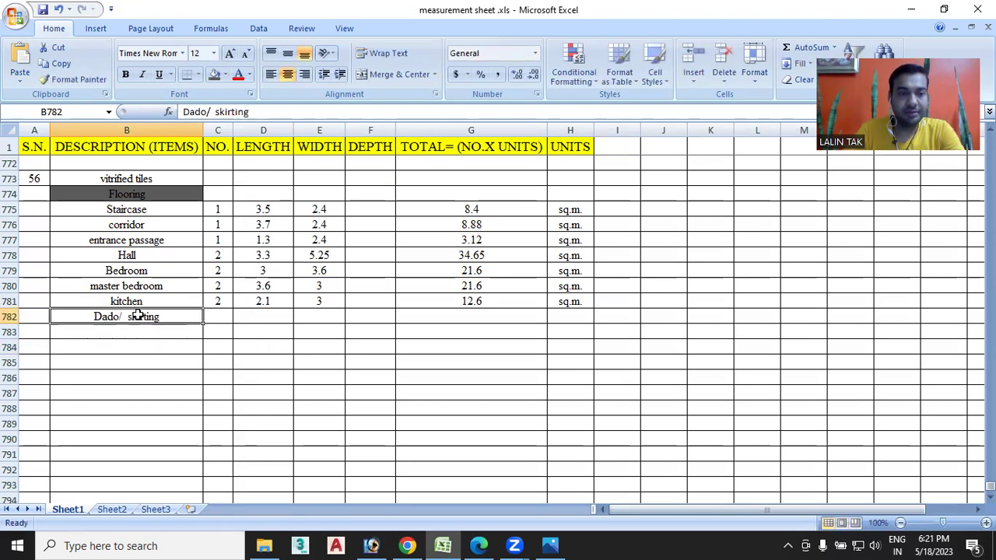
left_click(218, 78)
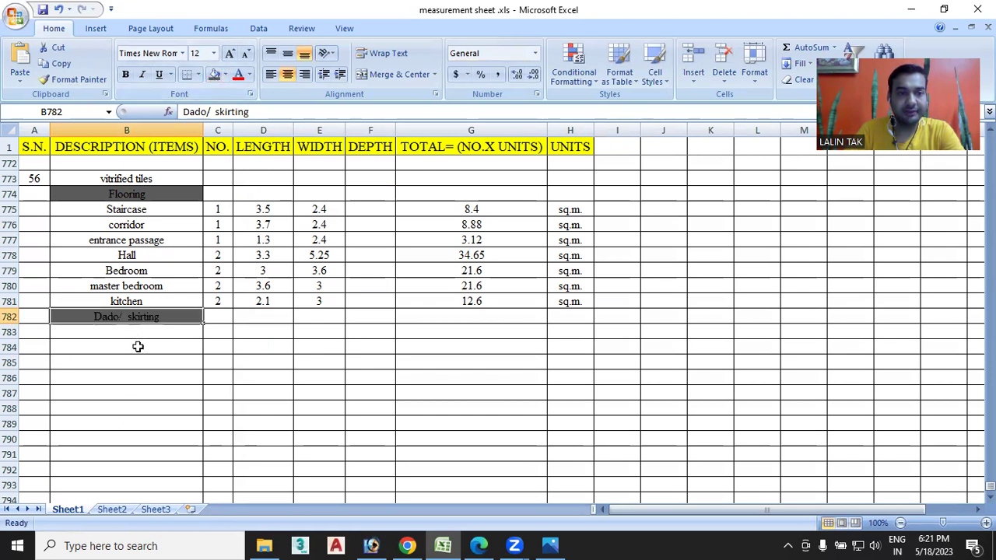
Copy Staircase, corridor and entrance passage, each twice, into B783:B788
left_click(137, 211)
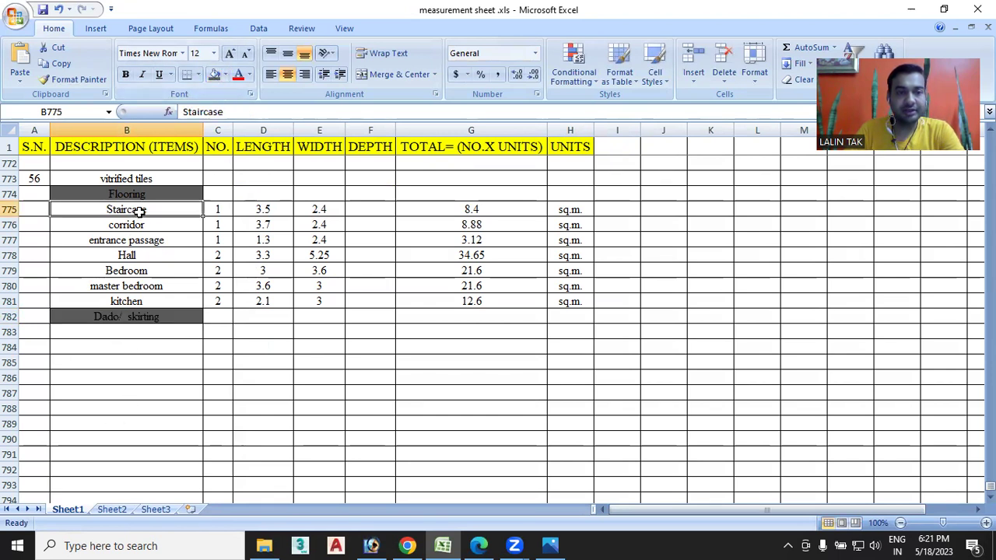
key("ctrl+c")
left_click(131, 333)
key("ctrl+v")
left_click(135, 350)
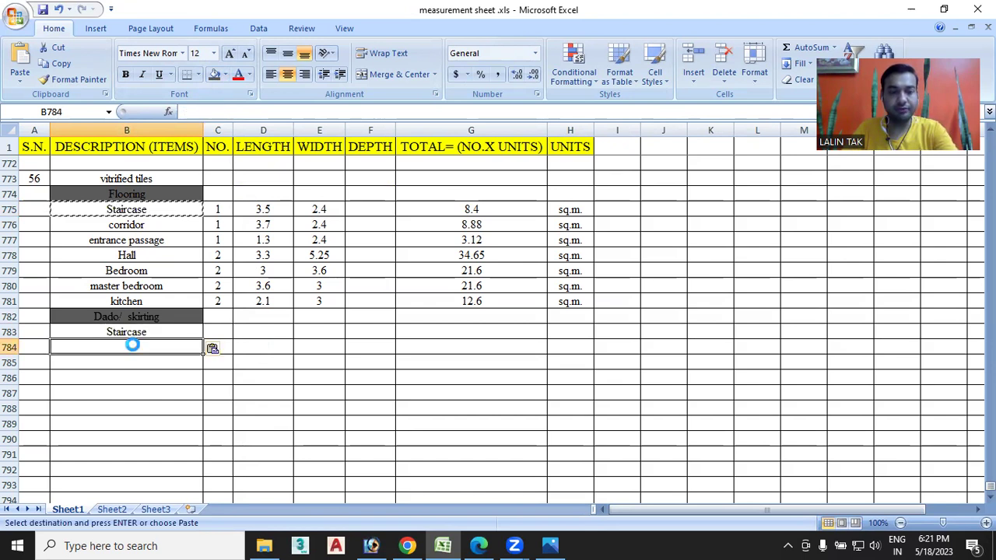
key("ctrl+v")
left_click(148, 227)
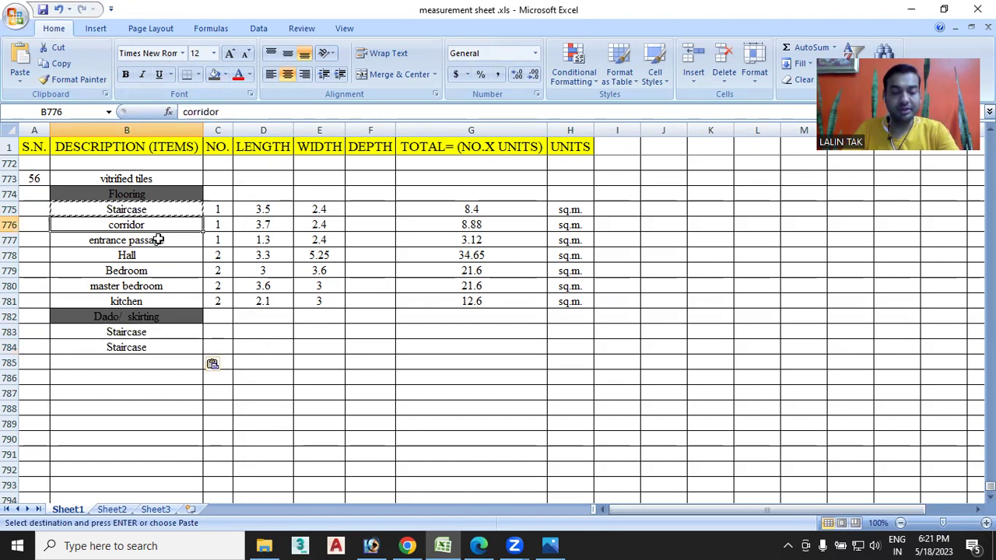
key("ctrl+c")
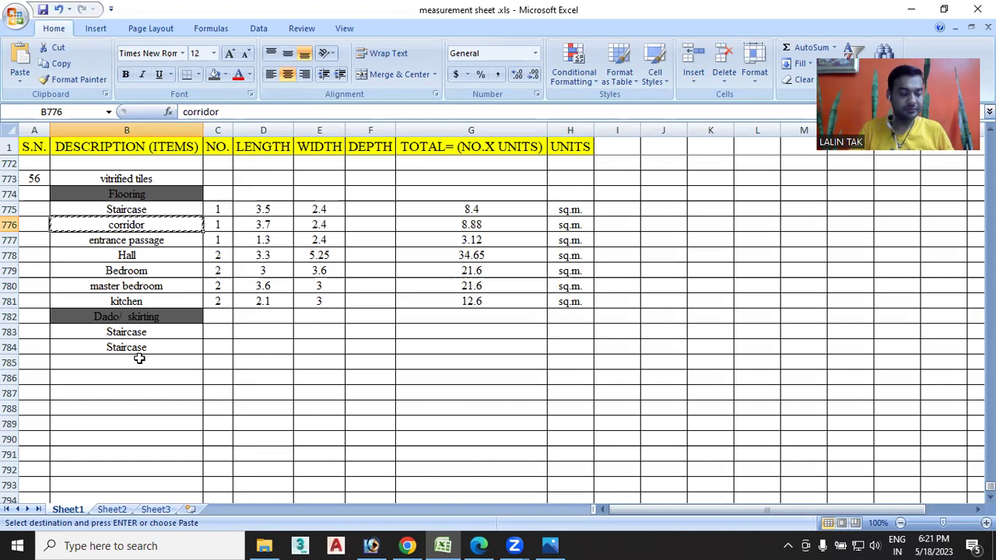
left_click(137, 358)
key("ctrl+v")
left_click(135, 376)
key("ctrl+v")
left_click(137, 243)
key("ctrl+c")
left_click(138, 399)
key("ctrl+v")
left_click(144, 413)
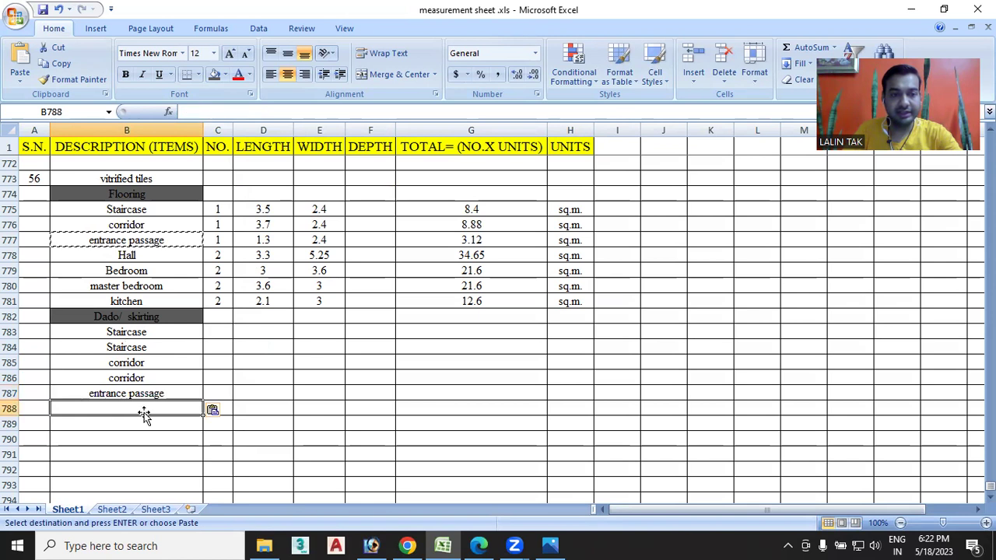
key("ctrl+v")
Copy Hall and Bedroom, each twice, into B789:B792
left_click(144, 255)
key("ctrl+c")
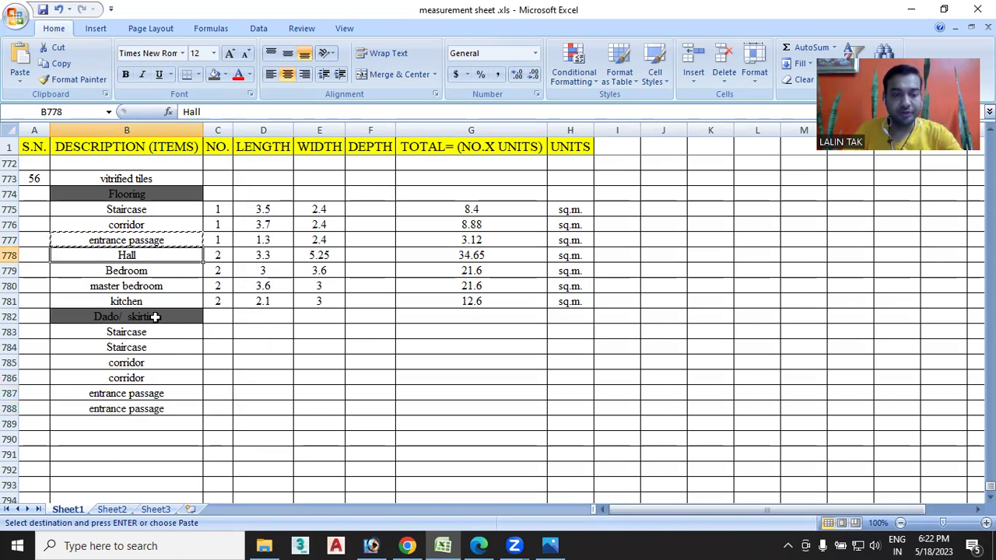
left_click(136, 421)
key("ctrl+v")
left_click(135, 437)
key("ctrl+v")
left_click(143, 276)
key("ctrl+c")
left_click(134, 455)
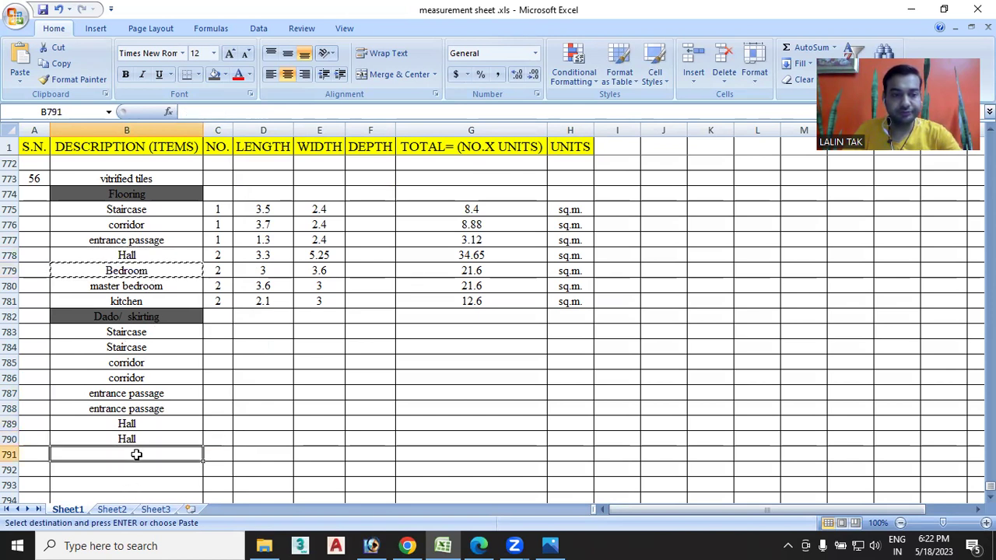
key("ctrl+v")
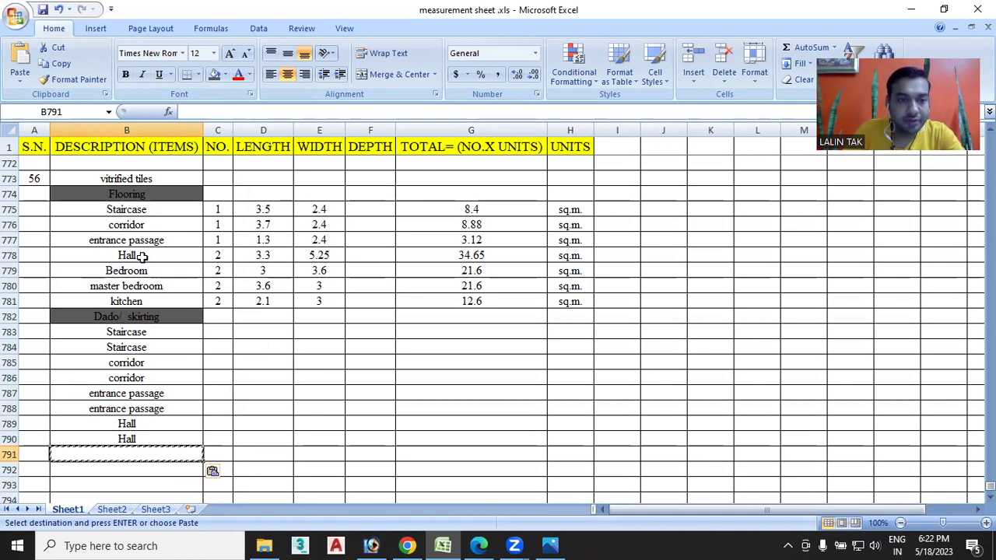
left_click(141, 270)
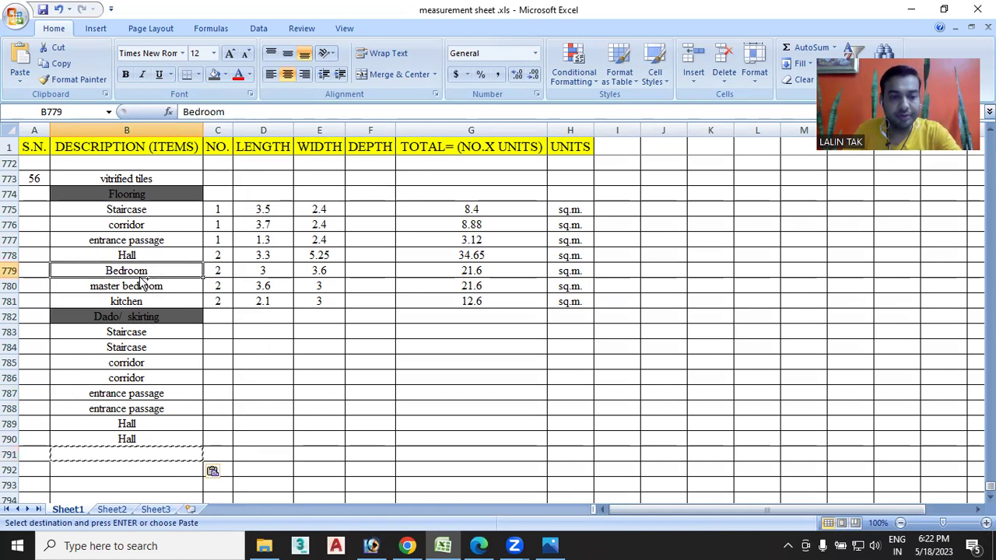
key("ctrl+c")
left_click(138, 458)
key("ctrl+v")
left_click(148, 469)
key("ctrl+v")
Copy master bedroom and kitchen, each twice, into B793:B796
left_click(146, 287)
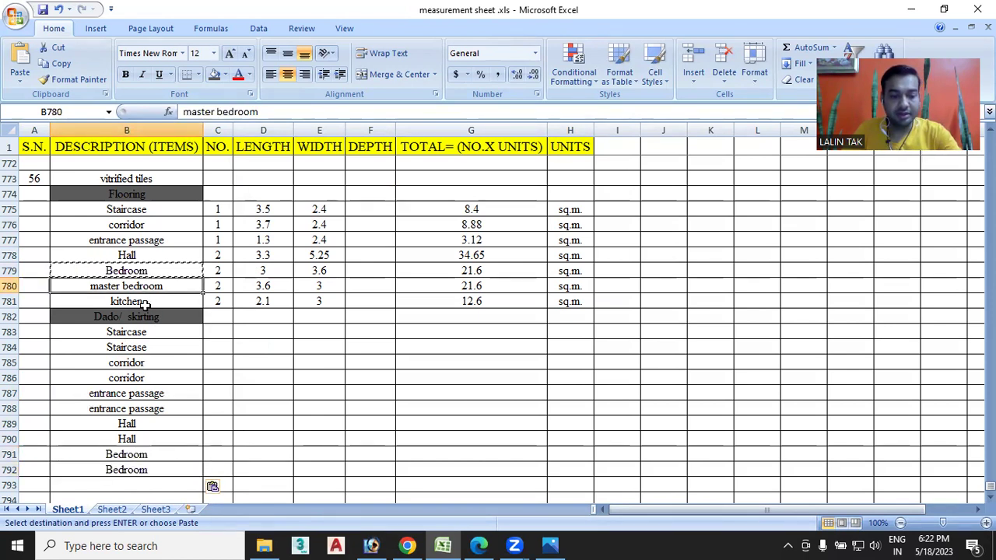
key("ctrl+c")
scroll(144, 390, "down", 1)
left_click(145, 440)
key("ctrl+v")
left_click(145, 451)
key("ctrl+v")
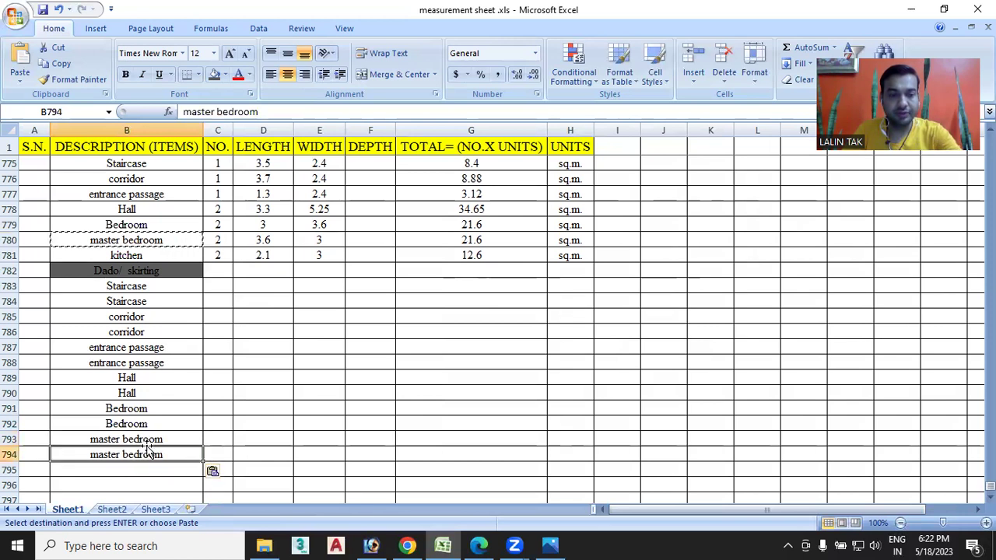
left_click(137, 256)
key("ctrl+c")
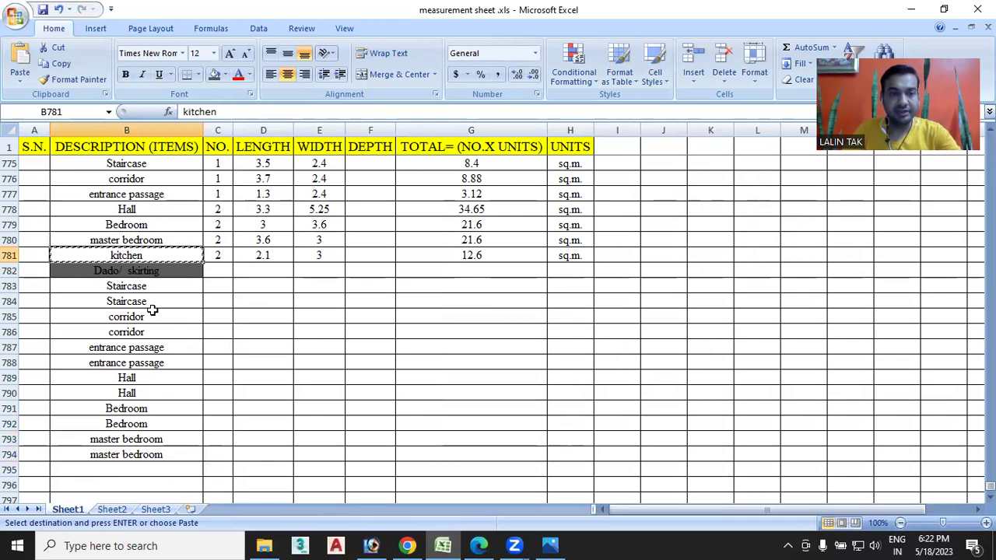
left_click(137, 471)
key("ctrl+v")
left_click(124, 487)
key("ctrl+v")
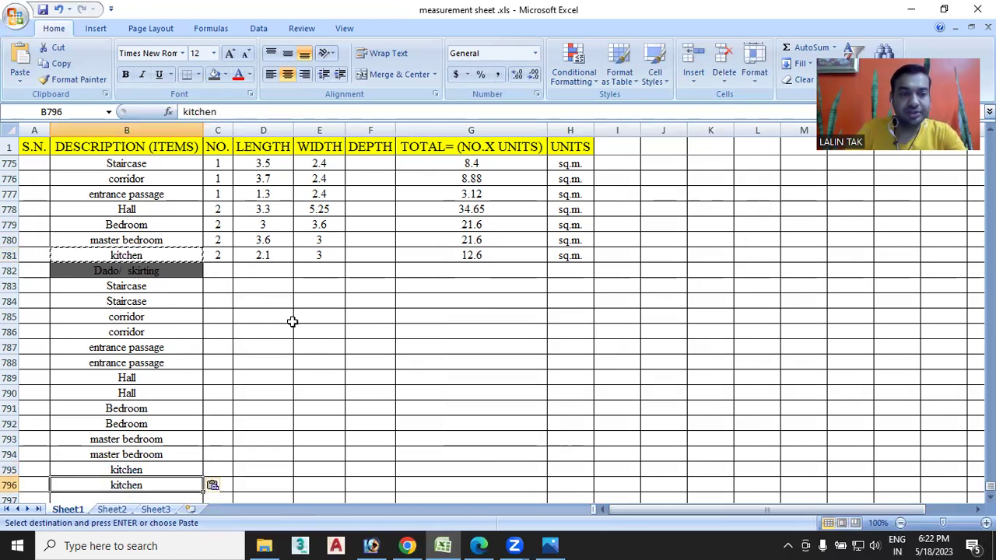
scroll(271, 379, "down", 1)
left_click(271, 333)
left_click(274, 271)
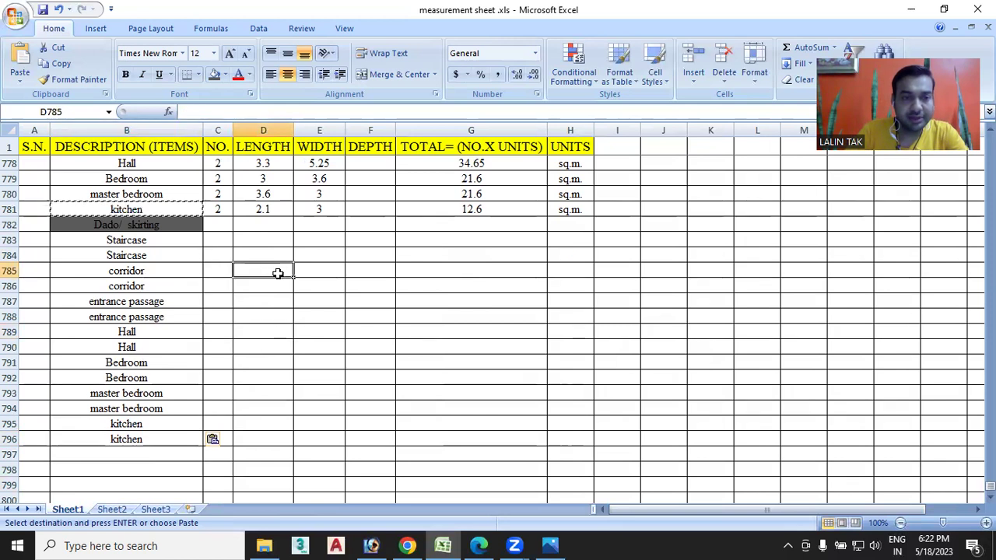
double_click(148, 239)
left_click(153, 440)
key("Delete")
left_click(151, 423)
key("Delete")
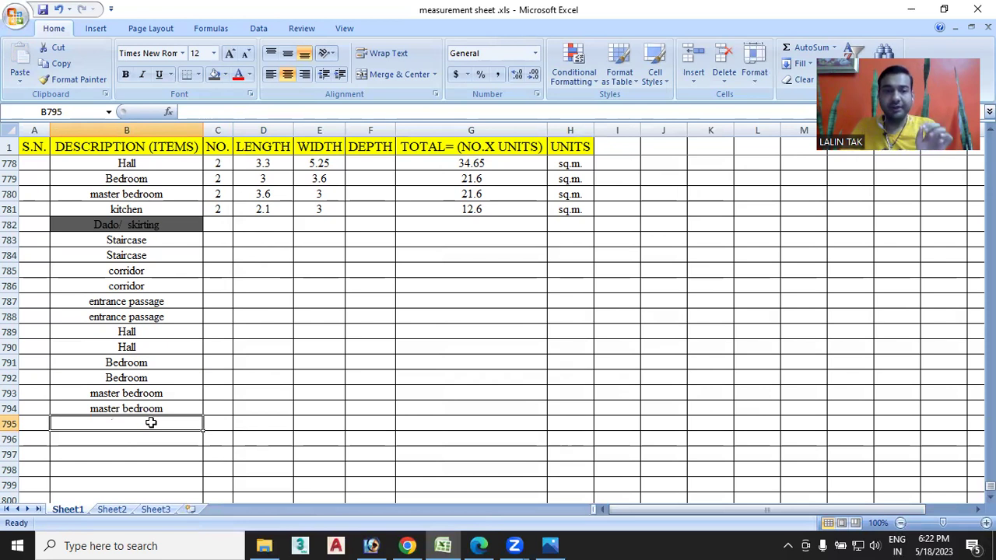
scroll(168, 380, "up", 3)
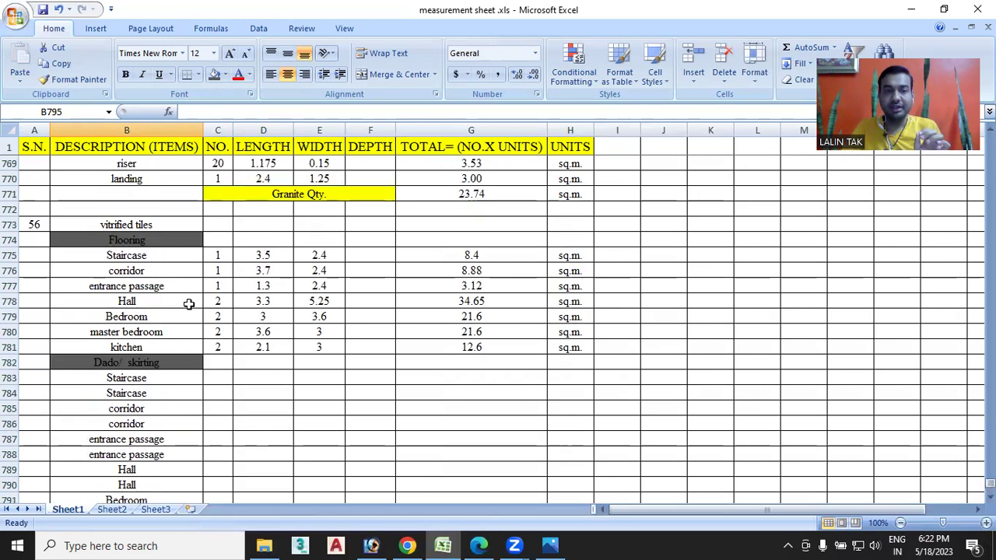
scroll(188, 304, "down", 1)
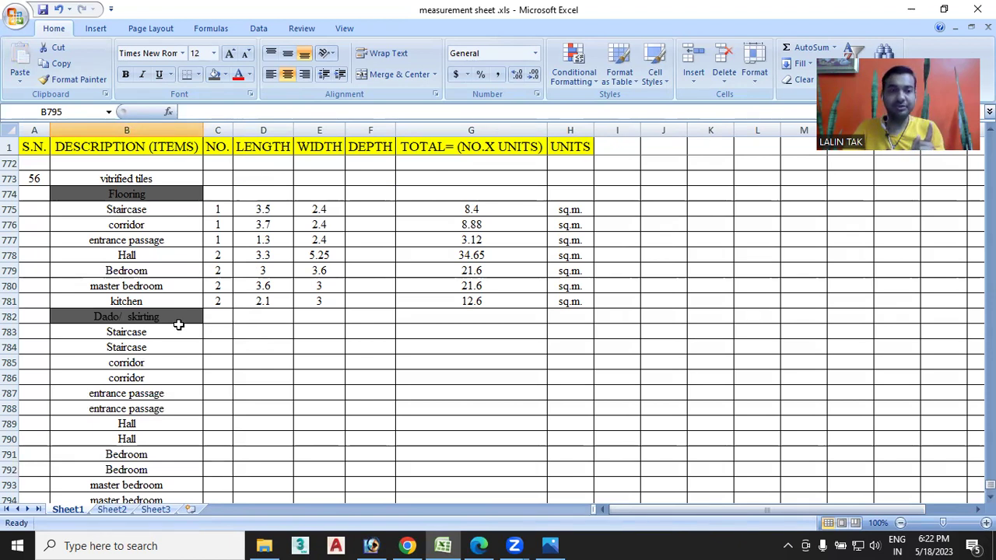
scroll(187, 331, "down", 1)
scroll(195, 336, "down", 1)
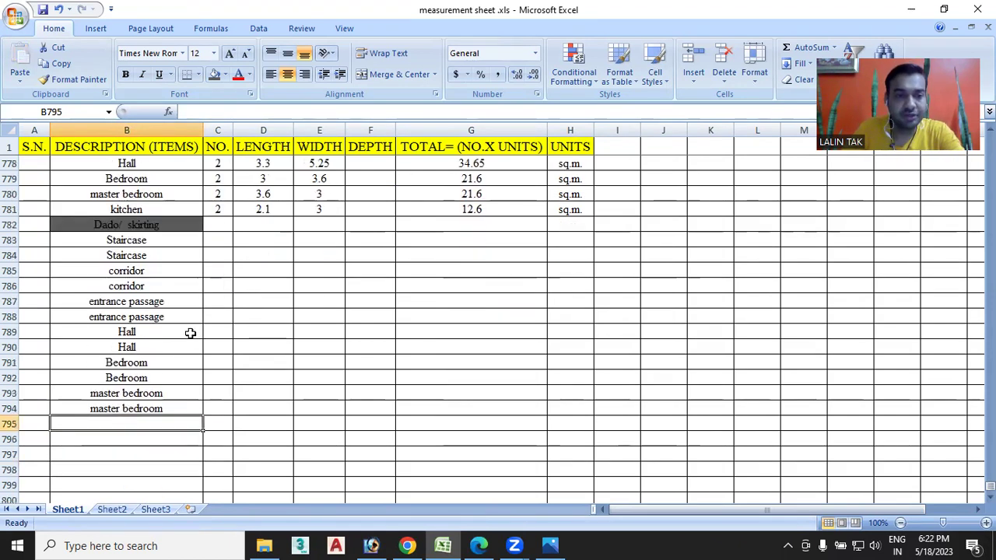
scroll(144, 305, "up", 2)
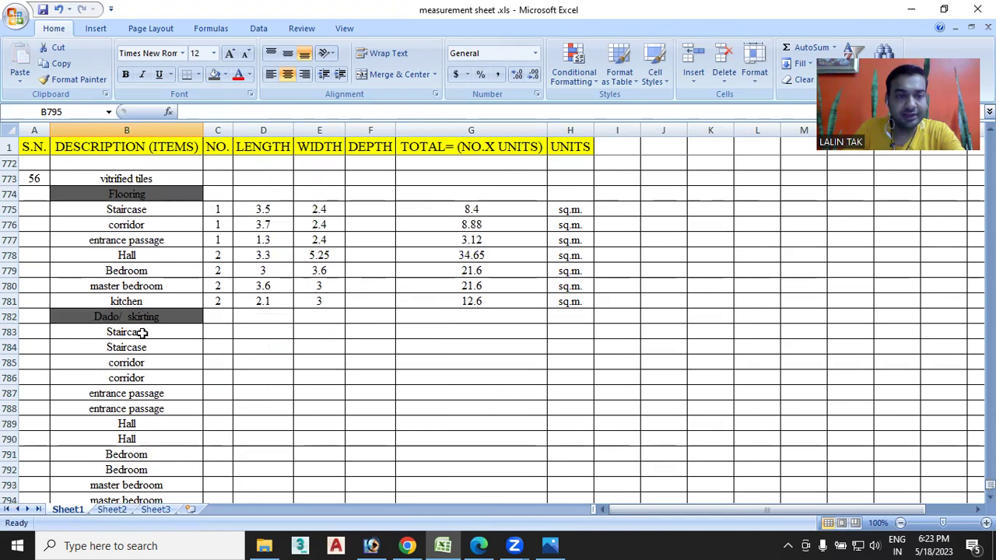
scroll(141, 346, "down", 1)
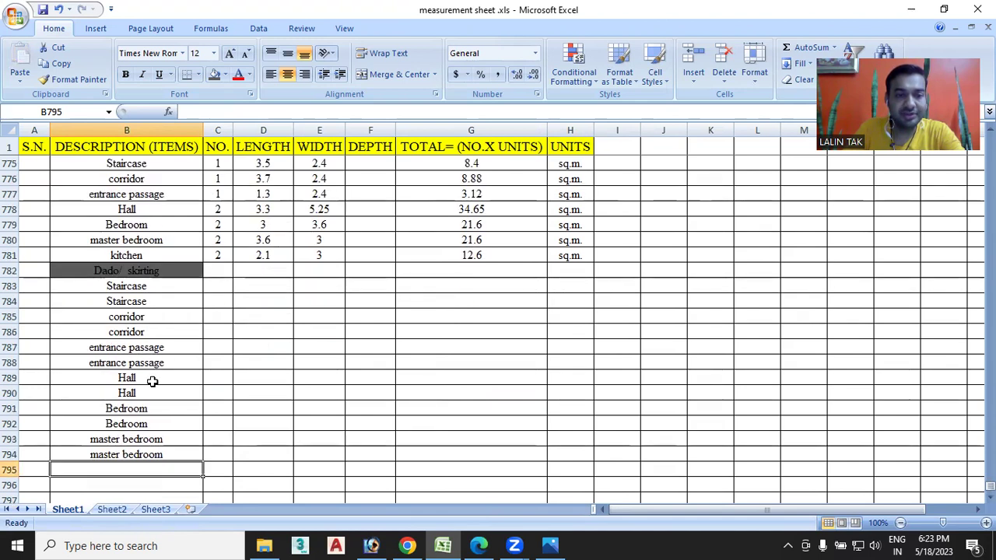
Label the Staircase and corridor dado rows as X and Y pairs
double_click(148, 287)
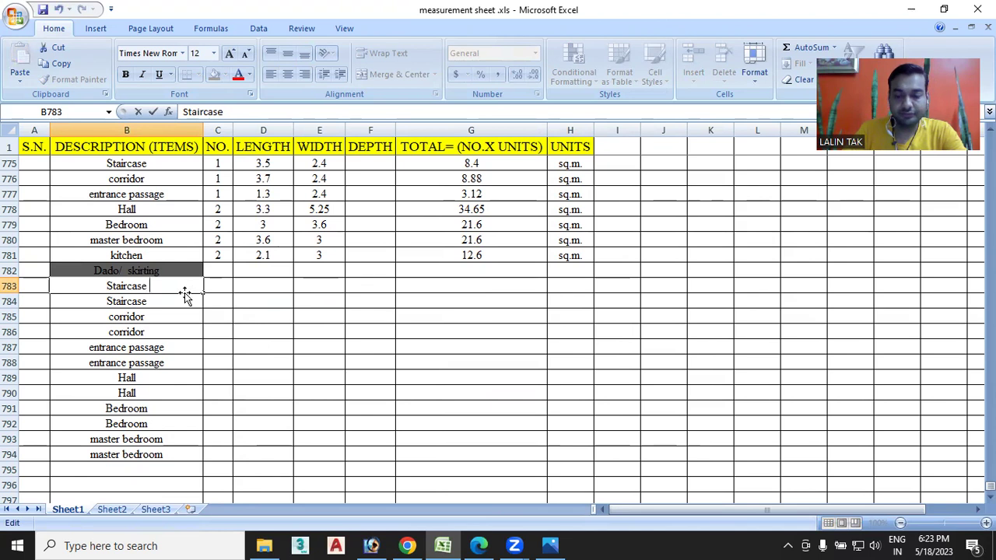
type("X")
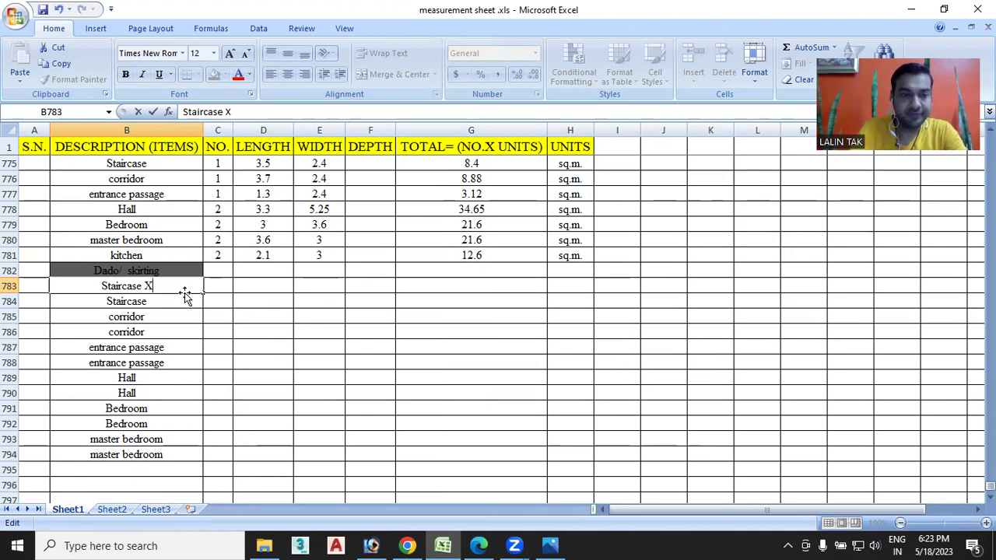
key("Return")
key("ctrl+Down")
double_click(171, 304)
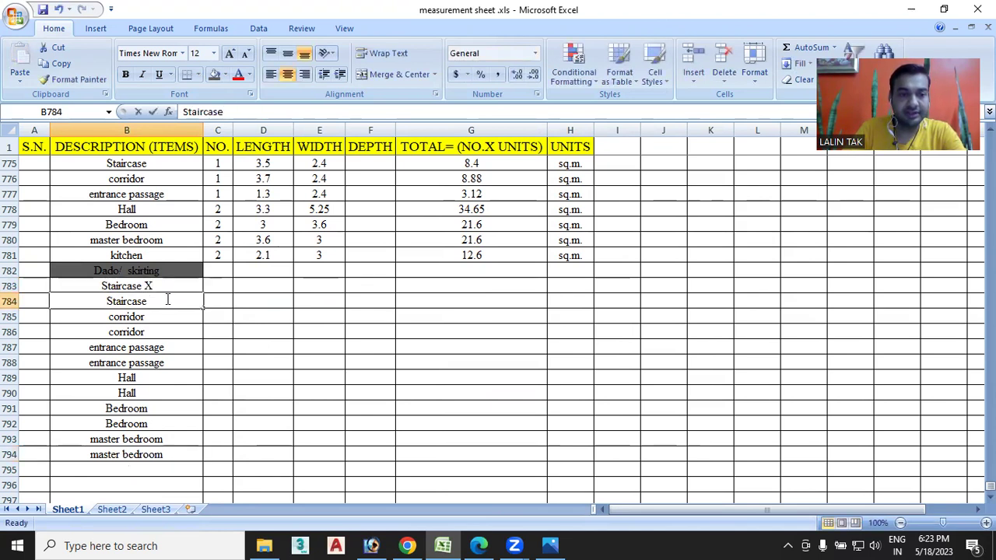
type(" Y")
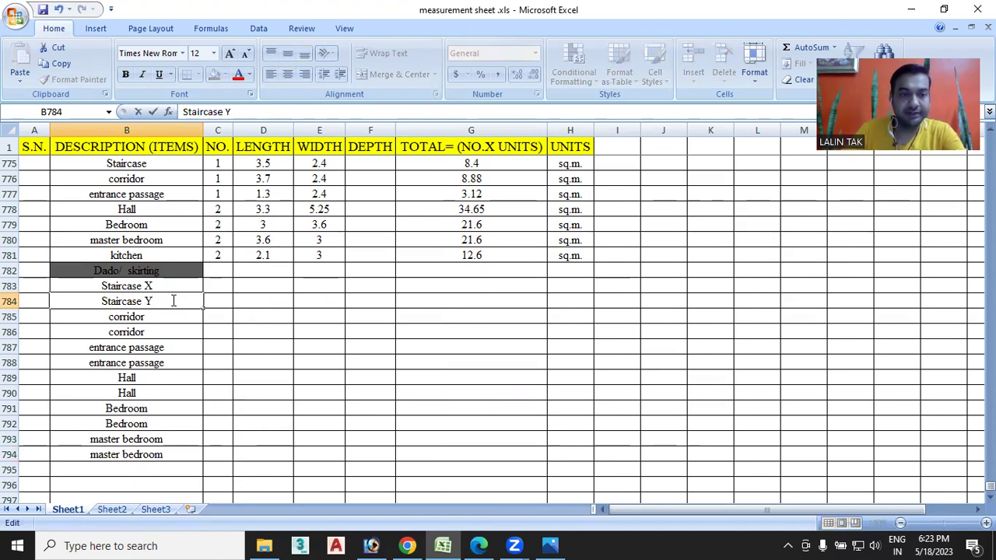
double_click(157, 318)
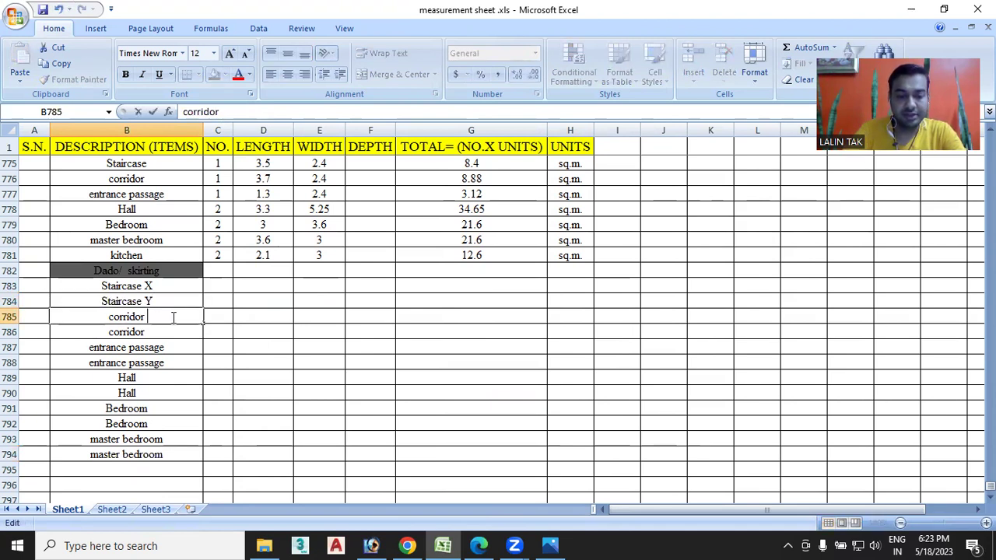
type("X")
left_click(161, 332)
double_click(160, 331)
type("Y")
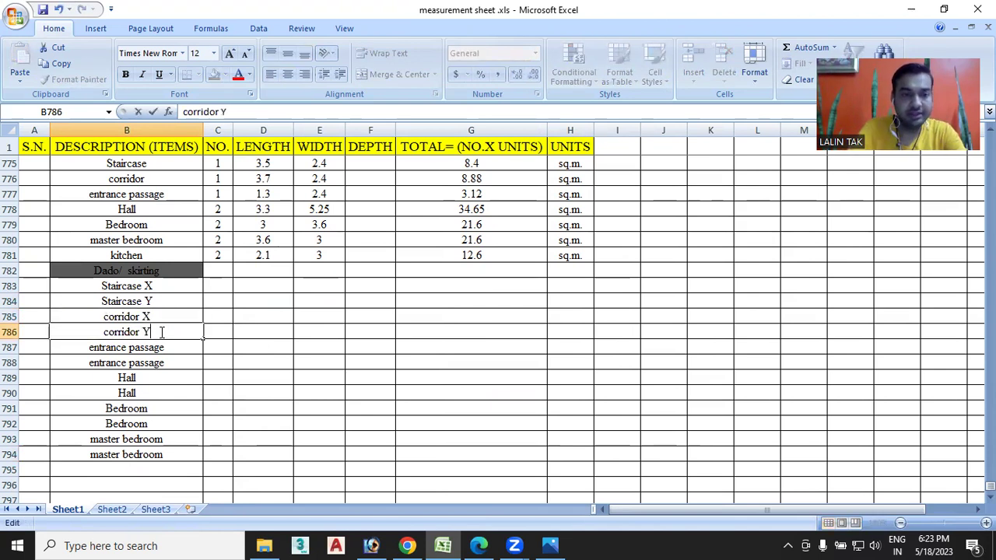
left_click(160, 347)
Label the entrance passage and Hall dado rows as X and Y pairs
double_click(174, 347)
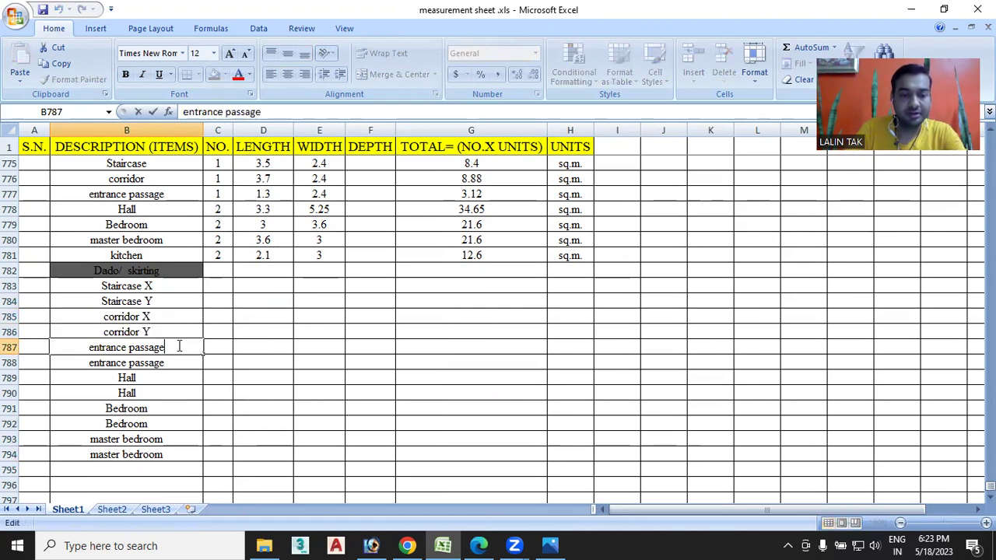
type(" X")
key("Return")
double_click(175, 362)
type("Y")
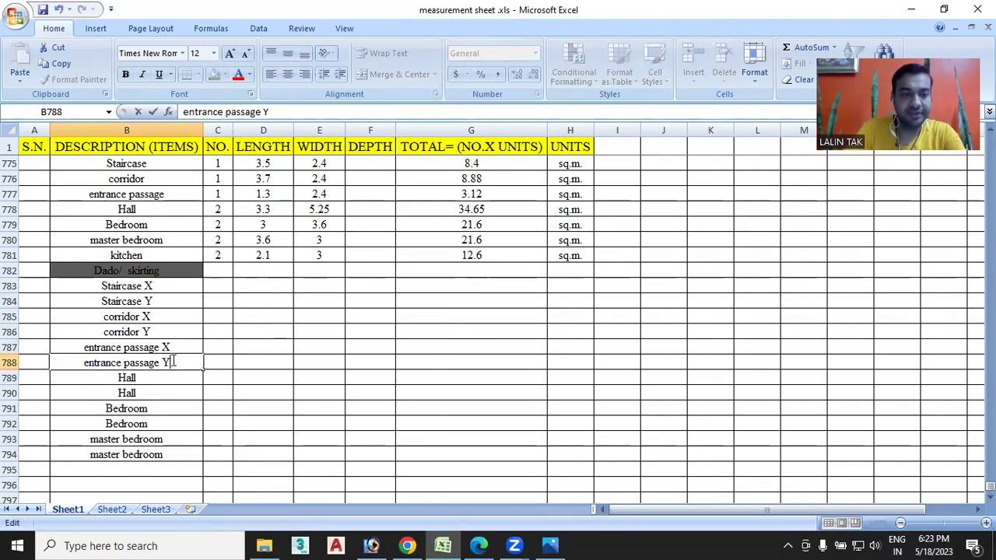
double_click(165, 379)
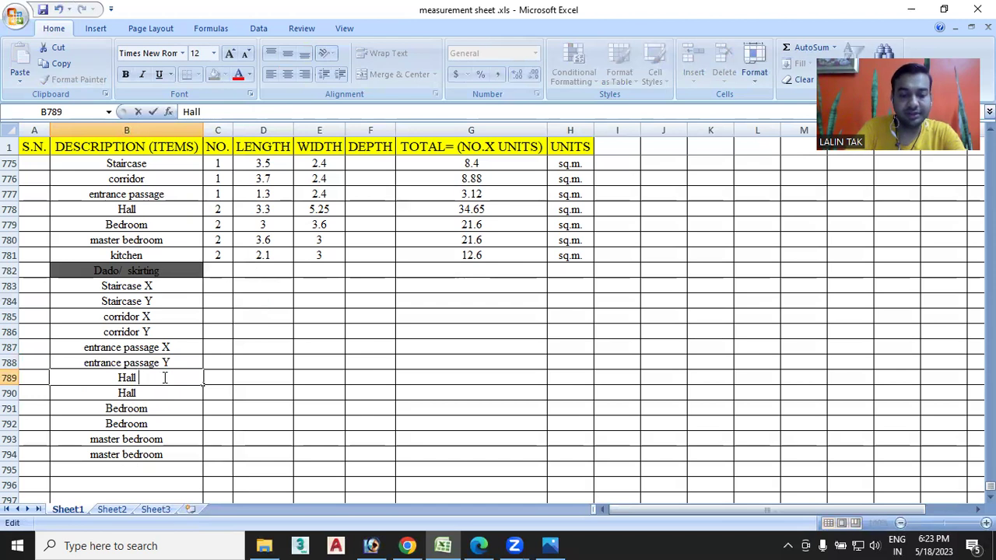
type("X")
key("Return")
double_click(147, 394)
type("Y")
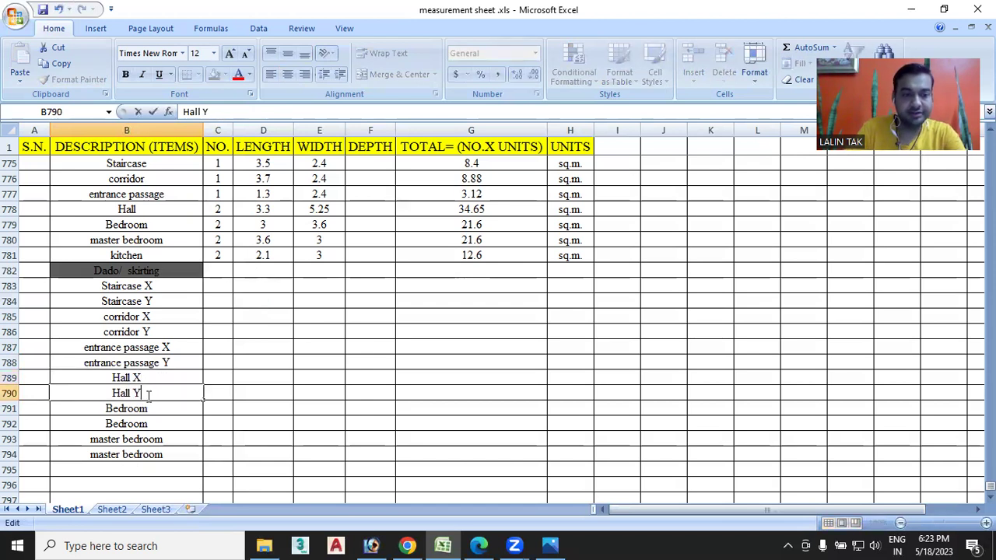
key("Return")
Label the Bedroom and master bedroom rows X and Y, then reopen the Staircase X label
double_click(159, 407)
type("X")
key("Return")
double_click(159, 424)
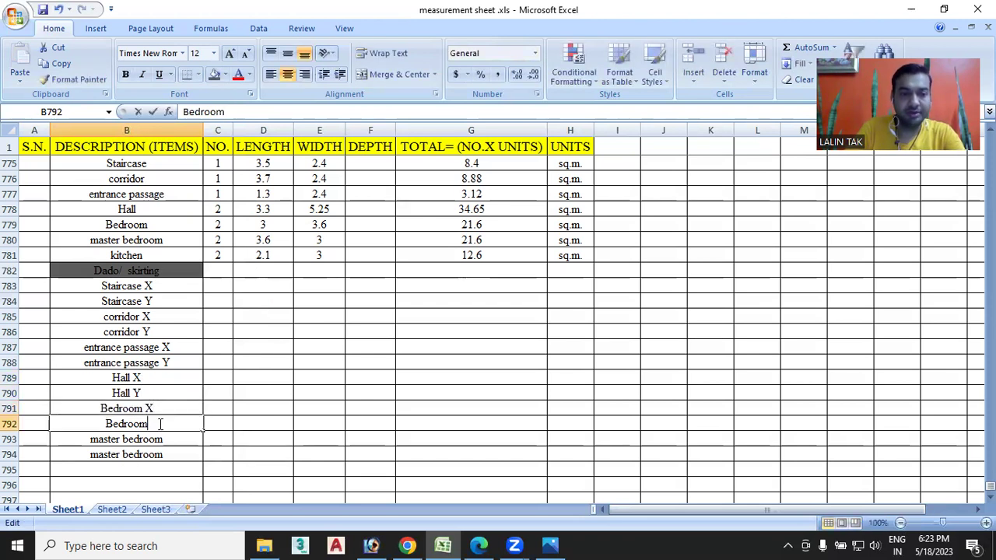
type(" Y")
key("Return")
double_click(182, 440)
type("X")
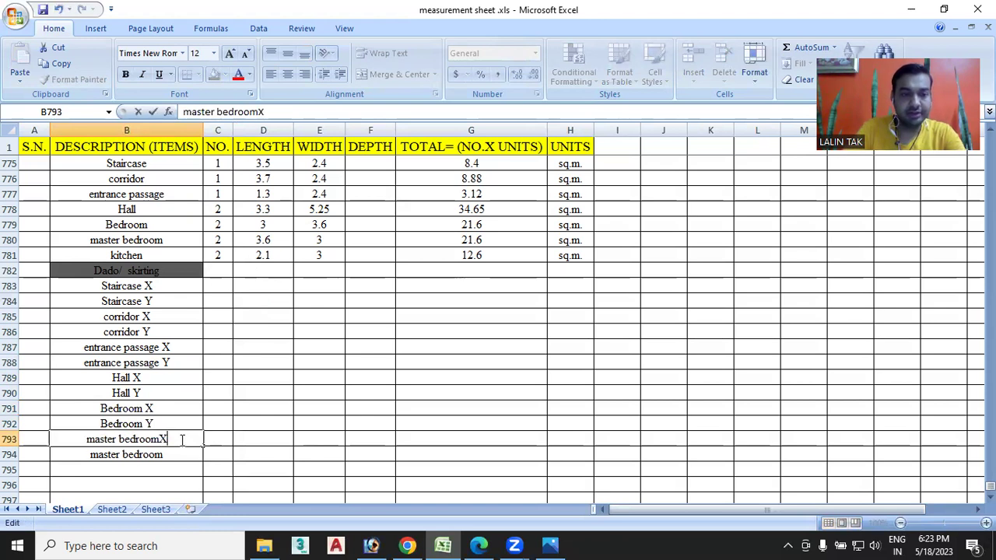
key("Return")
double_click(180, 454)
type("Y")
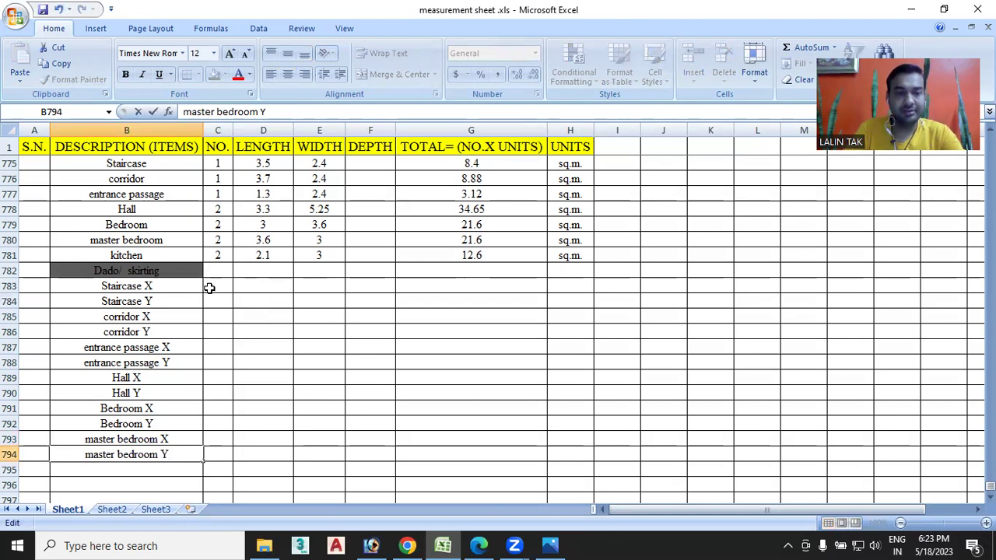
left_click(210, 288)
left_click(145, 285)
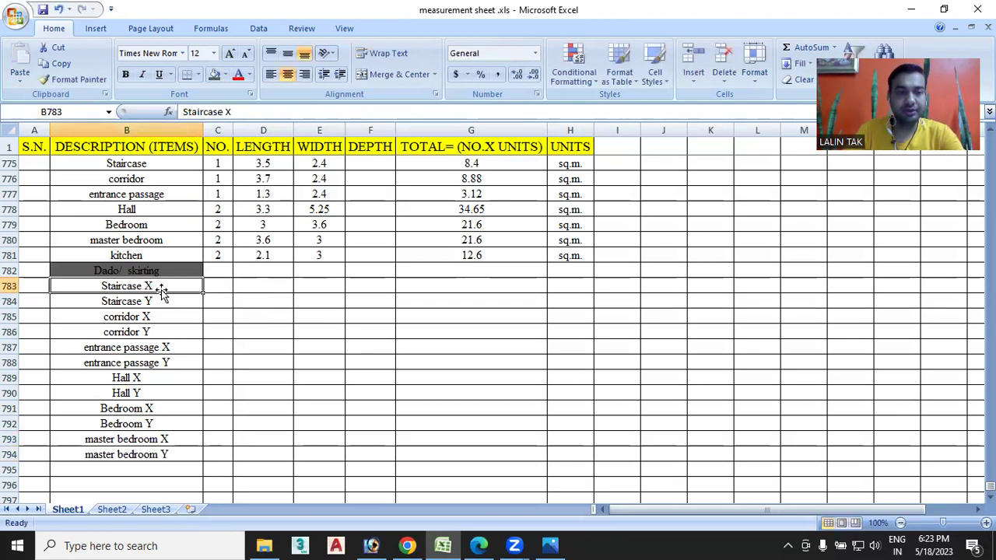
double_click(144, 285)
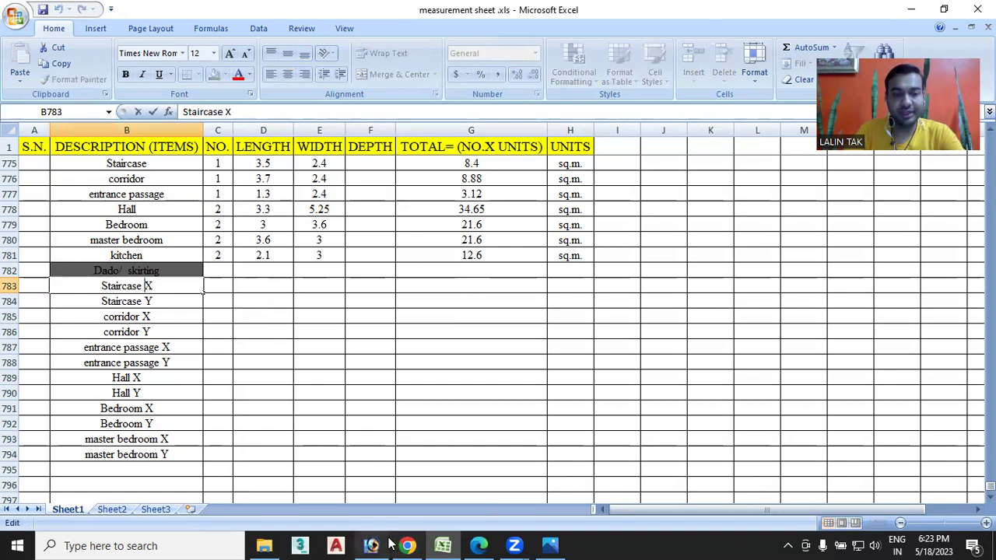
left_click(478, 546)
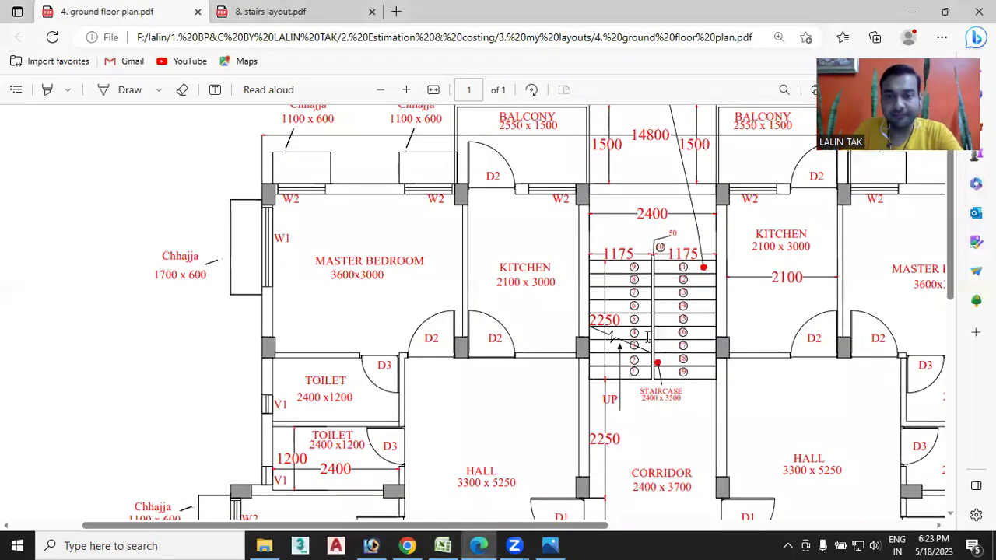
scroll(643, 346, "down", 2)
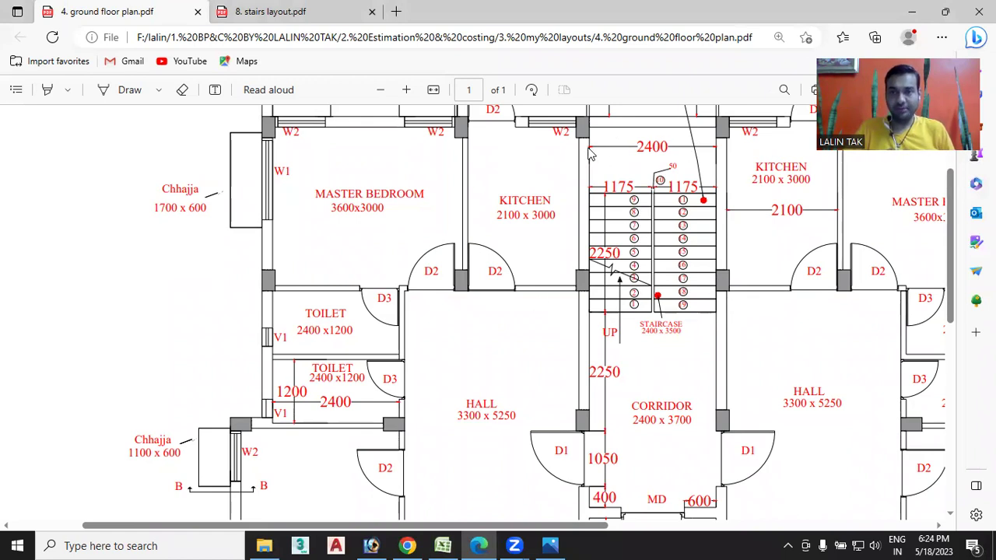
left_click(445, 545)
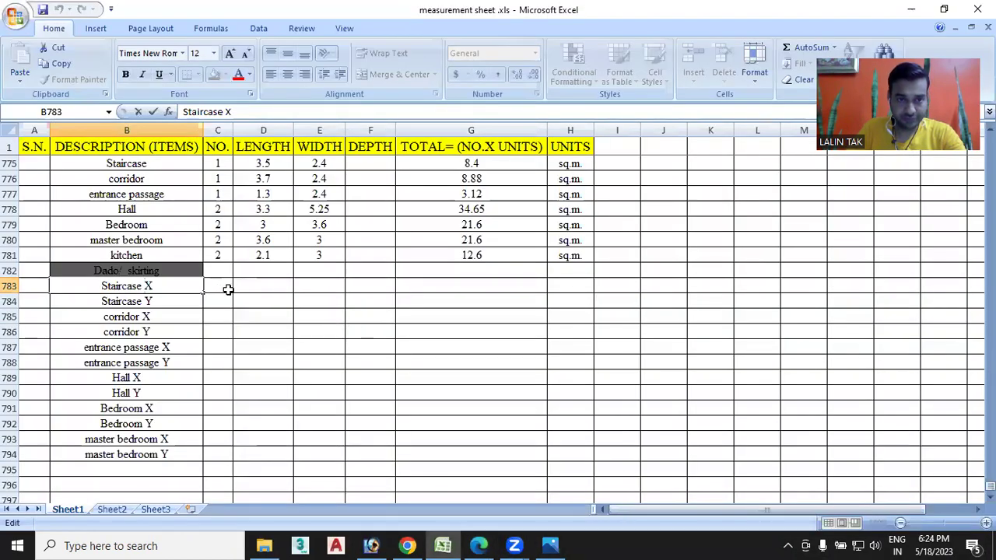
Enter a count of 1 for Staircase X, undoing an accidental fill-down
left_click(219, 286)
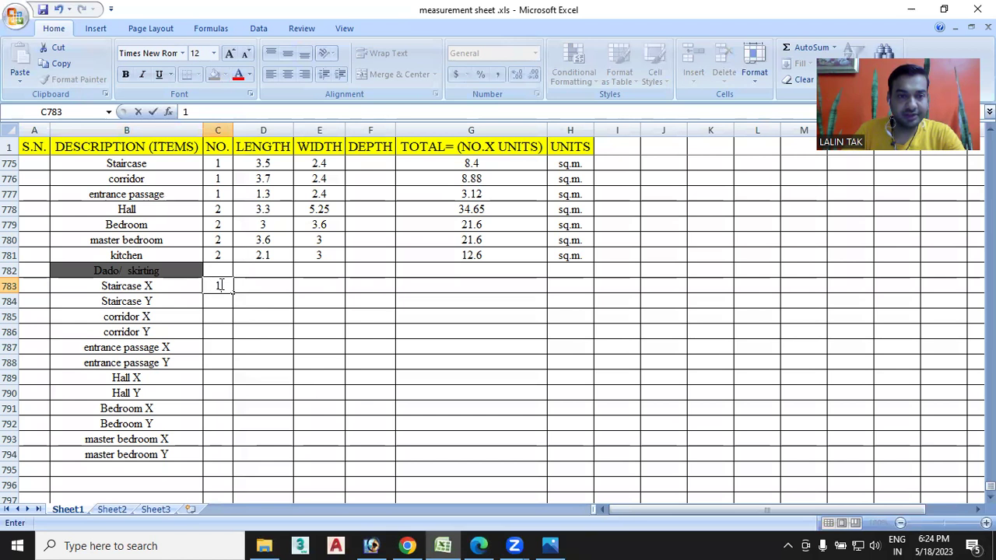
key("Tab")
left_click(224, 286)
left_click_drag(232, 292, 231, 367)
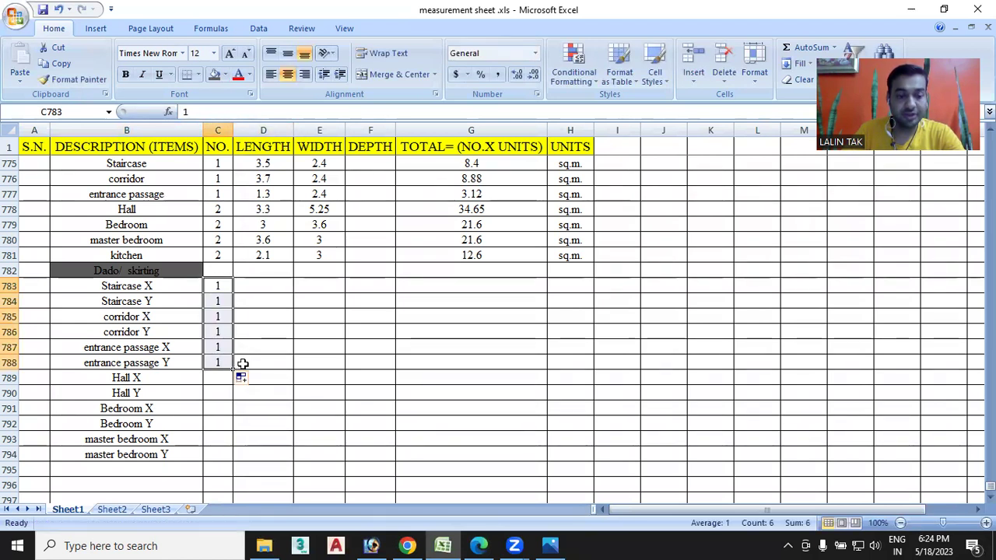
key("ctrl+z")
Give Staircase X a length of 2.4 and Staircase Y a count of 2, then check the ground floor plan
left_click(218, 303)
left_click(266, 293)
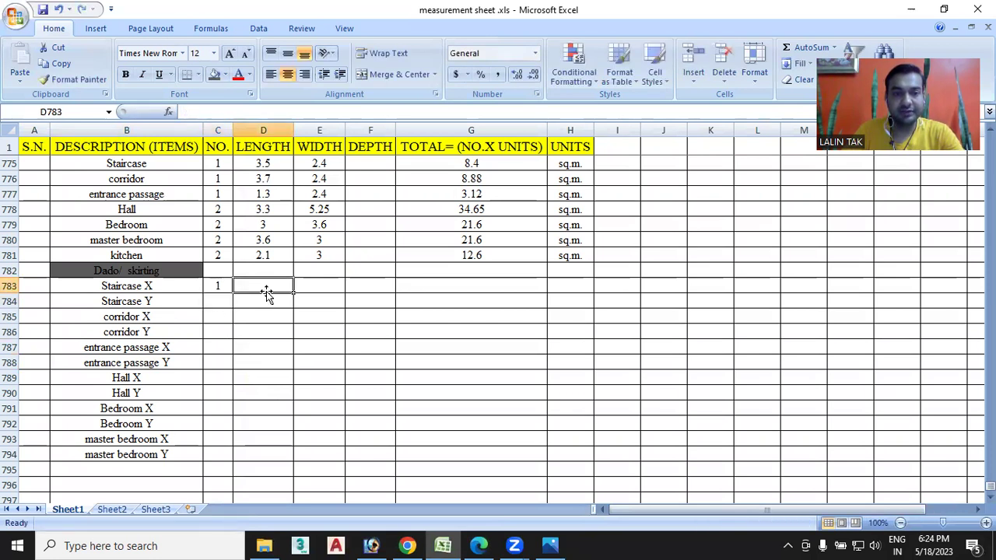
type("2.4")
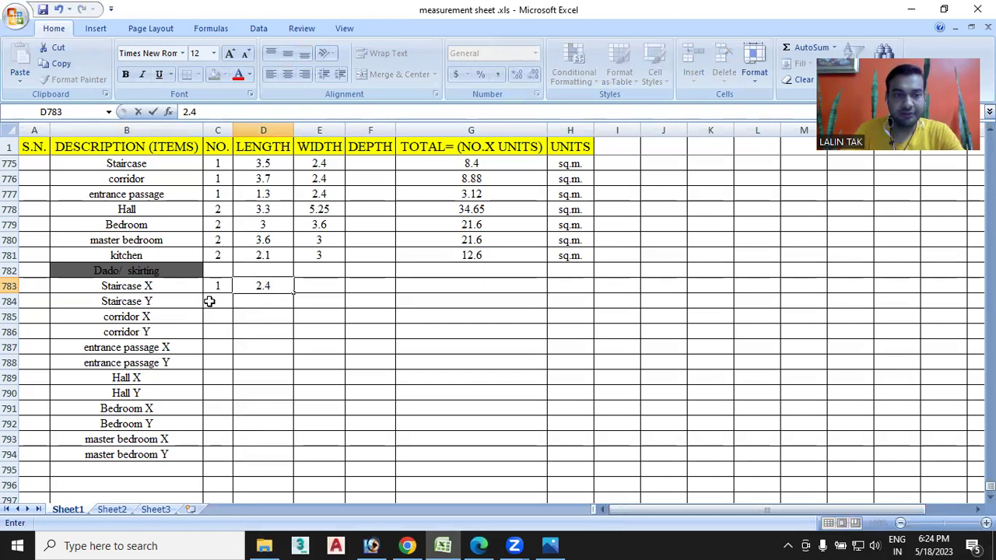
left_click(218, 303)
type("21")
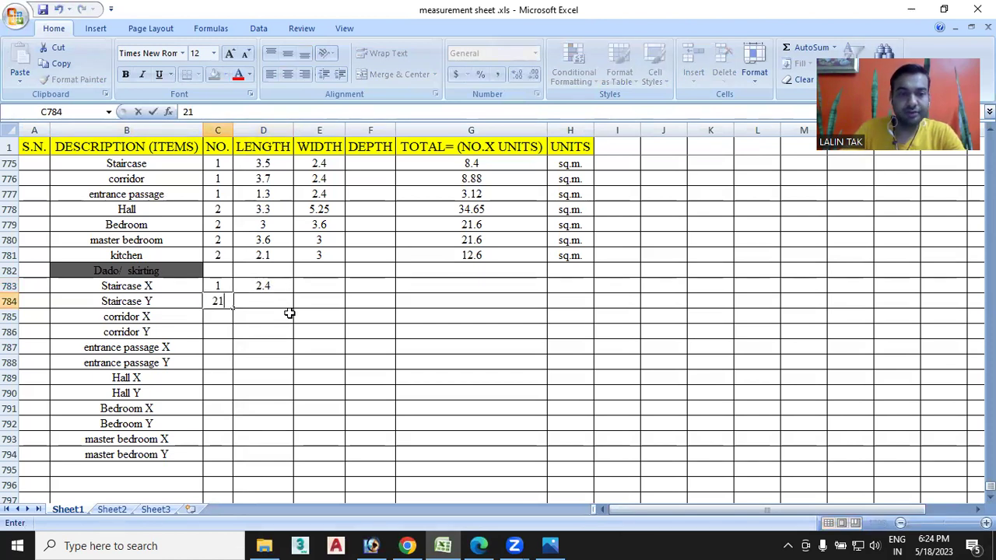
key("BackSpace")
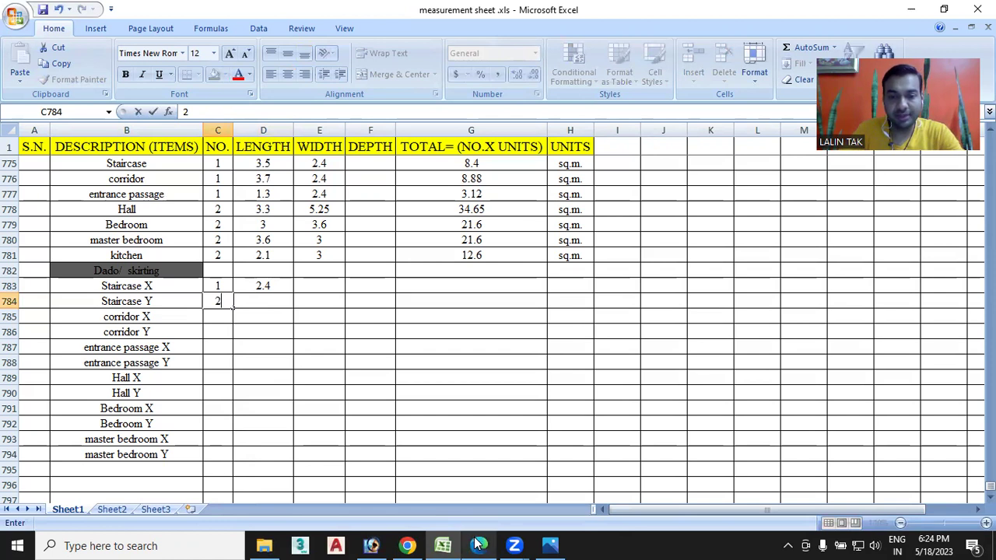
left_click(478, 545)
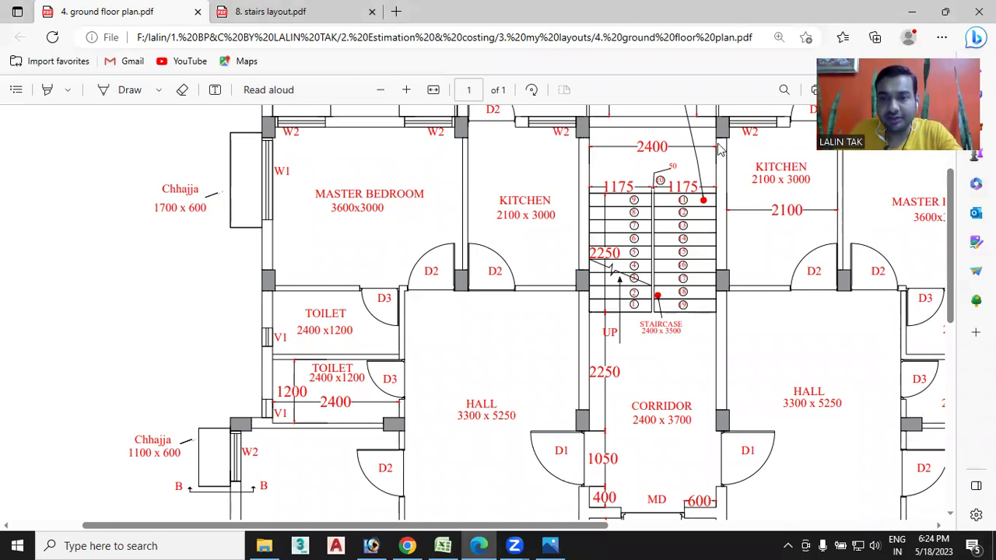
Verify the staircase flooring length formula 2.25+1.25 against the ground floor plan
left_click(443, 545)
type("2")
scroll(217, 354, "up", 1)
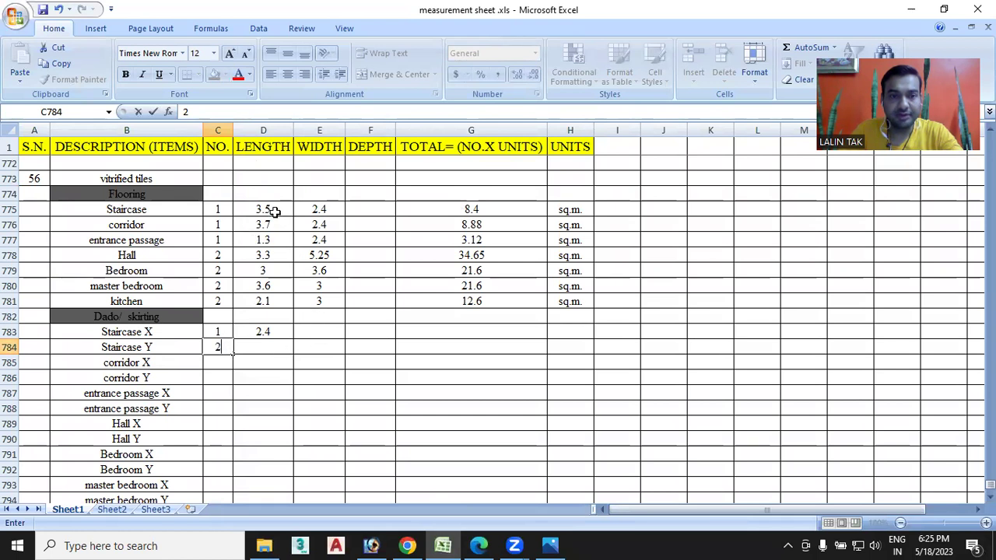
left_click(274, 212)
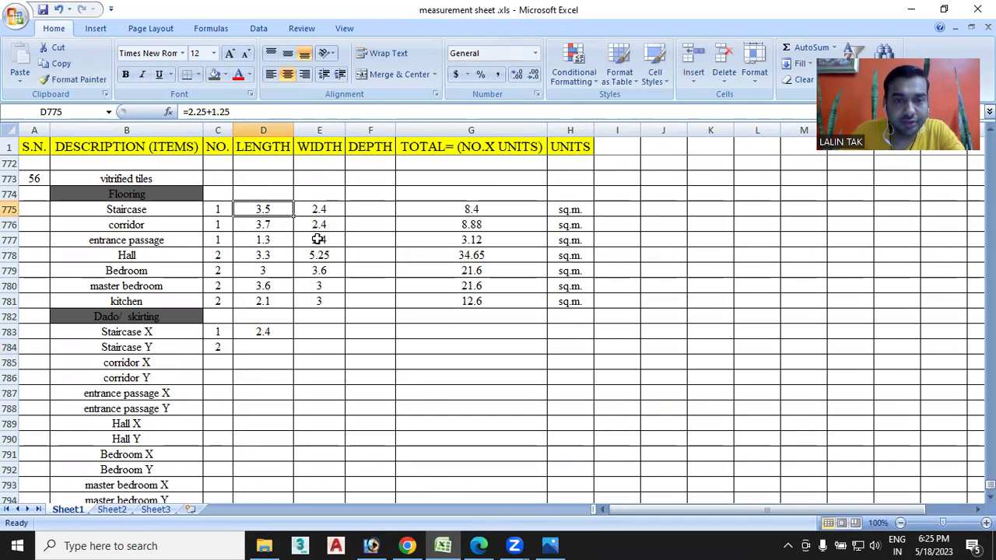
double_click(276, 212)
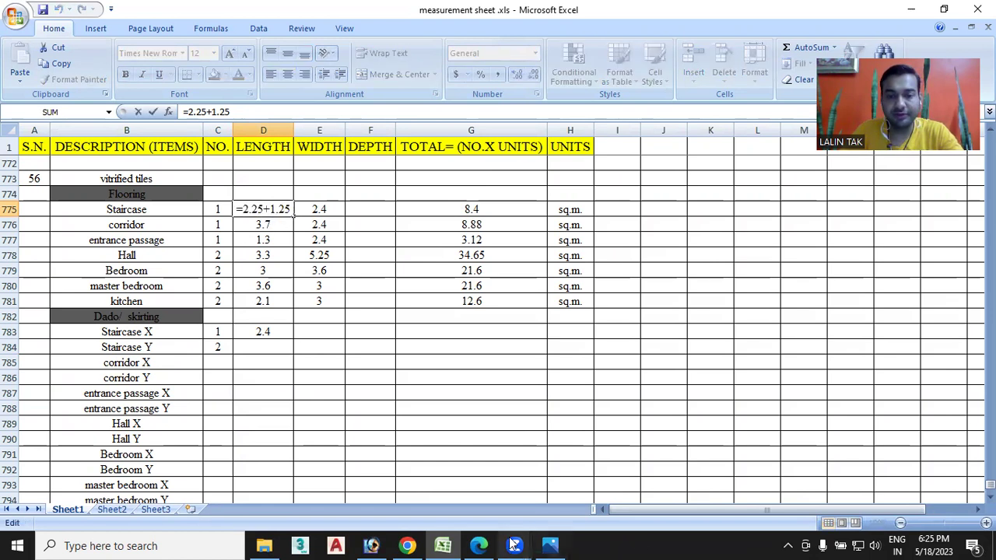
left_click(479, 546)
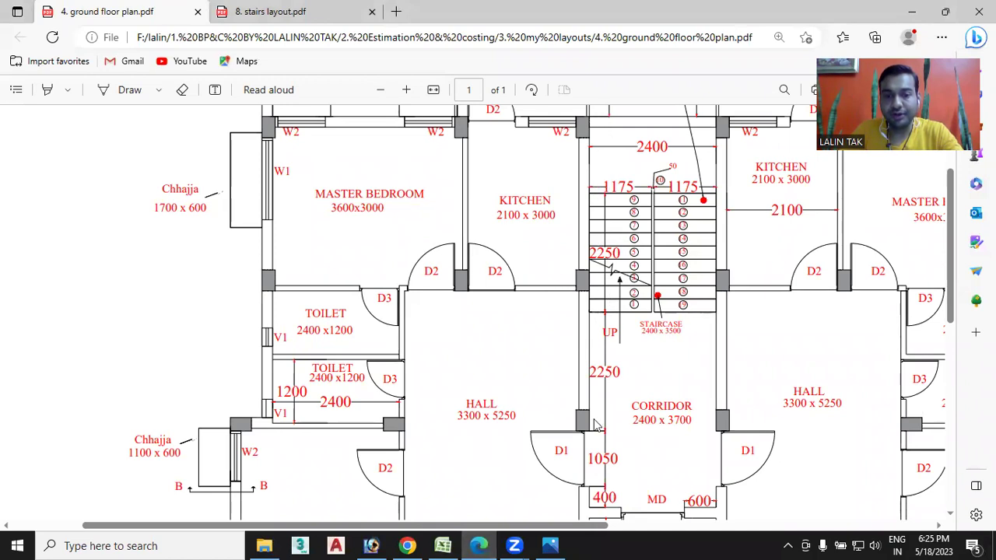
left_click(443, 546)
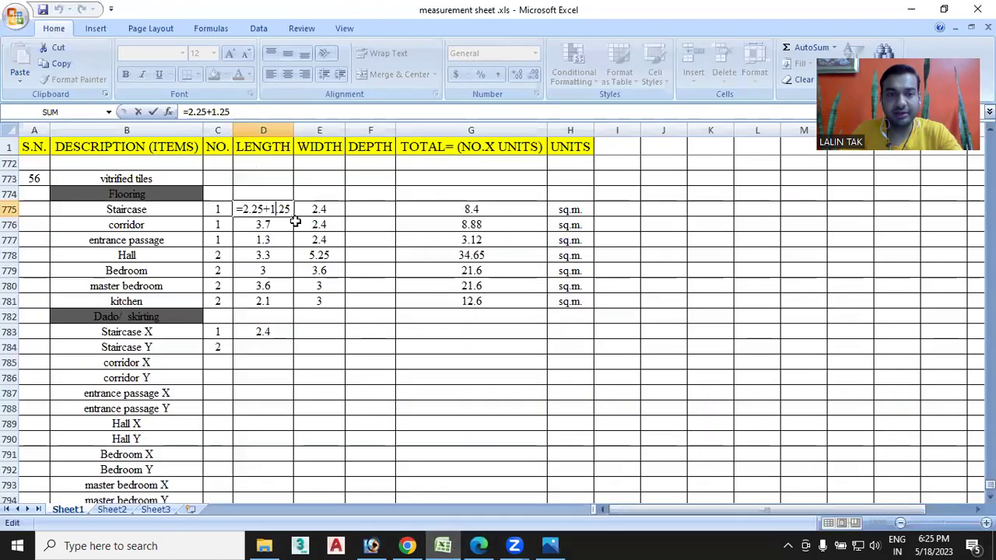
left_click(308, 350)
Copy the staircase flooring length 3.5 into the Staircase Y dado length
left_click(267, 208)
key("ctrl+c")
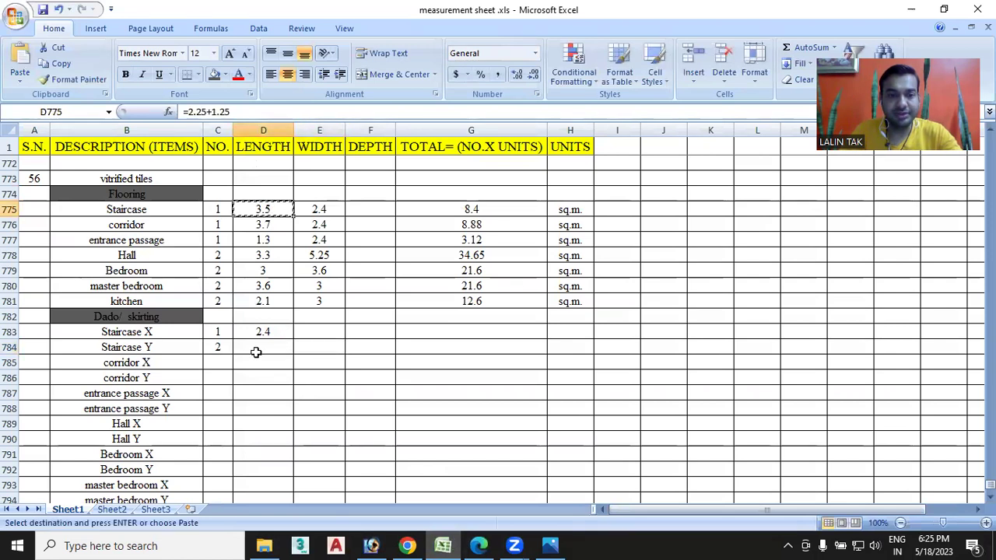
left_click(264, 351)
key("ctrl+v")
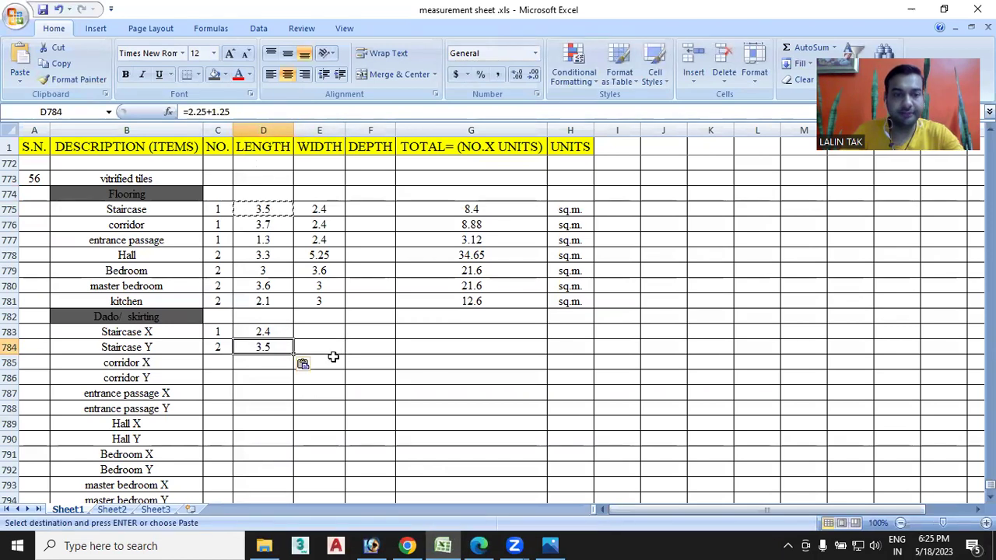
scroll(335, 355, "down", 1)
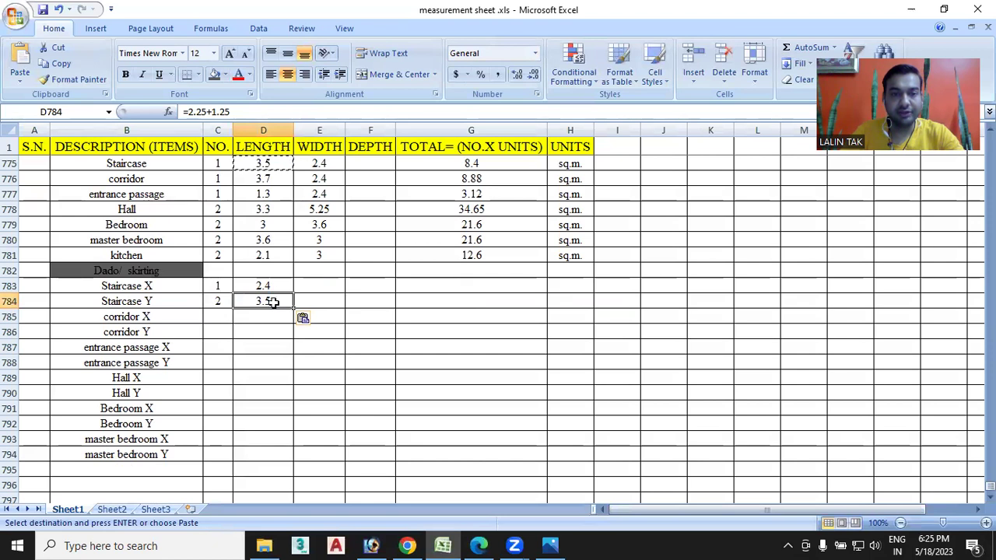
scroll(276, 311, "up", 1)
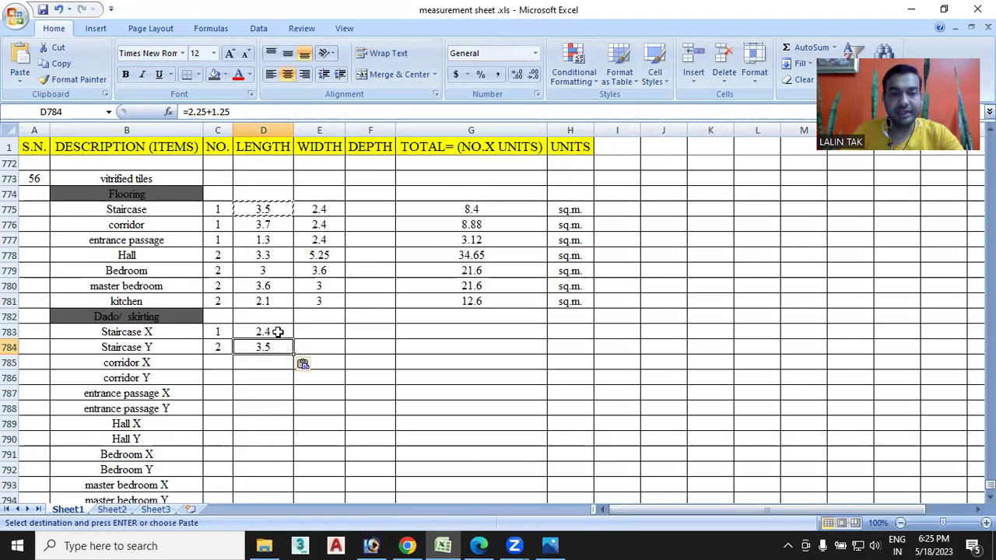
left_click(380, 332)
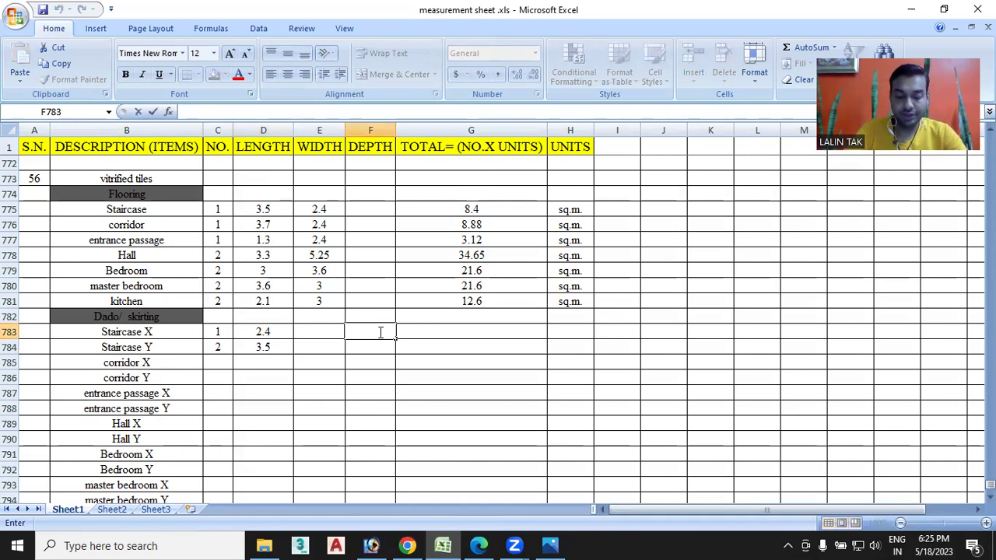
Enter a 0.15 depth for Staircase X and fill it down to master bedroom Y
type("0.15")
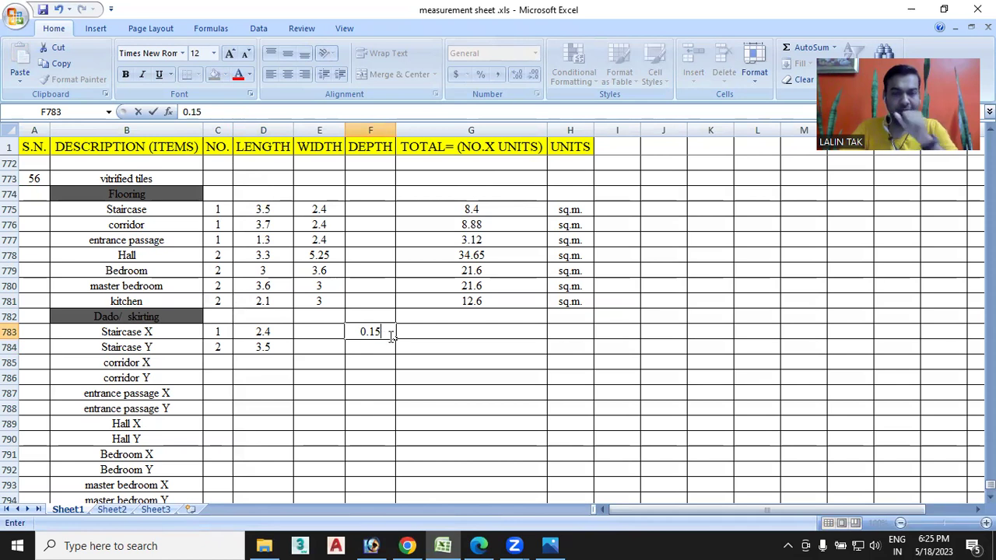
scroll(385, 336, "down", 2)
left_click(418, 239)
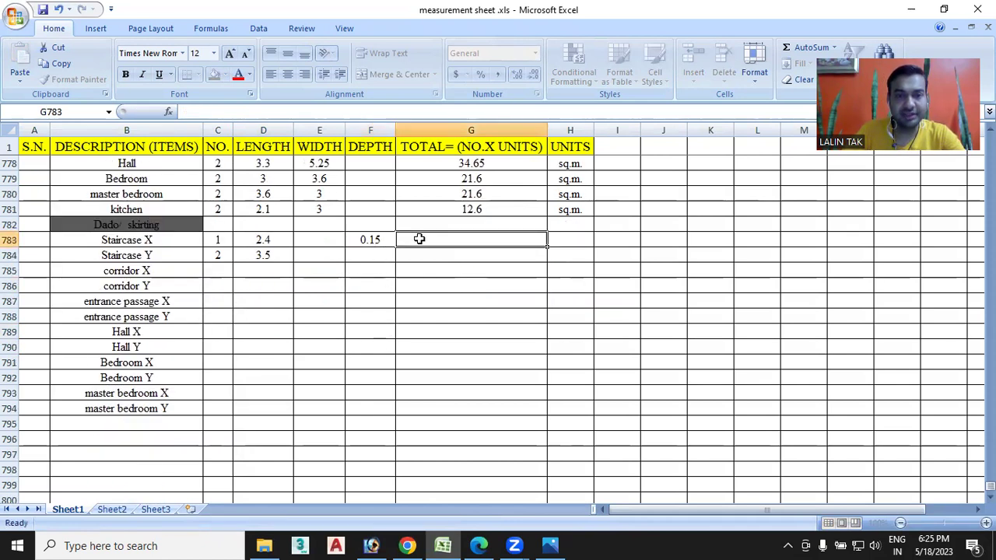
left_click(382, 241)
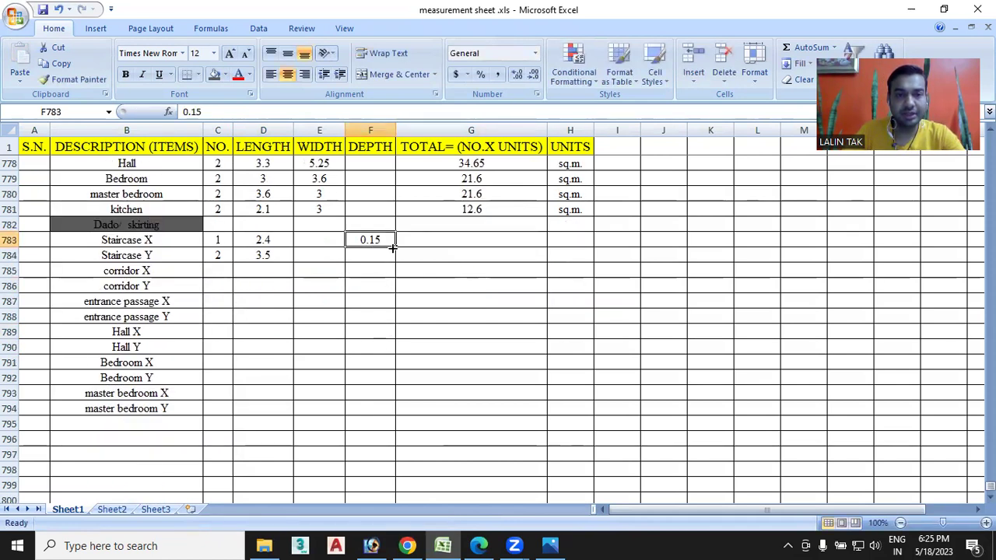
left_click_drag(394, 248, 395, 413)
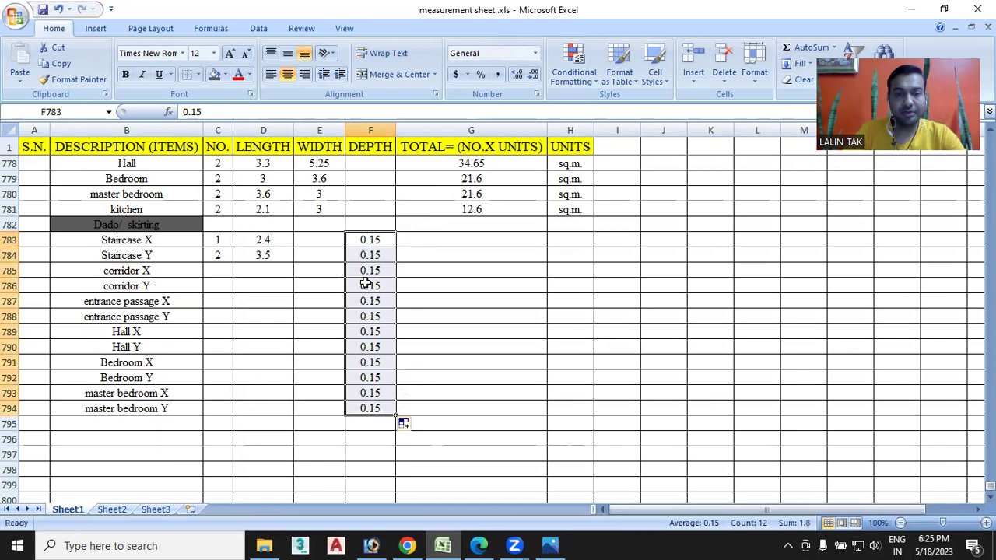
left_click(440, 361)
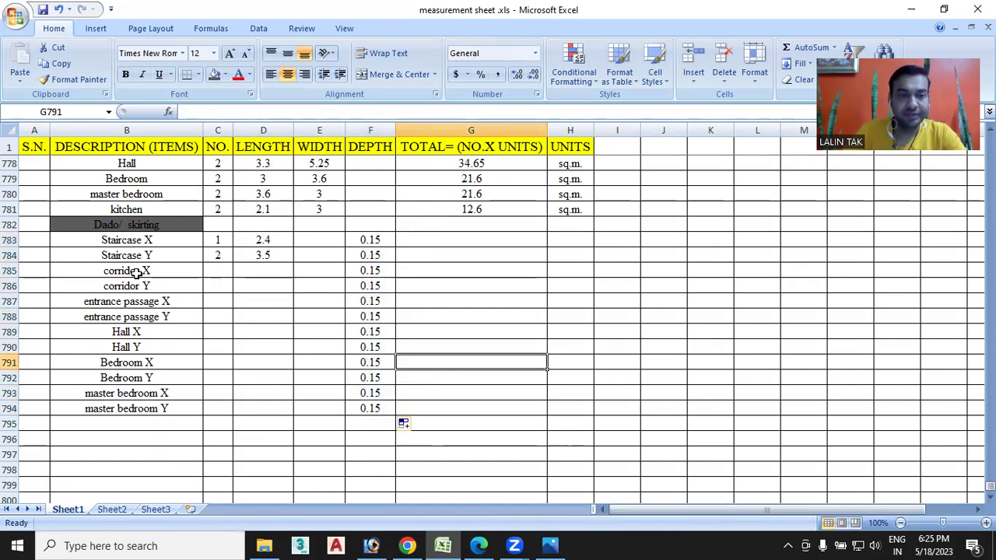
Check the corridor on the floor plan and enter a count of 1 for corridor X
left_click(478, 546)
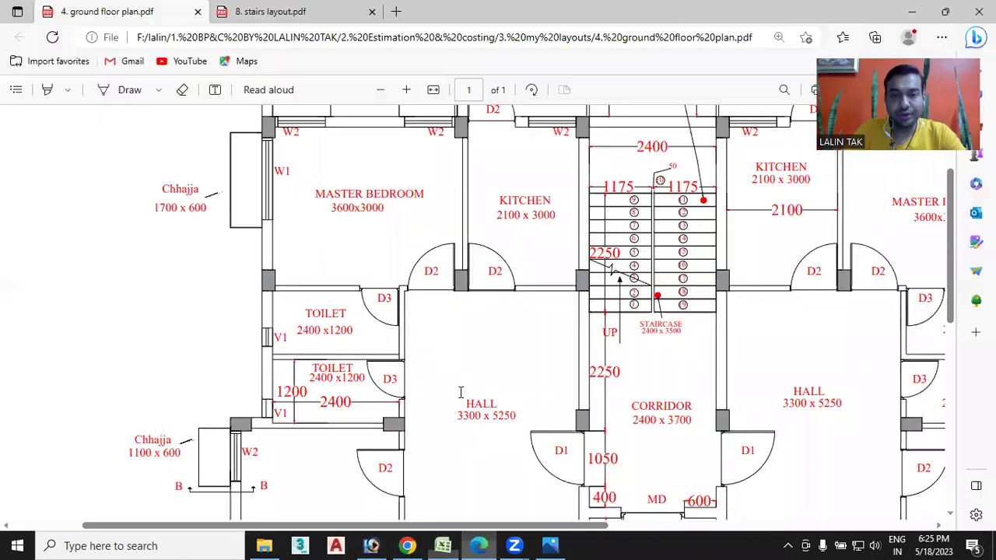
scroll(412, 331, "down", 2)
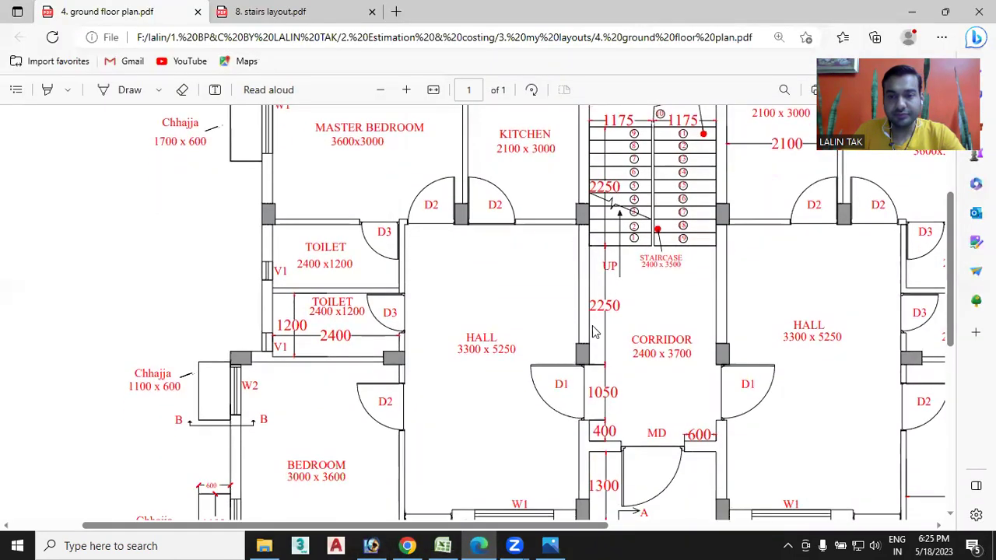
scroll(597, 332, "down", 2)
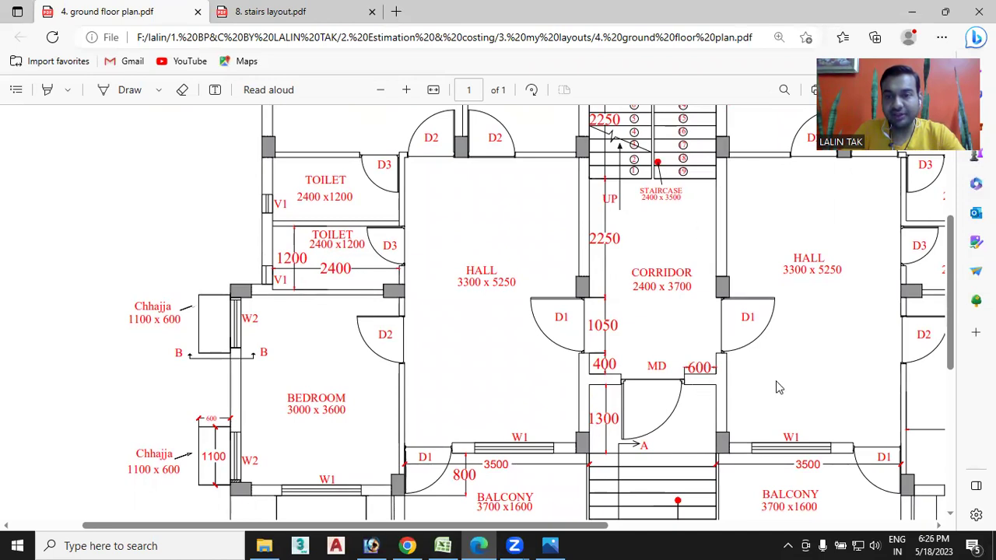
left_click(442, 546)
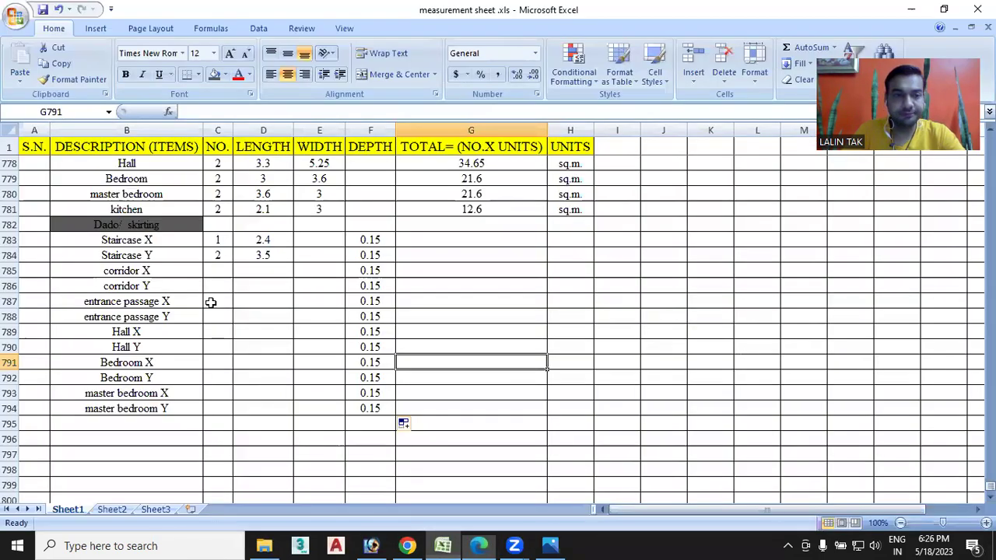
left_click(214, 271)
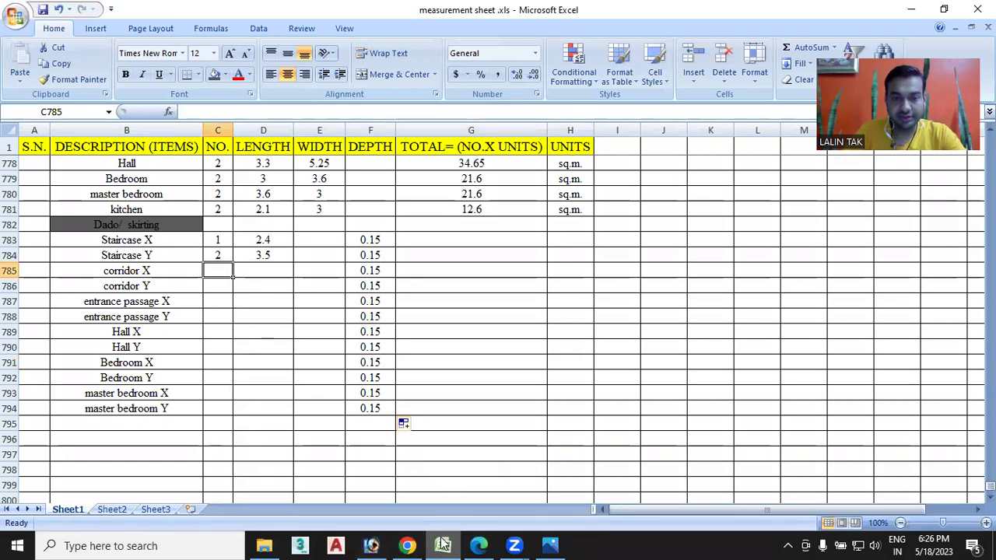
left_click(479, 546)
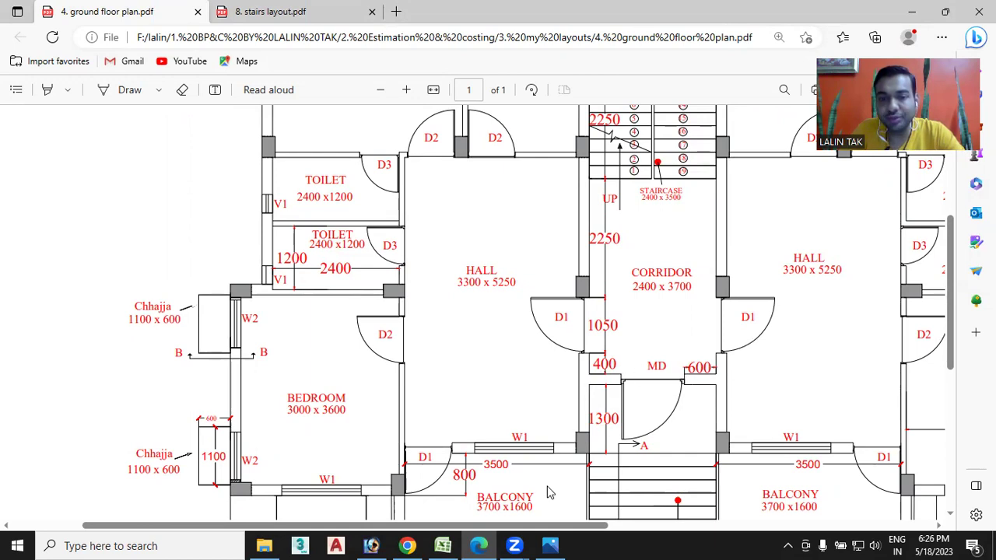
left_click(443, 546)
type("1")
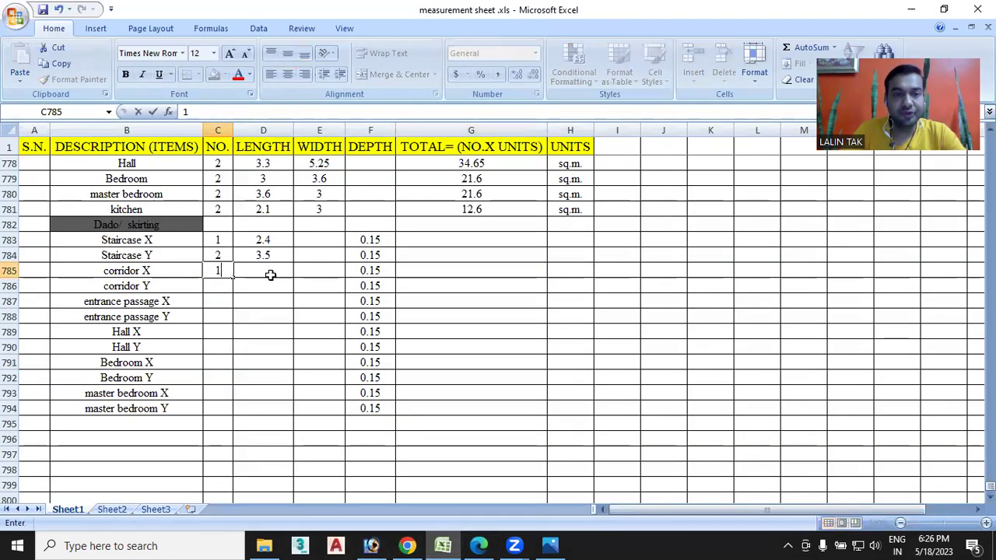
left_click(270, 275)
Review the ground floor plan again before returning to the measurement sheet
left_click(445, 545)
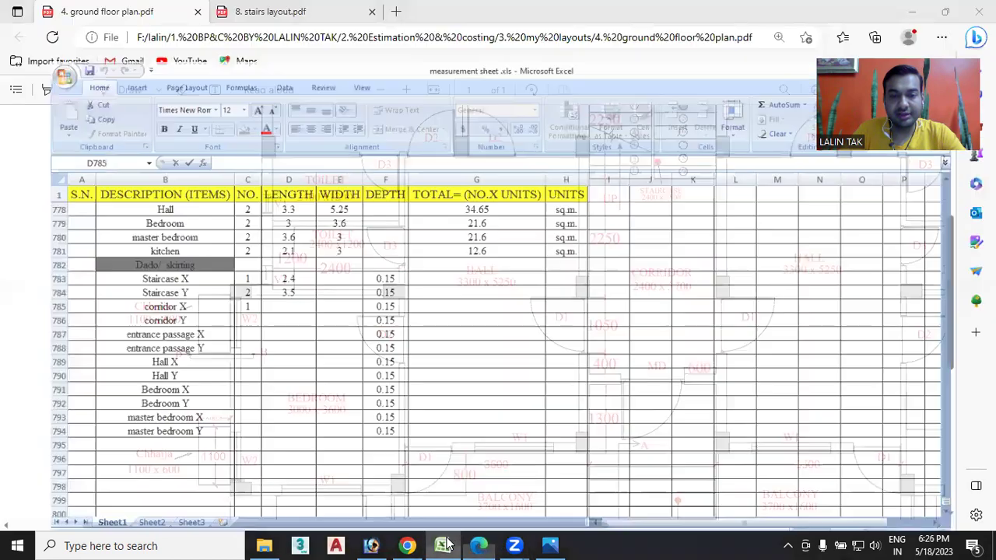
left_click(479, 545)
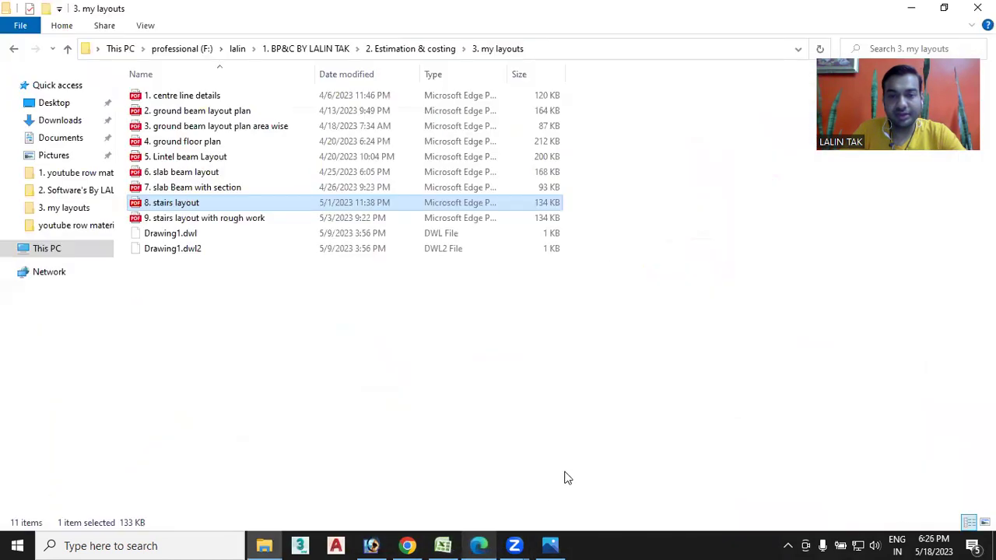
left_click(482, 544)
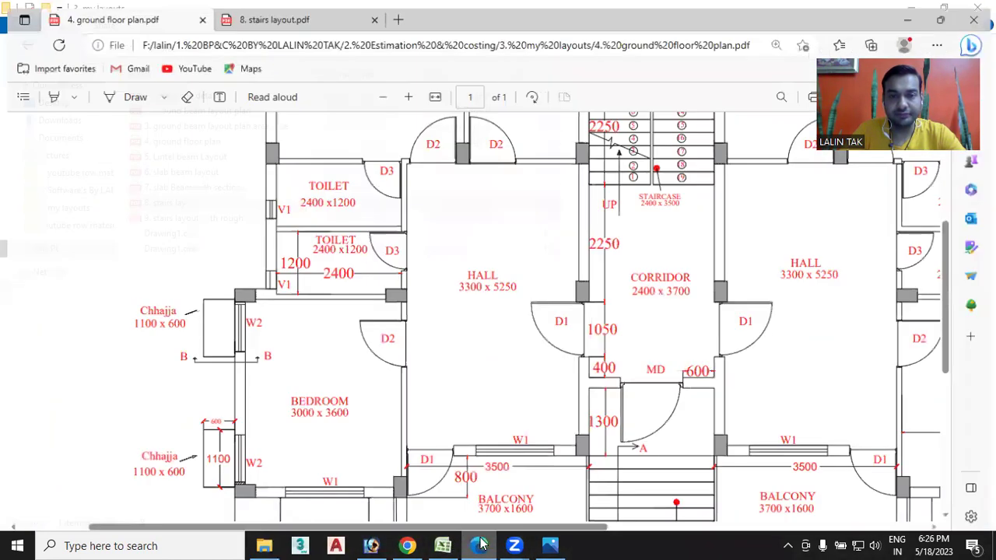
scroll(569, 382, "down", 1)
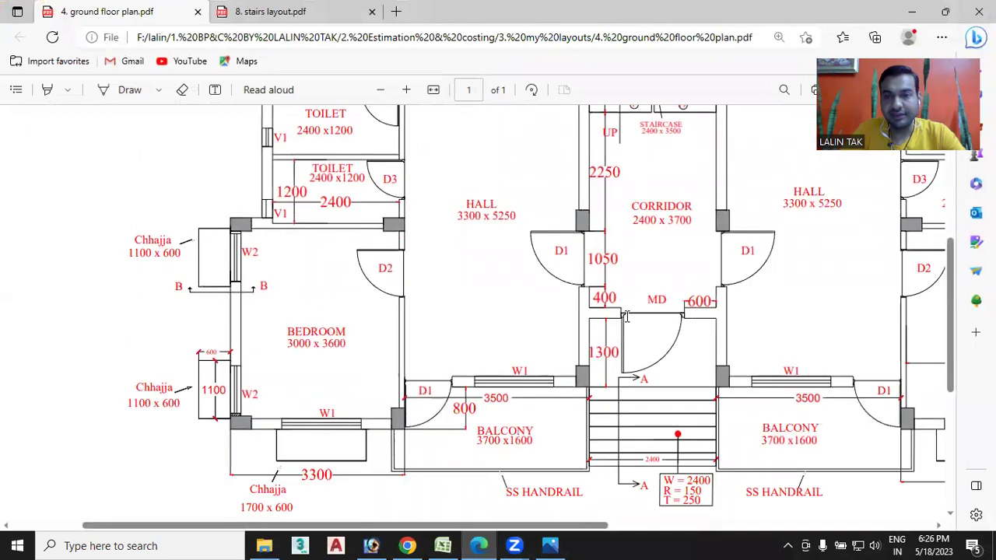
left_click(443, 546)
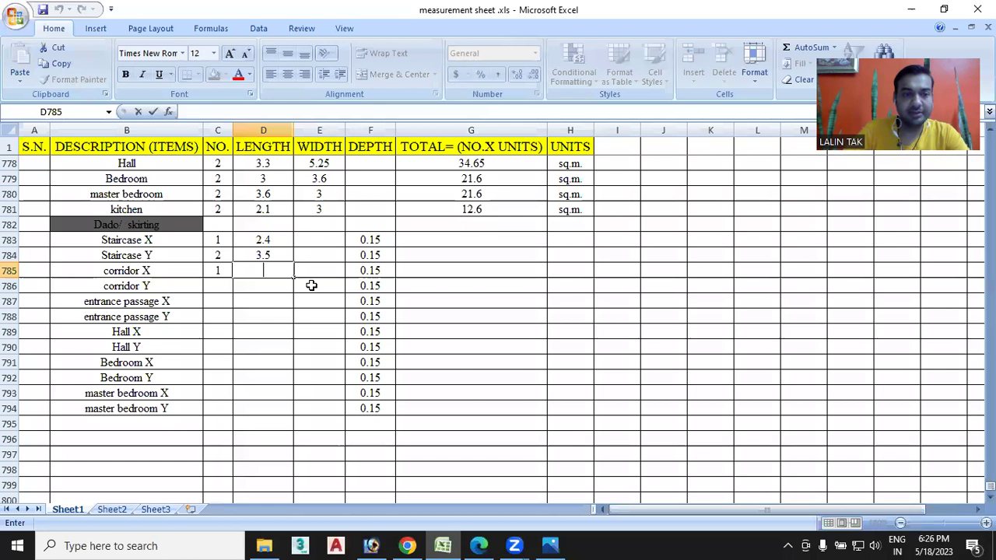
Enter corridor X length 2.4, then corridor Y count 2 and length 3.7
type("2.4")
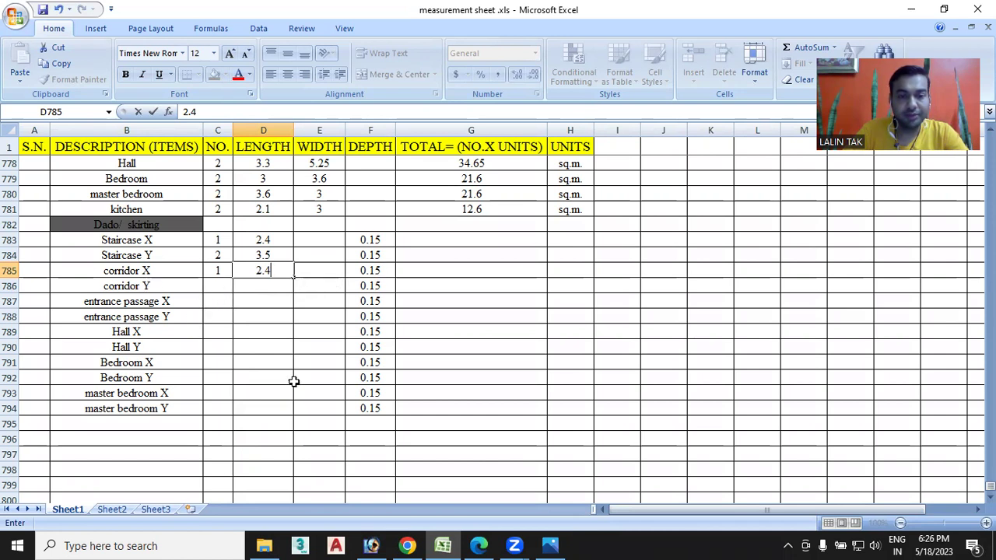
left_click(479, 544)
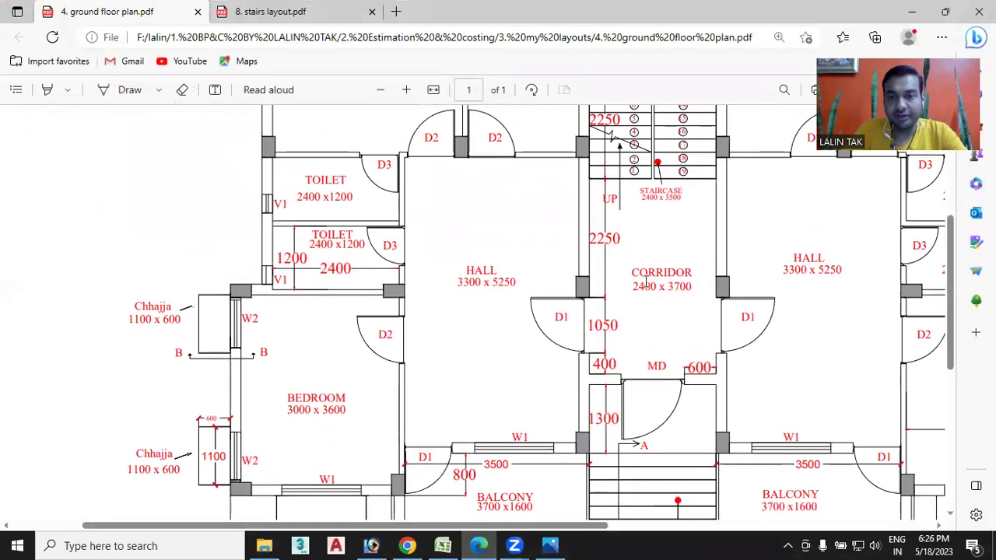
scroll(644, 281, "up", 1)
scroll(611, 354, "down", 1)
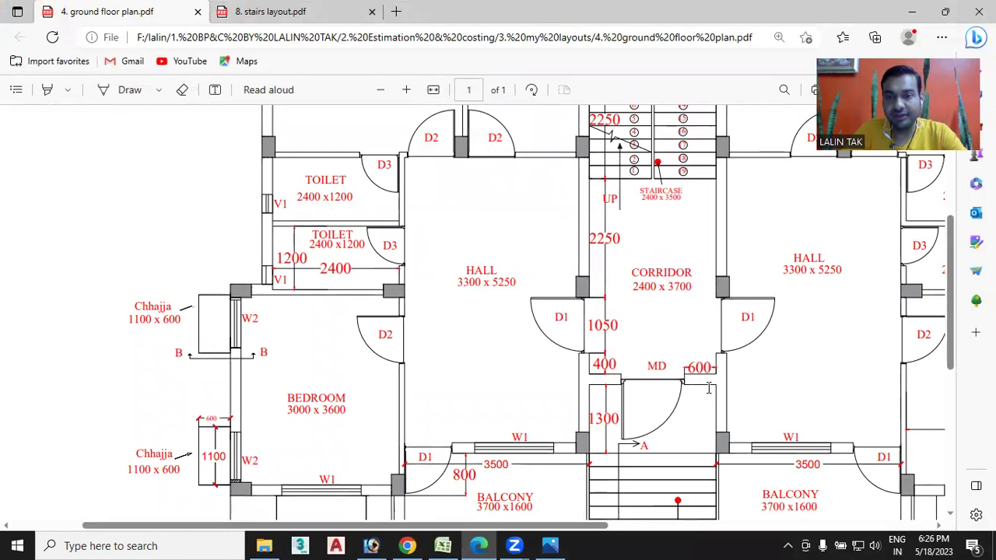
left_click(443, 546)
left_click(212, 286)
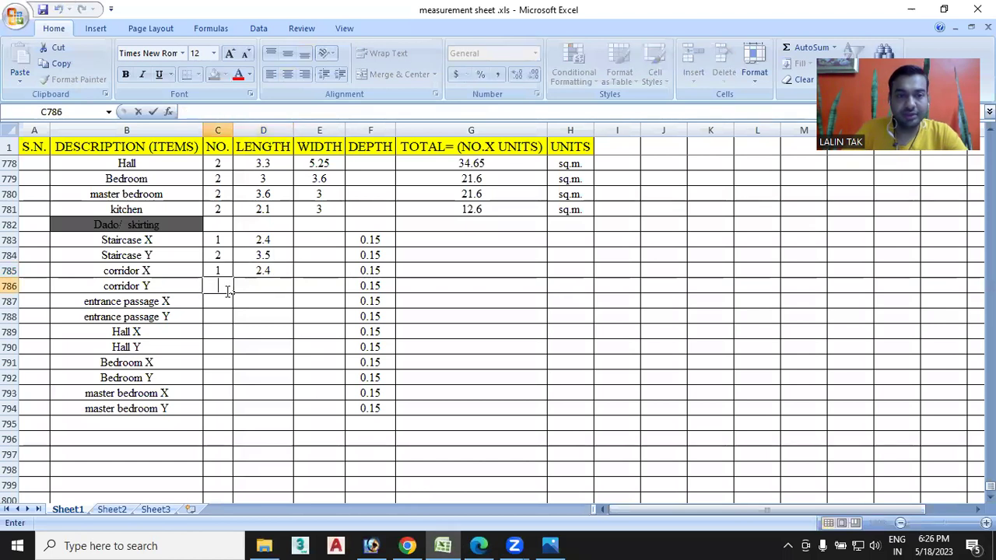
type("2")
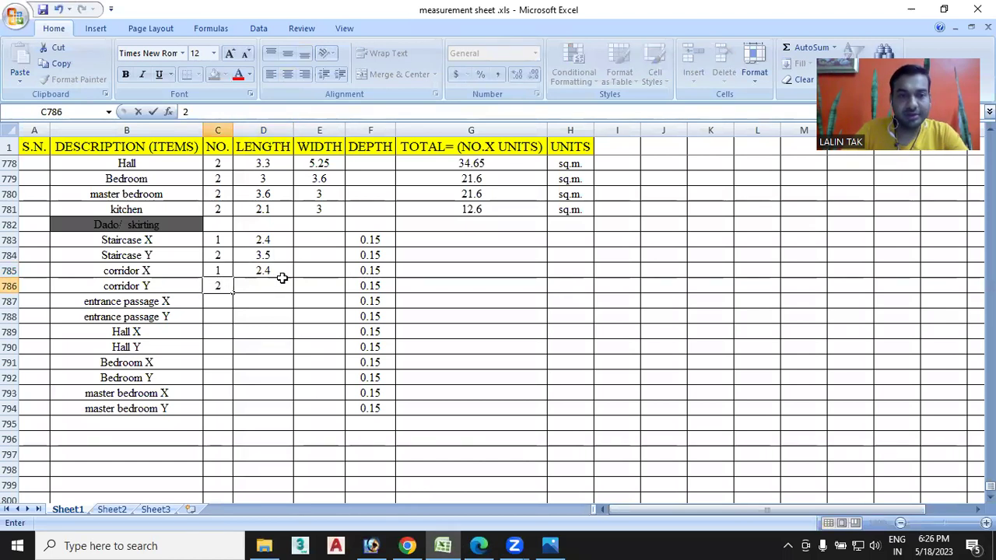
left_click(262, 288)
type("7")
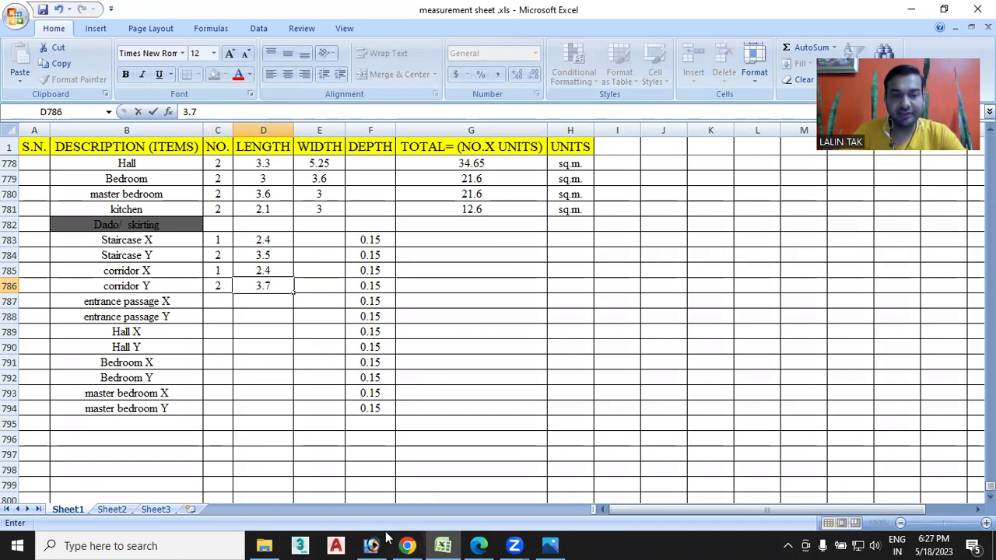
Check the plan and give entrance passage X a count of 1 and length 2.4
left_click(479, 545)
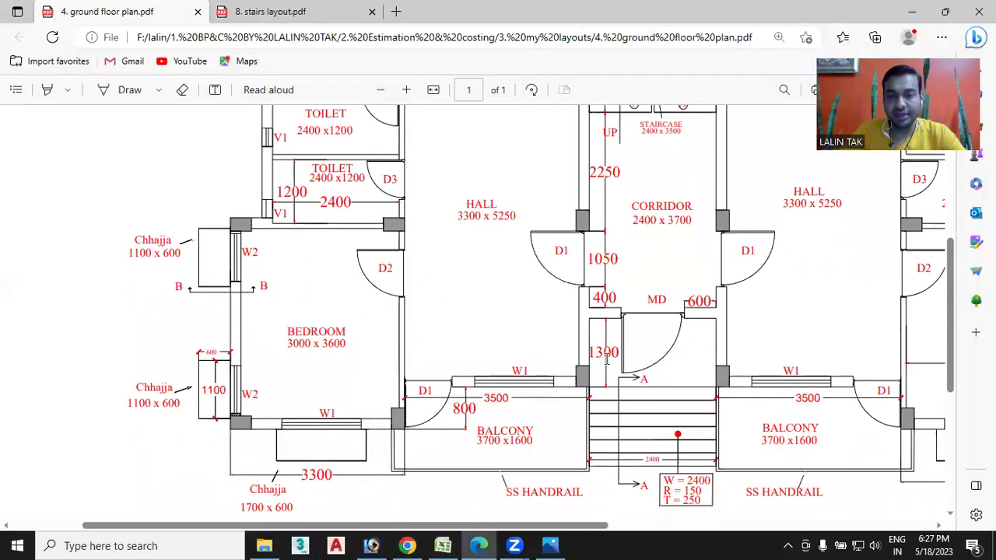
scroll(607, 358, "down", 1)
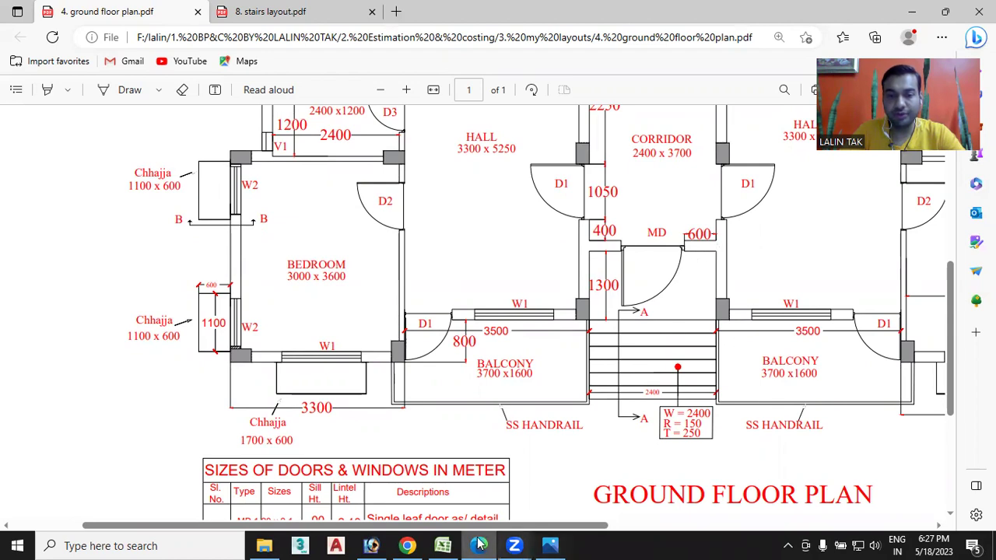
left_click(443, 545)
left_click(223, 300)
type("1")
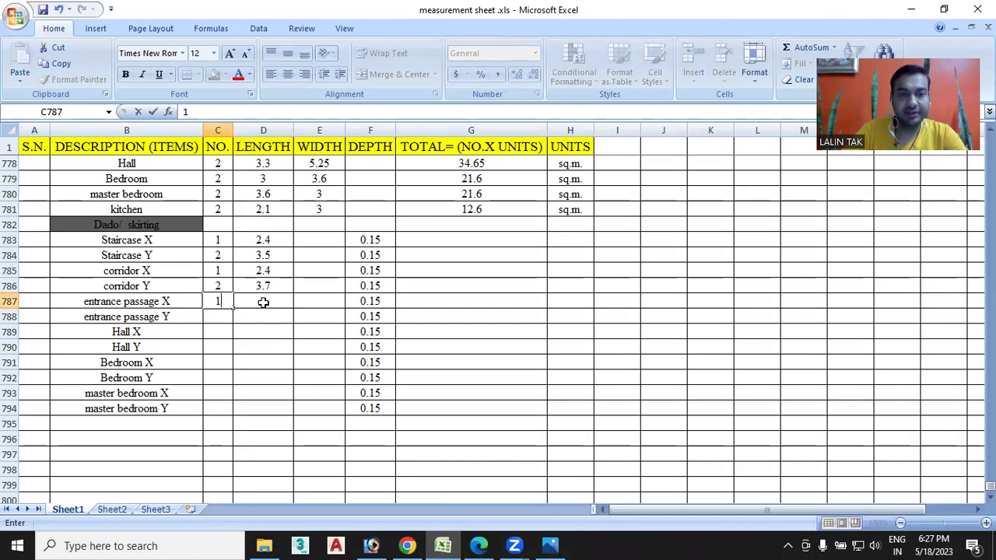
left_click(263, 303)
type("4")
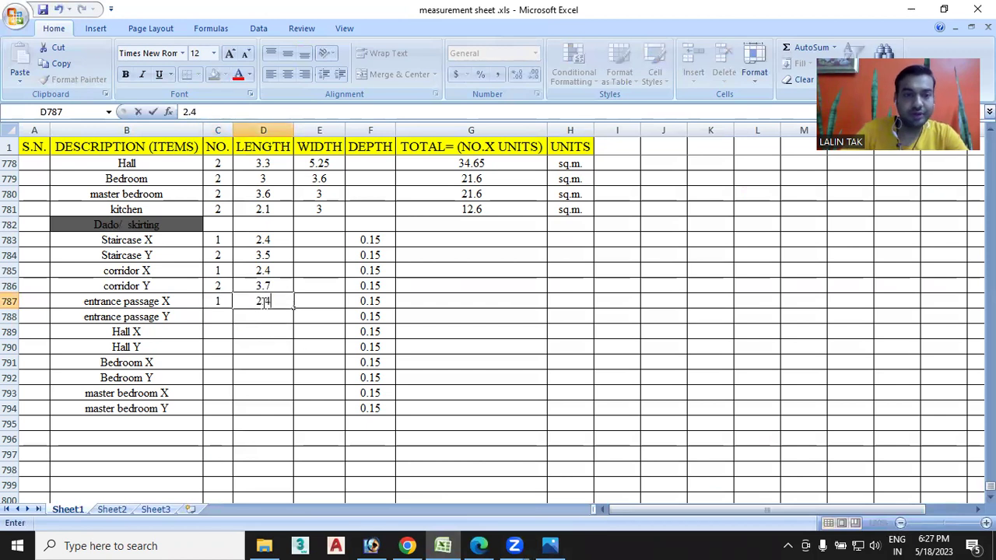
Give entrance passage Y a count of 2 and fill in its length
left_click(208, 317)
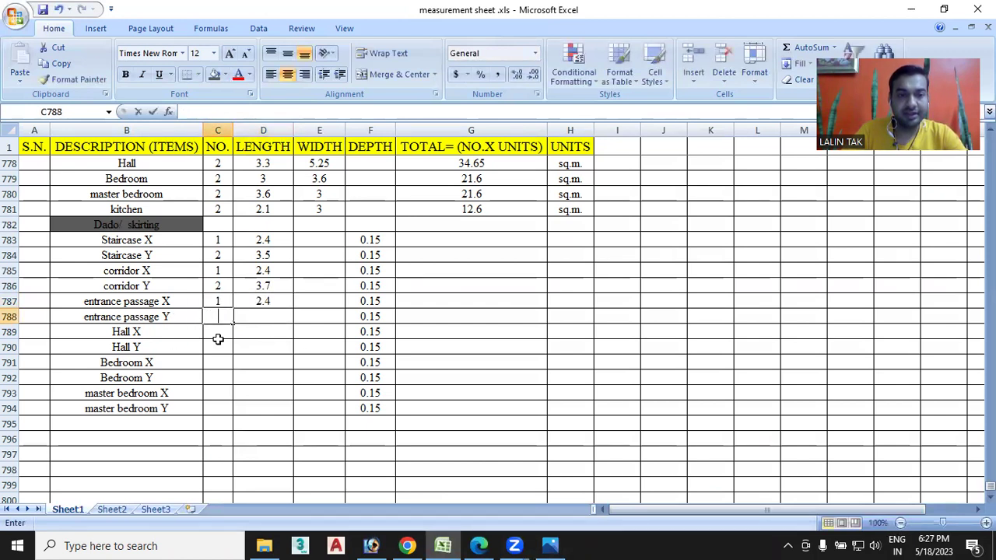
left_click(495, 542)
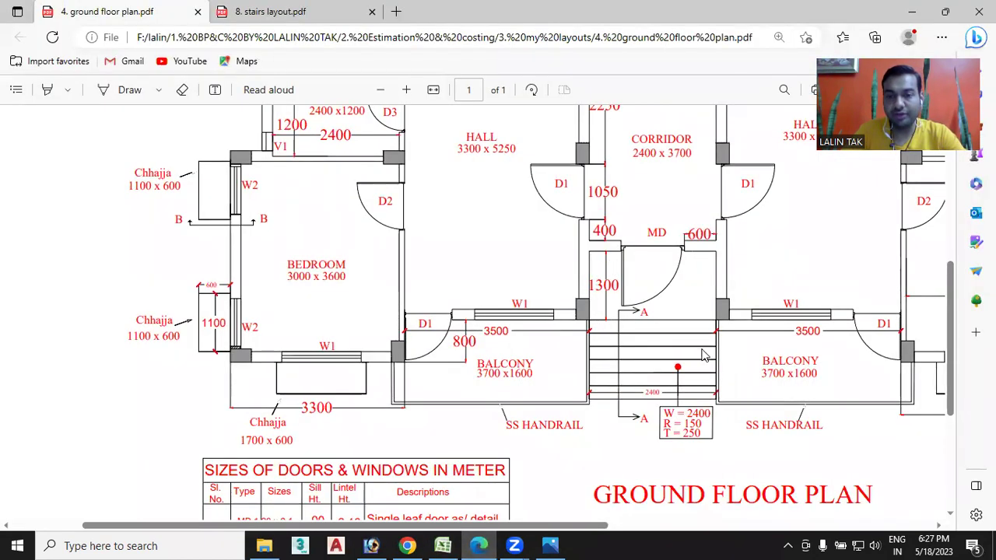
left_click(443, 546)
type("2")
left_click(265, 320)
type("3")
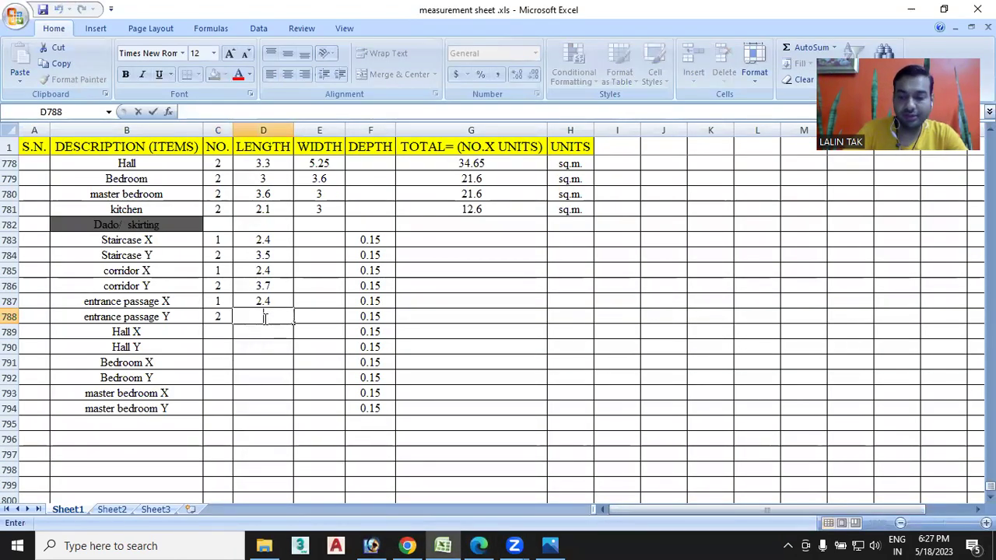
type(".3")
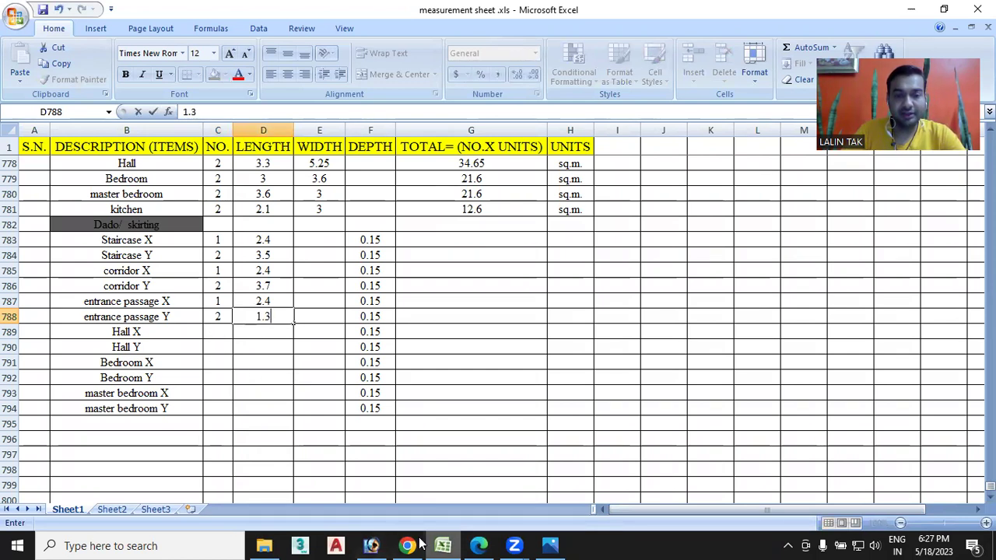
Read the hall size from the floor plan and enter a count of 4 for Hall X
mouse_move(443, 546)
mouse_move(479, 546)
left_click(480, 528)
scroll(459, 366, "up", 3)
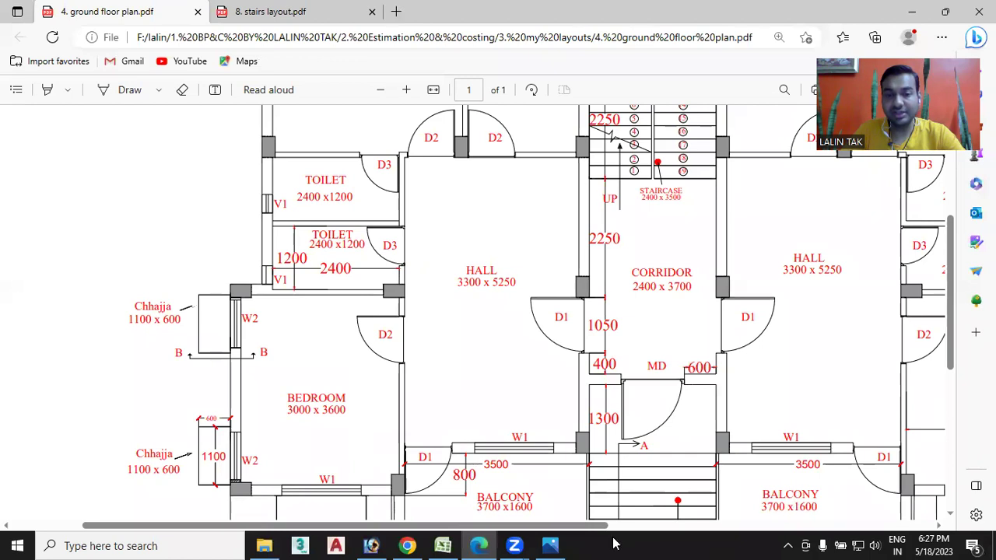
left_click(442, 546)
left_click(216, 331)
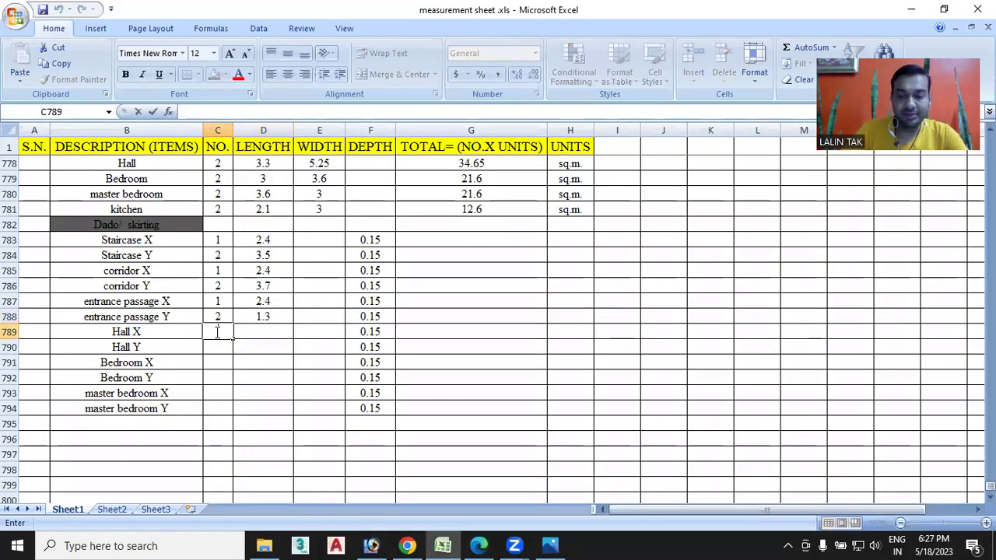
type("4")
left_click(264, 332)
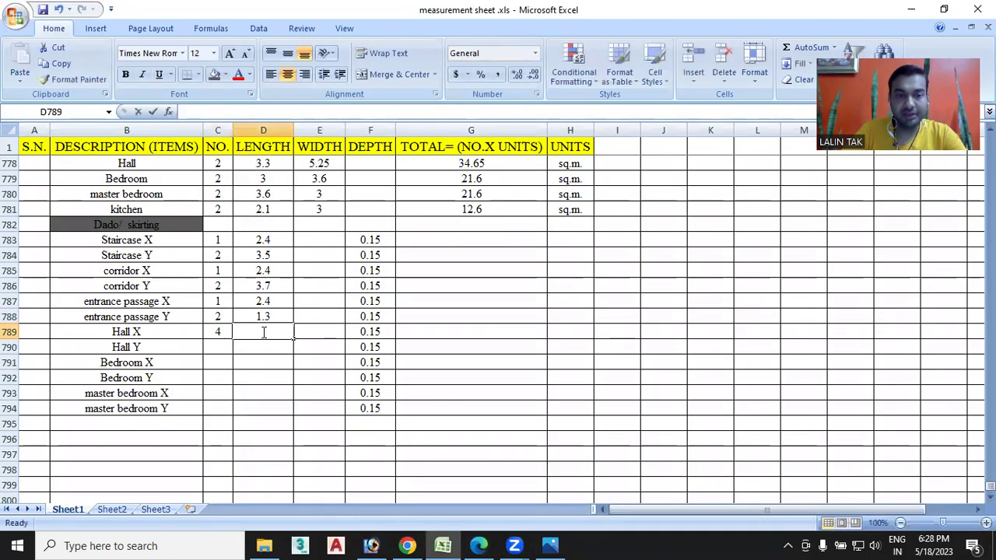
Enter Hall X length 3.3, then Hall Y length 5.25 and count 4
type("3.3")
left_click(478, 545)
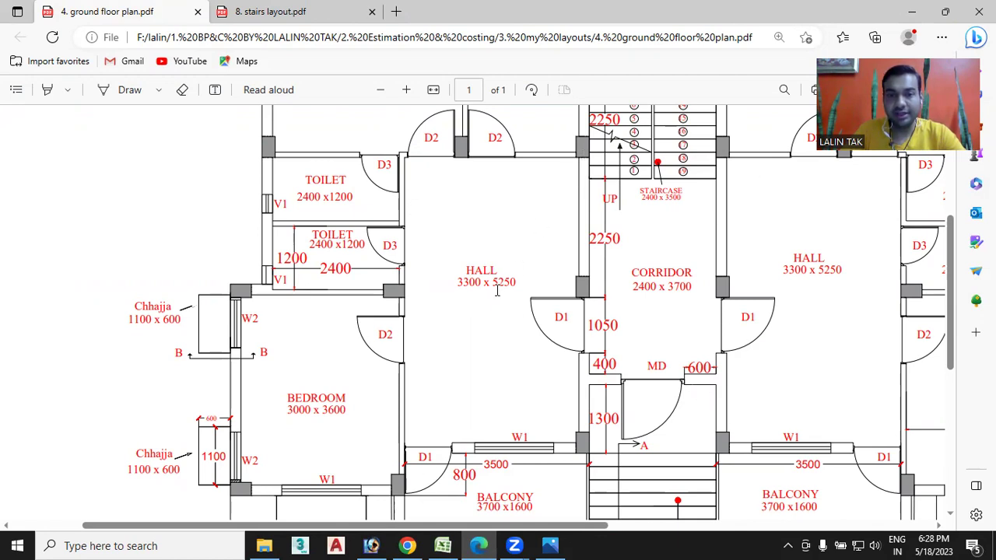
left_click(443, 546)
left_click(266, 347)
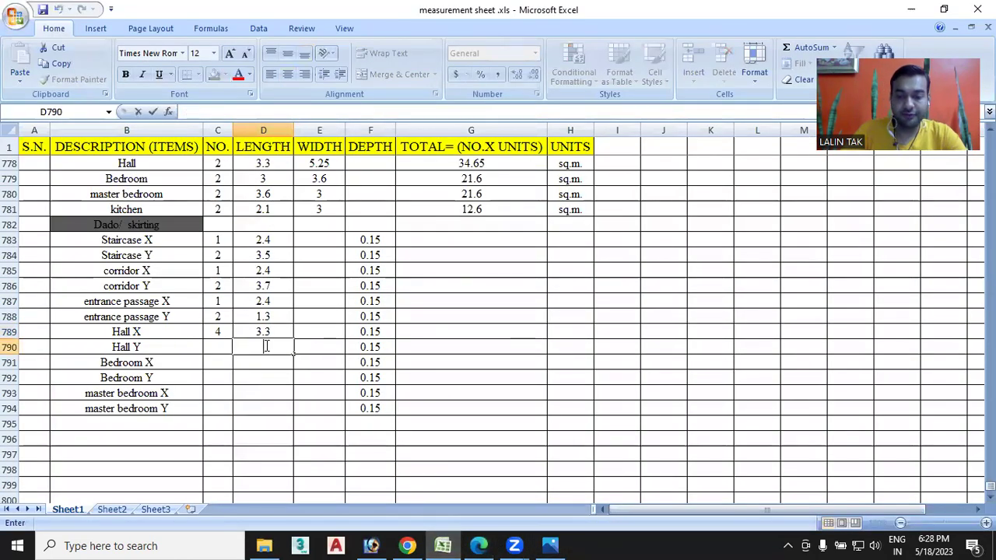
type("5.25")
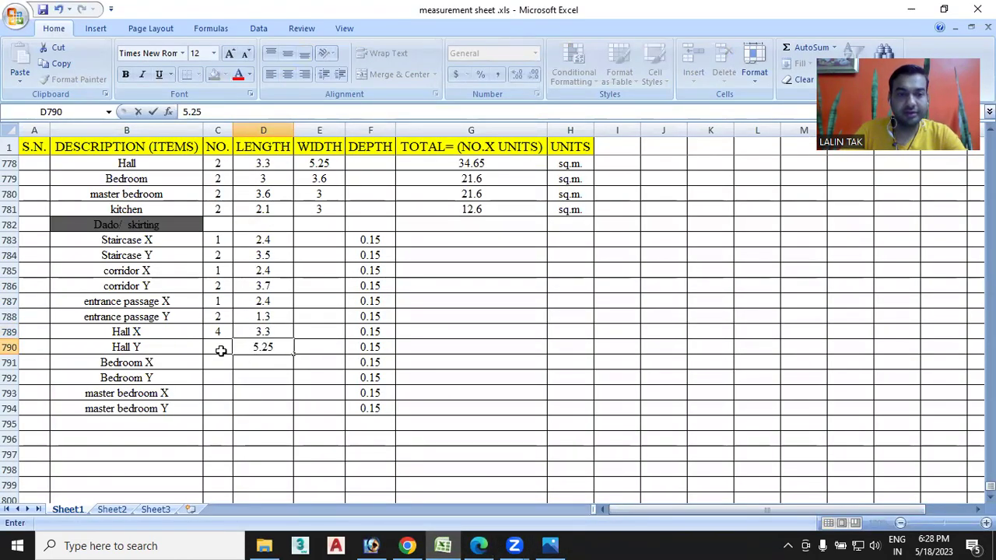
left_click(217, 347)
type("4")
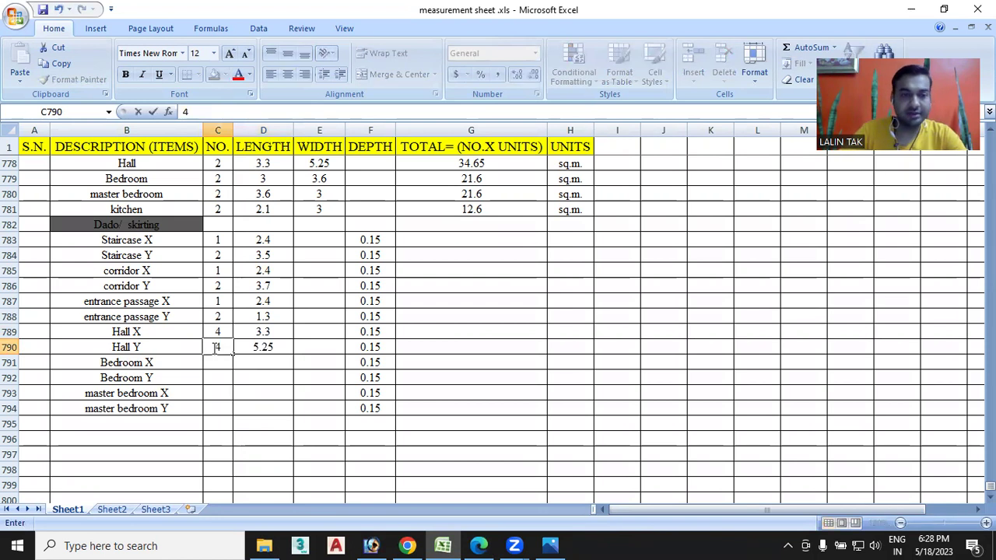
left_click(217, 364)
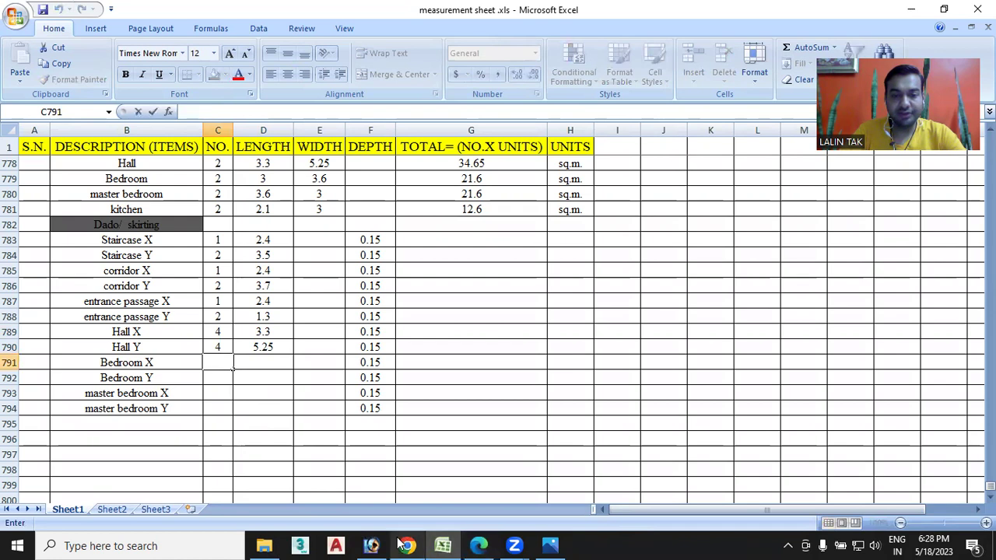
After checking the floor plan, give Bedroom X a count of 4 and length 3
left_click(480, 546)
scroll(563, 327, "down", 1)
scroll(276, 301, "down", 1)
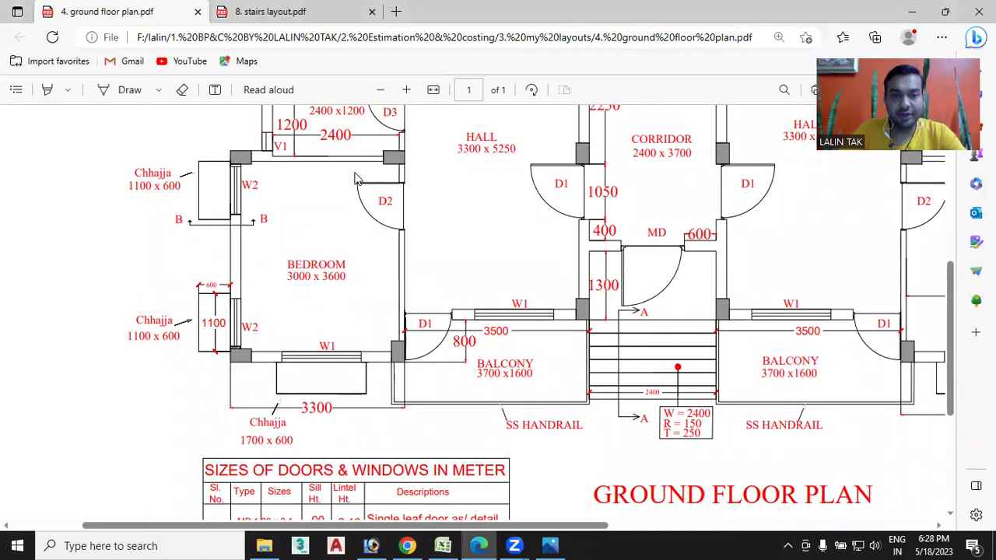
scroll(307, 318, "up", 2)
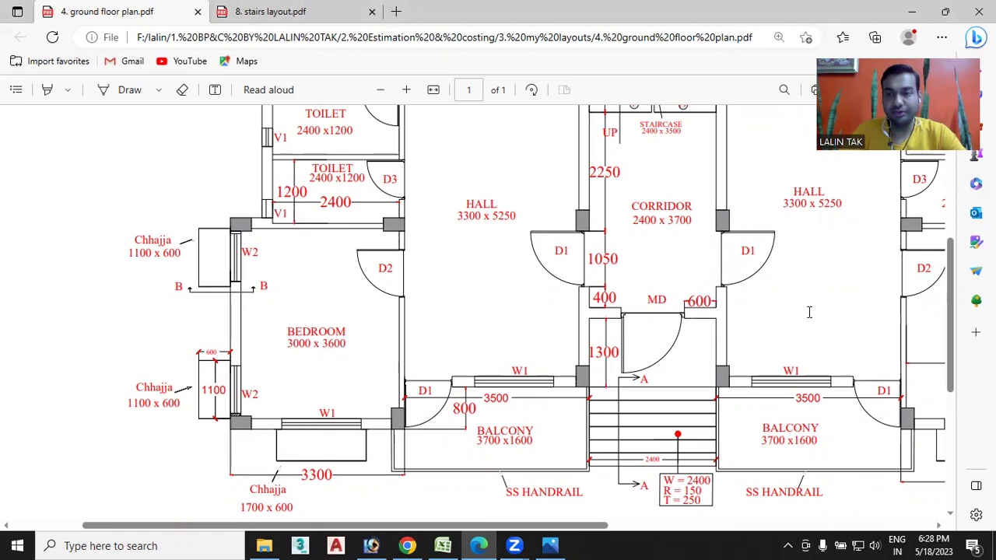
left_click_drag(513, 525, 626, 524)
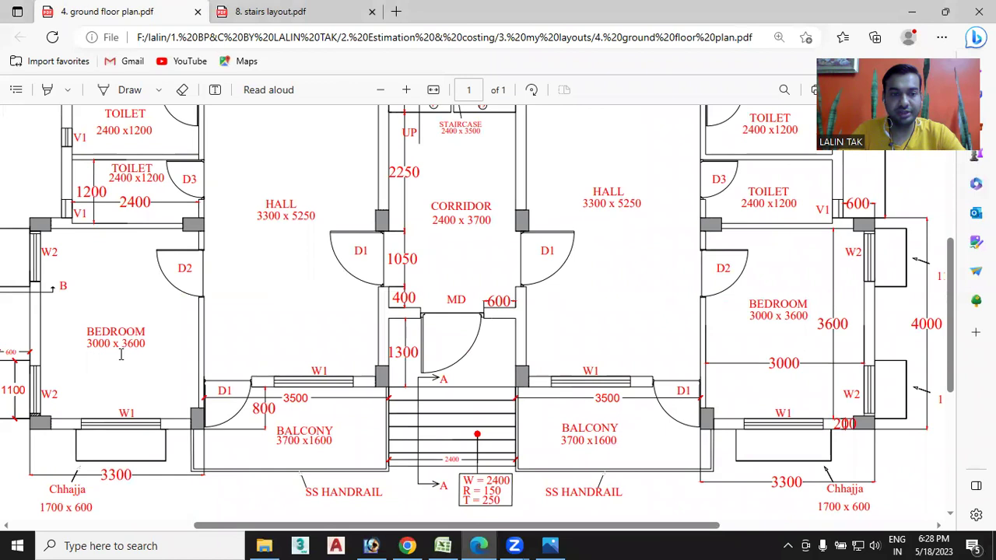
left_click_drag(374, 520, 343, 524)
left_click(443, 545)
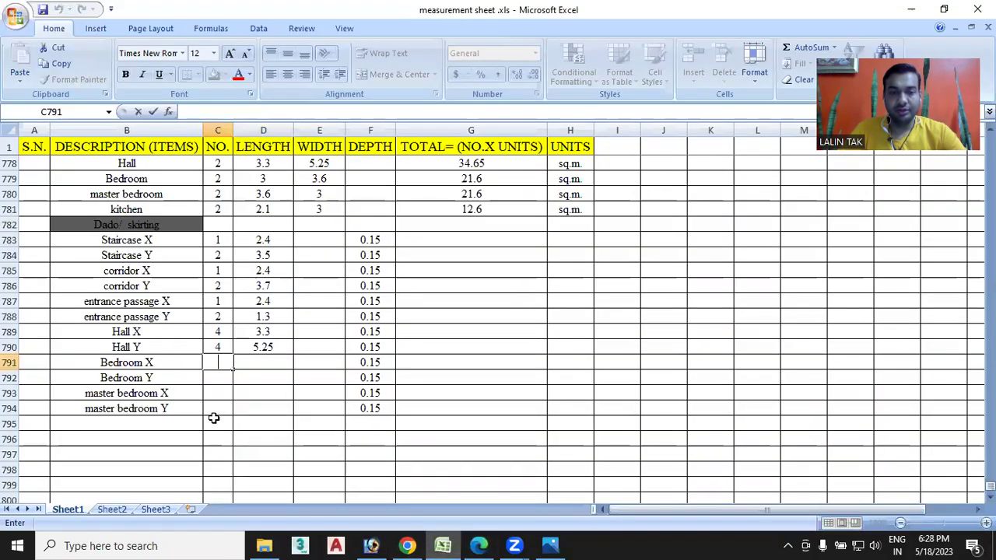
left_click(216, 362)
type("4")
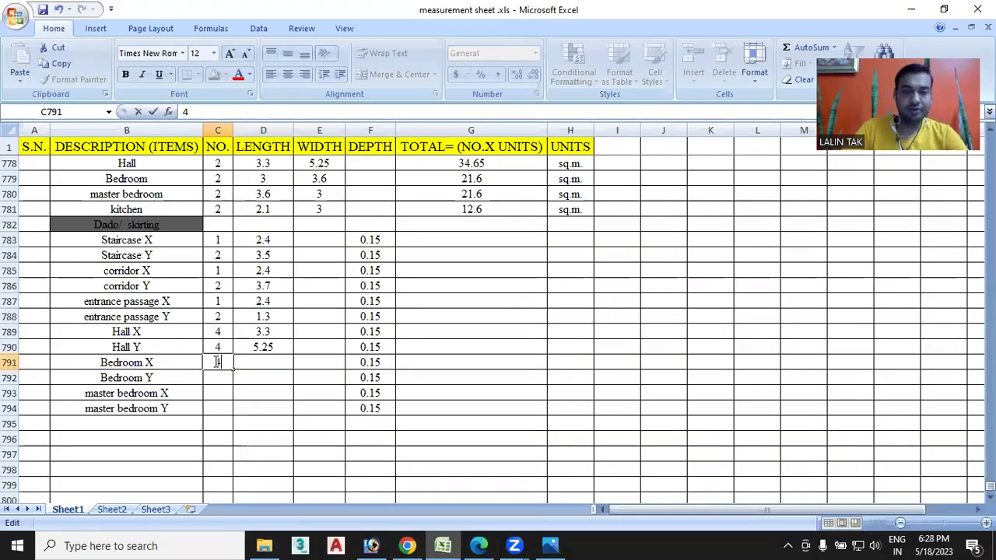
left_click(260, 362)
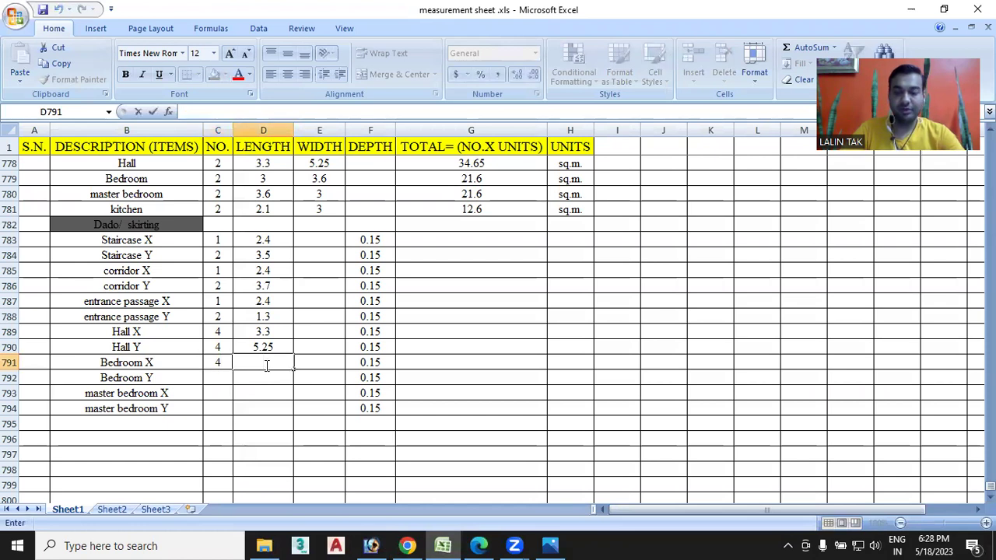
type("3")
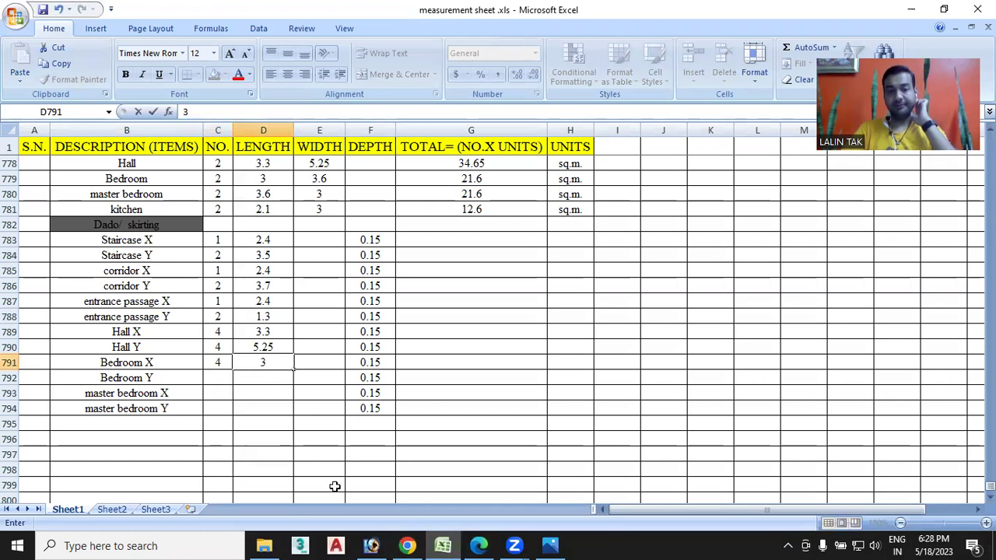
left_click(479, 545)
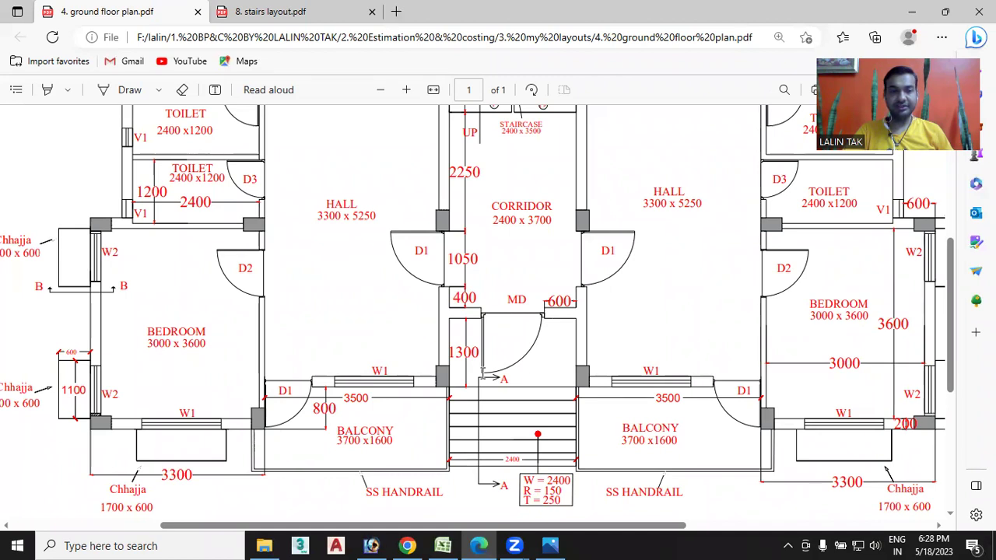
left_click(443, 546)
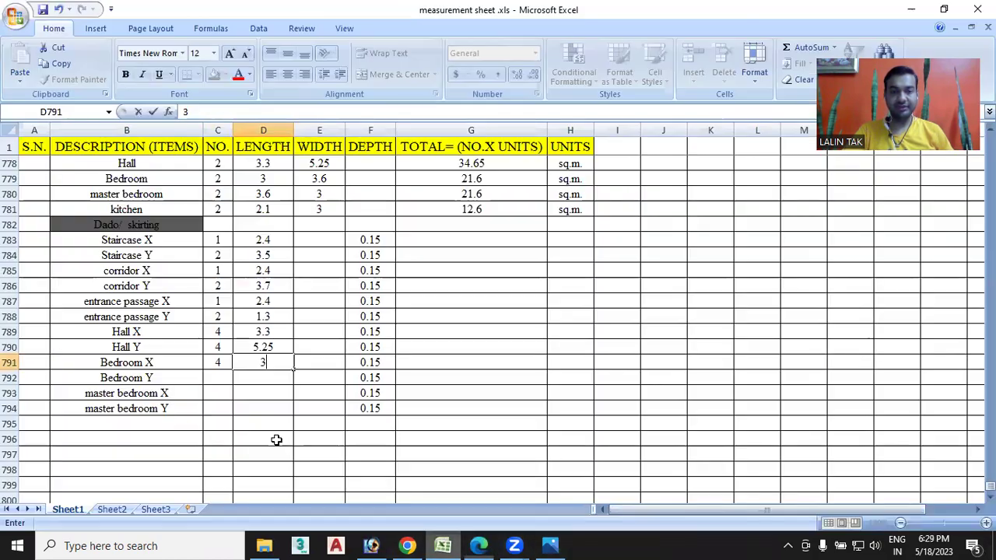
Enter count 4 and length 3.6 in the Bedroom Y dado row
left_click(218, 377)
type("4")
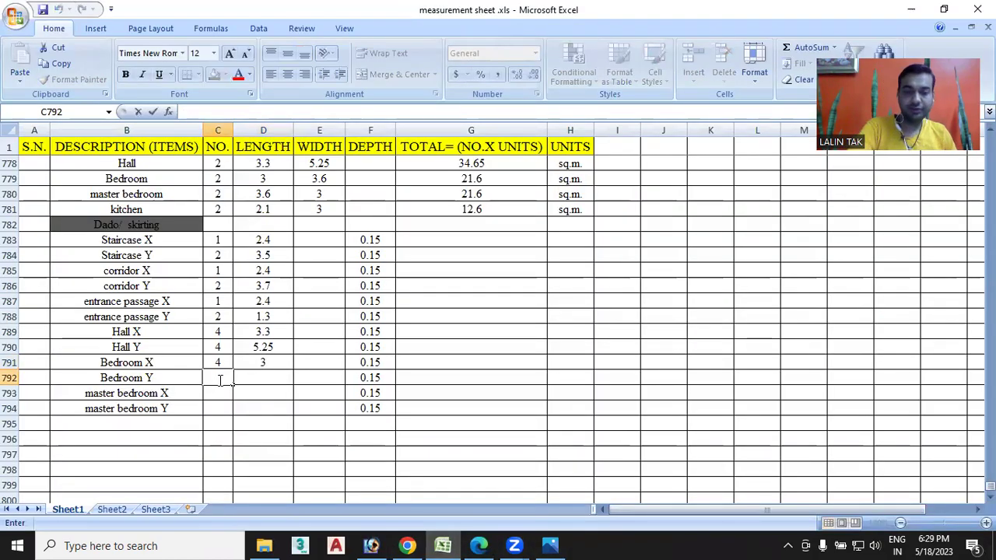
left_click(256, 377)
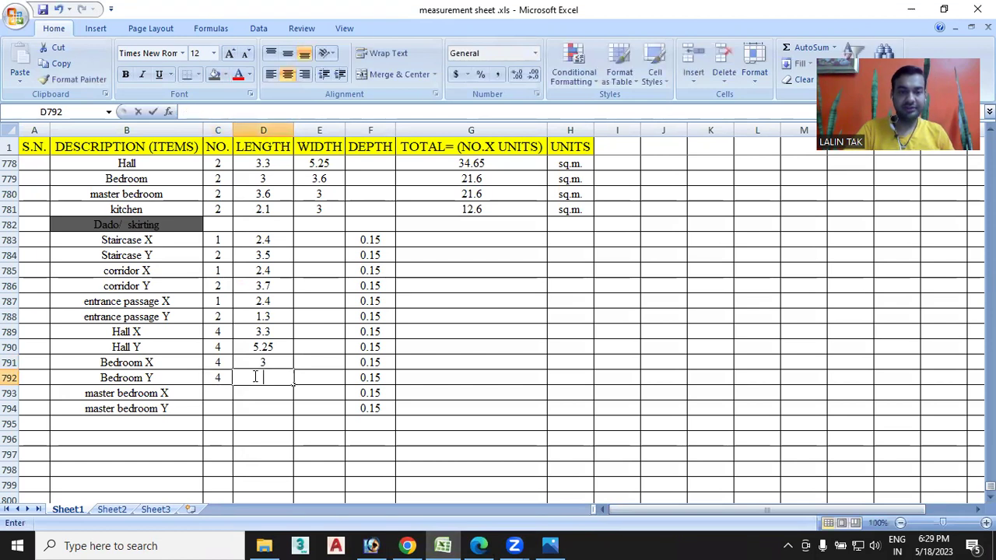
type("3.6")
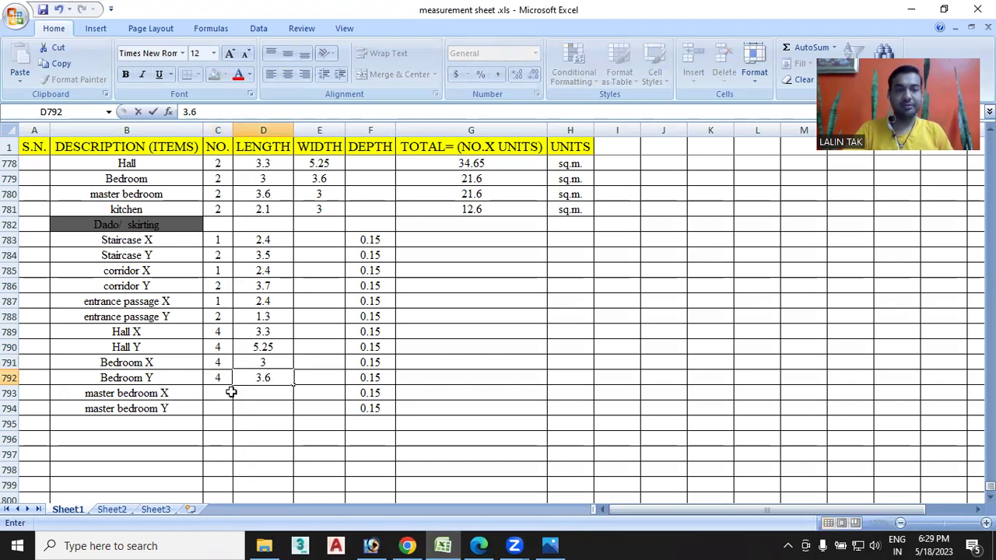
Check the floor plan, then give master bedroom X a count of 4 and length 3.6
left_click(478, 546)
scroll(477, 395, "up", 3)
scroll(478, 395, "up", 3)
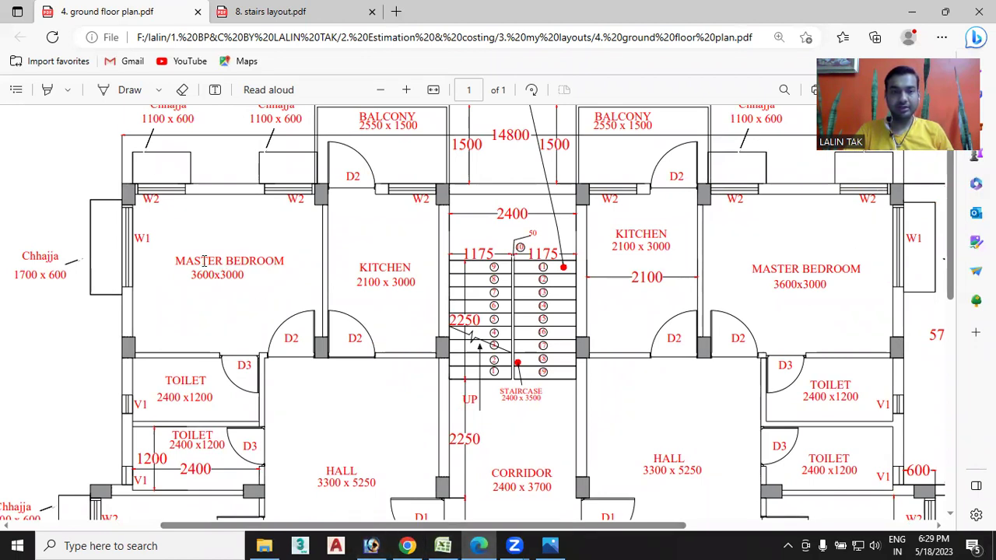
left_click(443, 546)
left_click(228, 398)
type("4")
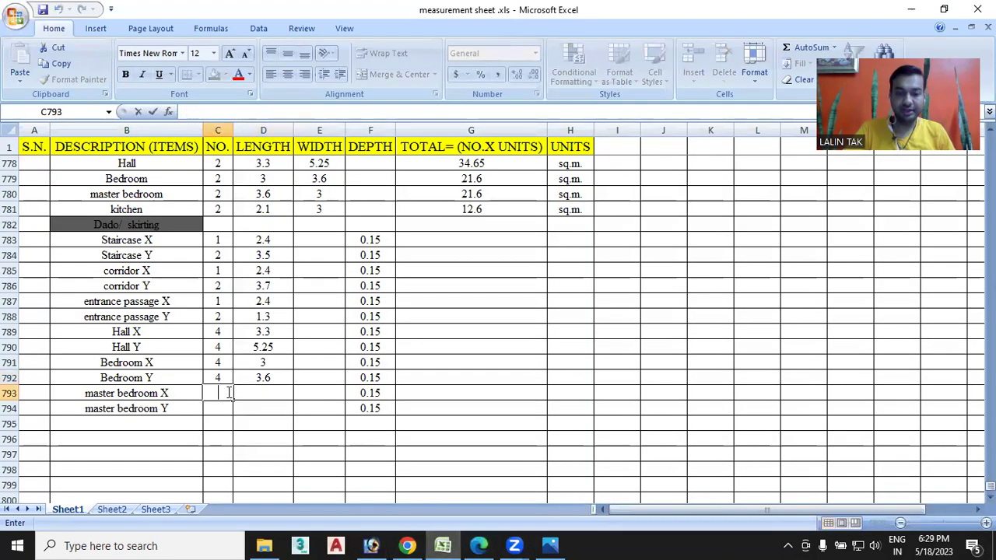
left_click(257, 392)
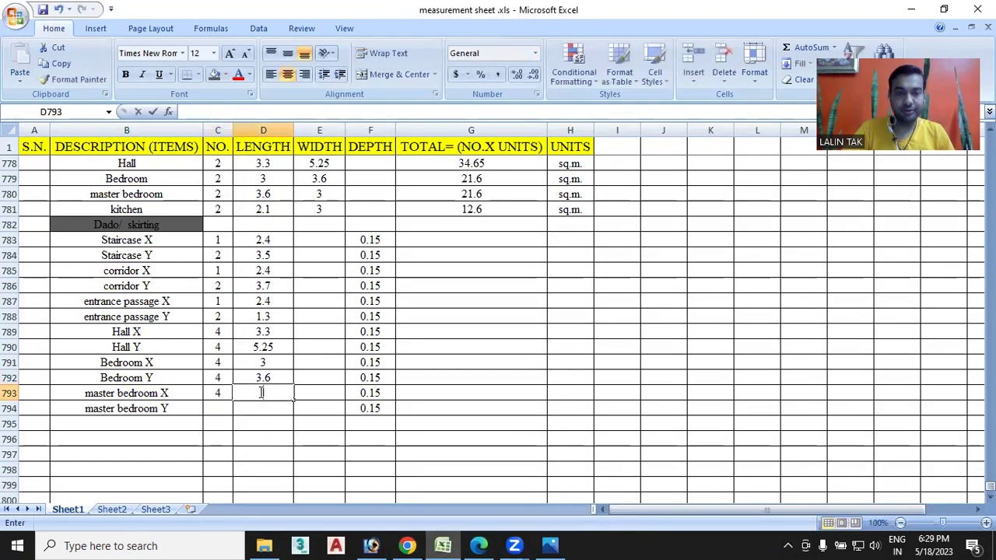
type("3.6")
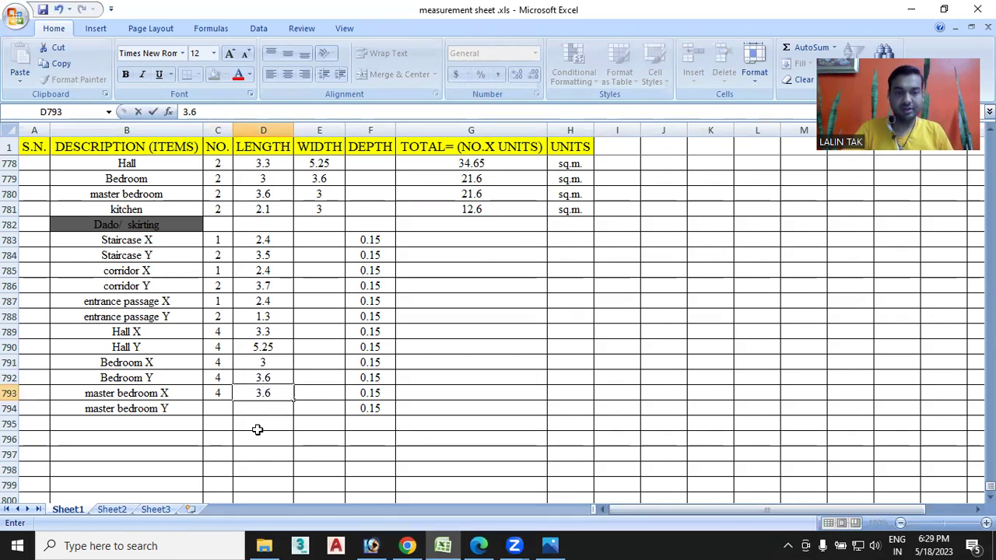
Recheck the floor plan and give master bedroom Y a count of 4 and length 3
left_click(479, 546)
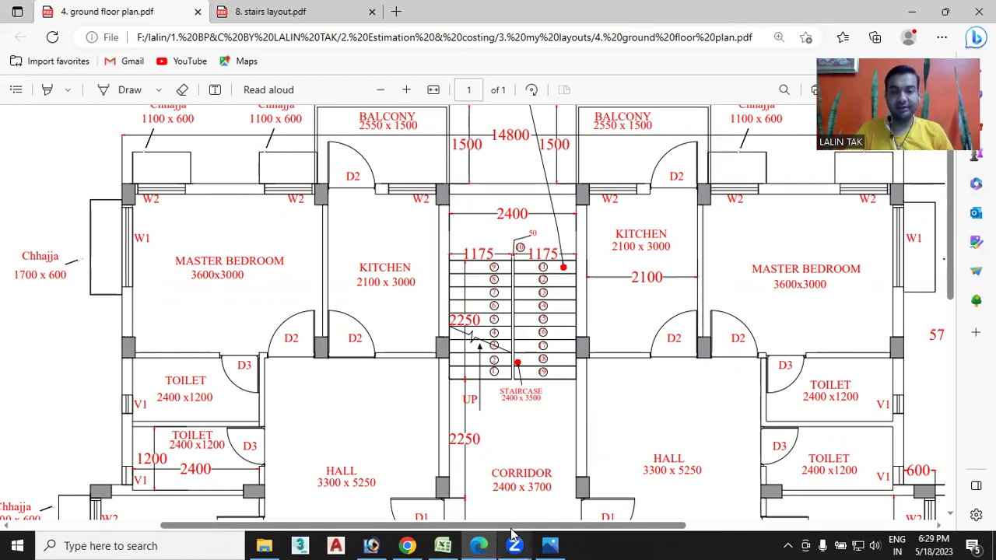
left_click(443, 545)
left_click(217, 408)
type("4")
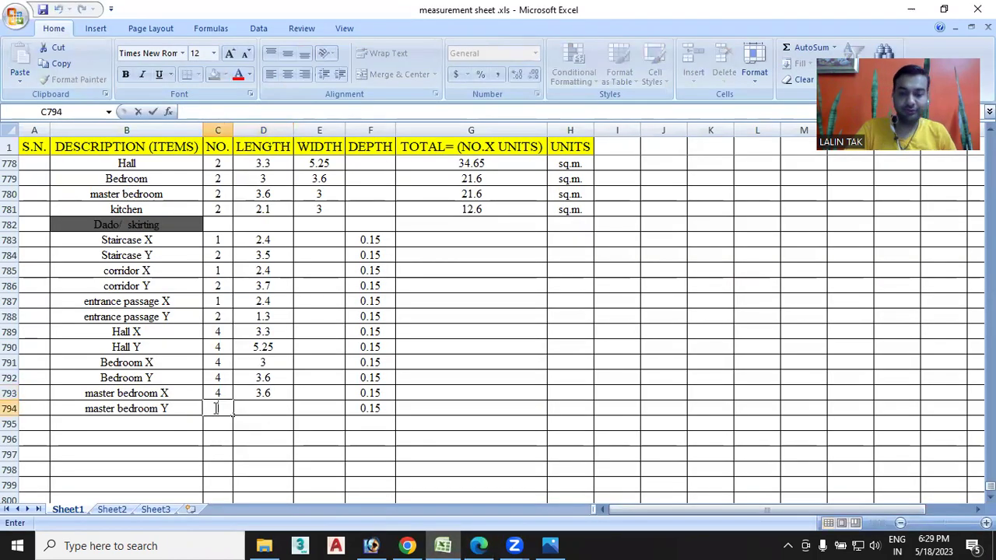
left_click(273, 410)
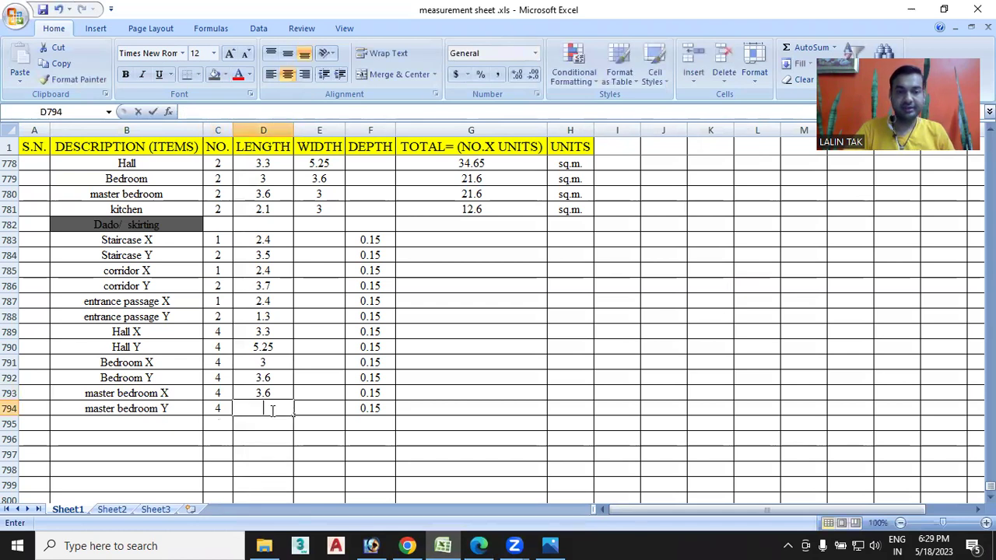
type("3.7")
key("BackSpace")
key("BackSpace")
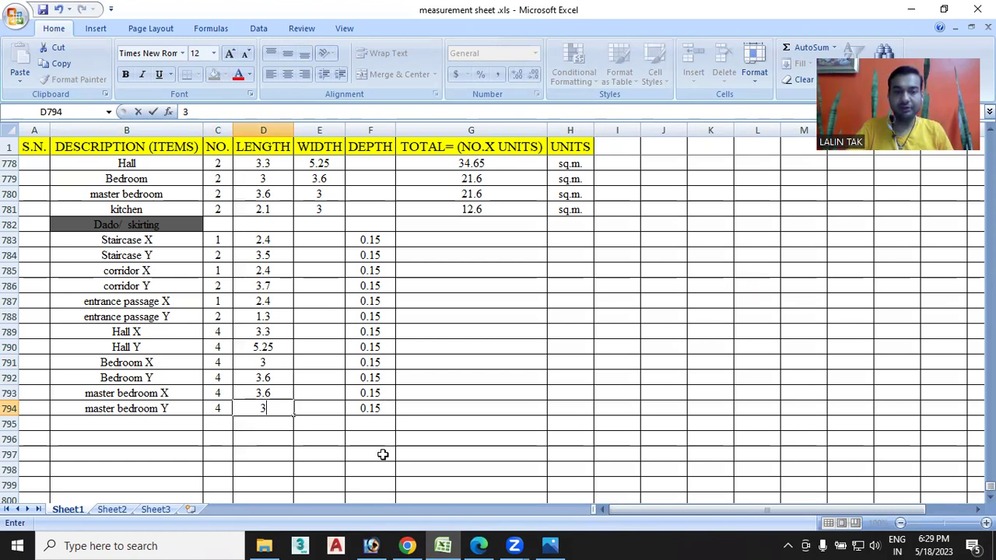
Enter the total formula =C783*D783*F783 for Staircase X and fill it down to master bedroom Y
double_click(446, 241)
type("=")
left_click(227, 237)
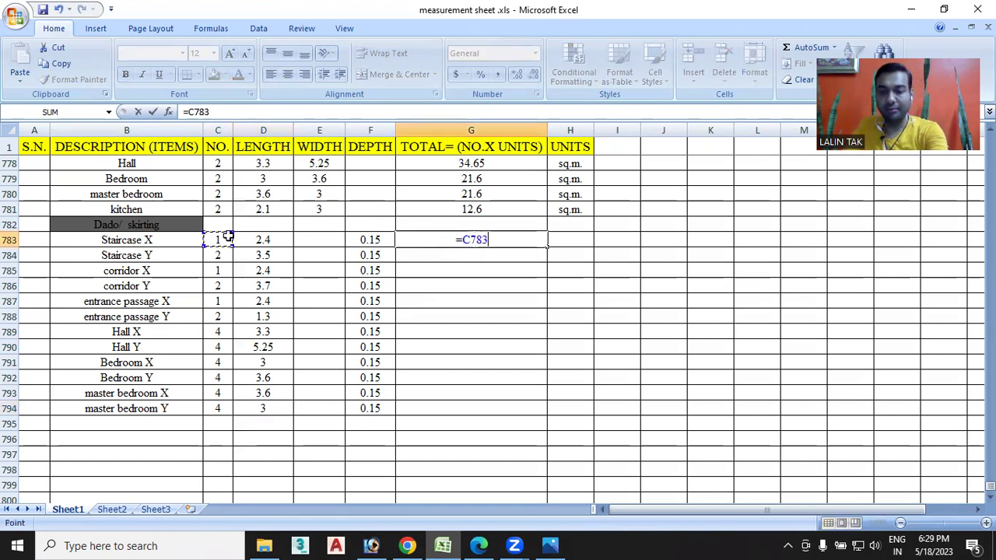
type("*")
left_click(267, 243)
type("*")
left_click(365, 242)
key("Return")
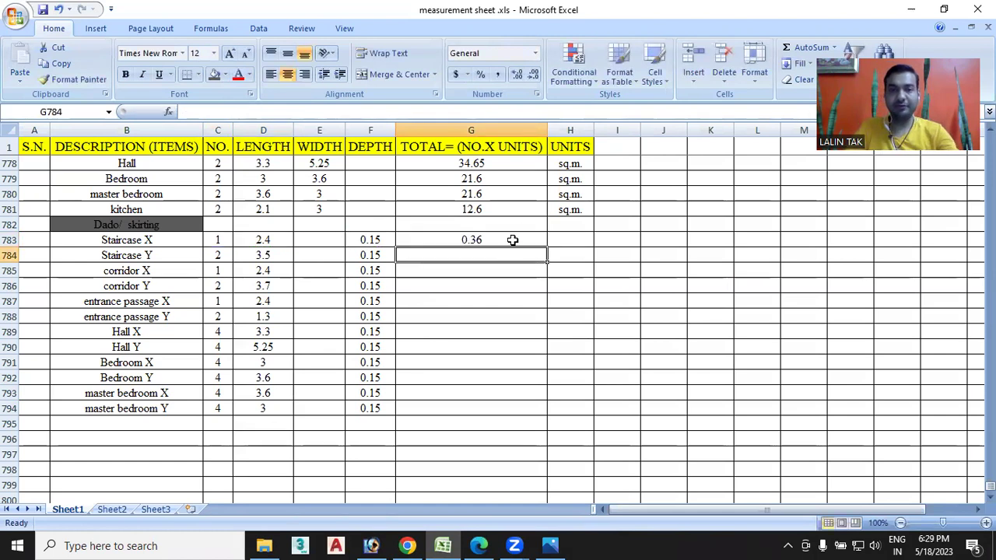
left_click(514, 240)
left_click_drag(547, 247, 537, 413)
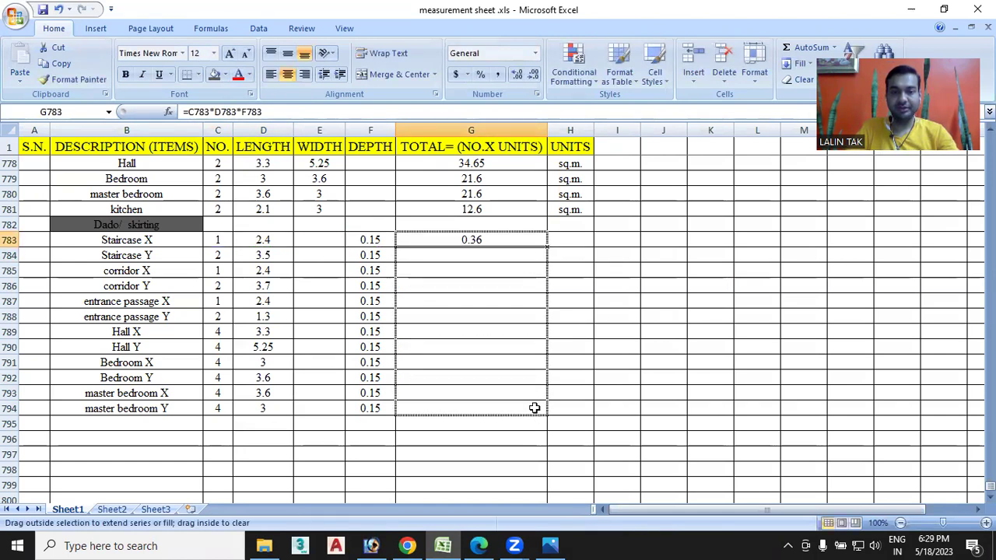
Copy the sq.m. unit from the kitchen row down through every dado row
left_click(582, 213)
left_click_drag(592, 218, 600, 410)
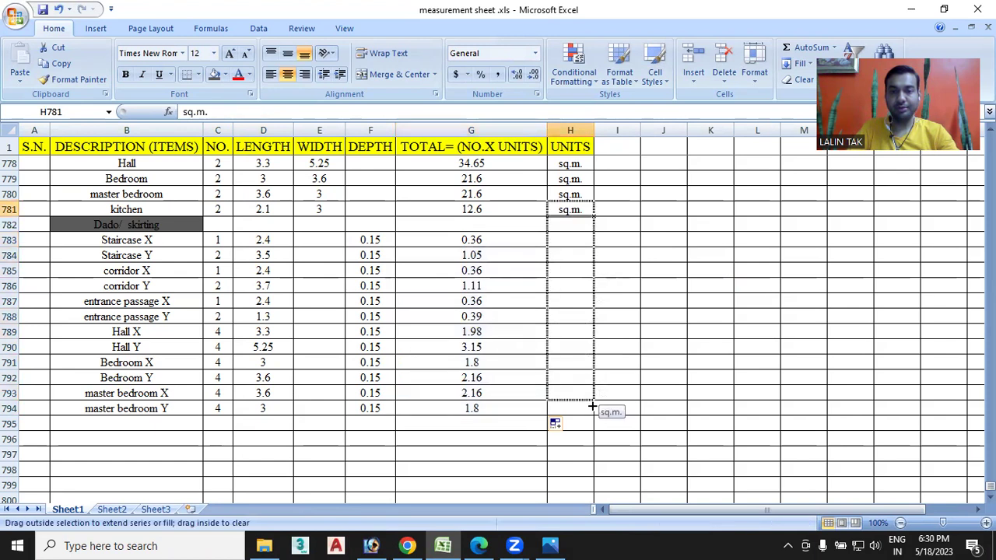
left_click(570, 234)
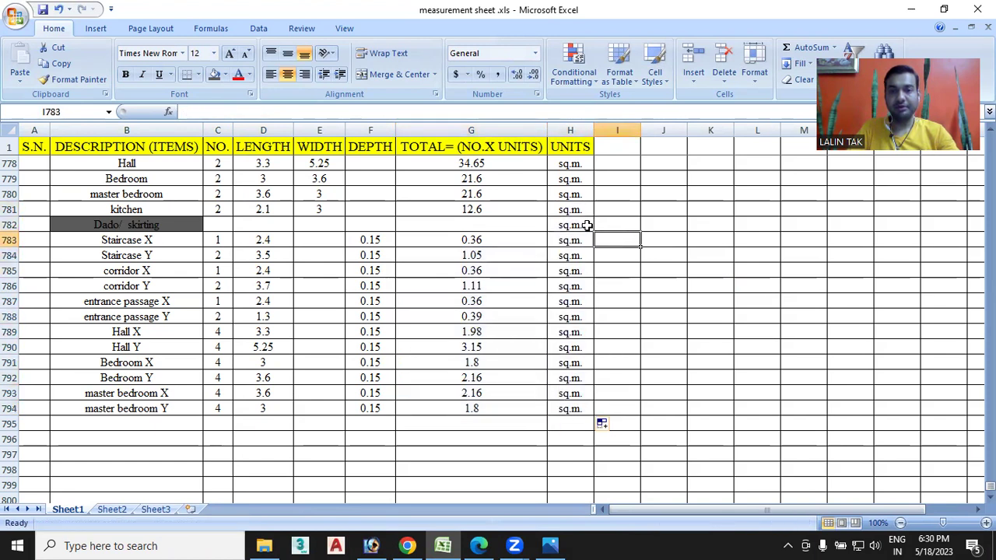
left_click(585, 225)
Clear the sq.m. unit from the Dado/skirting heading row, then review the floor plan
key("Delete")
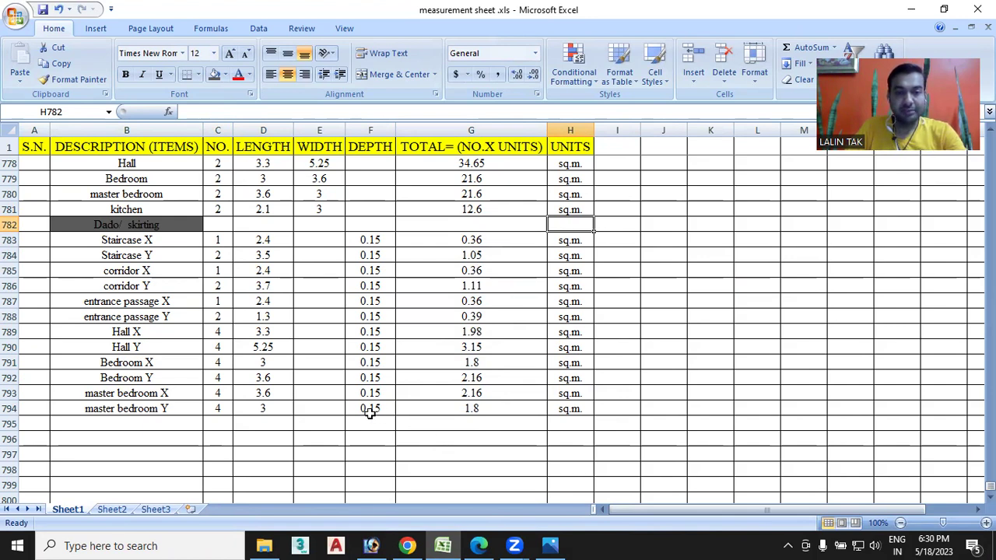
scroll(369, 413, "up", 1)
scroll(371, 418, "down", 2)
scroll(371, 418, "up", 2)
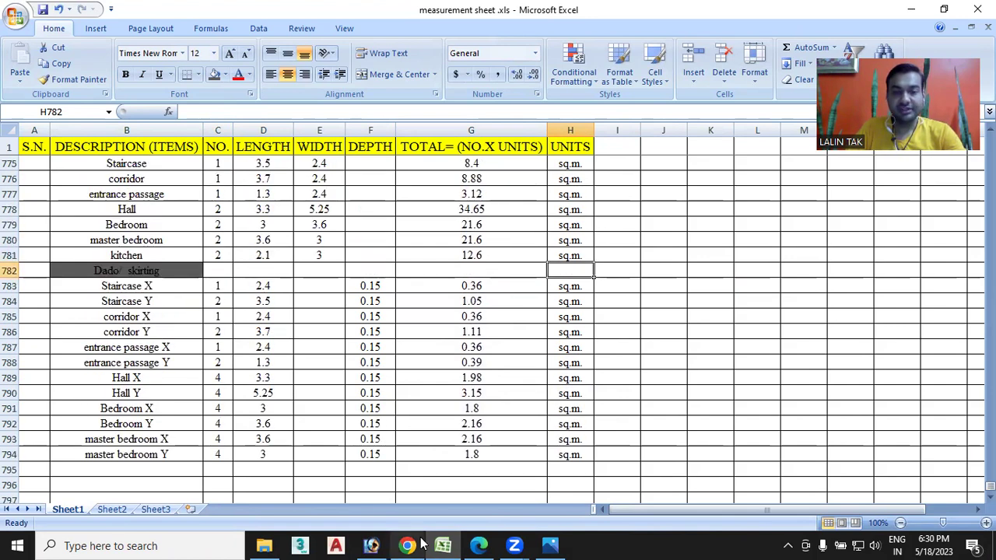
mouse_move(407, 546)
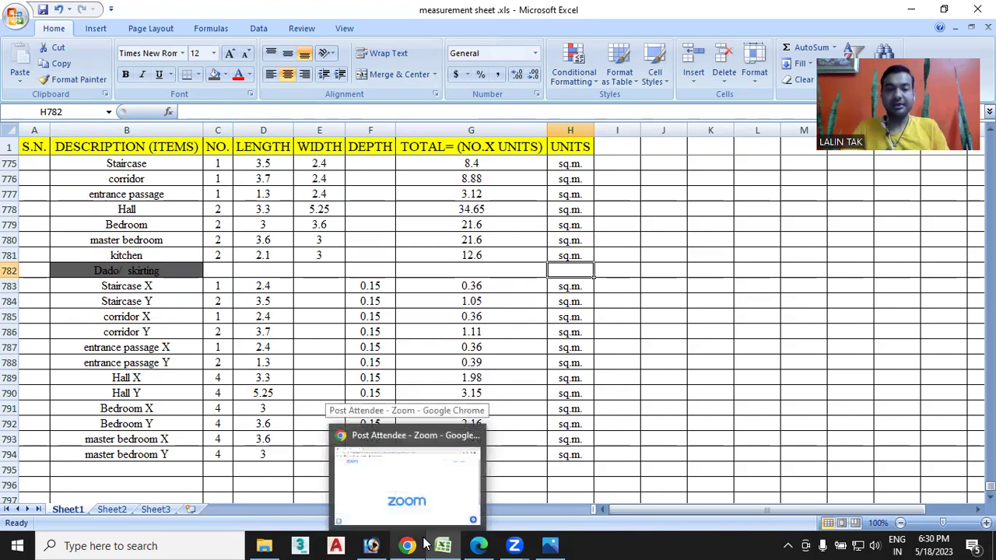
left_click(478, 545)
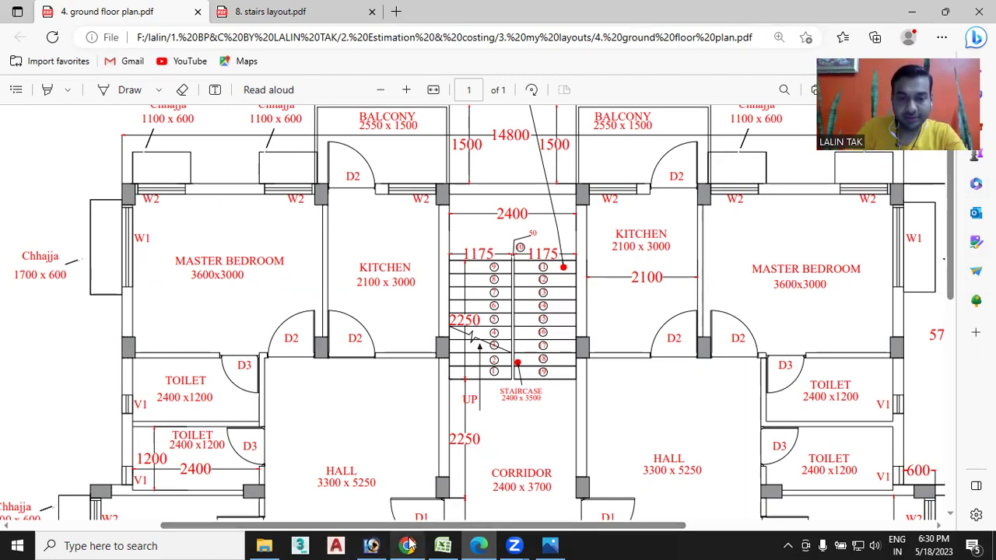
mouse_move(442, 546)
left_click(426, 491)
scroll(138, 356, "down", 3)
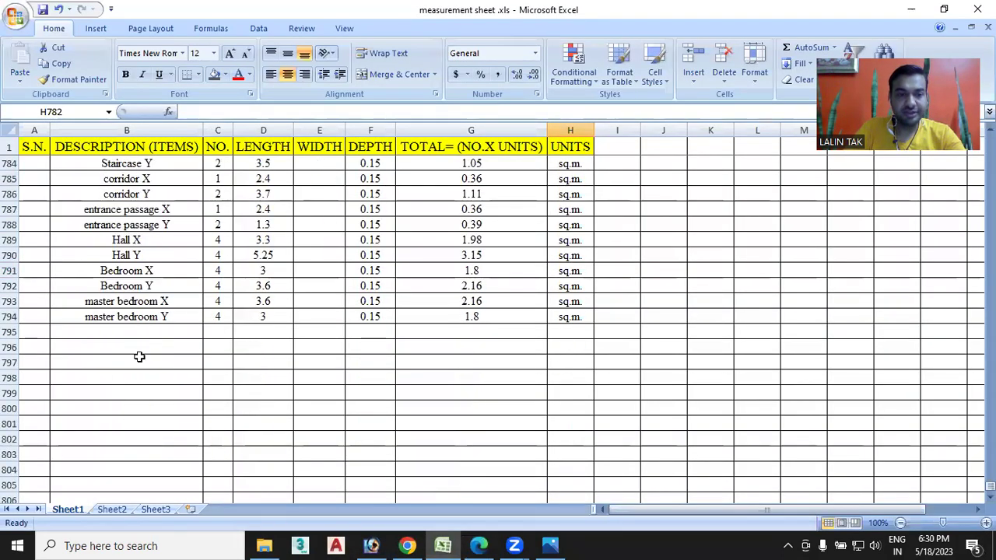
Add a 'Deduction' heading in B795 and shade it dark grey
double_click(125, 332)
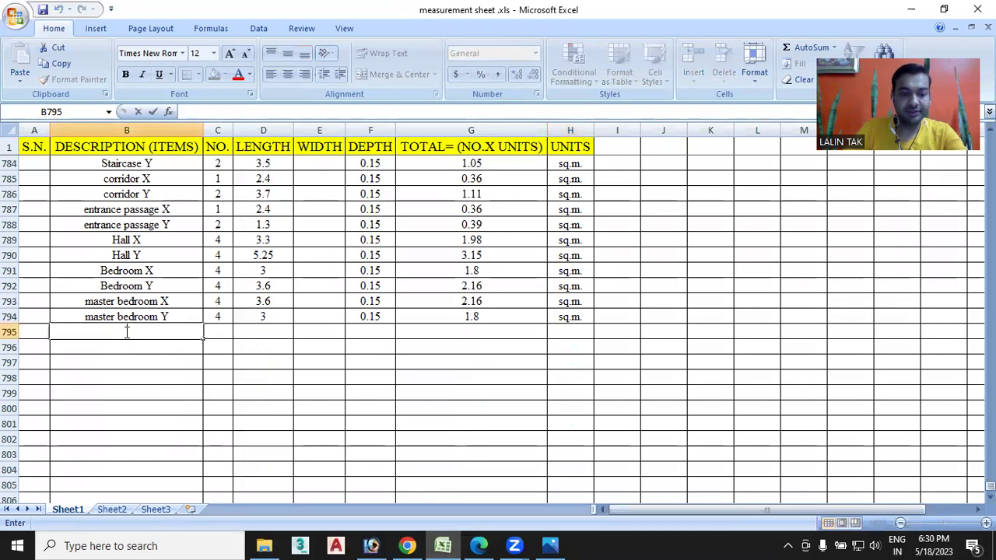
type("dEDE")
key("BackSpace")
key("BackSpace")
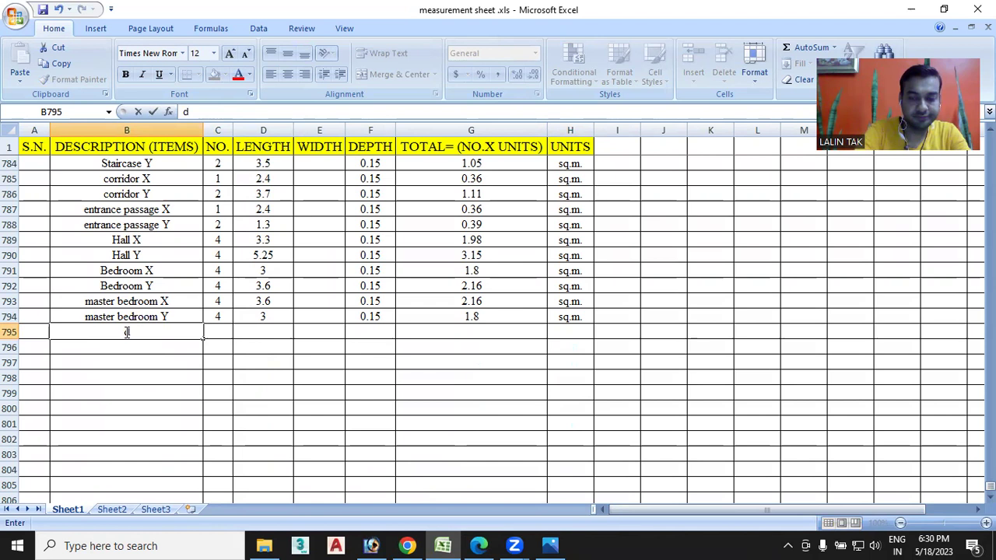
type("Deduction")
left_click(167, 331)
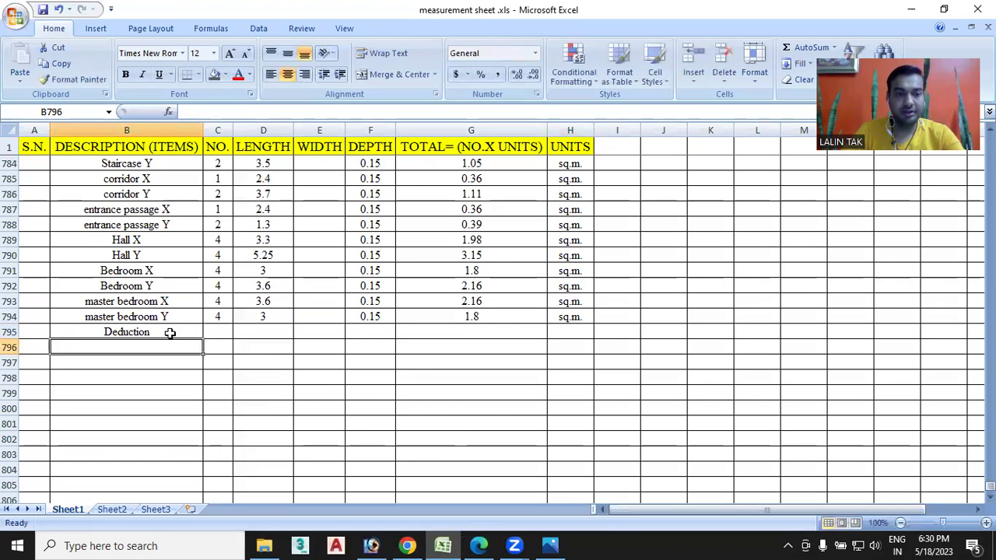
left_click(213, 74)
scroll(231, 406, "up", 2)
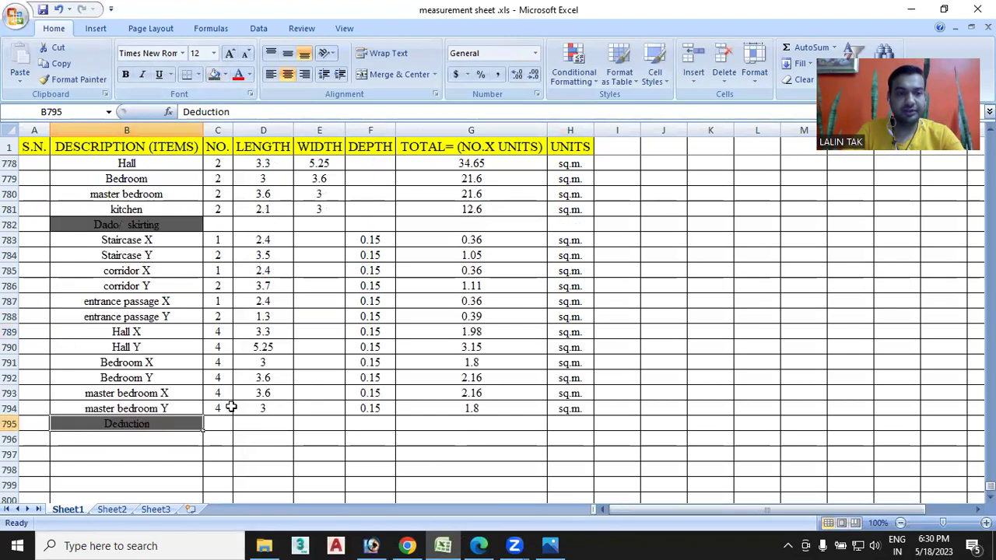
scroll(231, 407, "up", 2)
scroll(252, 378, "down", 1)
scroll(257, 382, "up", 1)
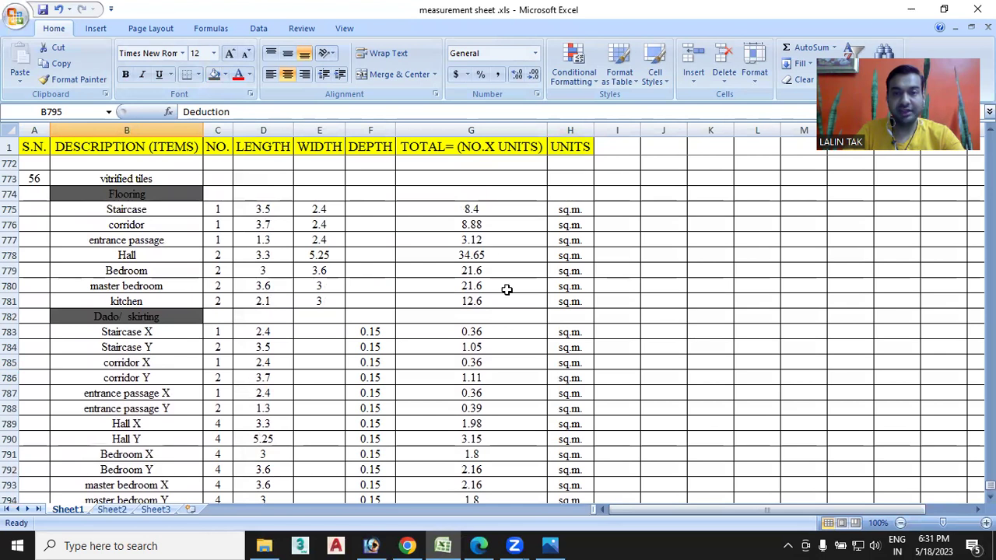
scroll(506, 318, "down", 1)
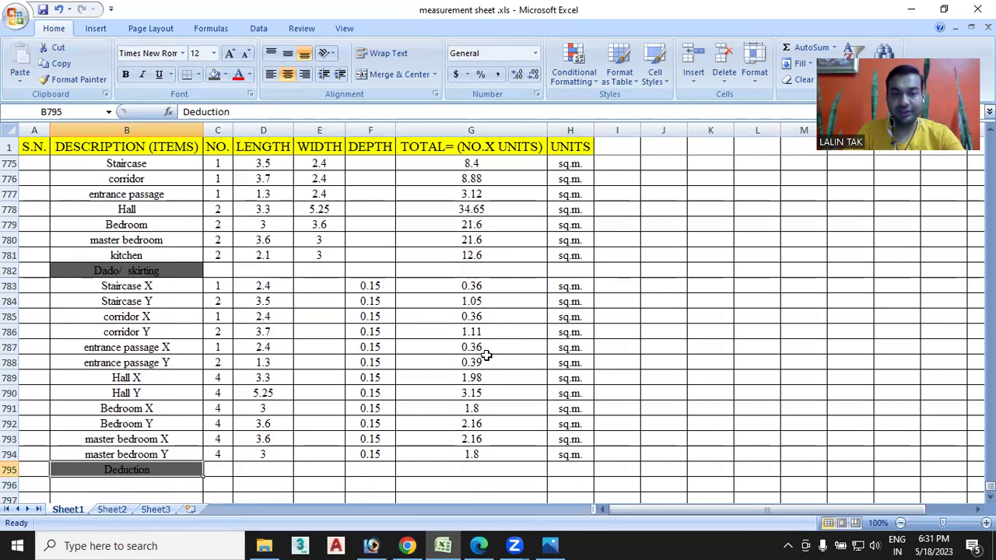
scroll(484, 438, "down", 1)
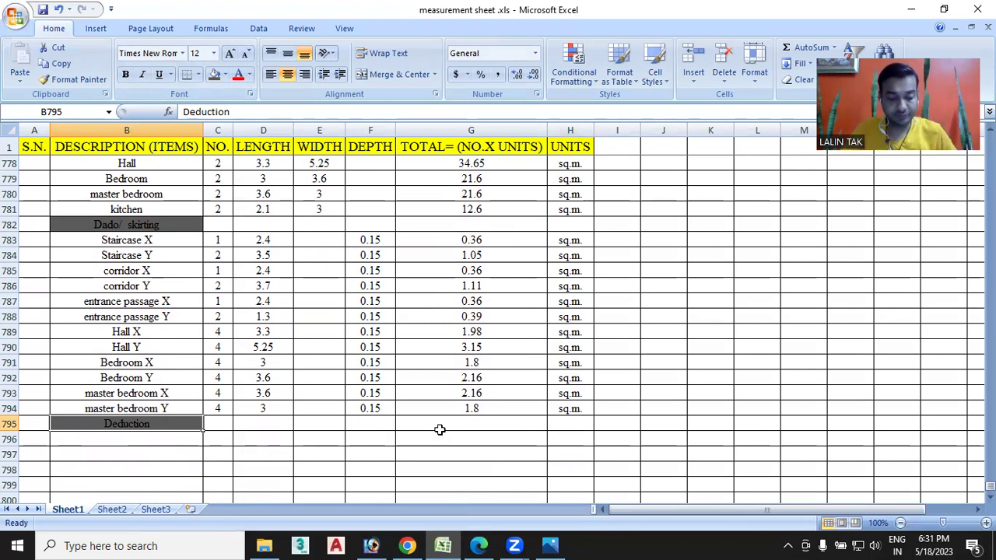
left_click(476, 544)
left_click_drag(477, 544, 520, 226)
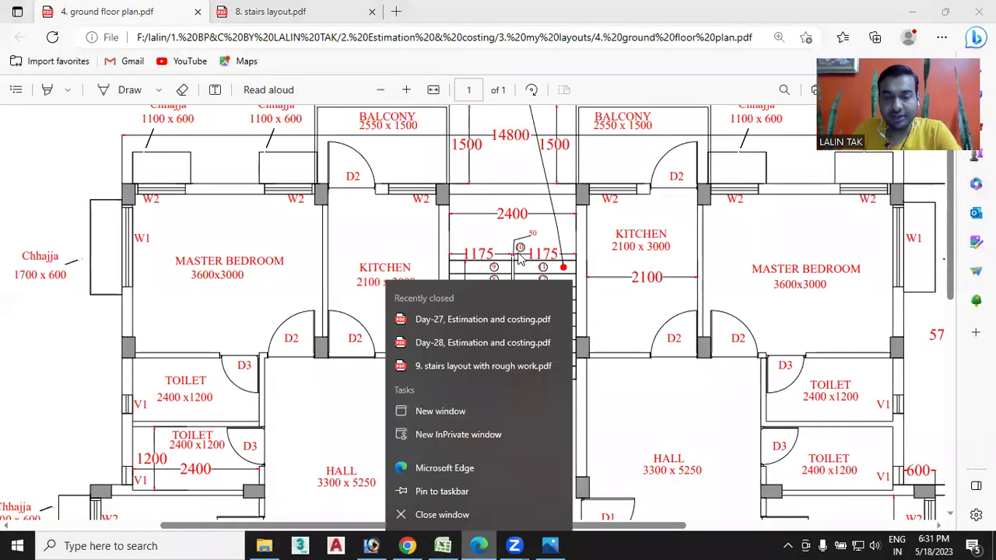
left_click(632, 308)
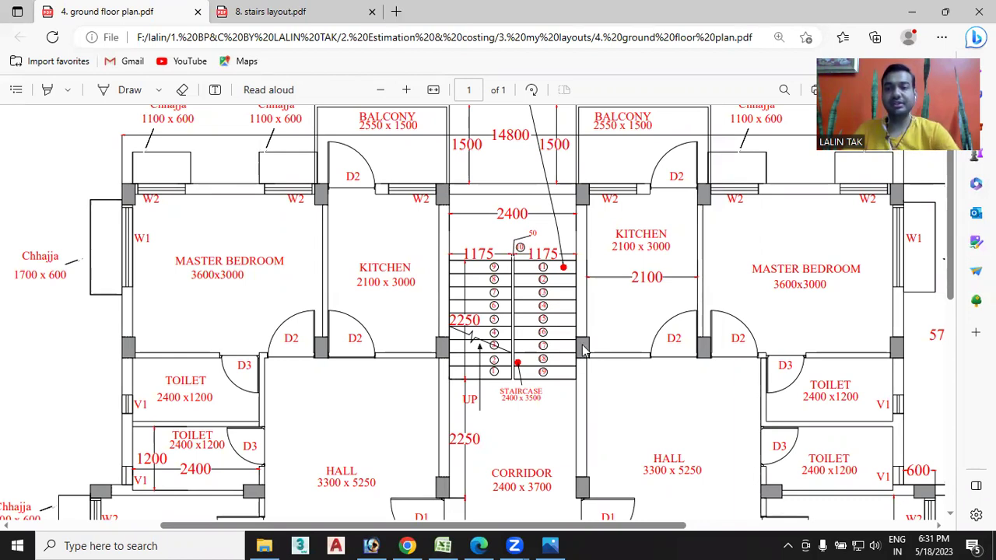
left_click(444, 545)
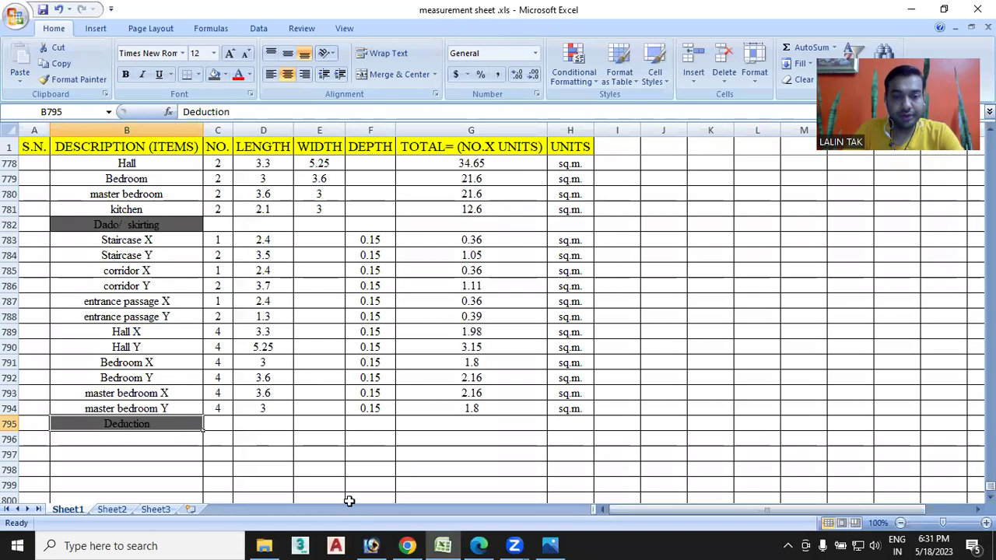
mouse_move(479, 545)
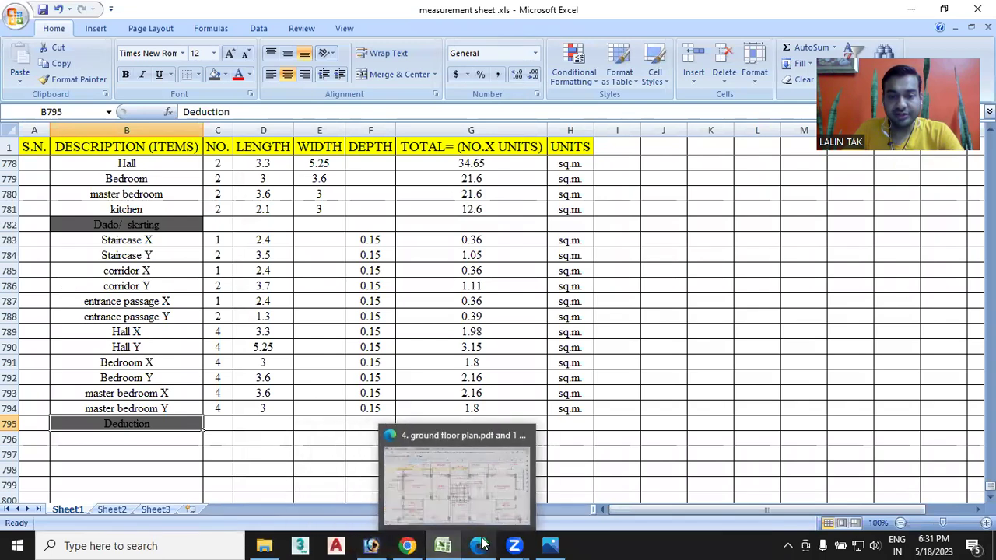
left_click(488, 484)
scroll(538, 251, "down", 3)
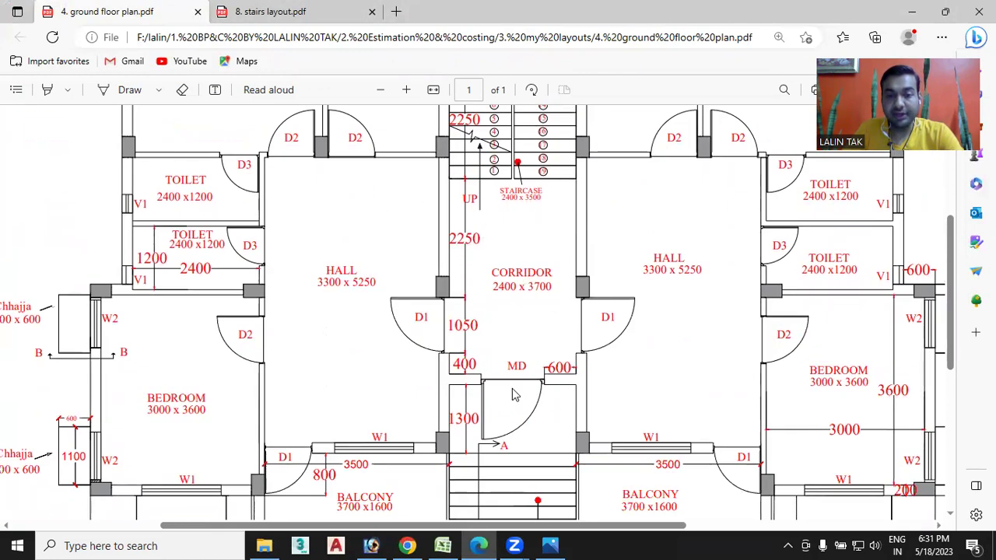
left_click(442, 545)
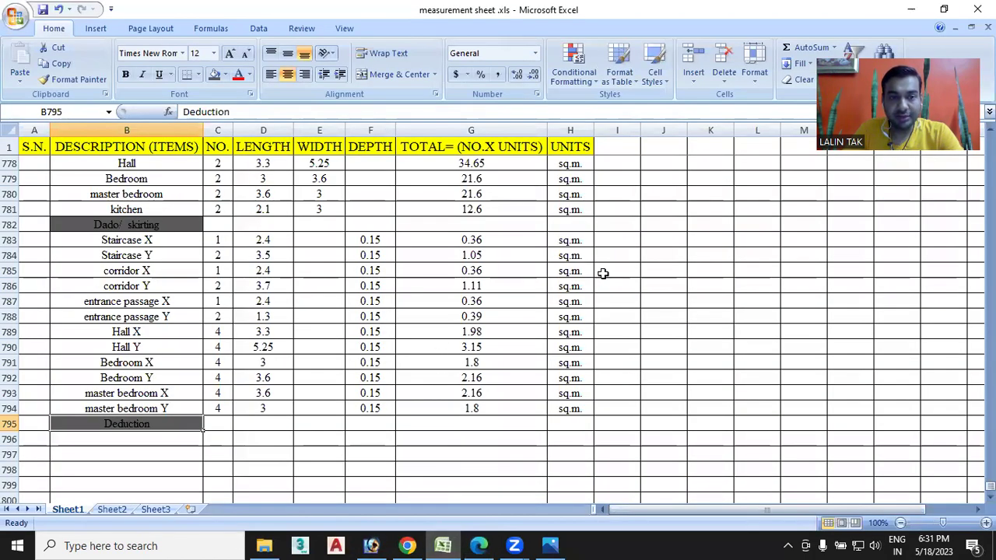
Note MD=1 beside the corridor X row, checking the floor plan
left_click(603, 273)
type("Md")
key("BackSpace")
type("D")
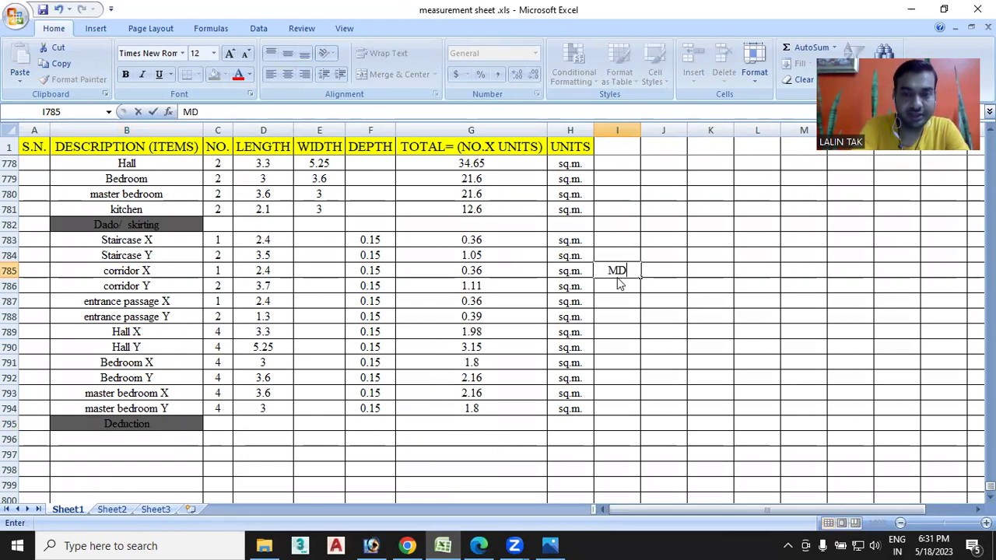
type("=1")
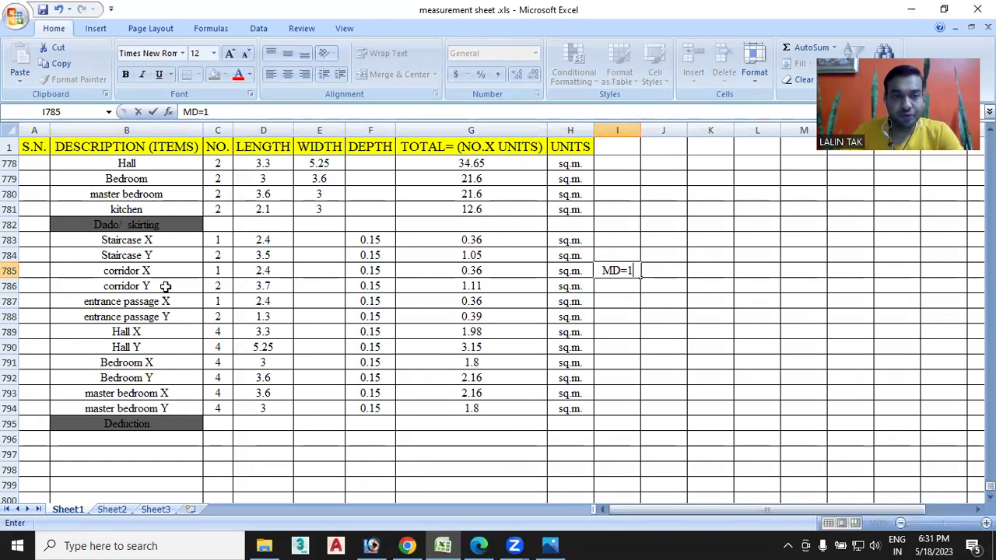
mouse_move(443, 545)
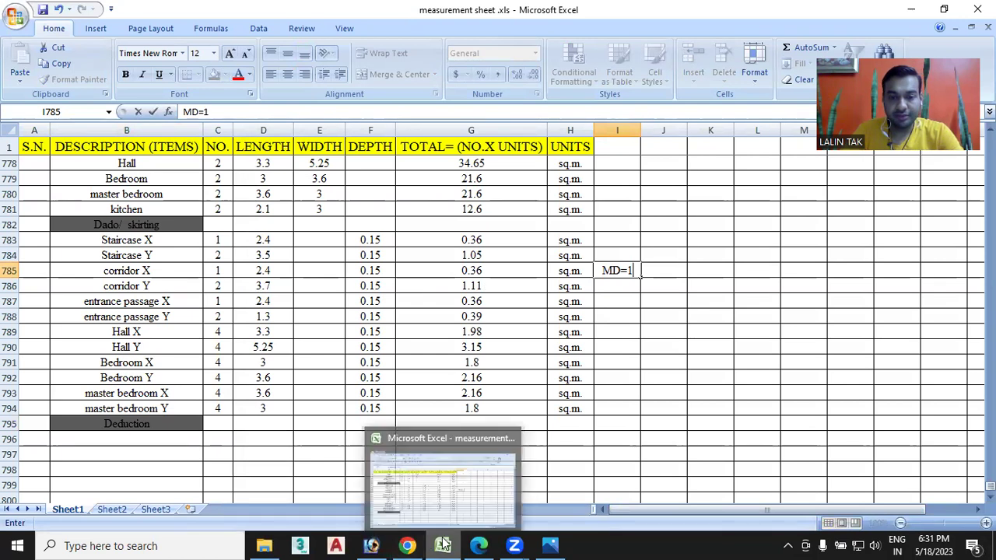
left_click(478, 545)
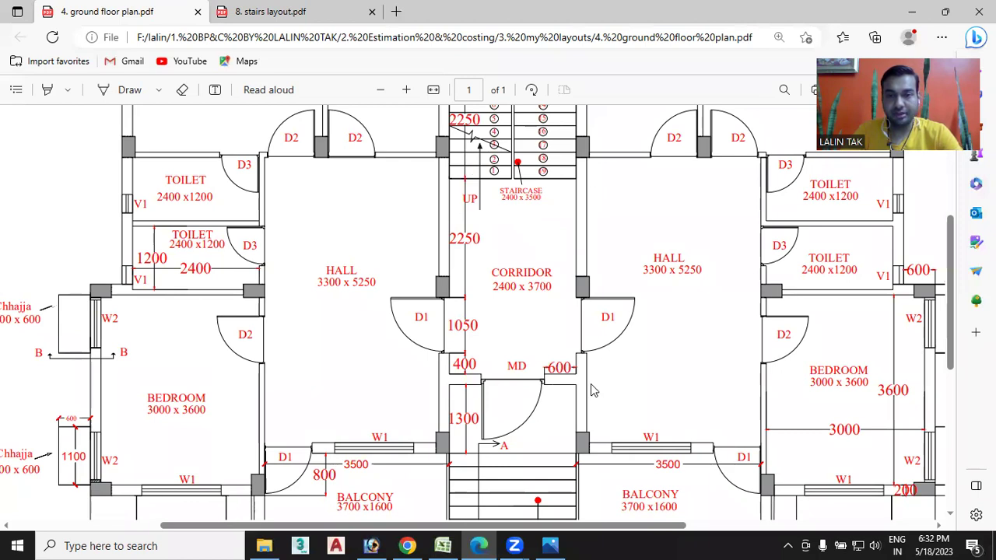
left_click(443, 546)
Note D1=2 beside the corridor Y row, verified against the floor plan
double_click(614, 288)
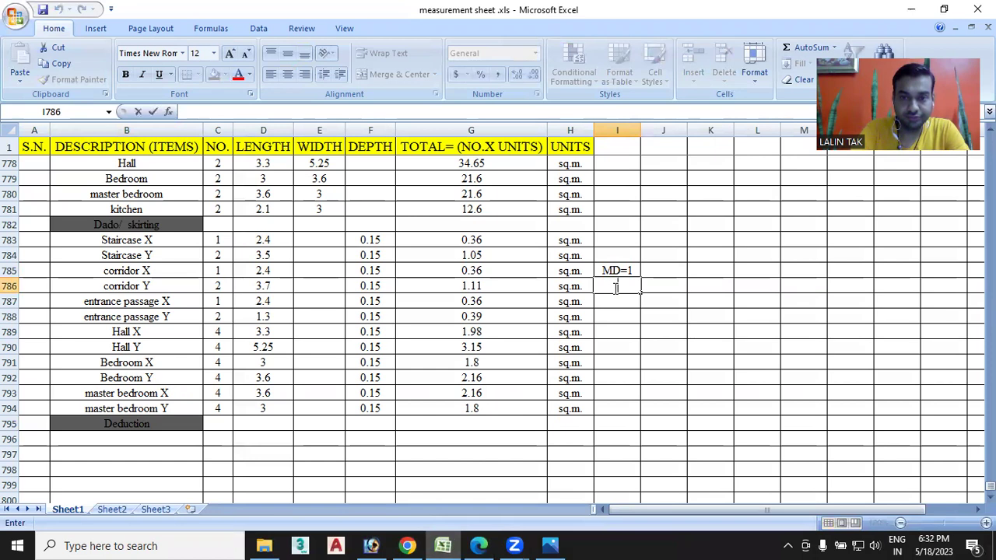
type("D1")
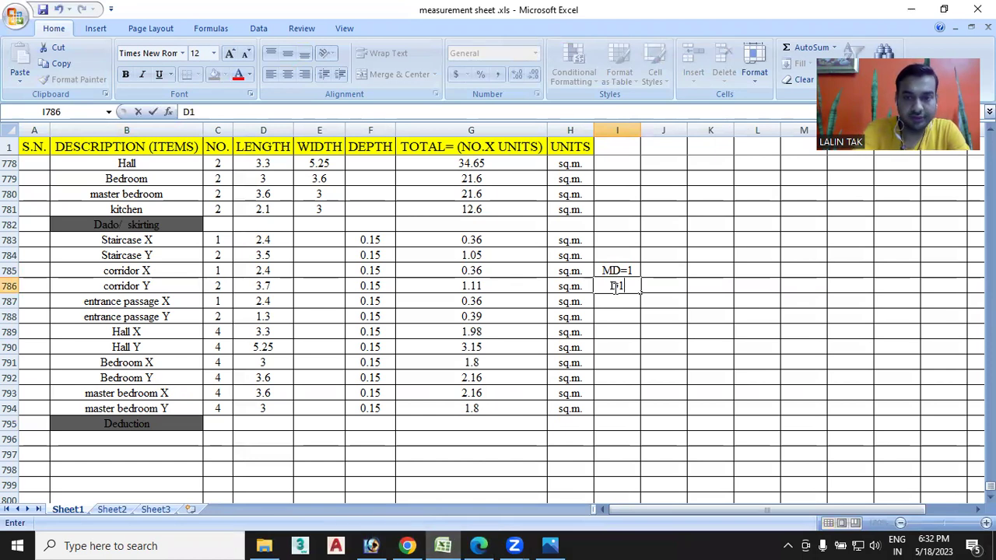
type("=2")
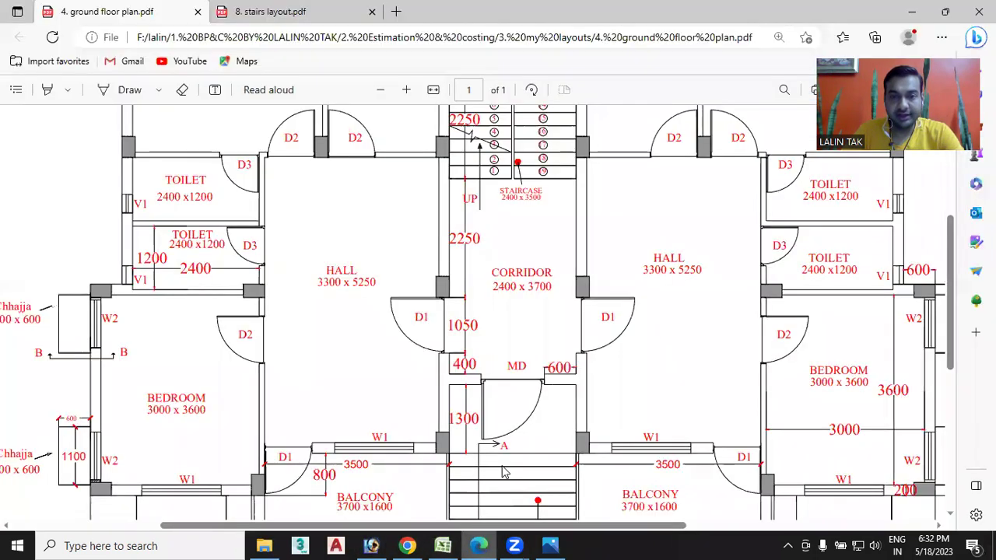
left_click(479, 546)
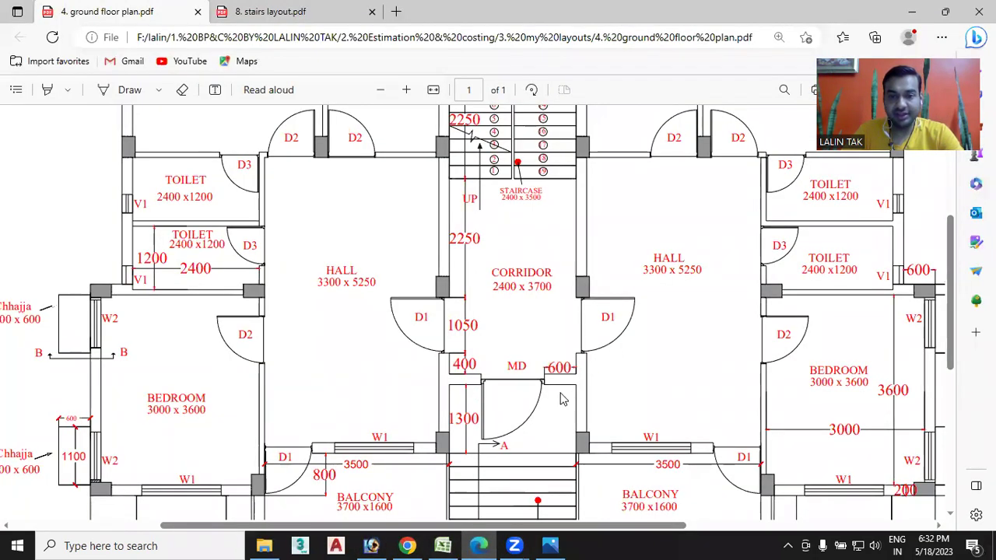
left_click(443, 545)
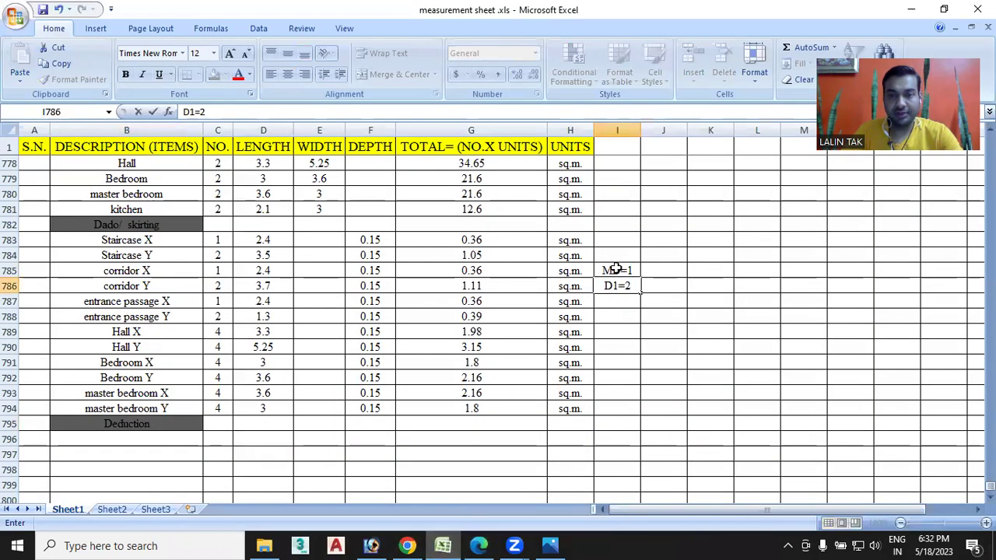
Copy the MD=1 note beside the entrance passage X row
left_click(615, 269)
left_click_drag(615, 269, 615, 285)
key("ctrl+c")
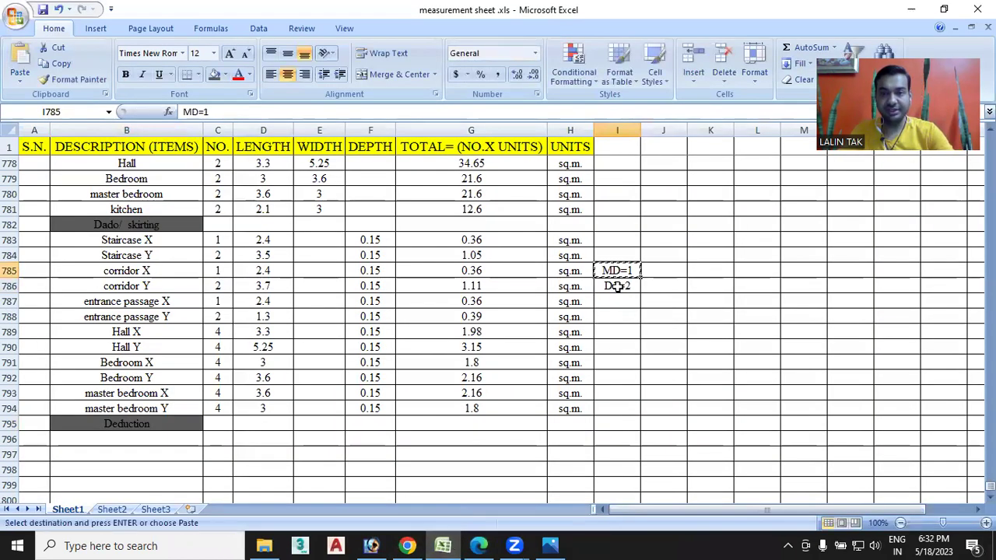
left_click(619, 303)
key("ctrl+v")
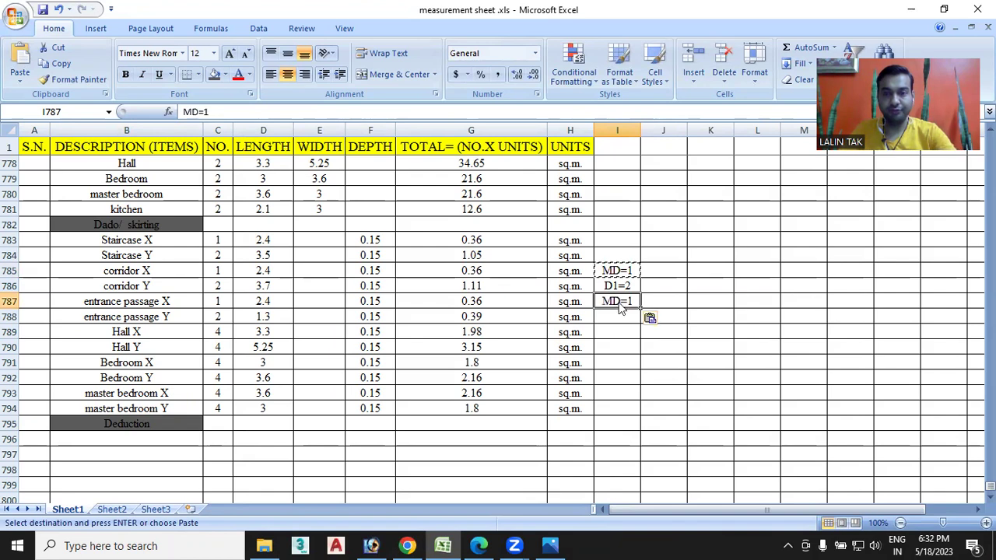
Scroll through the ground floor plan to count the hall doors
left_click(480, 546)
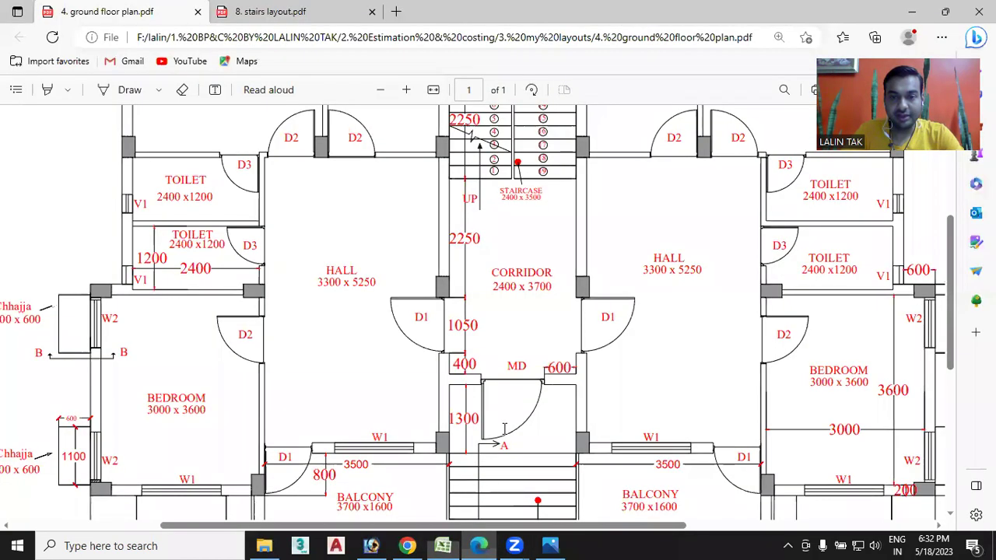
scroll(509, 396, "down", 2)
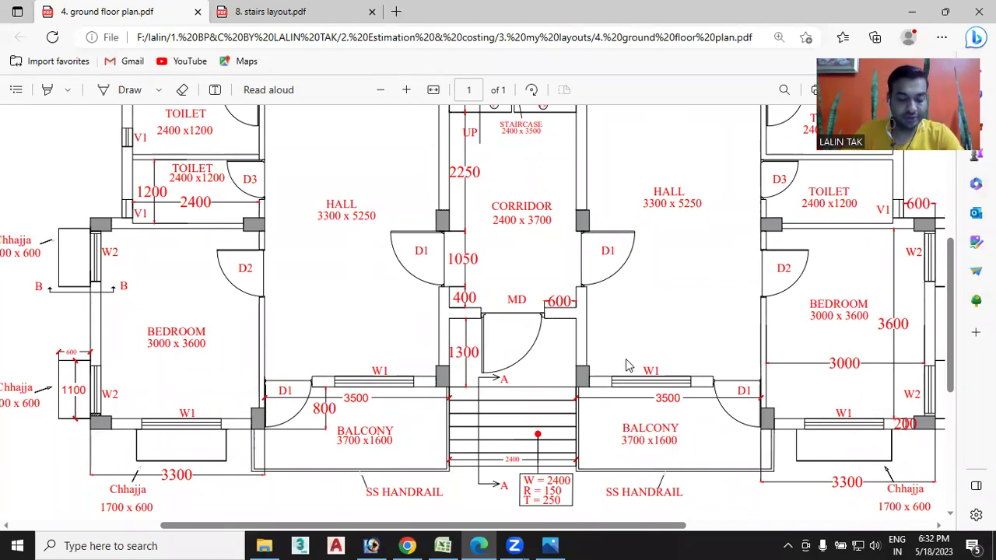
left_click(443, 545)
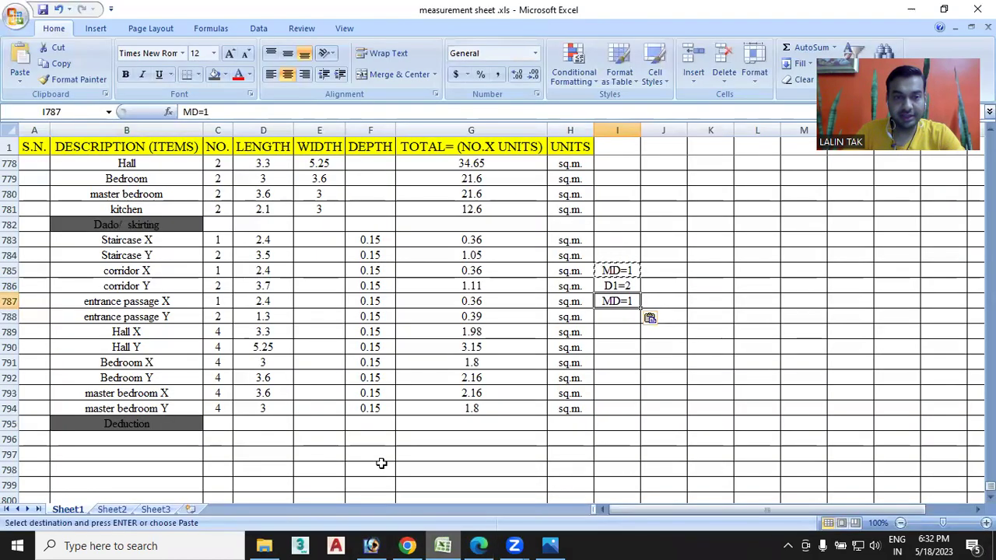
left_click(160, 333)
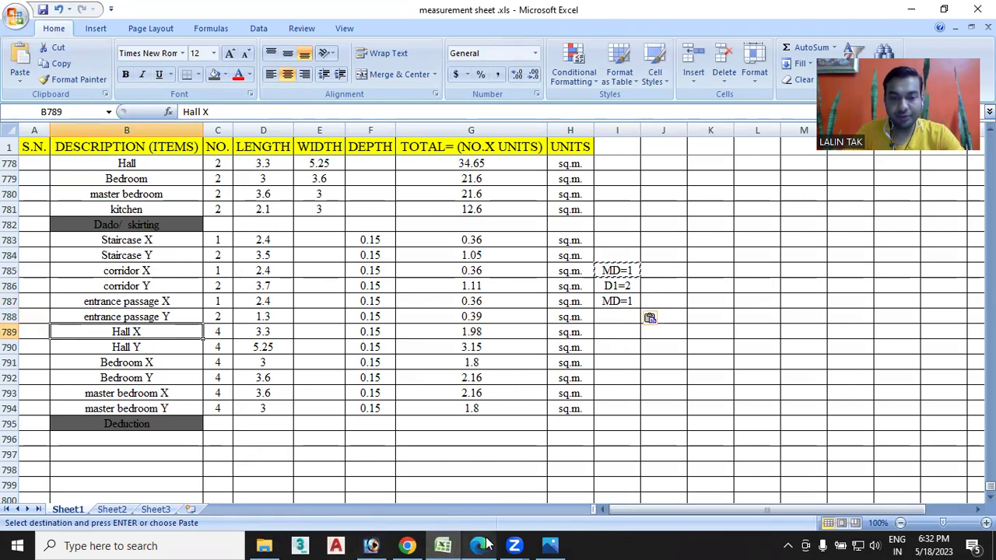
mouse_move(478, 546)
left_click(478, 480)
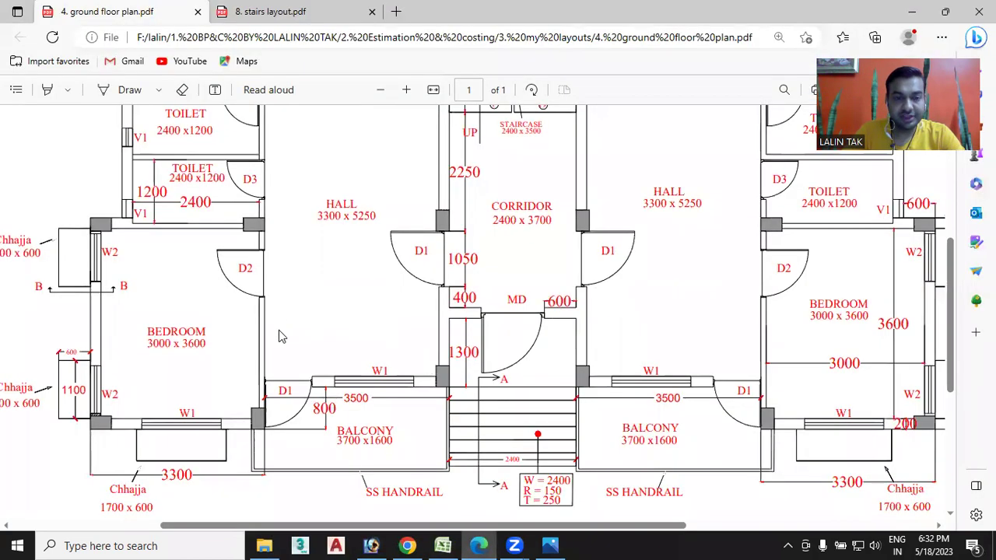
scroll(302, 393, "up", 1)
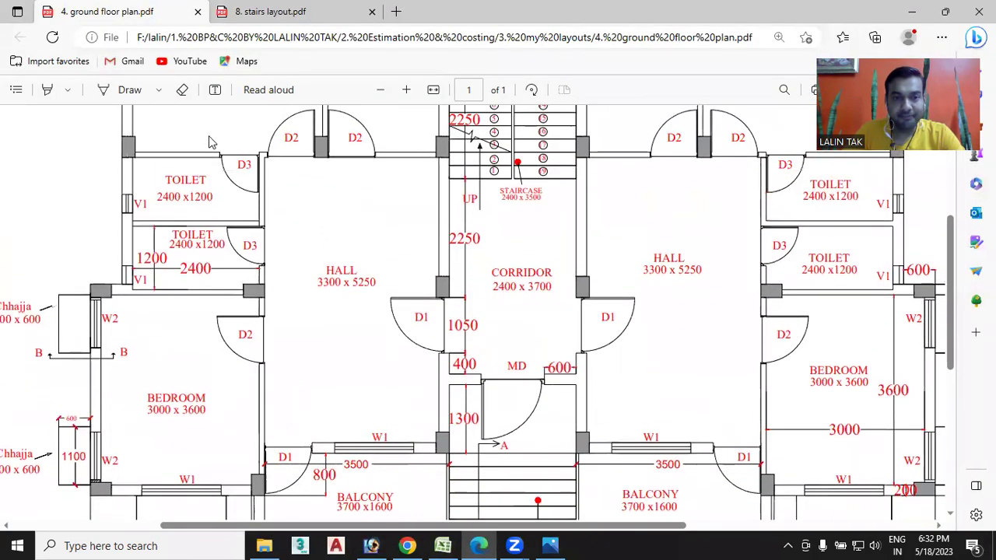
scroll(276, 167, "up", 1)
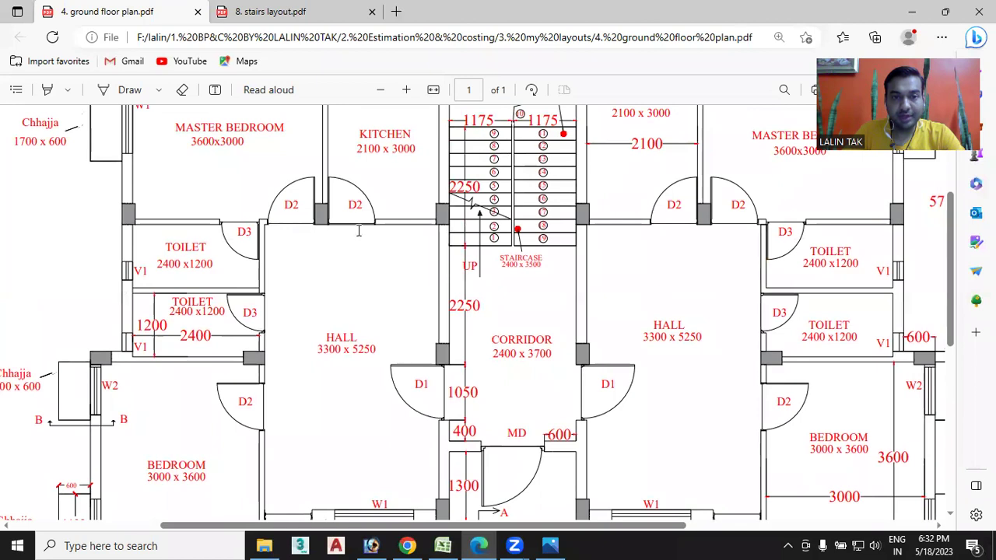
scroll(389, 249, "down", 1)
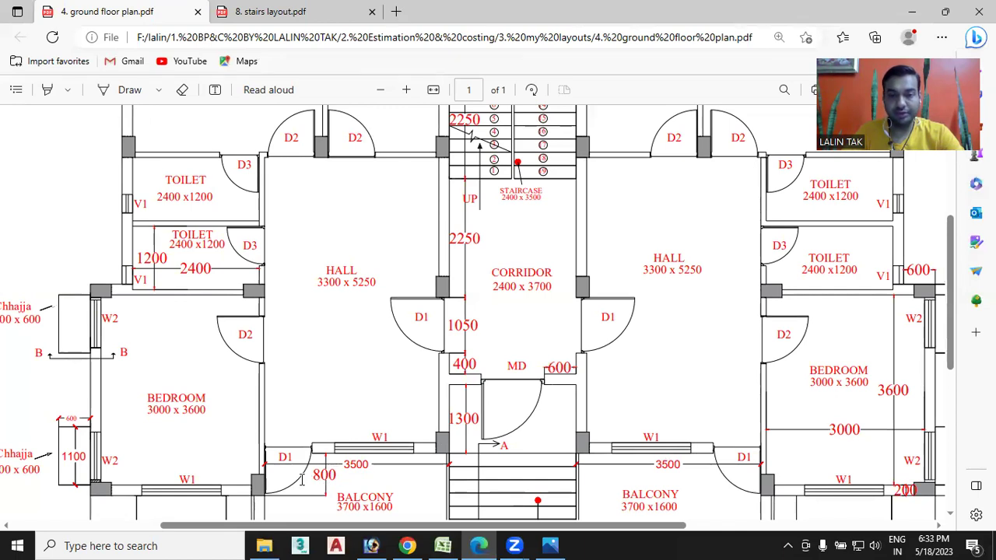
left_click(414, 544)
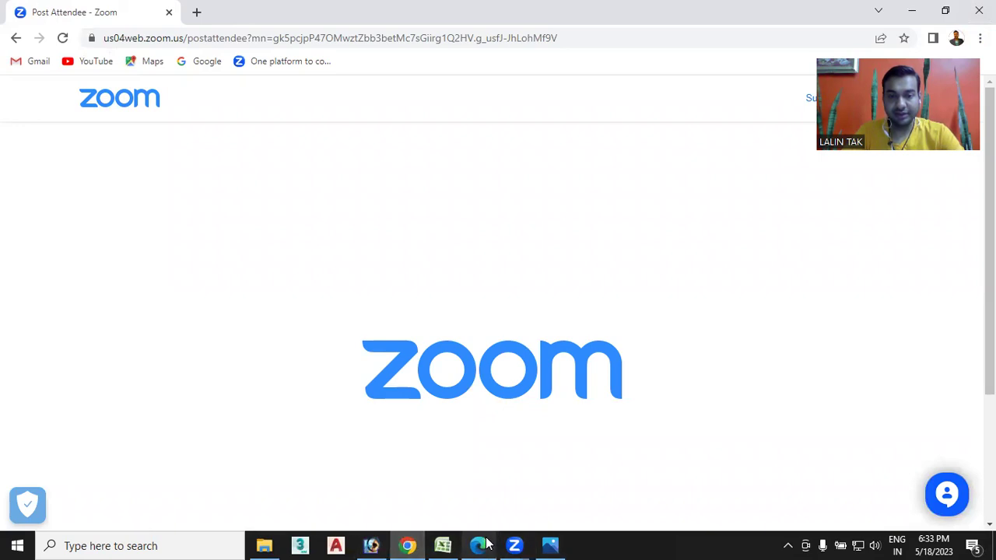
left_click(442, 545)
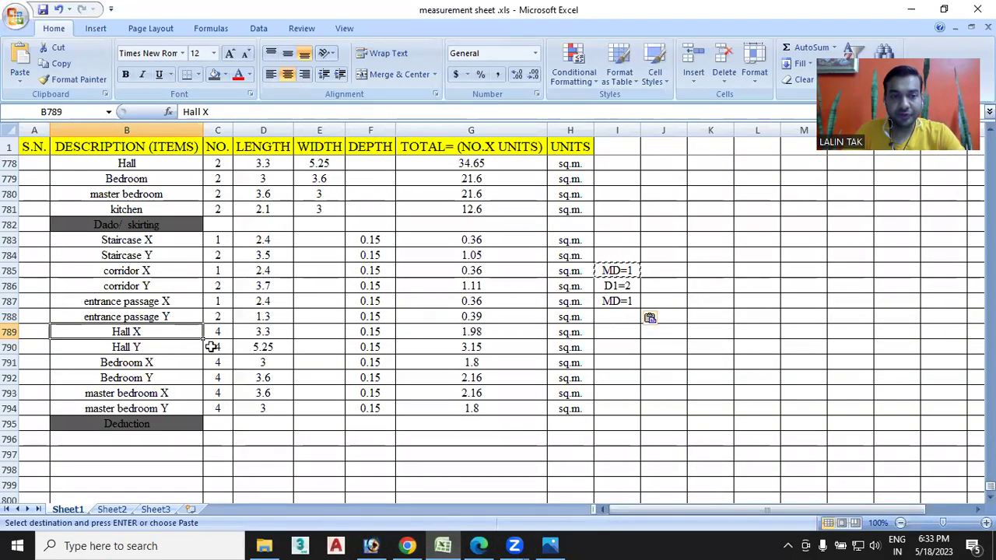
Add door notes D1=2 and D2=4 beside the Hall X row
left_click(611, 332)
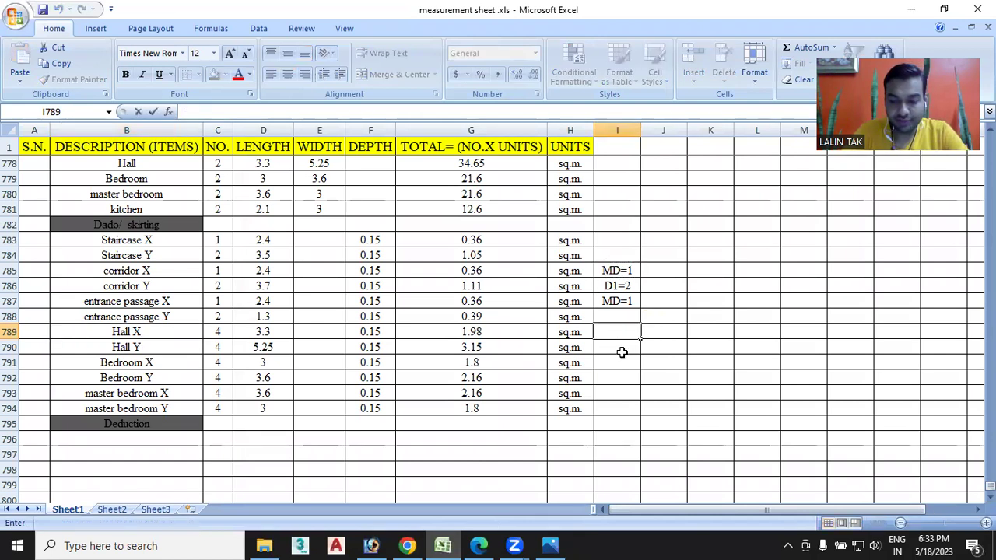
type("D1=2")
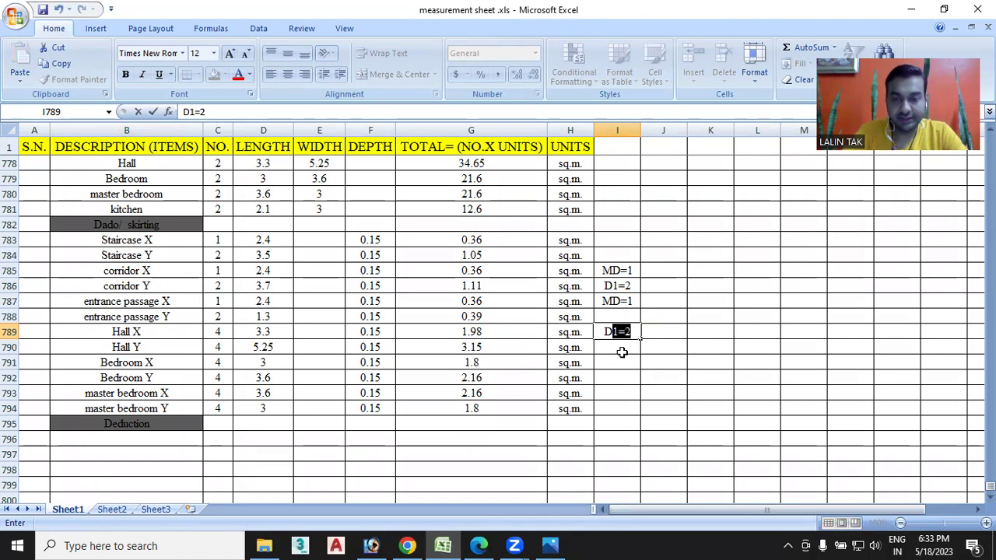
key("Tab")
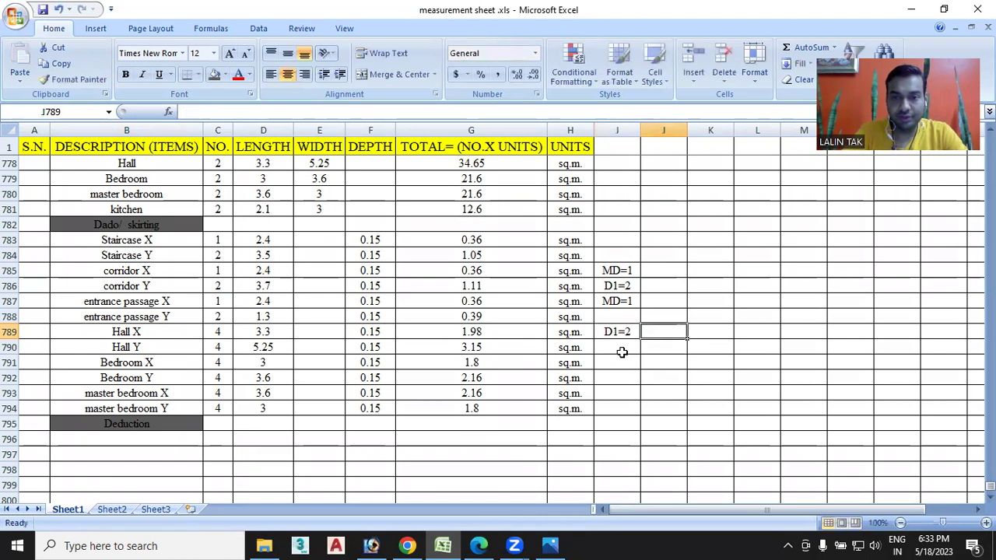
type("D")
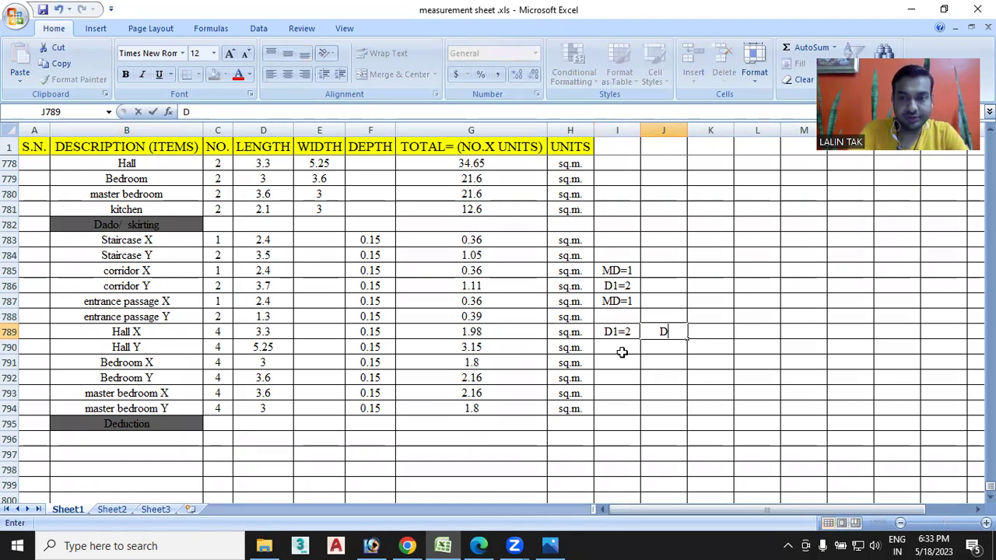
type("2=4")
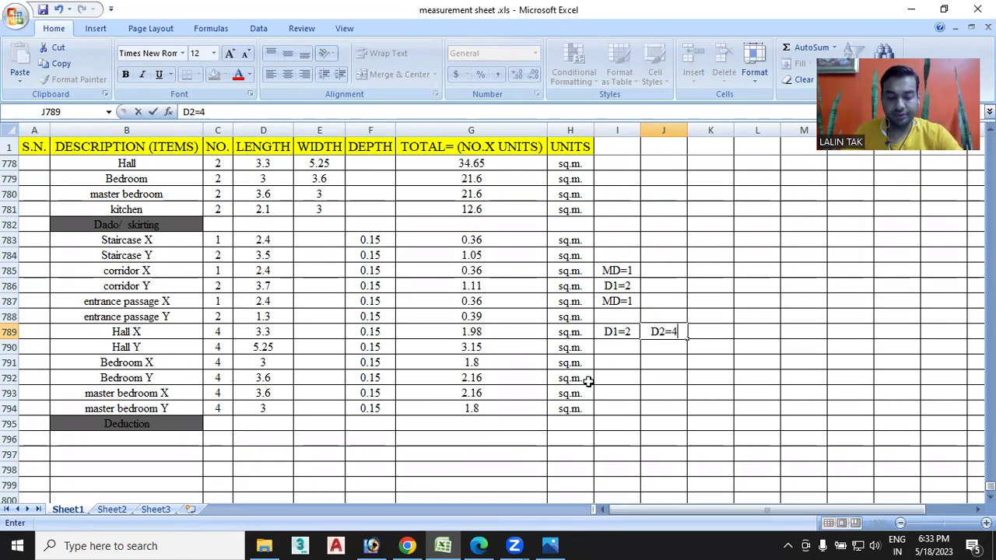
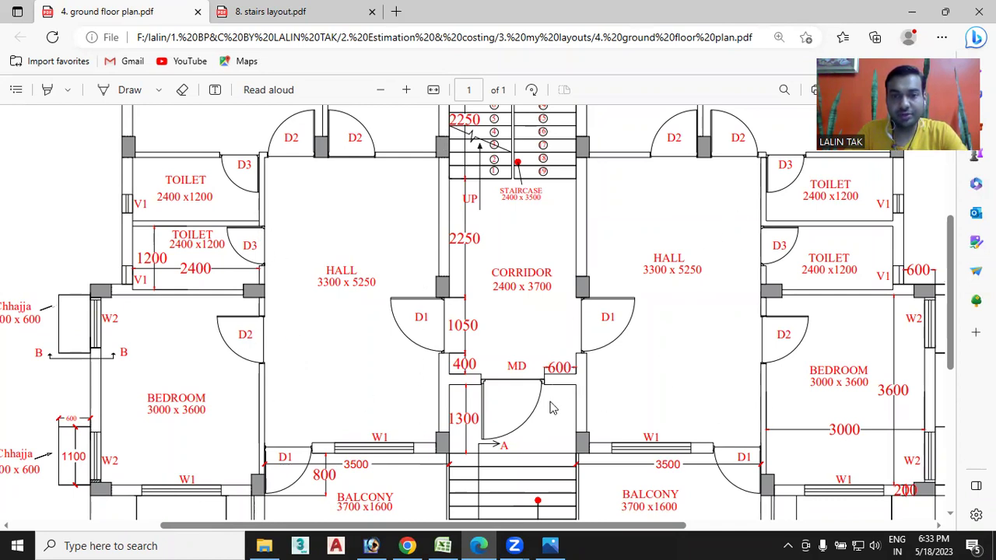
Enter door notes D1=2 and D2 in I790:J790 beside the Hall Y row
left_click(447, 545)
double_click(619, 347)
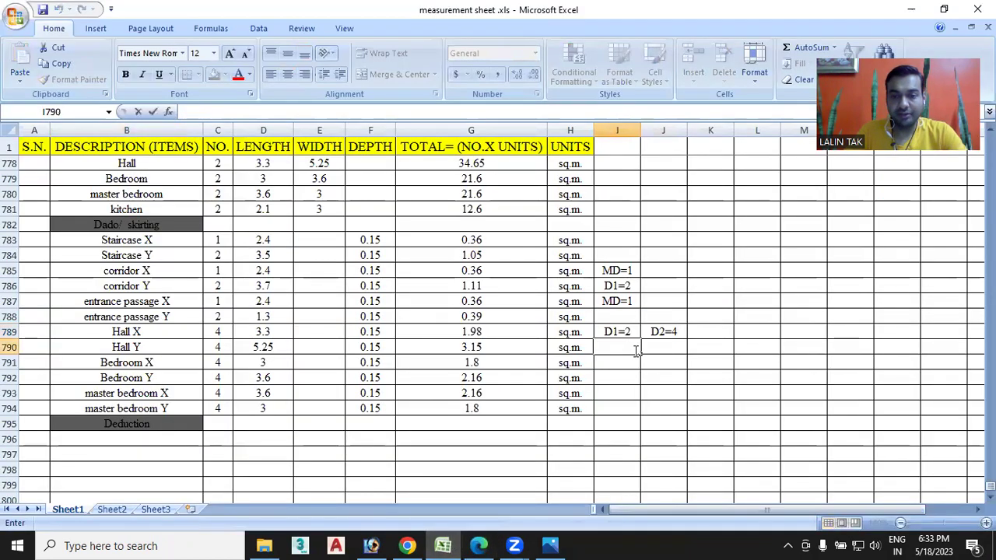
type("D1")
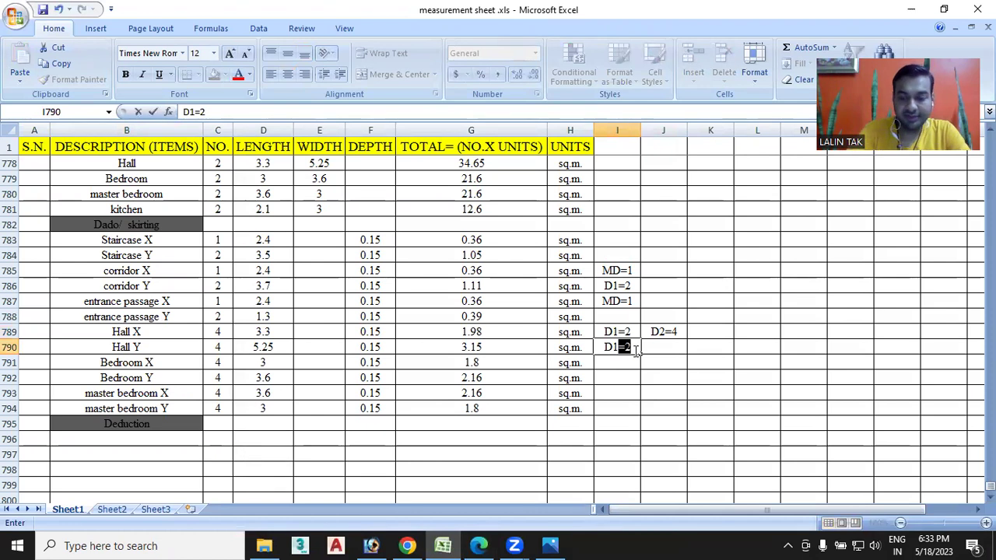
key("Tab")
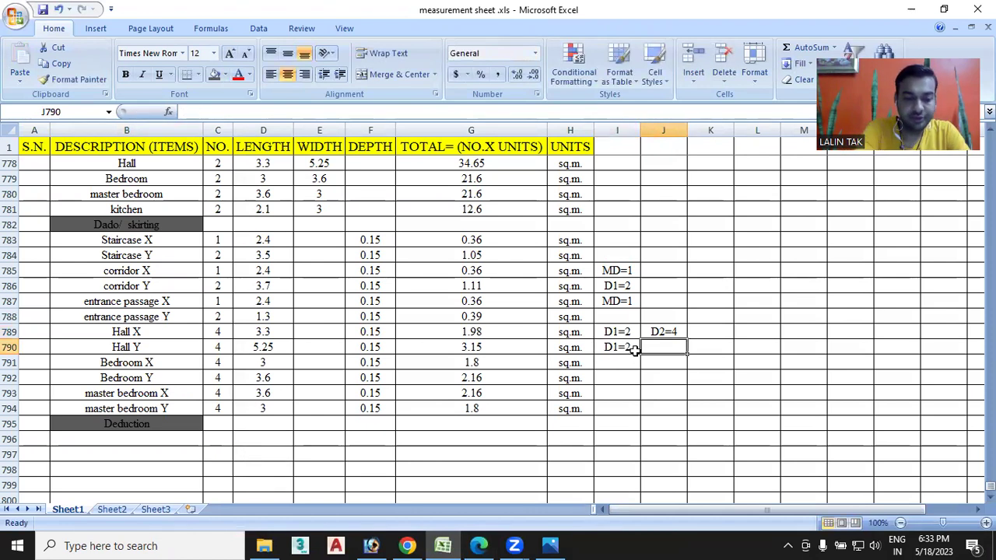
type("D2=4")
key("Tab")
Correct the D2 note to D2=2, add D3=2 in K790, and show the floor plan PDF
key("Left")
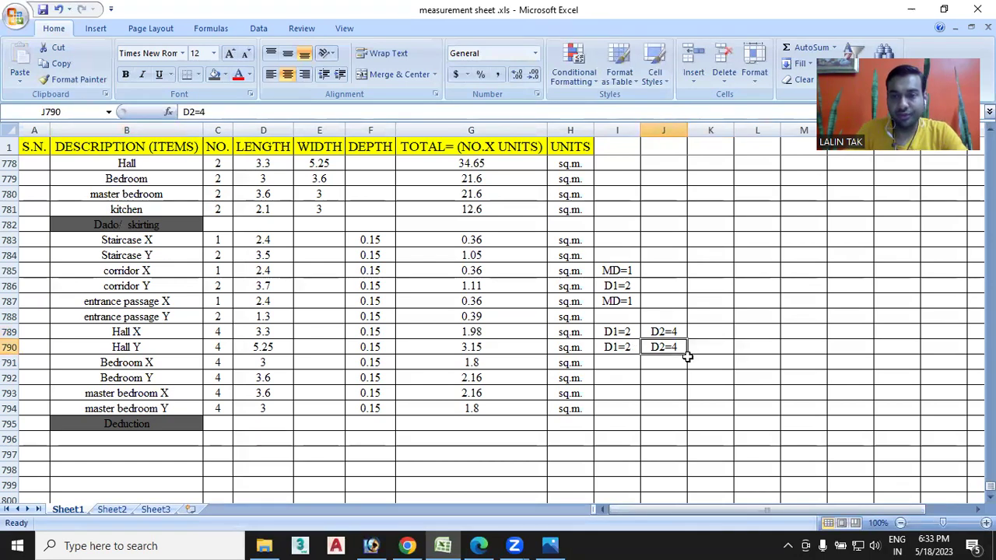
double_click(682, 349)
key("BackSpace")
type("2")
double_click(701, 348)
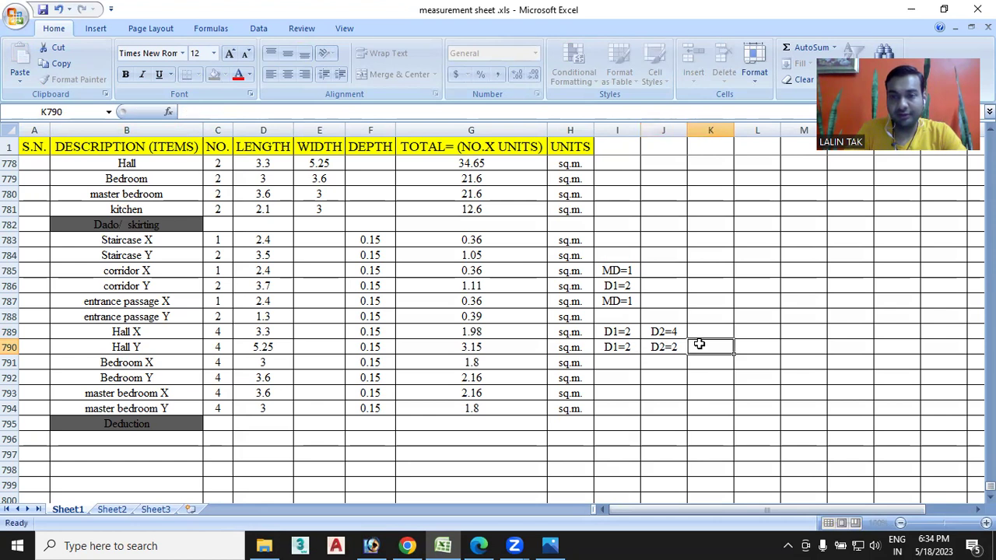
type("D3")
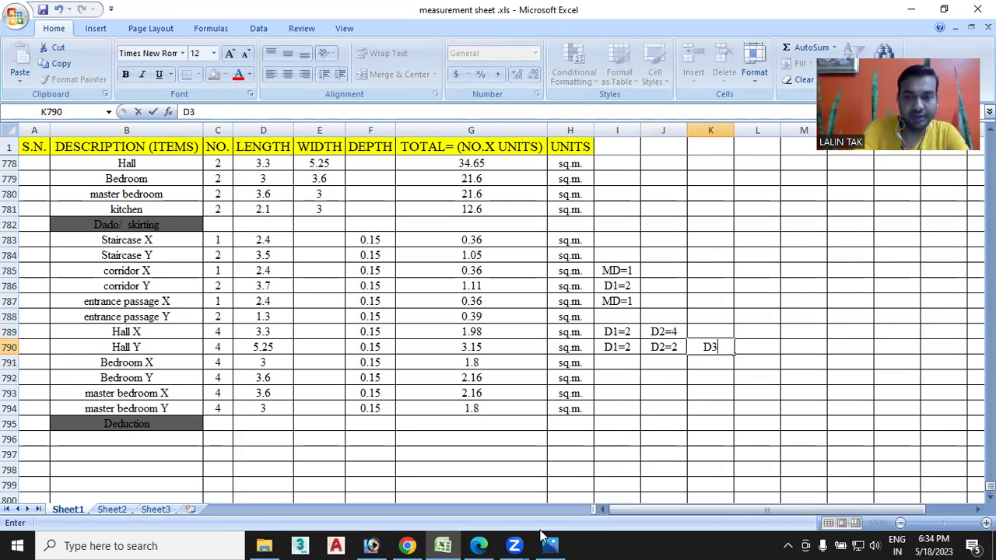
type("=2")
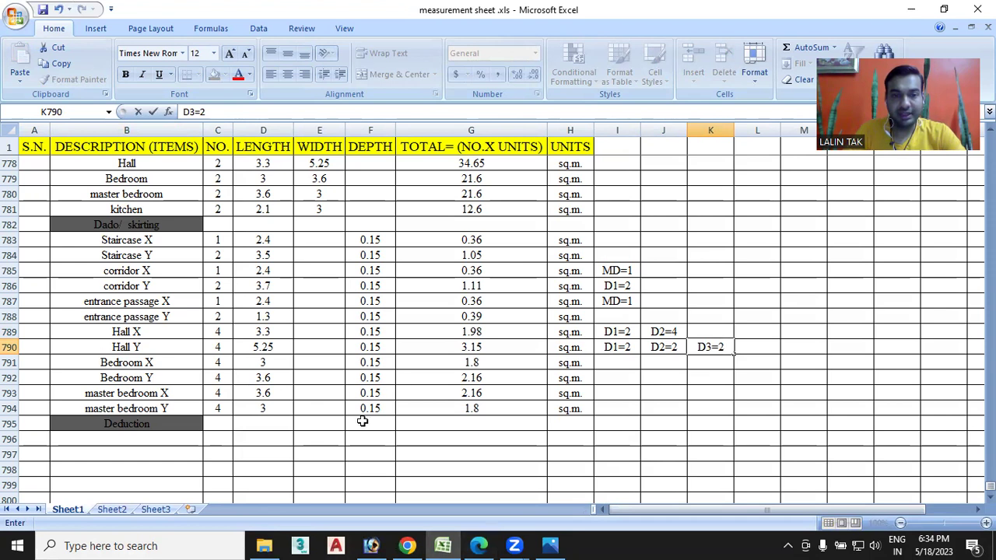
left_click(608, 363)
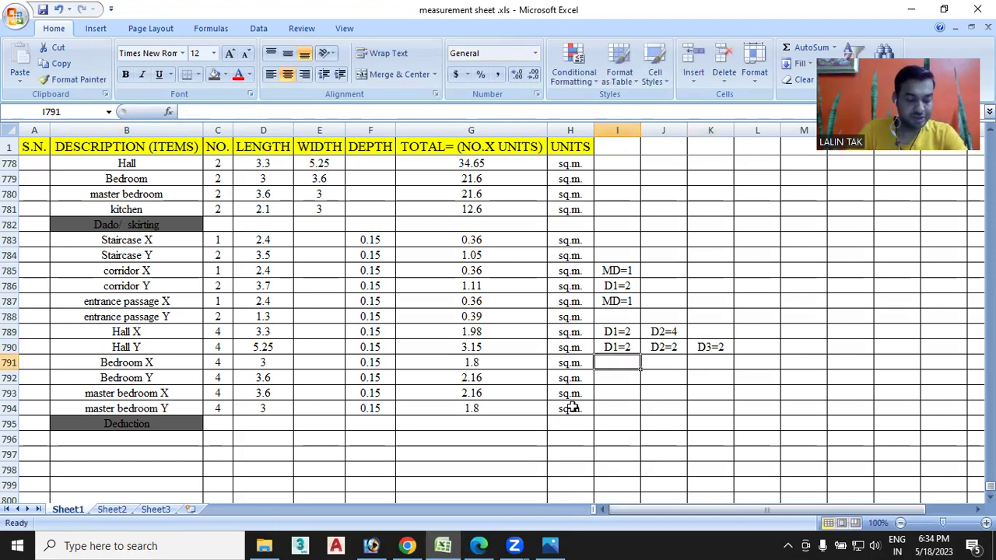
left_click(477, 545)
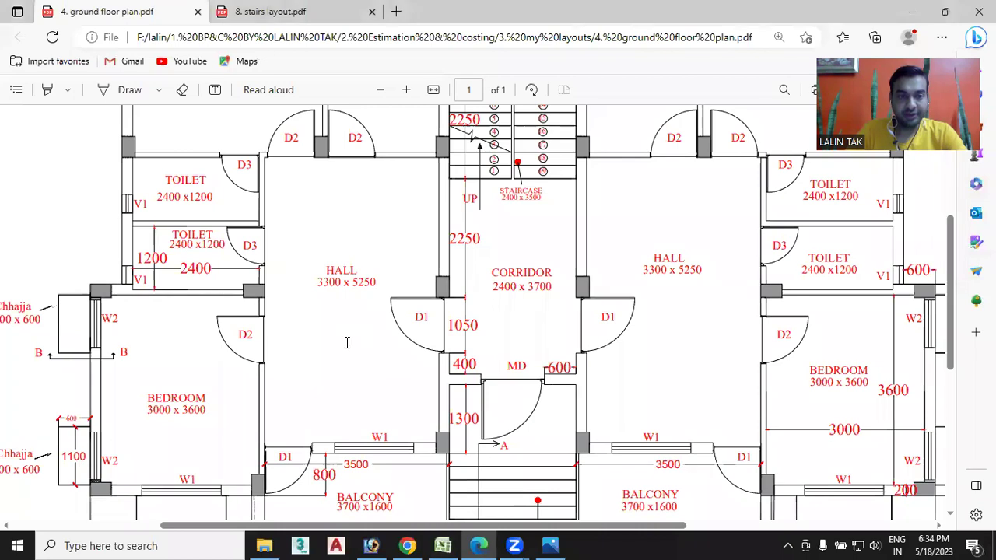
Check the floor plan, then copy D2=2 from J790 into I792 beside Bedroom Y
scroll(229, 428, "down", 2)
scroll(229, 427, "up", 1)
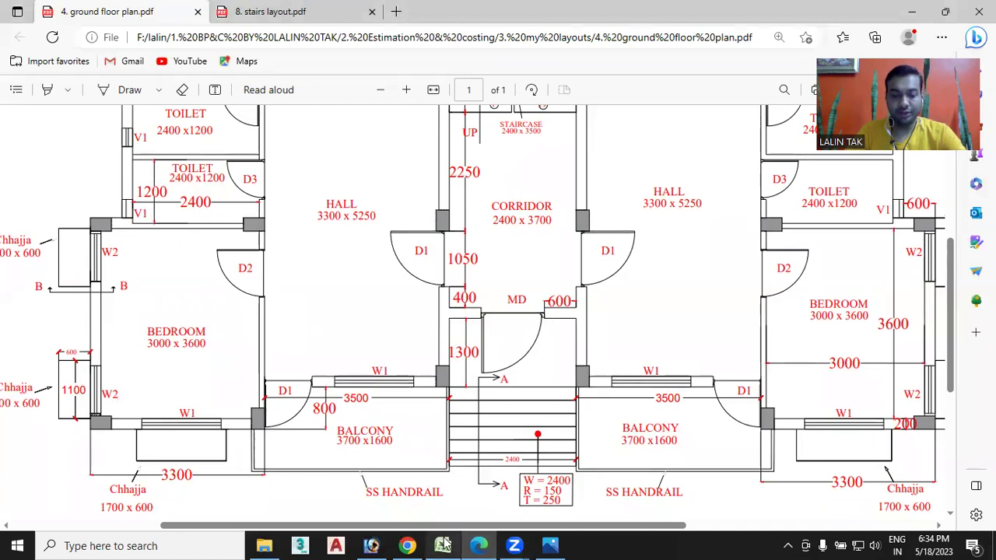
left_click(447, 486)
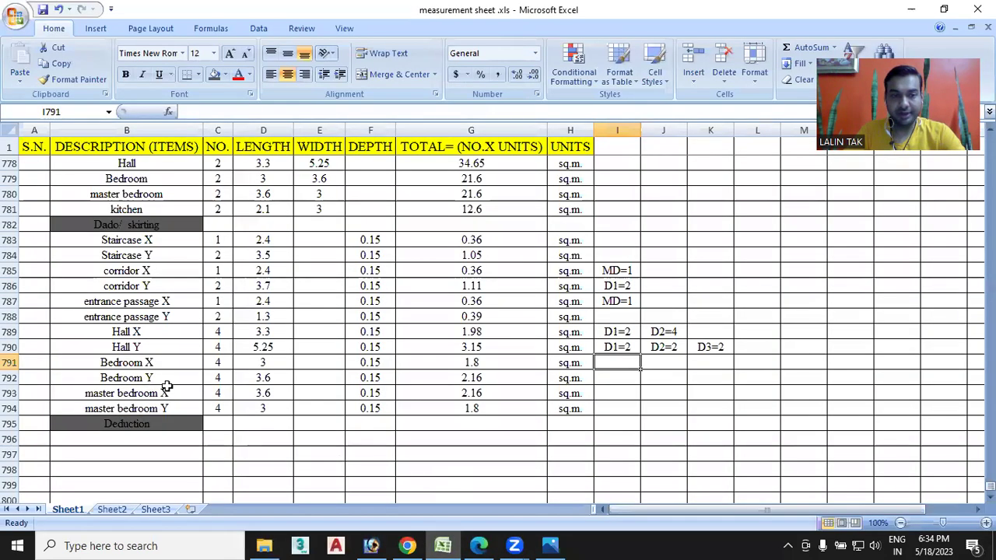
left_click(622, 380)
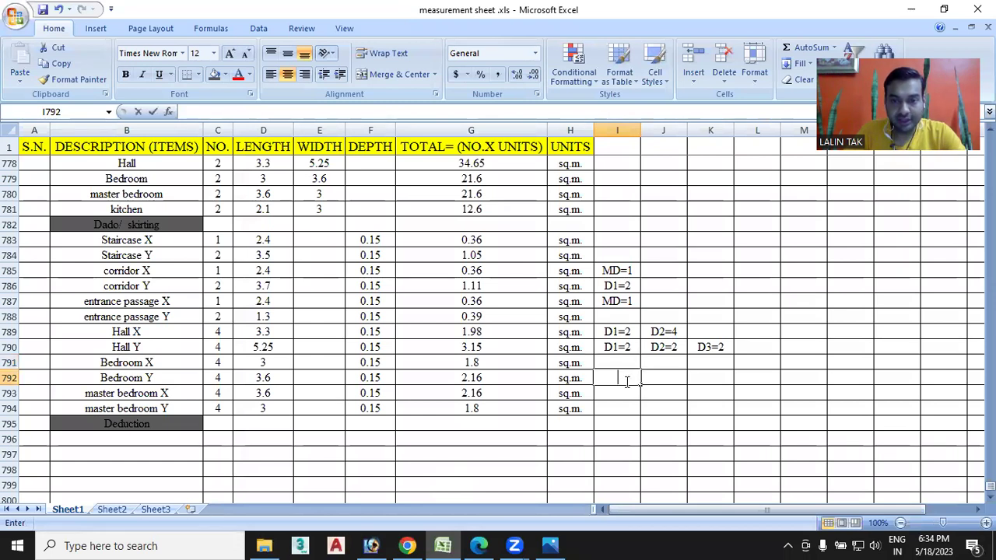
left_click(677, 342)
key("ctrl+c")
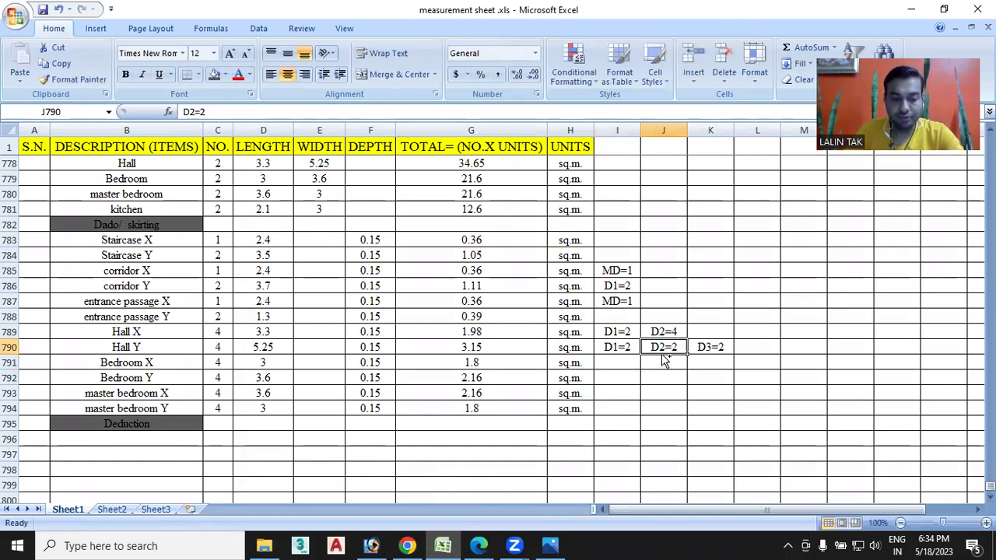
left_click(620, 380)
key("ctrl+v")
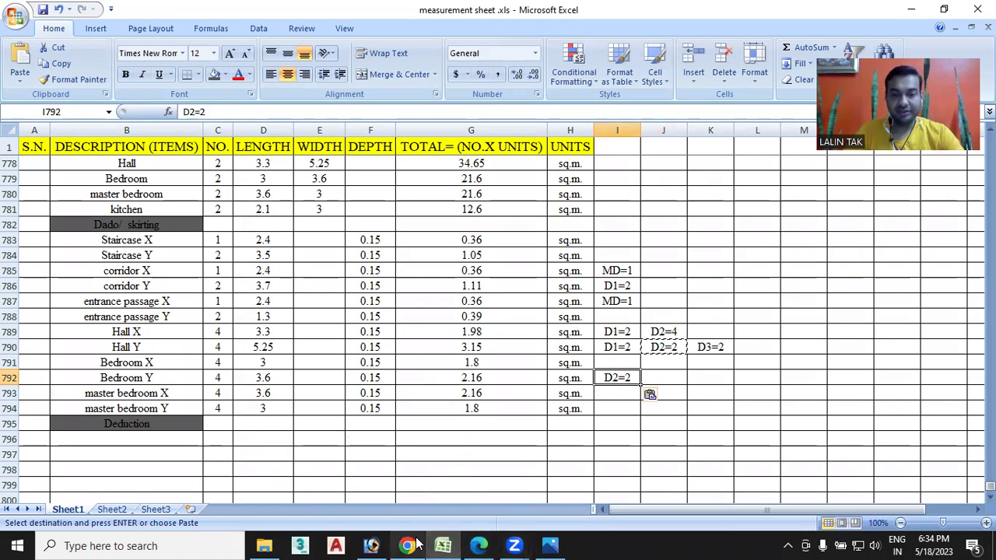
Recheck the door locations on the floor plan PDF and return to the measurement sheet
left_click(479, 546)
scroll(476, 383, "up", 3)
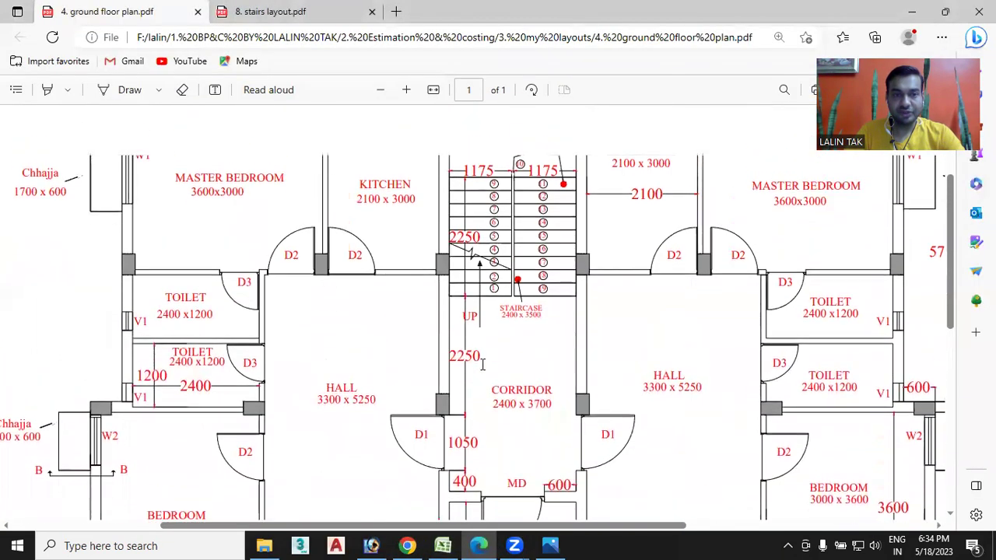
scroll(476, 383, "up", 2)
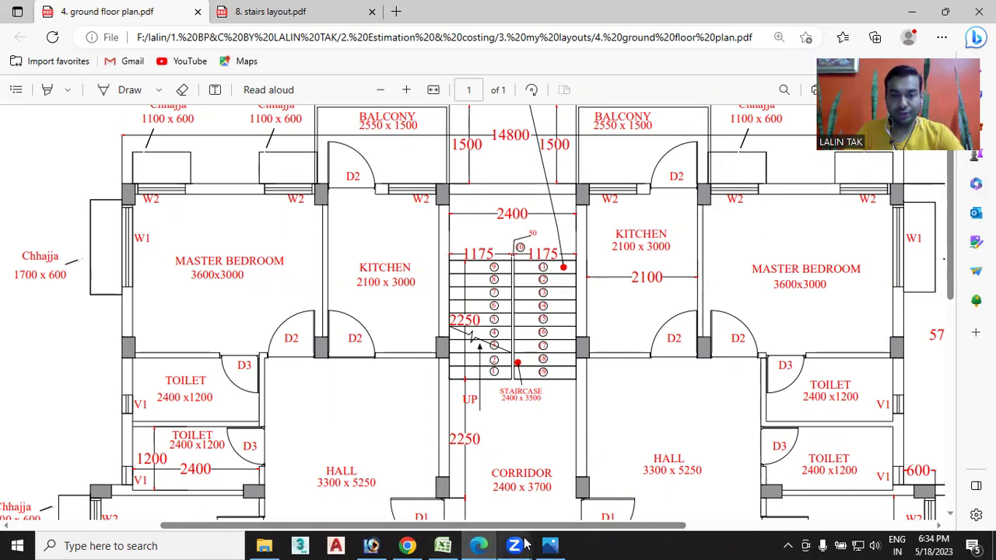
left_click(442, 546)
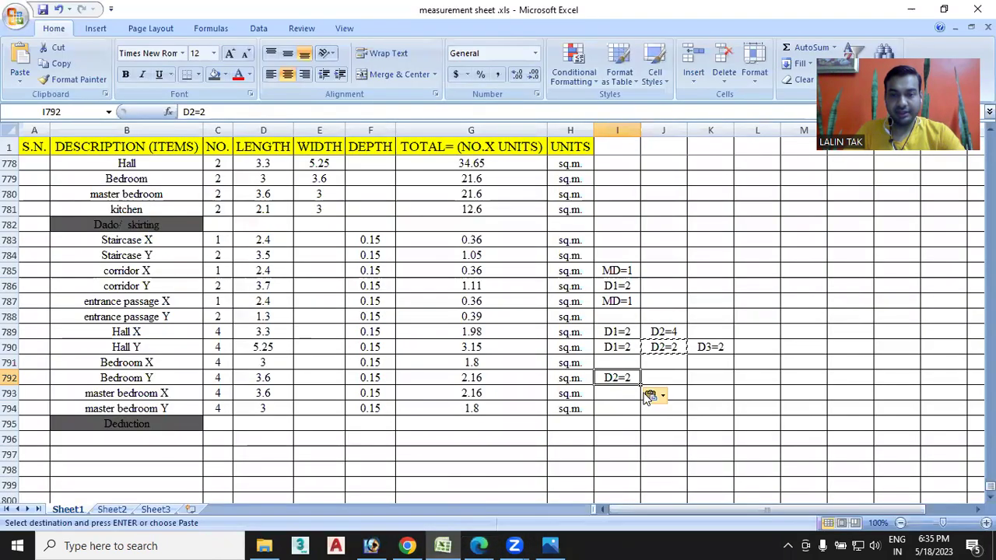
Copy the D2=2 note from I792 into I793 beside master bedroom X
double_click(618, 394)
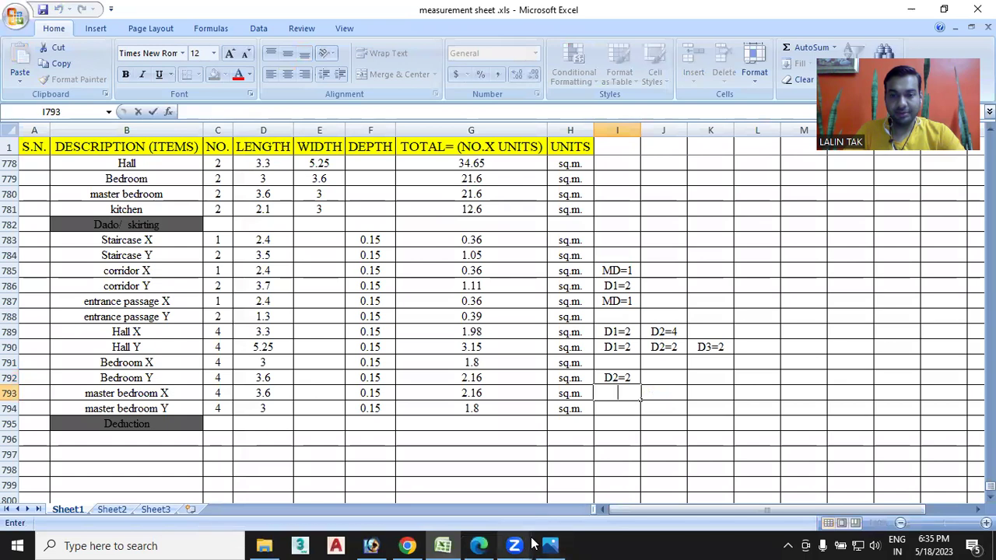
left_click(479, 545)
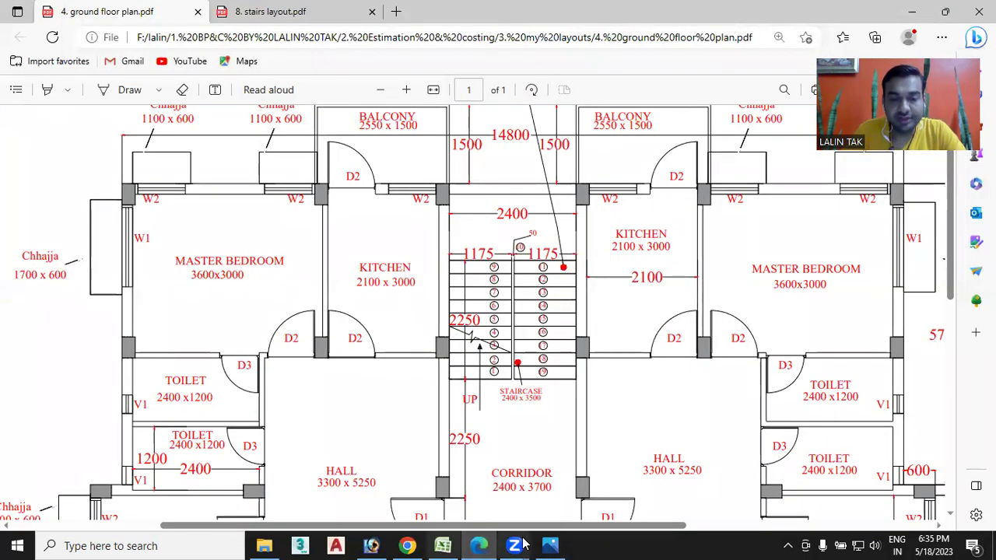
left_click(443, 546)
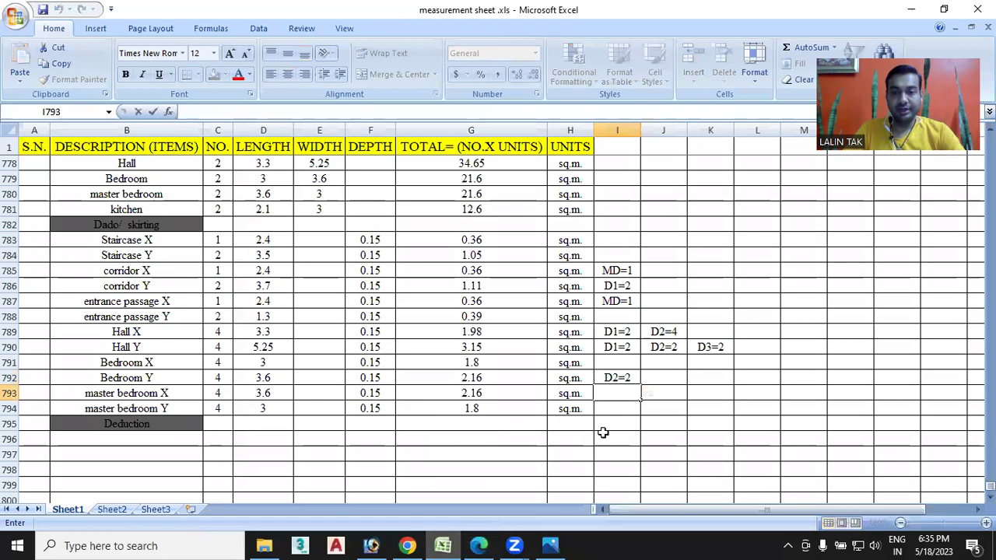
left_click(627, 377)
key("ctrl+c")
left_click(622, 396)
key("ctrl+v")
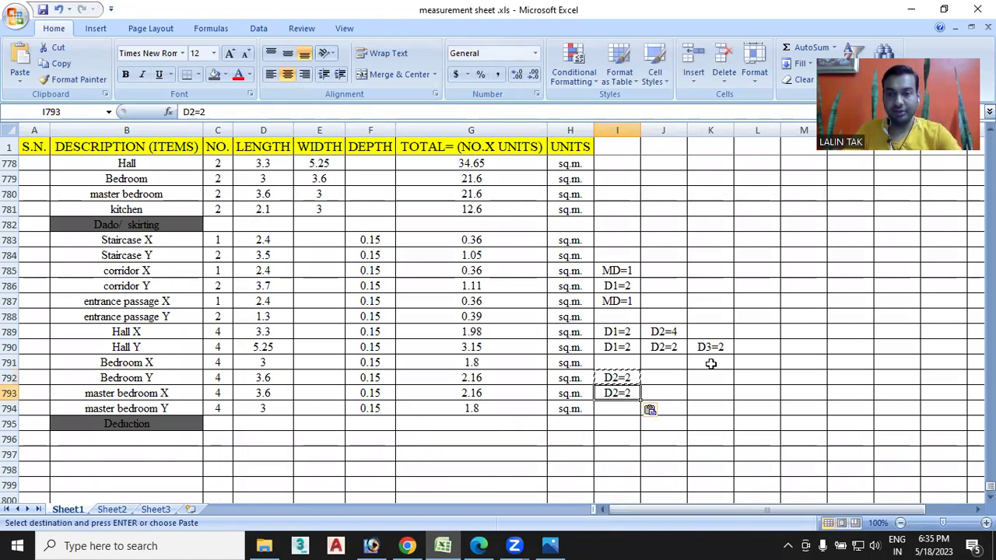
Copy D3=2 from K790 into J793, recheck the plan, and clear the copy marquee
left_click(711, 347)
key("ctrl+c")
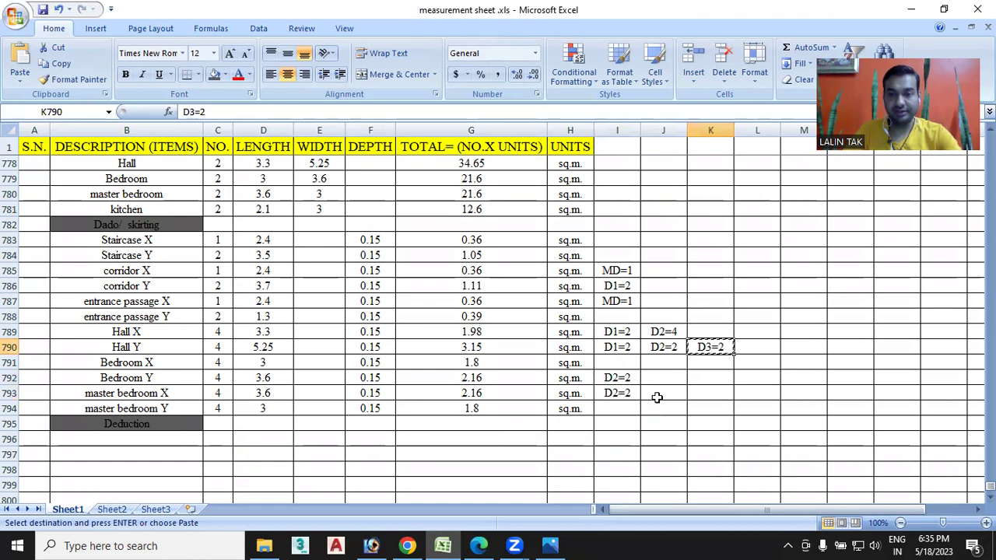
left_click(657, 395)
key("ctrl+v")
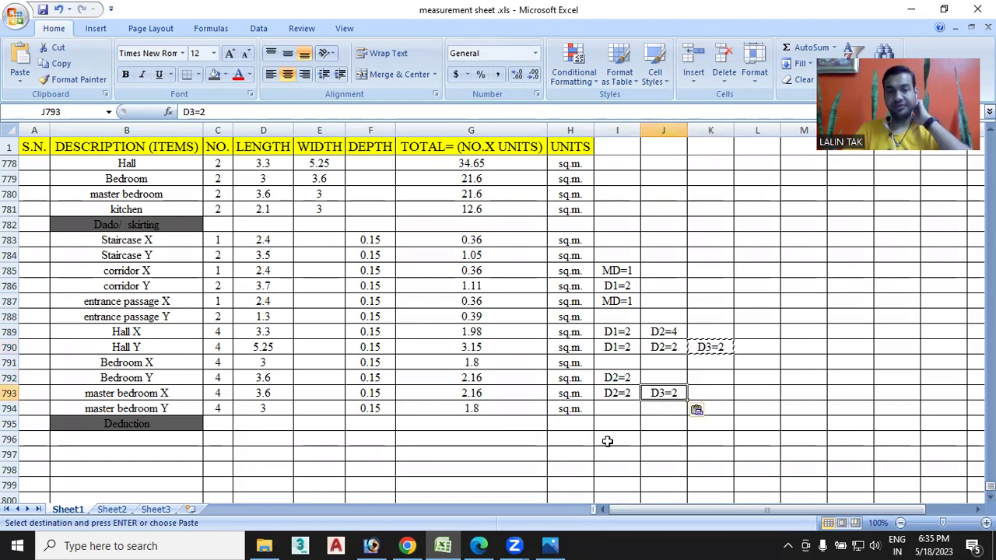
left_click(479, 545)
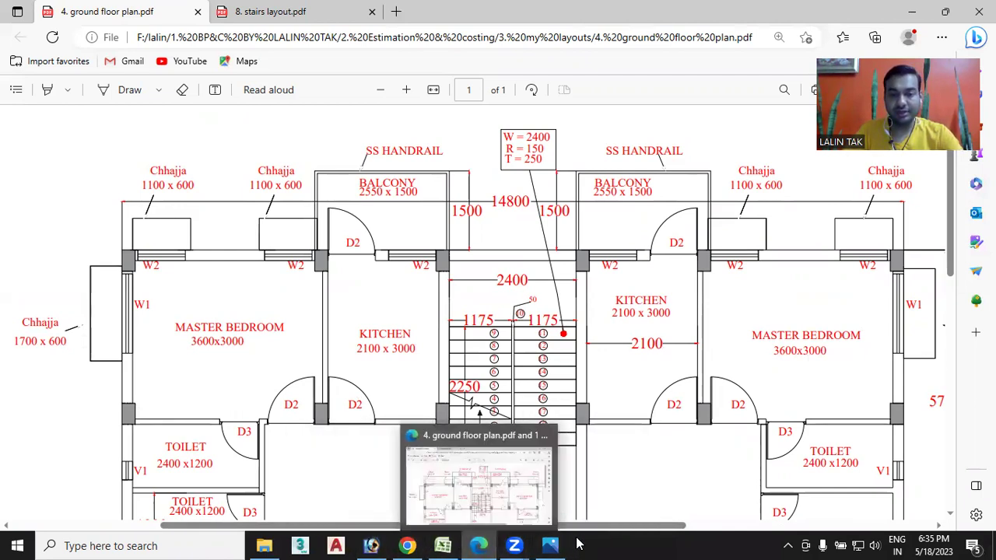
left_click(443, 546)
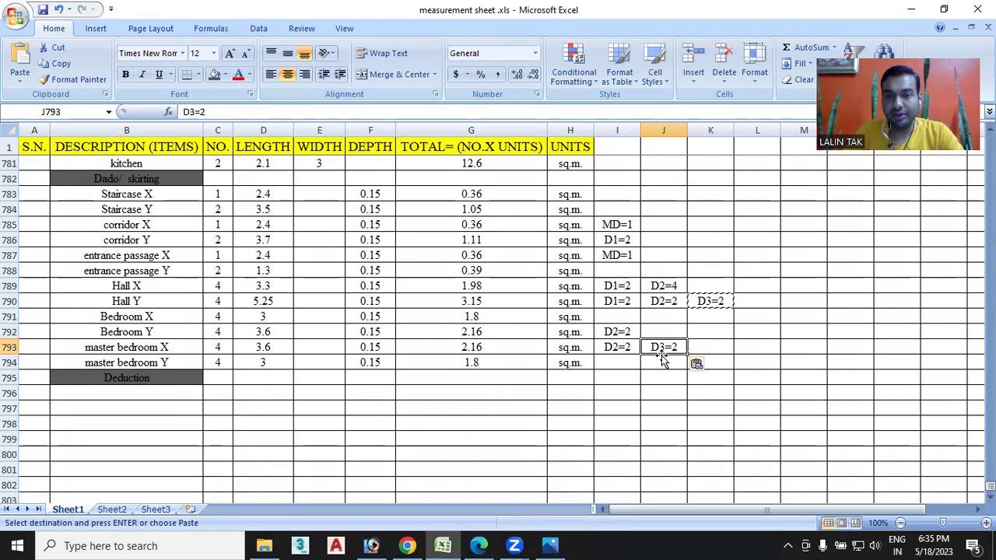
left_click(623, 409)
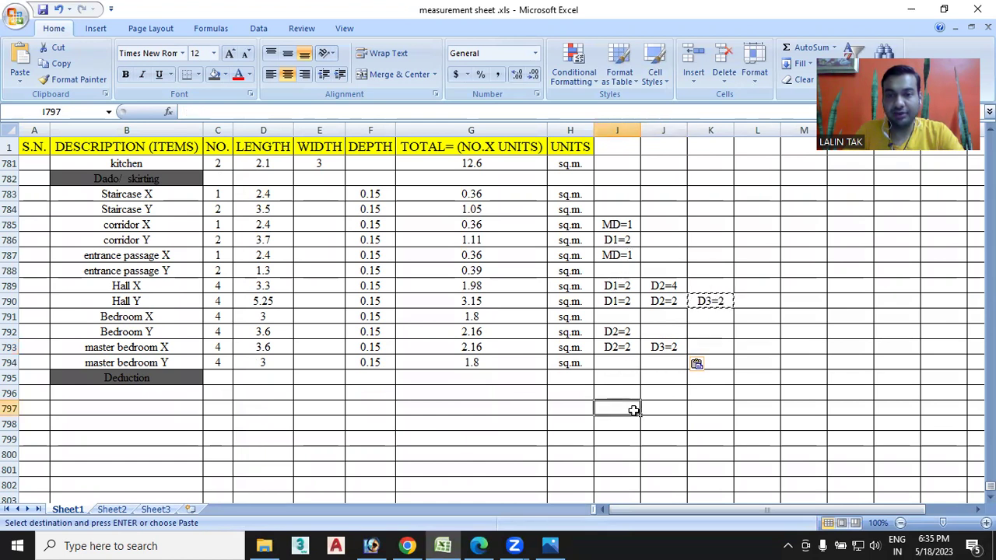
left_click(724, 331)
key("Escape")
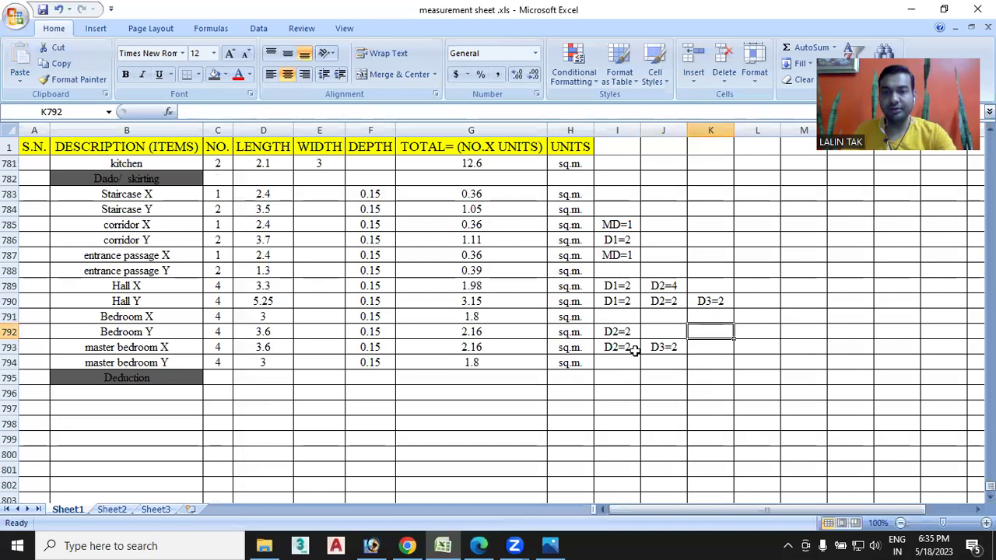
Copy the door size labels MD to D3 from B663:B666
scroll(316, 316, "up", 2)
scroll(106, 302, "up", 4)
scroll(127, 306, "up", 2)
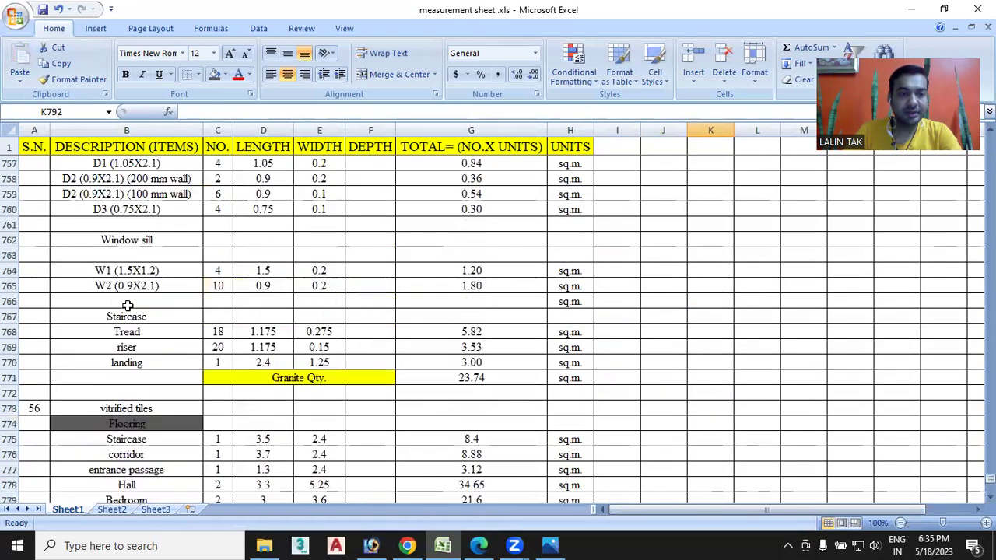
scroll(127, 306, "up", 2)
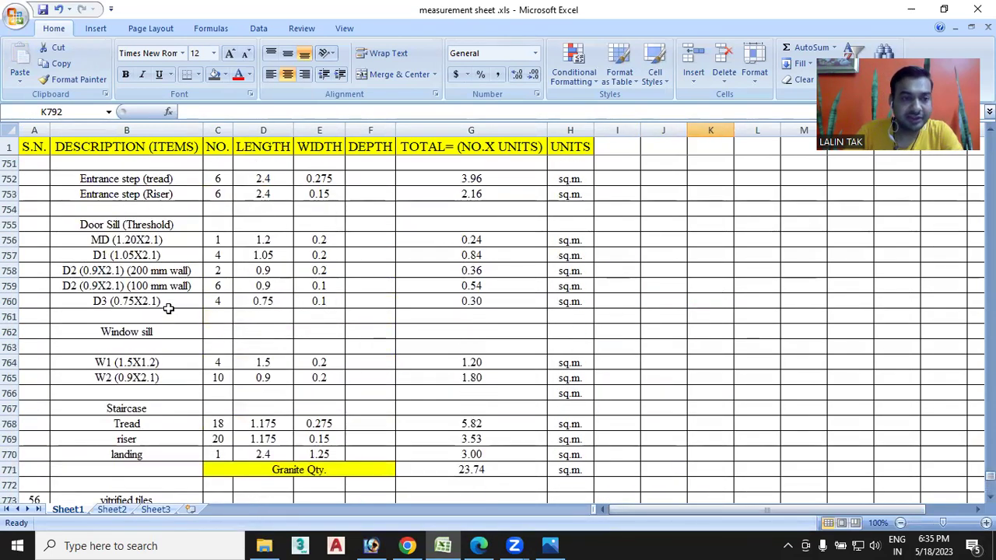
scroll(168, 309, "up", 2)
scroll(170, 308, "up", 2)
scroll(173, 305, "up", 3)
scroll(172, 306, "up", 2)
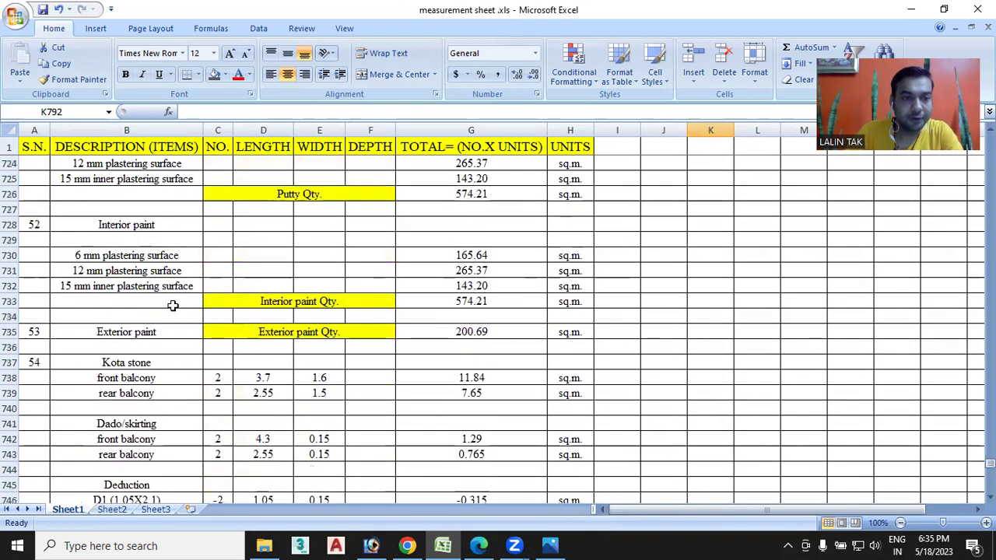
scroll(173, 306, "up", 5)
scroll(173, 306, "up", 2)
scroll(173, 306, "up", 2)
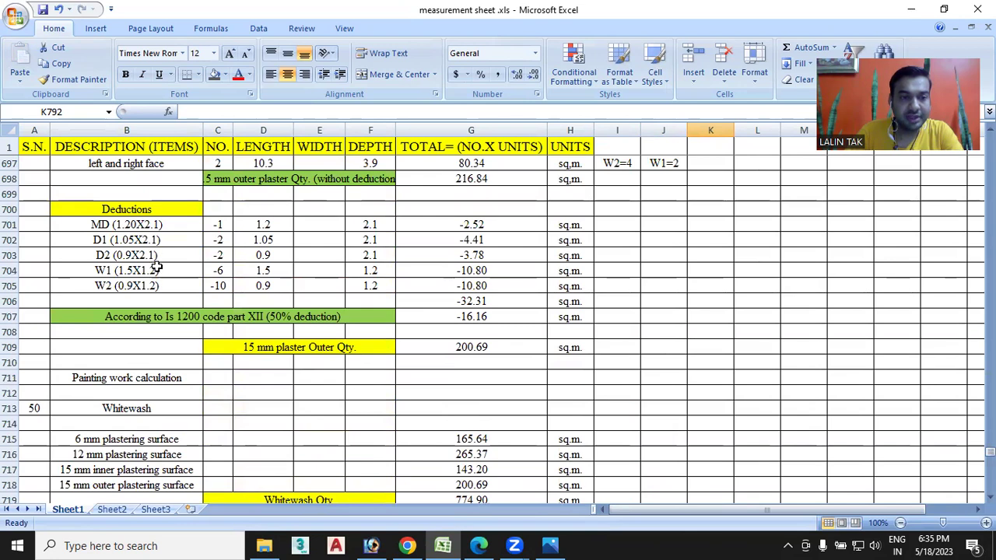
scroll(158, 267, "up", 2)
scroll(158, 269, "up", 4)
scroll(159, 269, "up", 3)
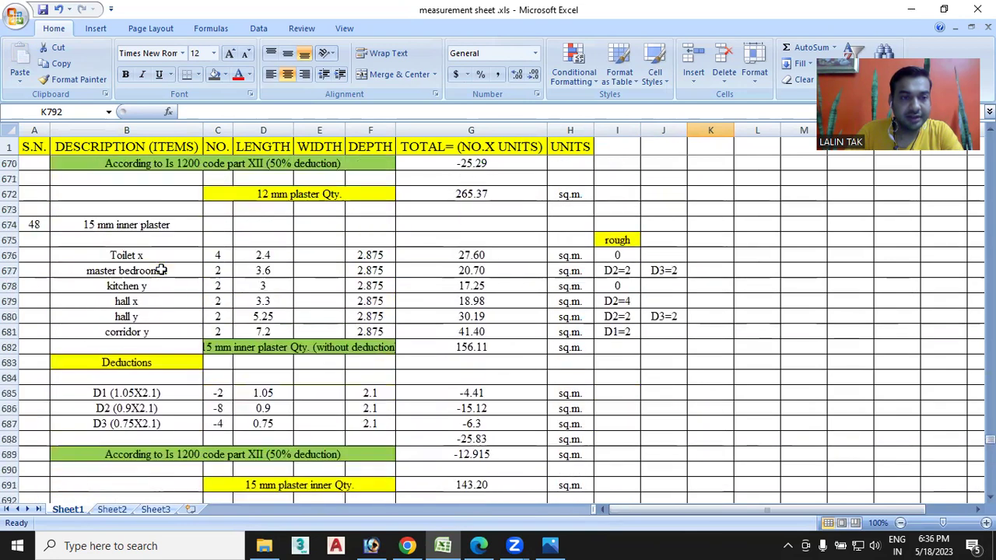
scroll(159, 268, "up", 2)
scroll(160, 269, "up", 1)
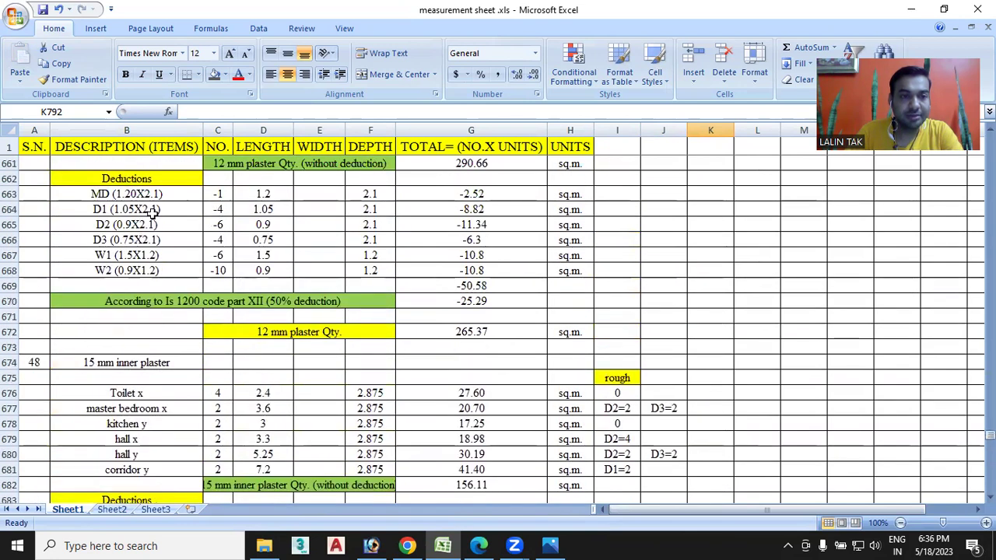
left_click_drag(162, 194, 160, 245)
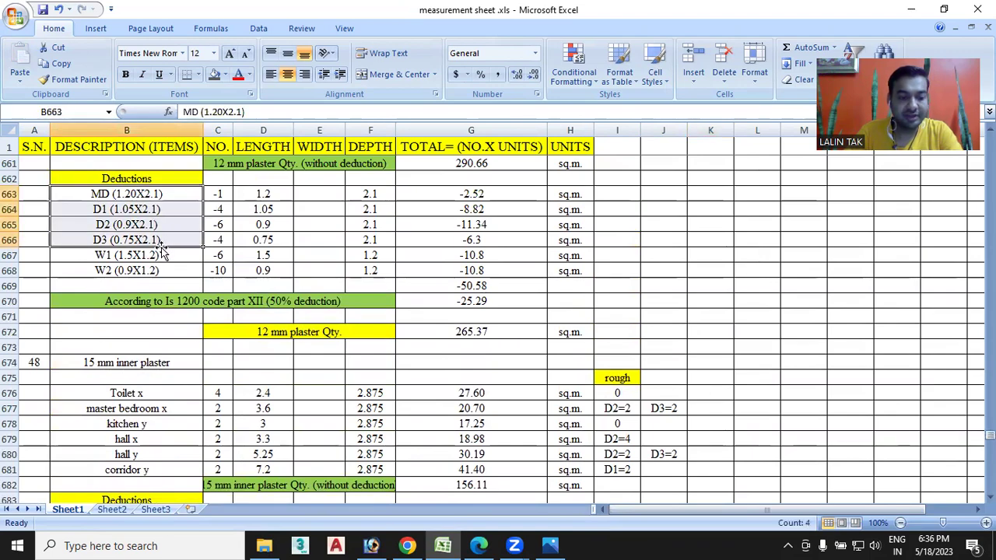
key("ctrl+c")
Paste the door labels into B796:B799 under the Deduction heading
scroll(160, 261, "down", 5)
scroll(162, 260, "down", 8)
scroll(163, 265, "down", 11)
scroll(165, 273, "down", 9)
scroll(166, 277, "down", 11)
scroll(160, 274, "down", 1)
scroll(156, 271, "up", 3)
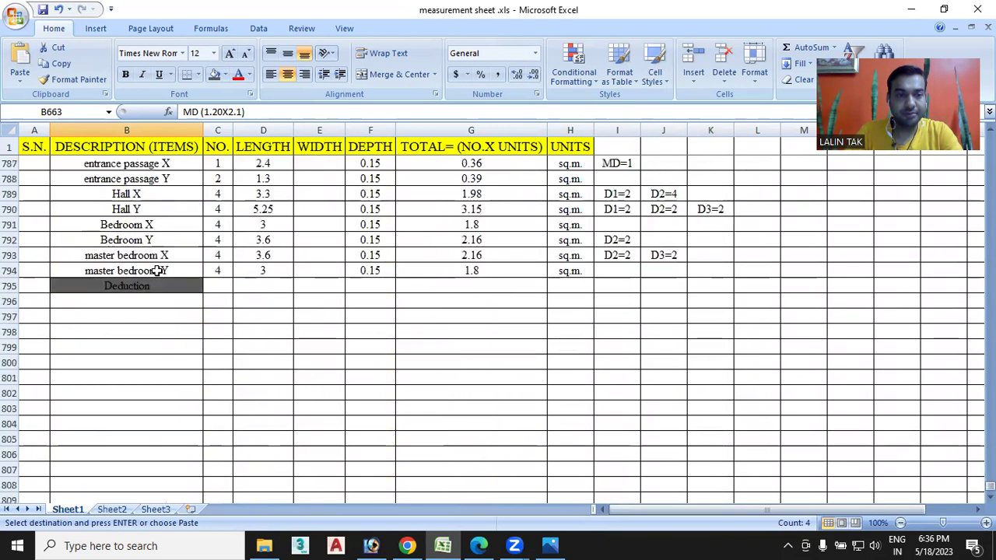
left_click_drag(146, 304, 149, 346)
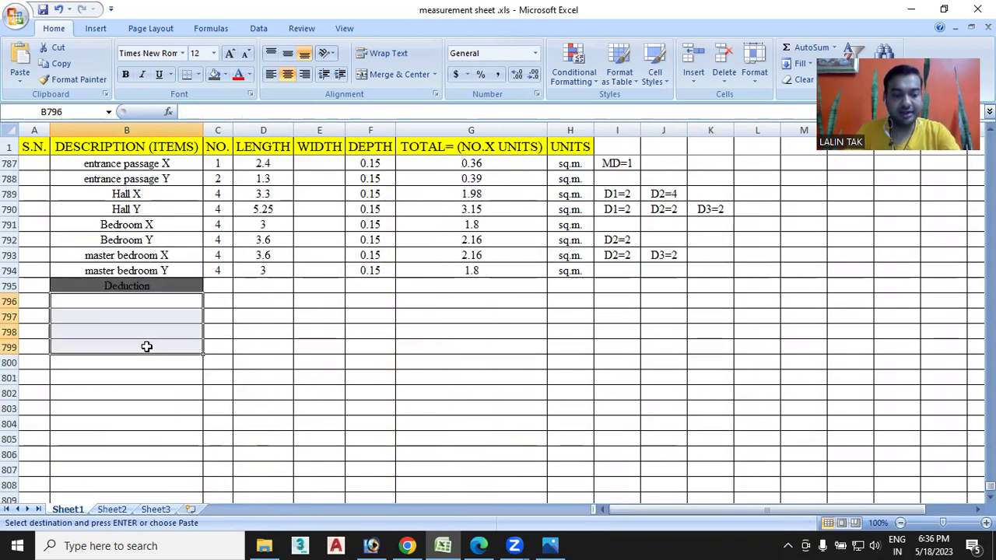
key("ctrl+v")
Enter door counts -2 for MD and -6 for D1 after checking the door notes
double_click(221, 301)
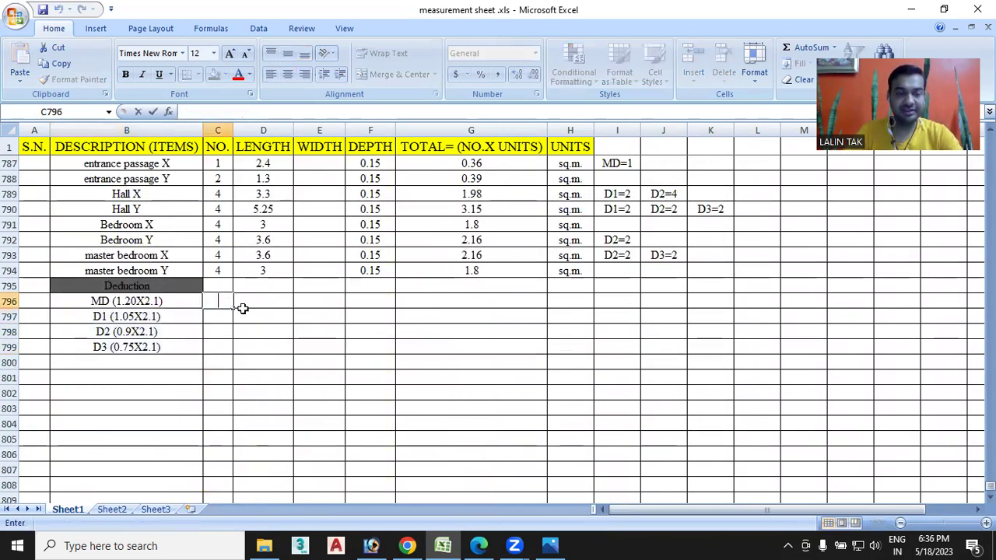
scroll(280, 330, "up", 1)
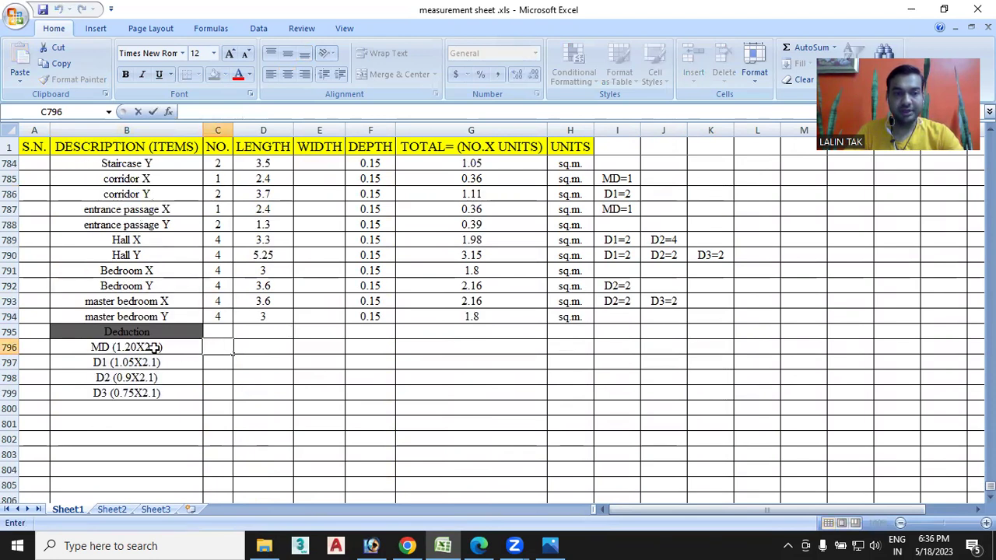
left_click(629, 179)
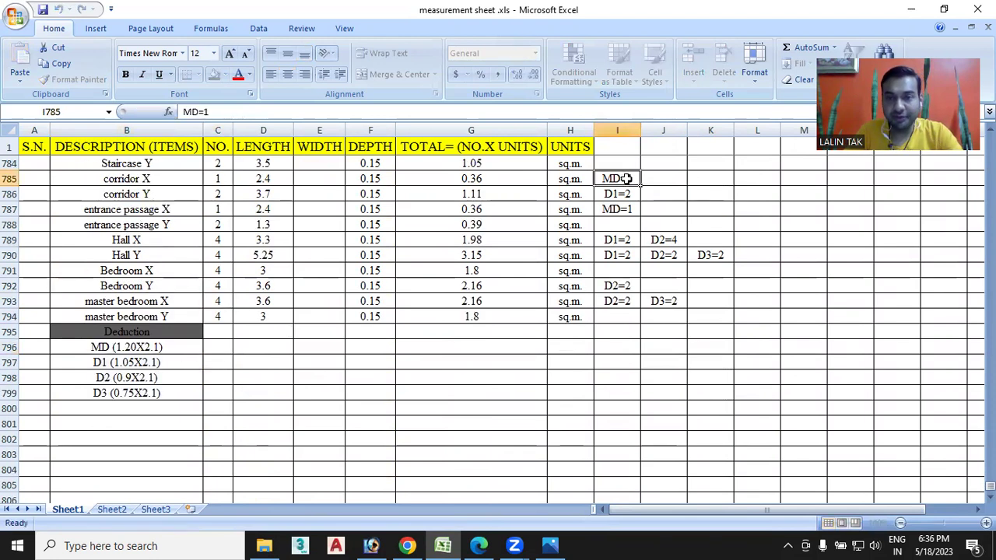
double_click(226, 350)
type("-2")
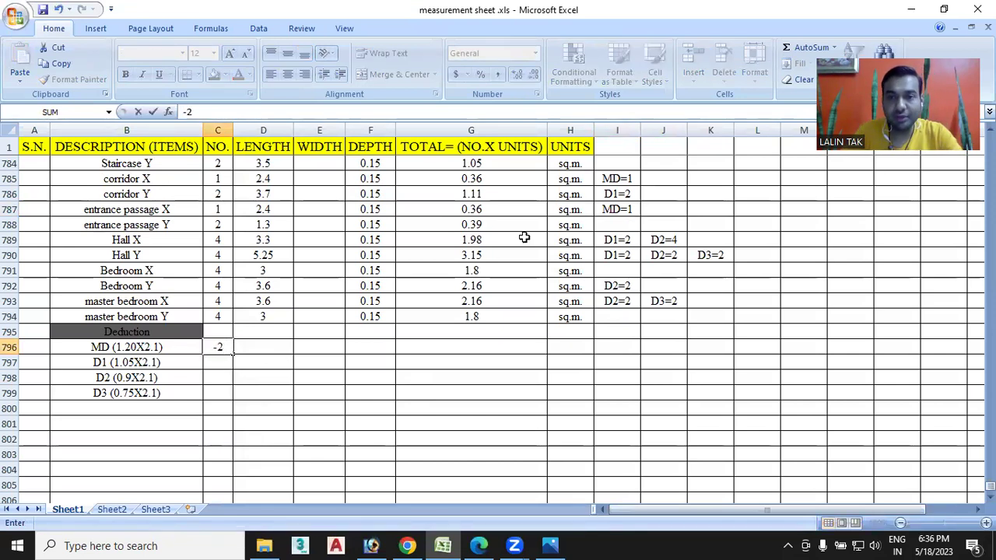
left_click(620, 195)
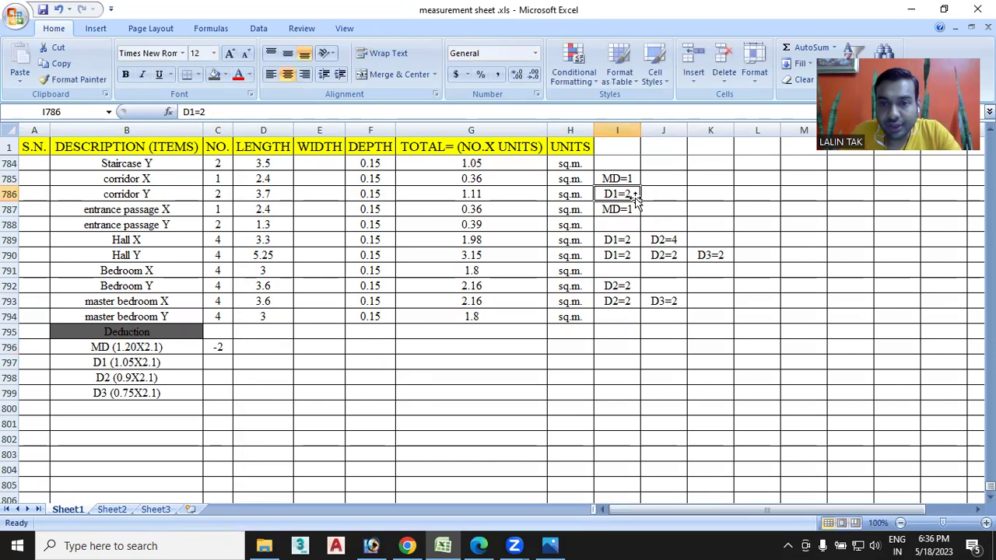
left_click(627, 240)
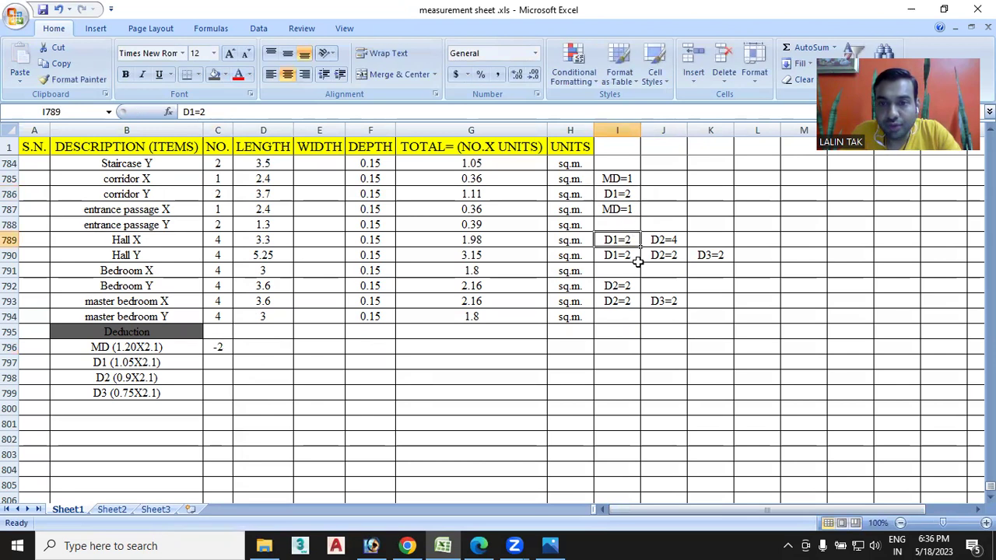
left_click(626, 255)
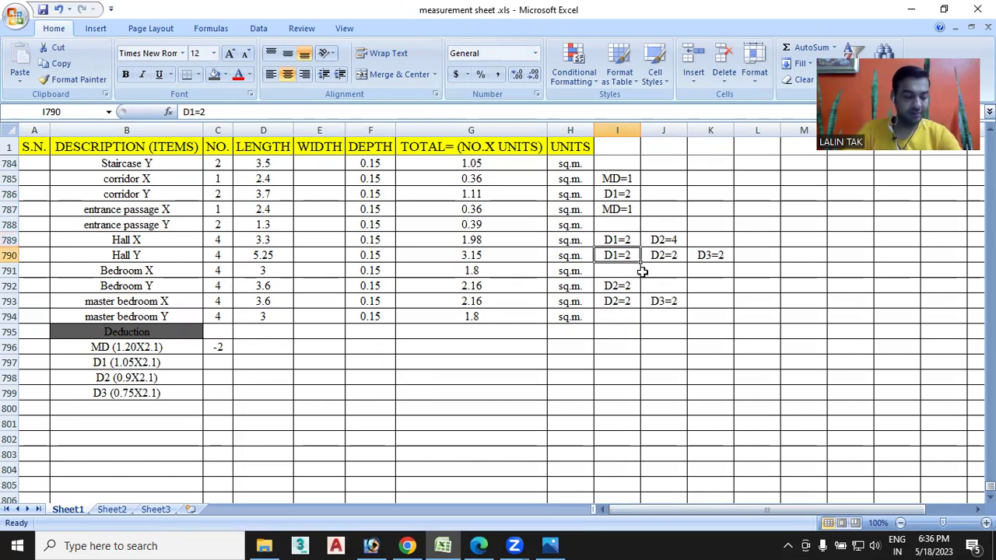
left_click(227, 366)
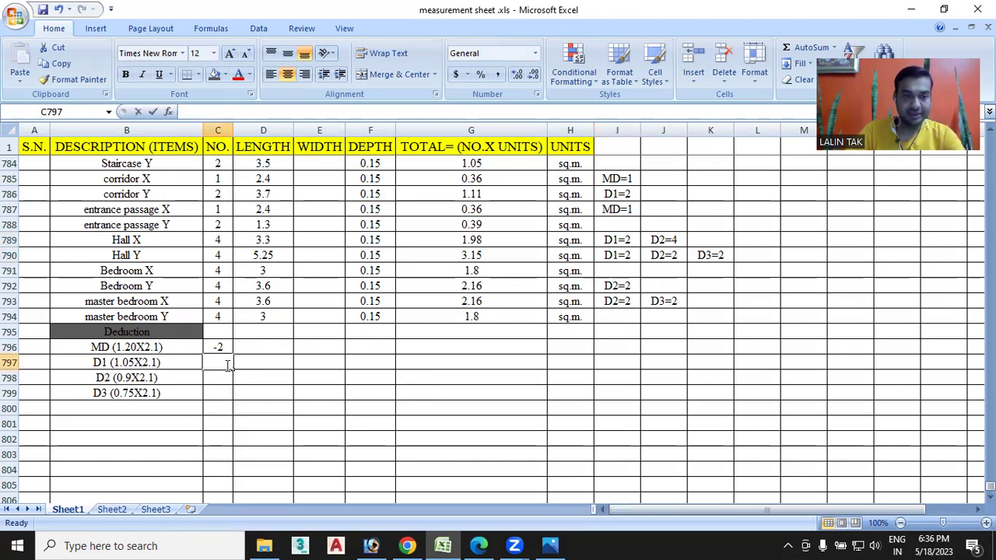
type("-6")
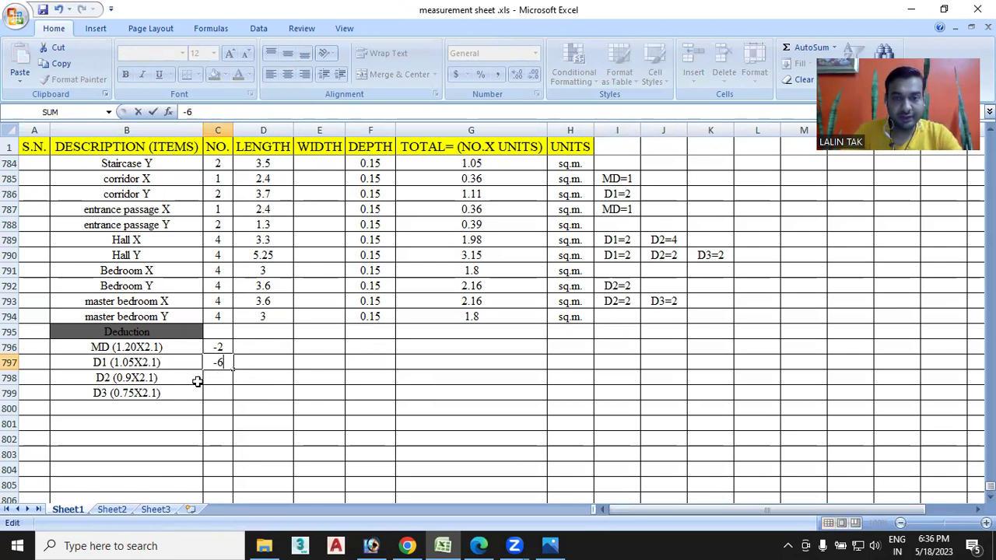
left_click(221, 379)
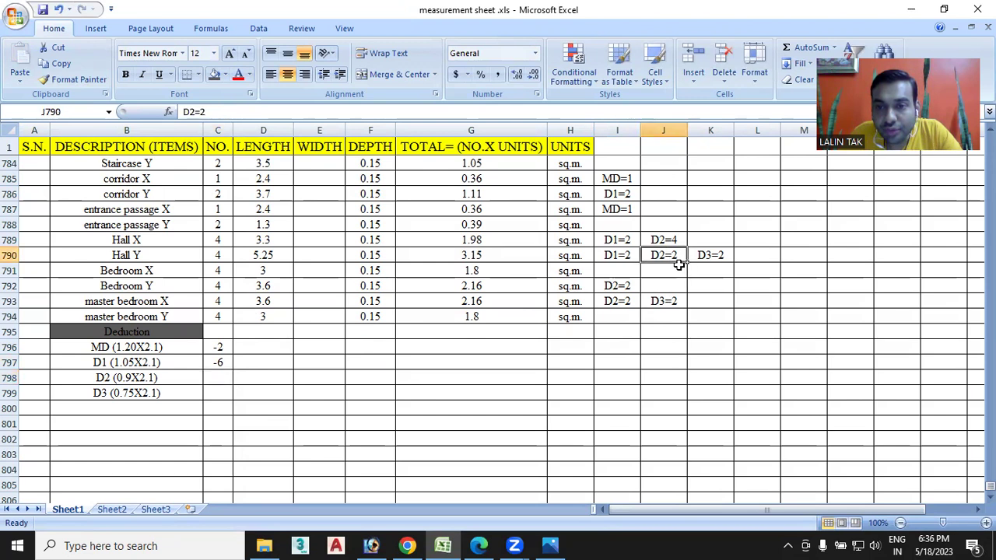
Enter door counts -10 for D2 and -4 for D3 in C798:C799
left_click(677, 243)
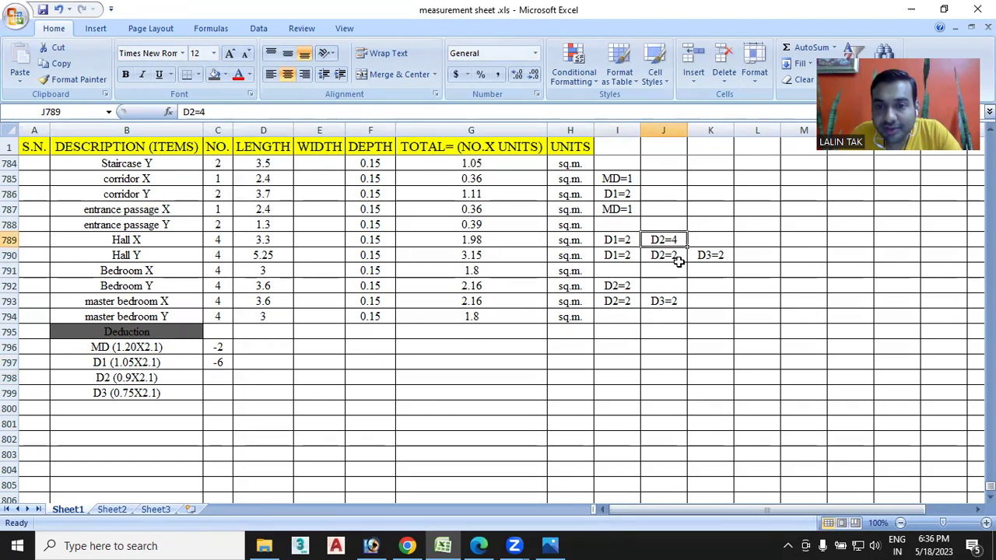
left_click(625, 289)
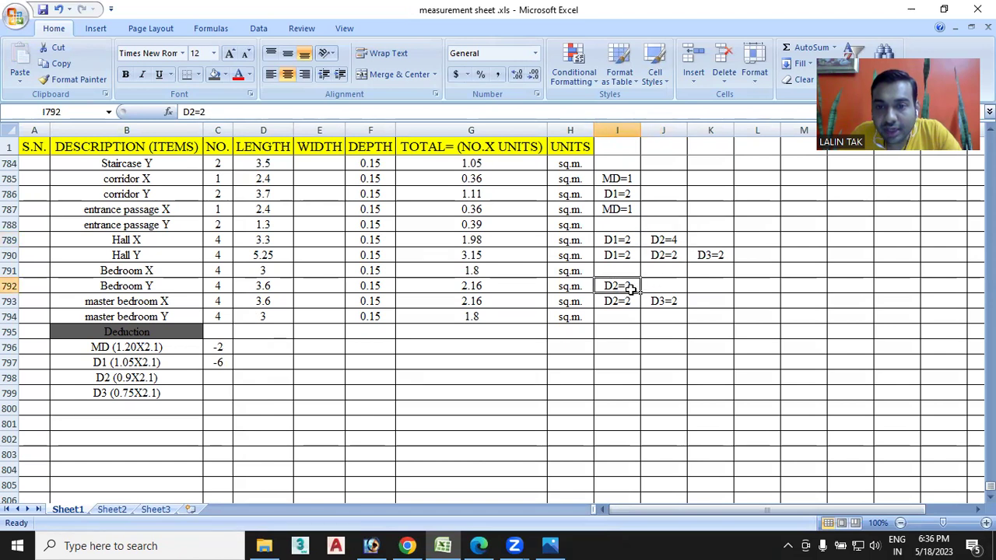
left_click(674, 240)
left_click(668, 260)
left_click(629, 286)
left_click(628, 306)
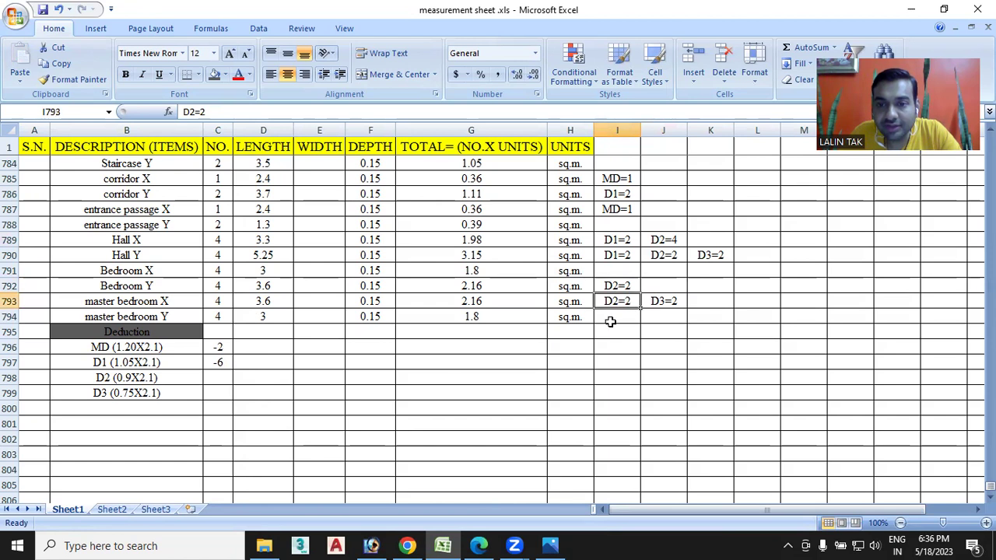
left_click(217, 378)
type("-")
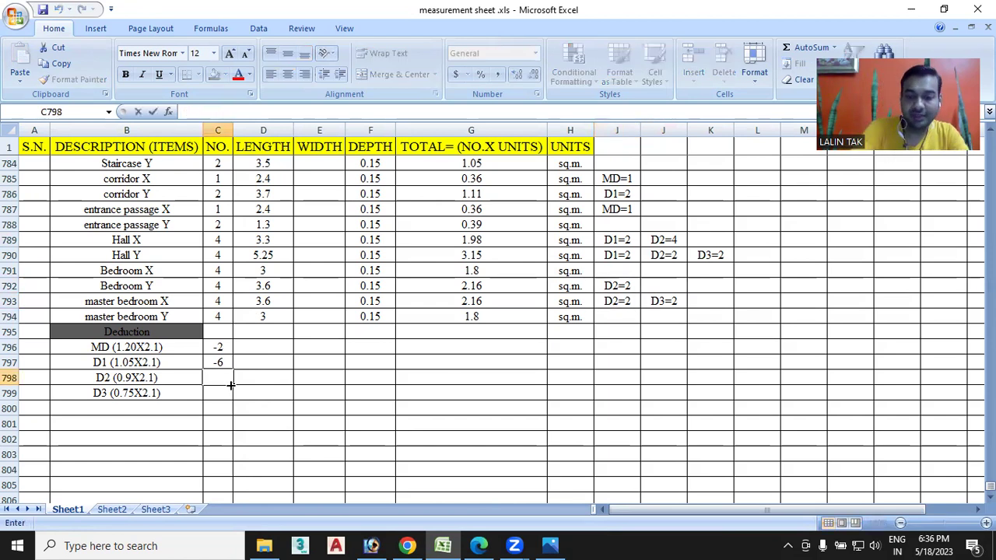
type("10")
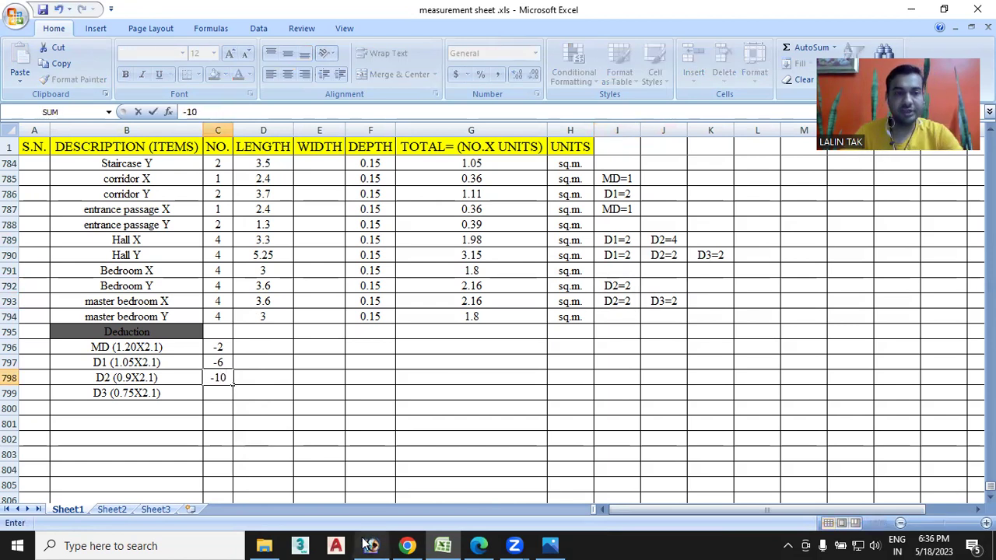
left_click(676, 300)
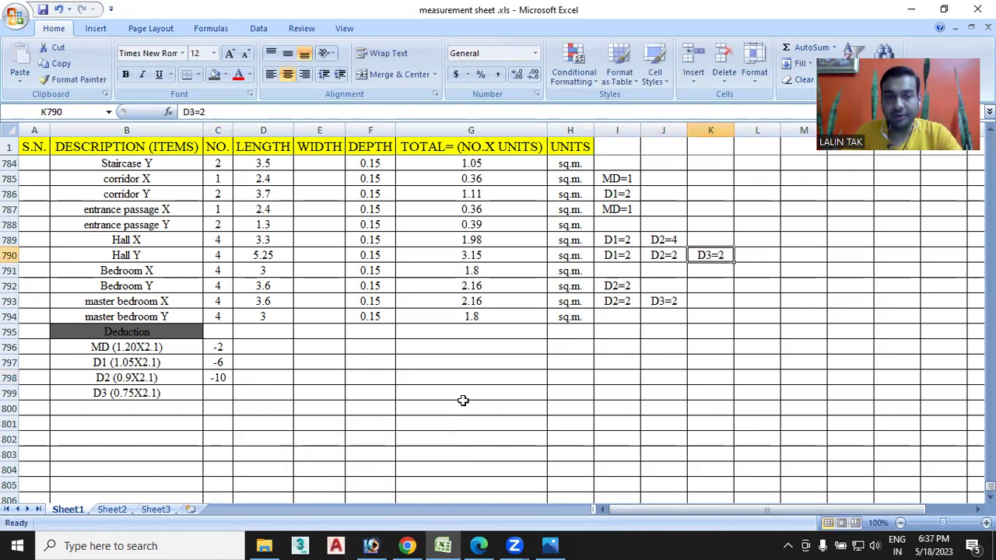
left_click(222, 394)
type("-")
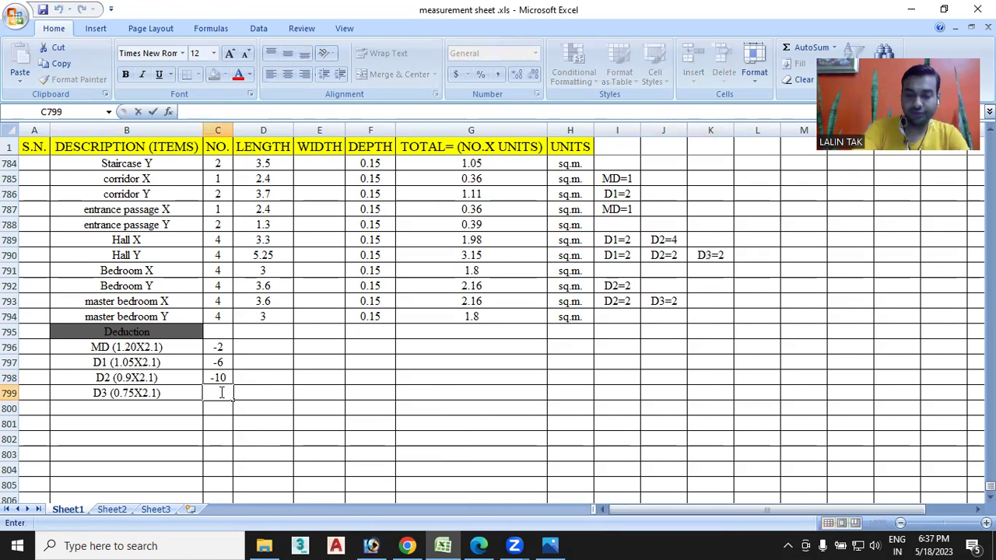
type("-4")
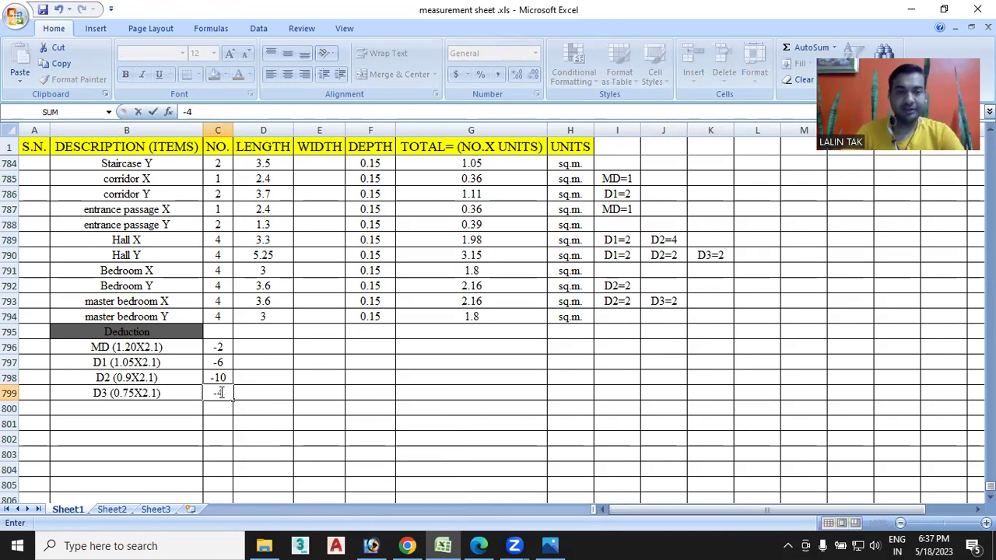
left_click(264, 346)
Enter door lengths 1.2, 1.05, 0.9 and 0.75 in D796:D799
double_click(265, 347)
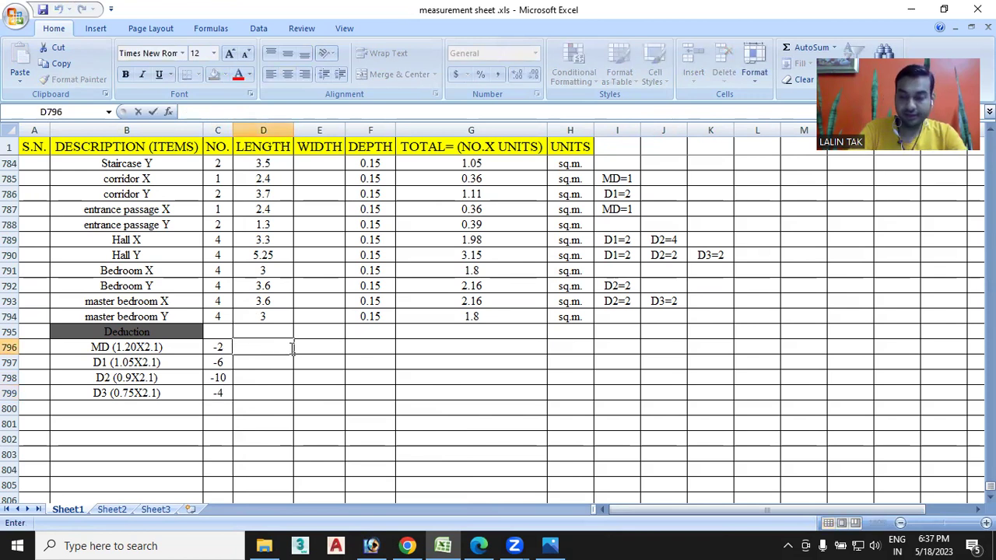
type("1.2")
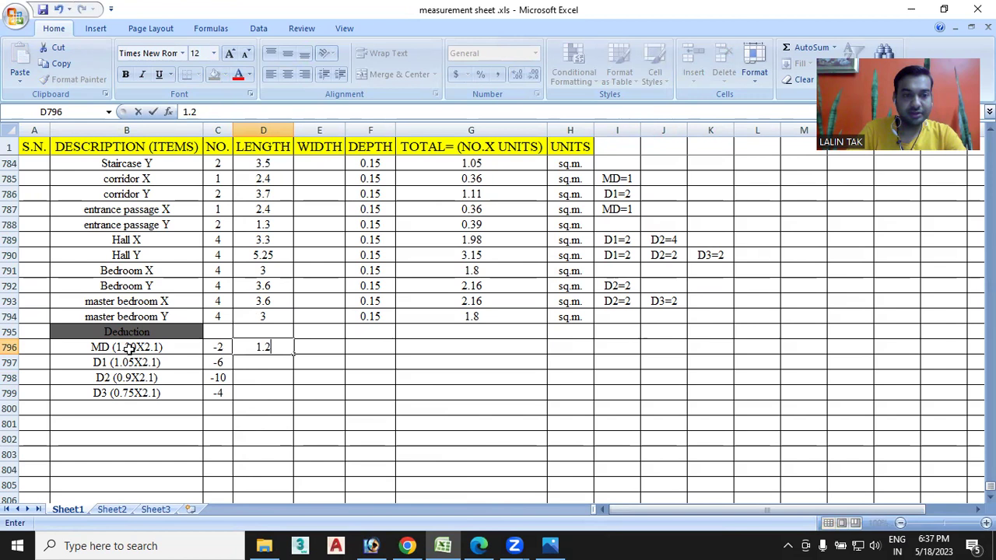
double_click(257, 362)
type("1.05")
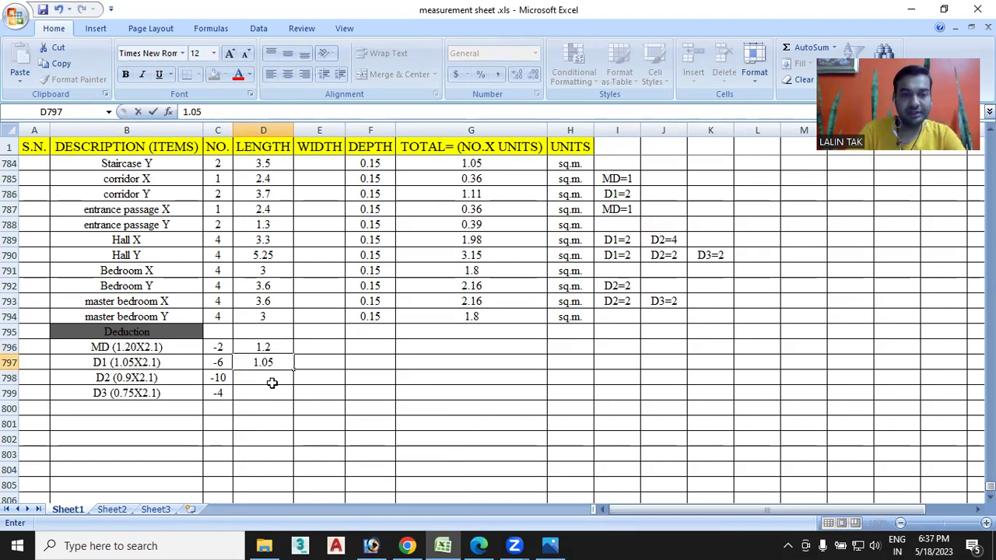
left_click(272, 383)
key("BackSpace")
type(".9")
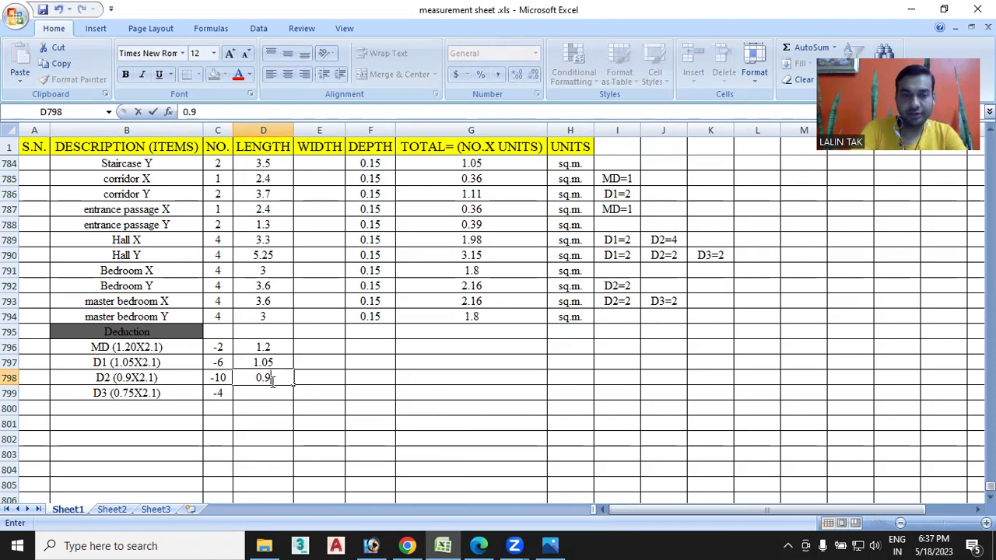
left_click(257, 395)
key("BackSpace")
type("75")
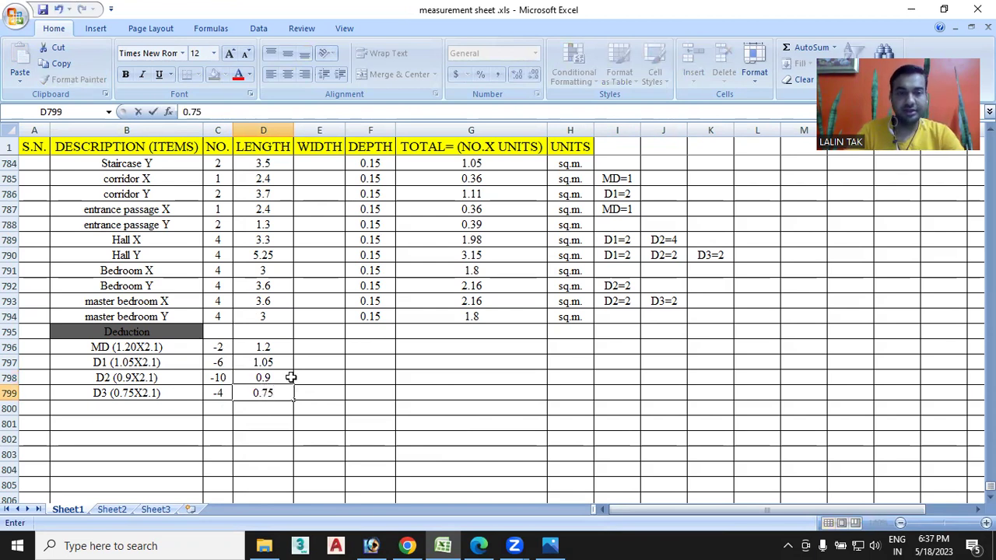
Copy the 0.15 depth from F794 into F796 and fill it down to F799
left_click(371, 315)
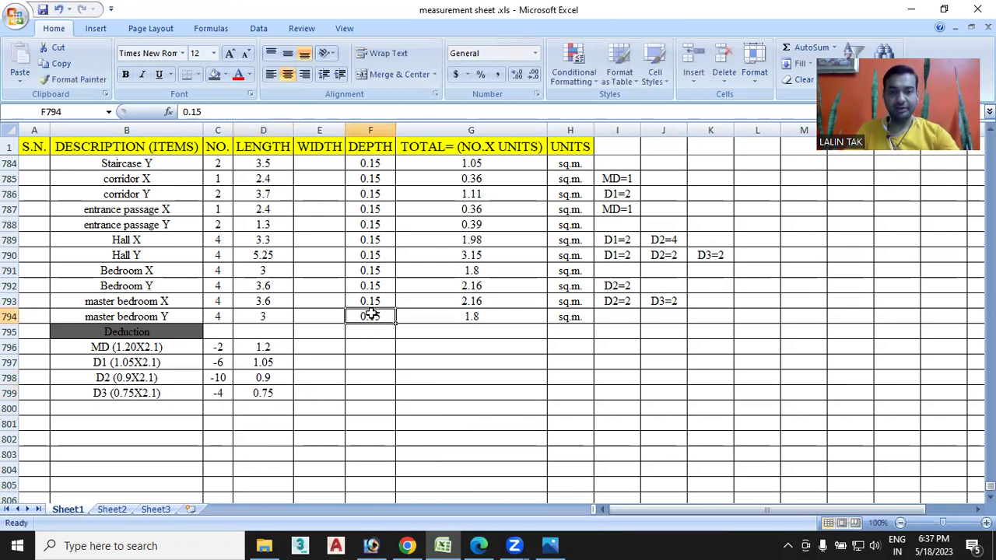
key("ctrl+c")
left_click(368, 349)
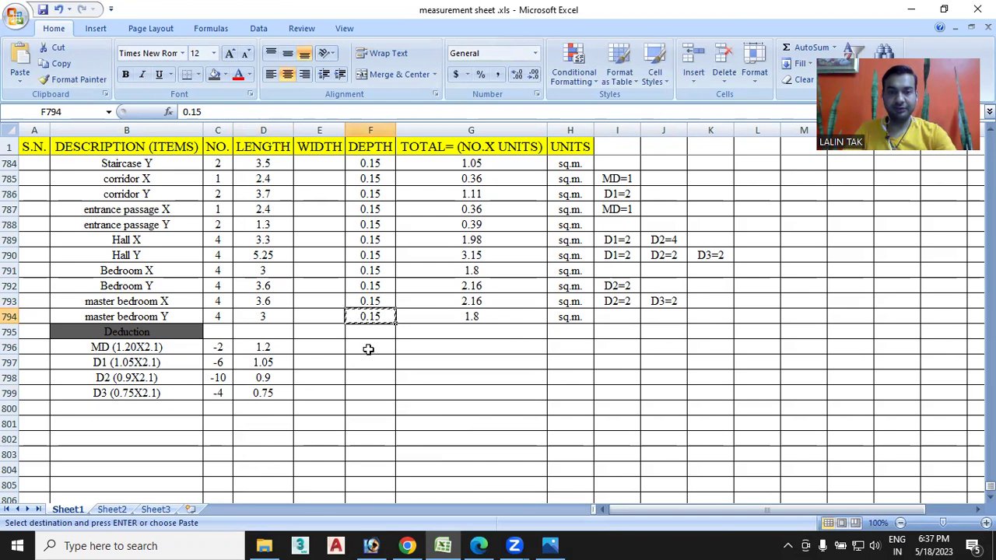
key("ctrl+v")
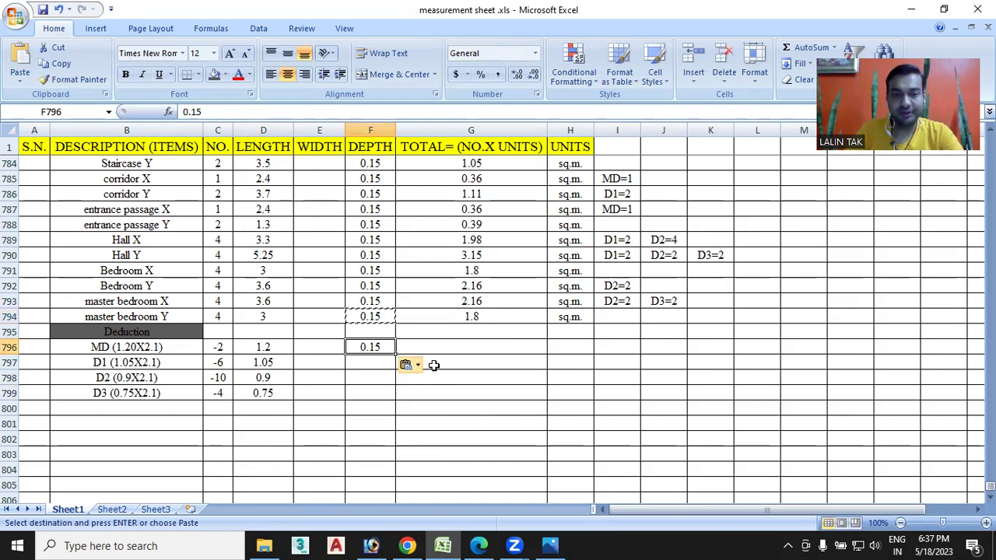
left_click_drag(395, 355, 417, 394)
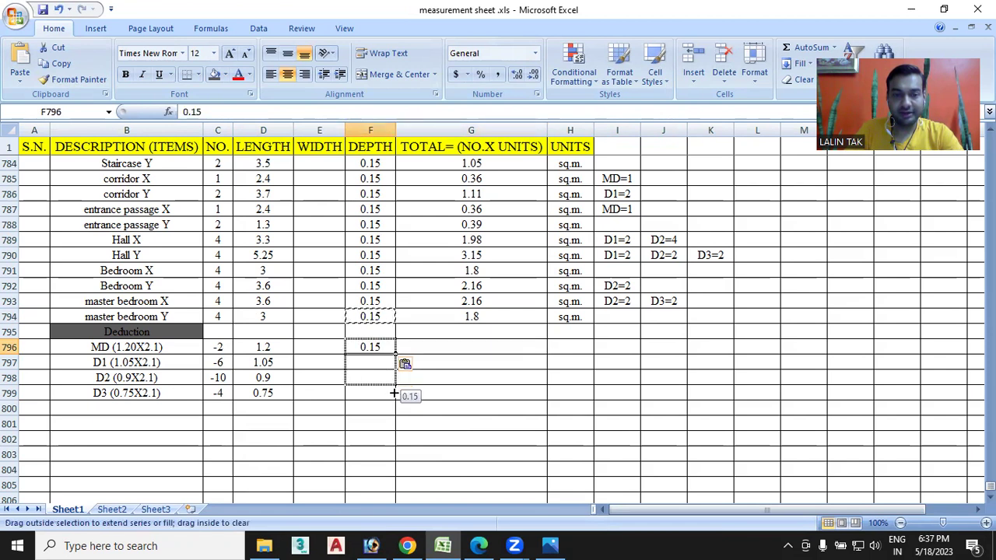
left_click(444, 346)
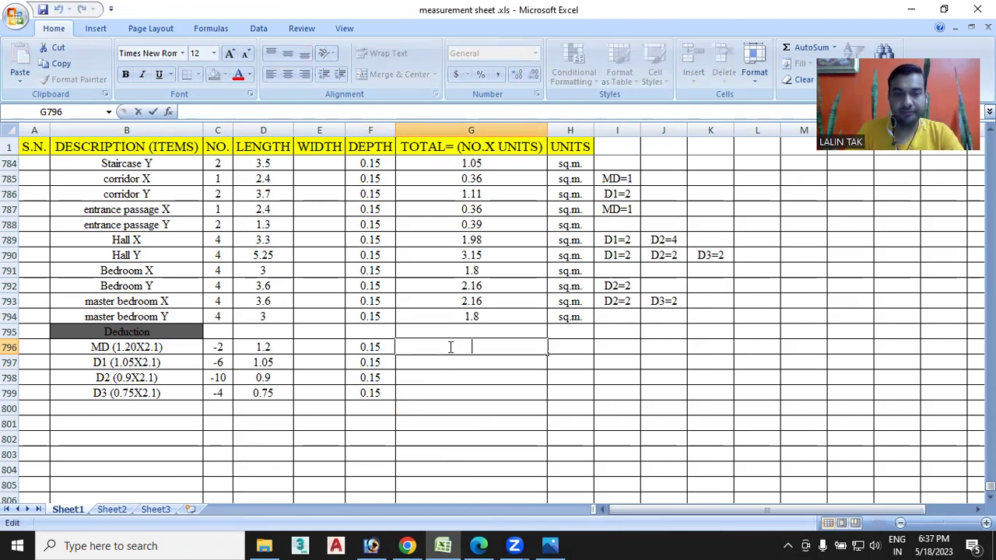
Enter =C796*D796*F796 in G796 and fill down, giving -0.36, -0.945, -1.35, -0.45
type("=")
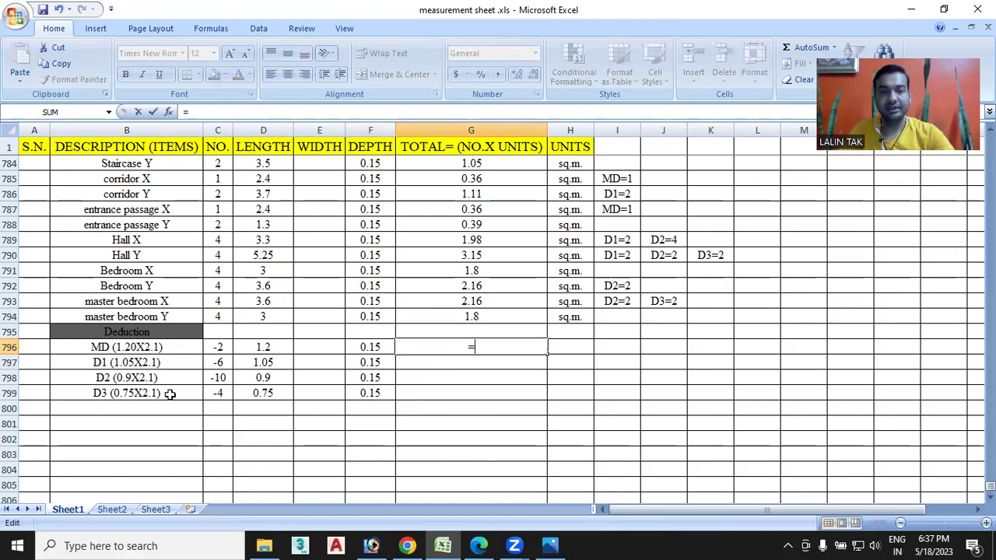
left_click(226, 347)
type("*")
left_click(267, 347)
type("*")
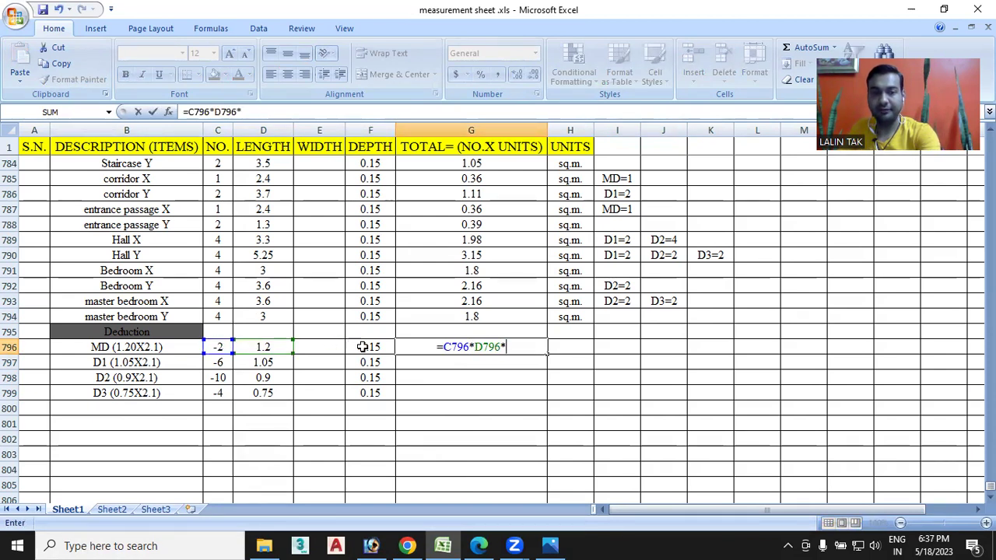
left_click(354, 347)
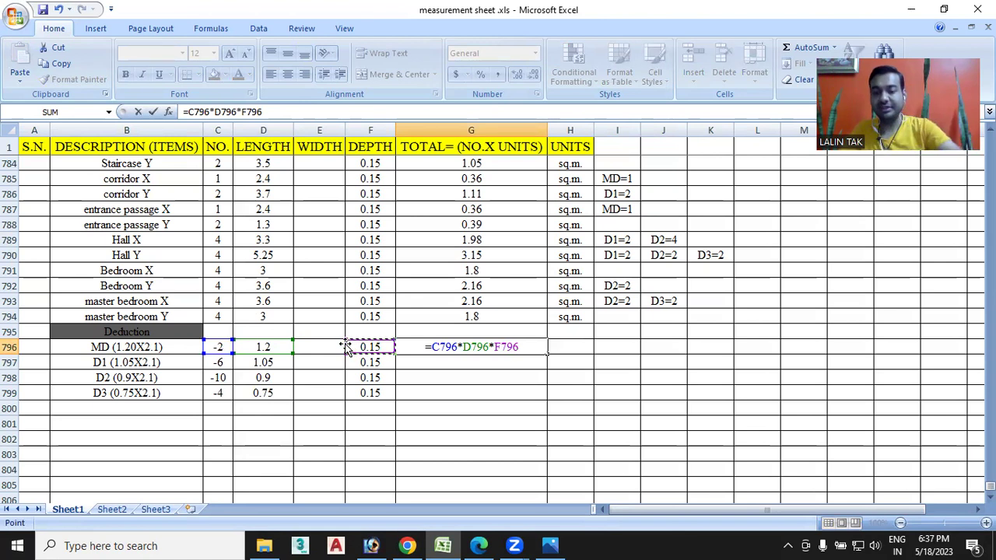
key("Return")
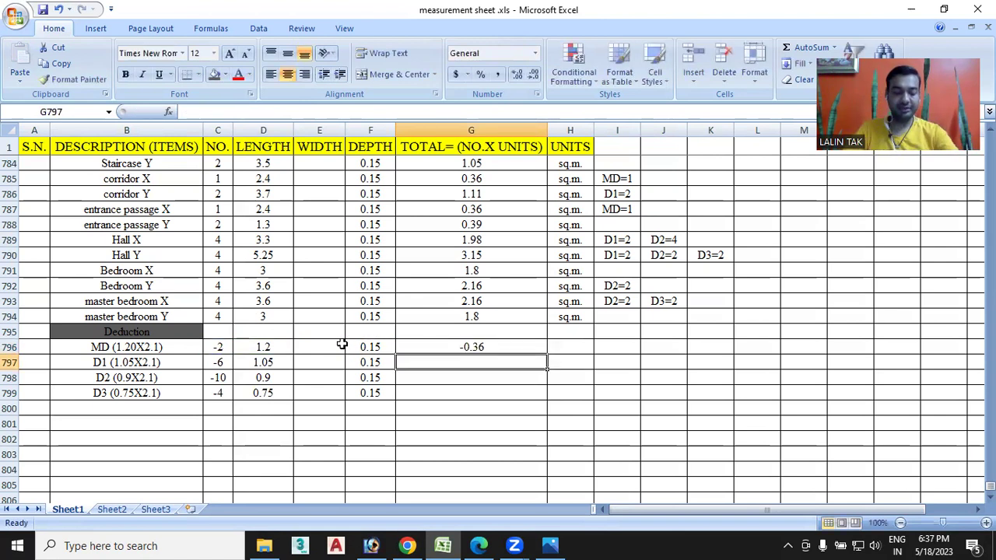
left_click(506, 347)
left_click_drag(547, 354, 537, 401)
Fill the sq.m. unit from H794 down to row 800 and clear H795
left_click(572, 317)
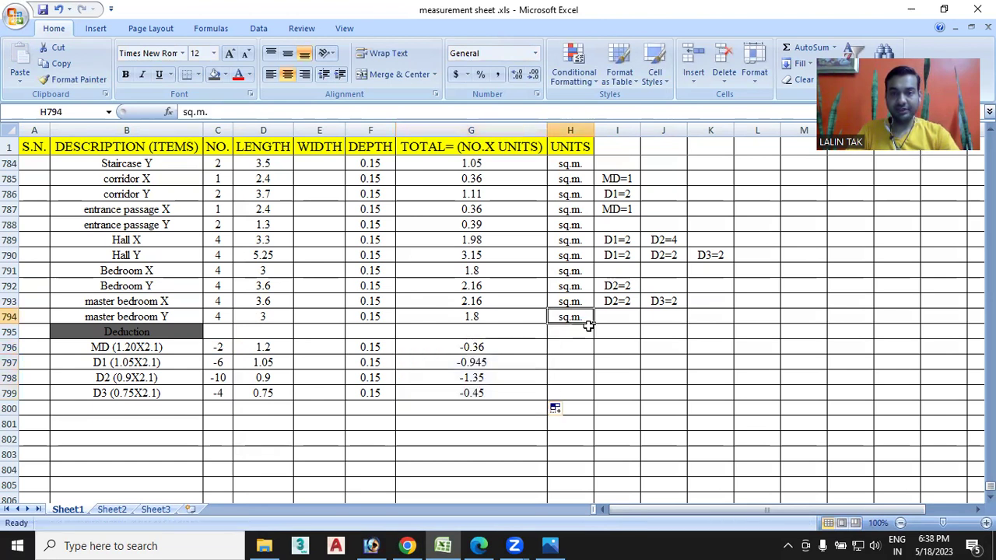
left_click_drag(594, 324, 585, 416)
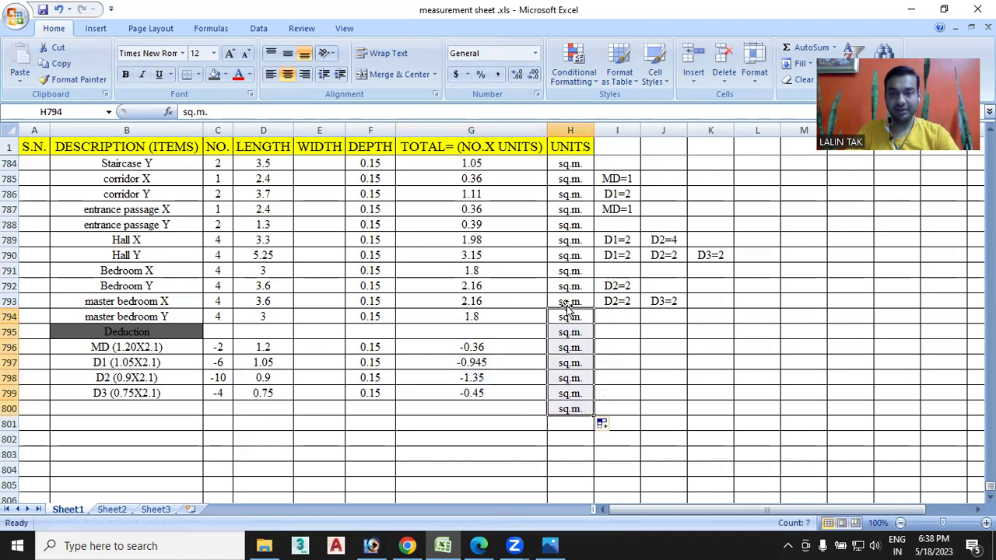
left_click(570, 333)
key("Delete")
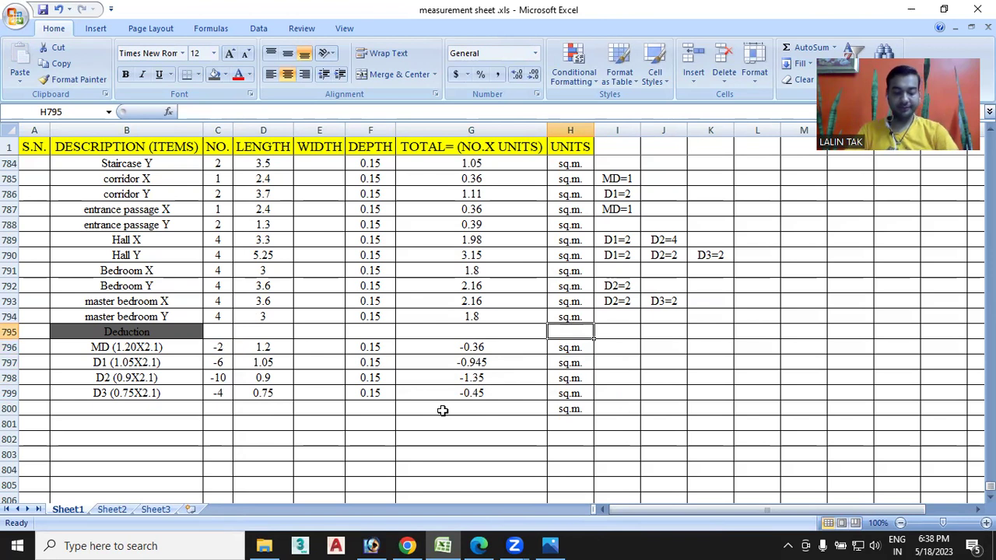
Enter an AutoSum in G800 that totals G775:G799
left_click(442, 410)
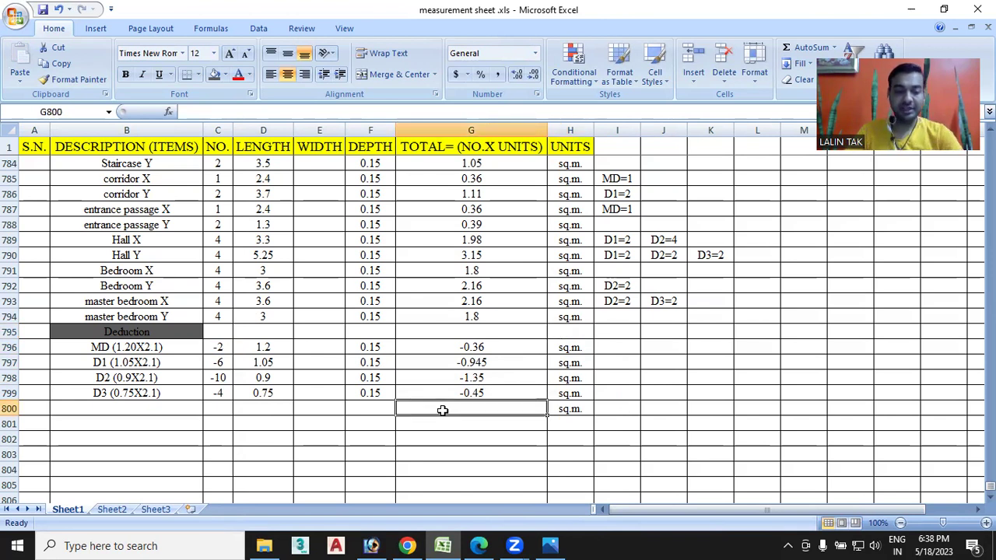
key("alt+equal")
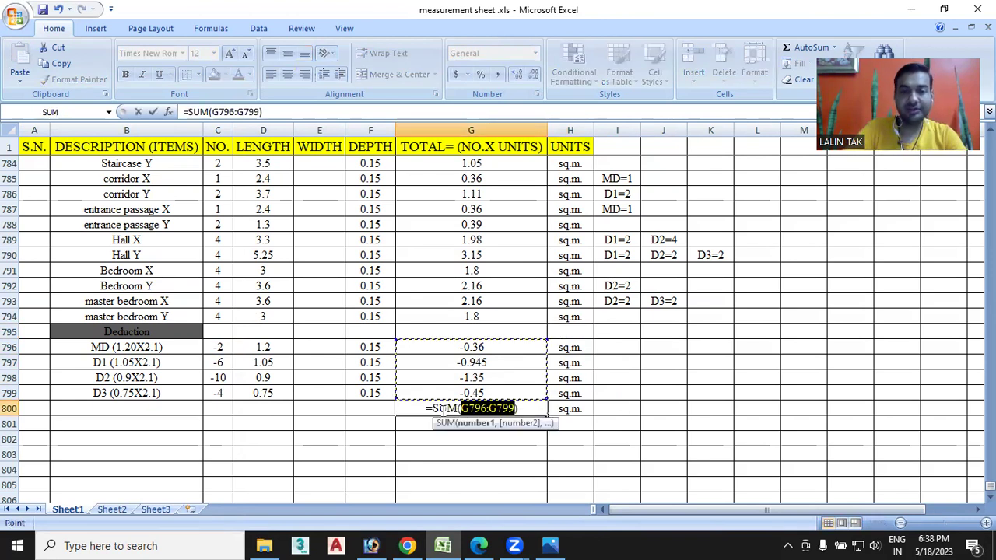
scroll(476, 364, "up", 2)
left_click_drag(412, 483, 403, 231)
scroll(450, 254, "up", 1)
scroll(450, 257, "up", 2)
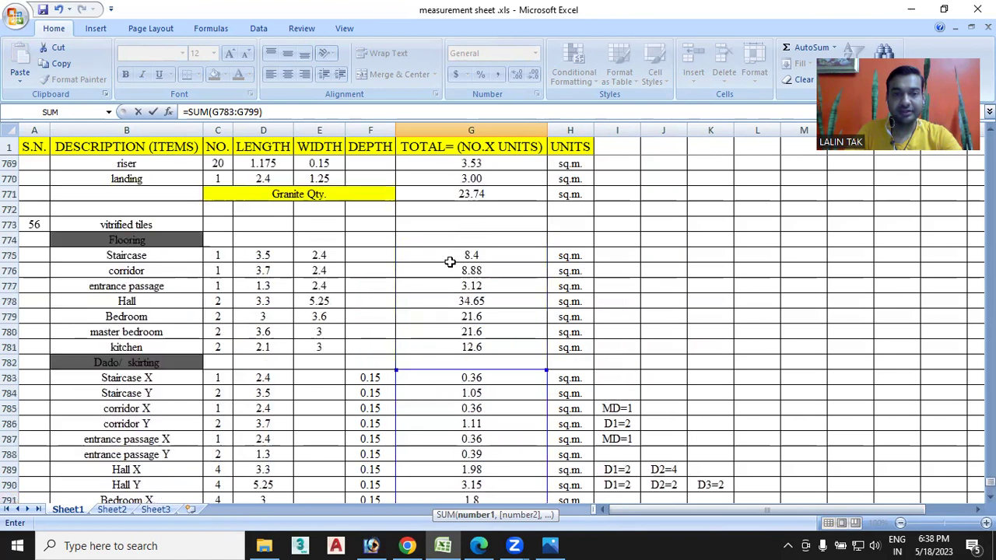
left_click_drag(393, 370, 399, 249)
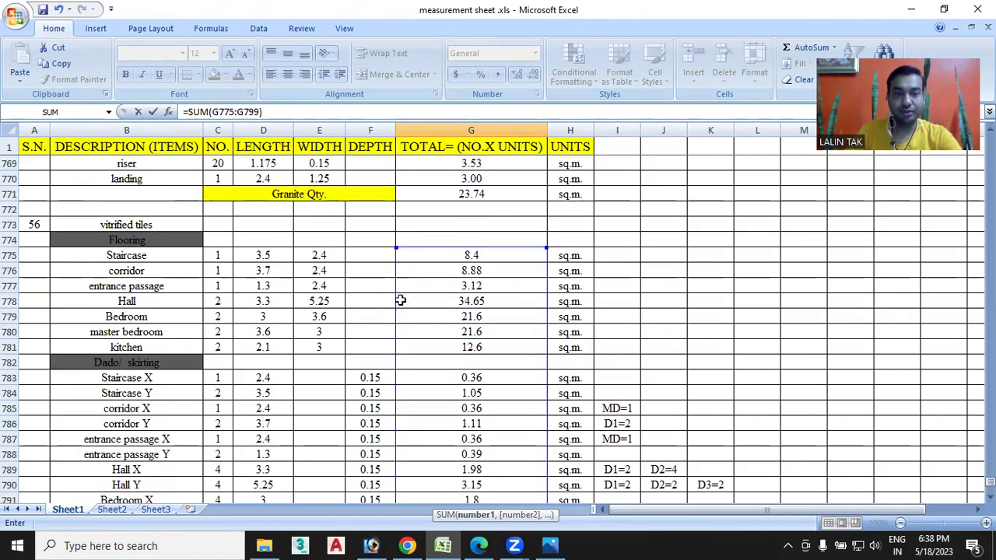
scroll(411, 301, "down", 3)
scroll(411, 302, "down", 1)
scroll(411, 304, "down", 1)
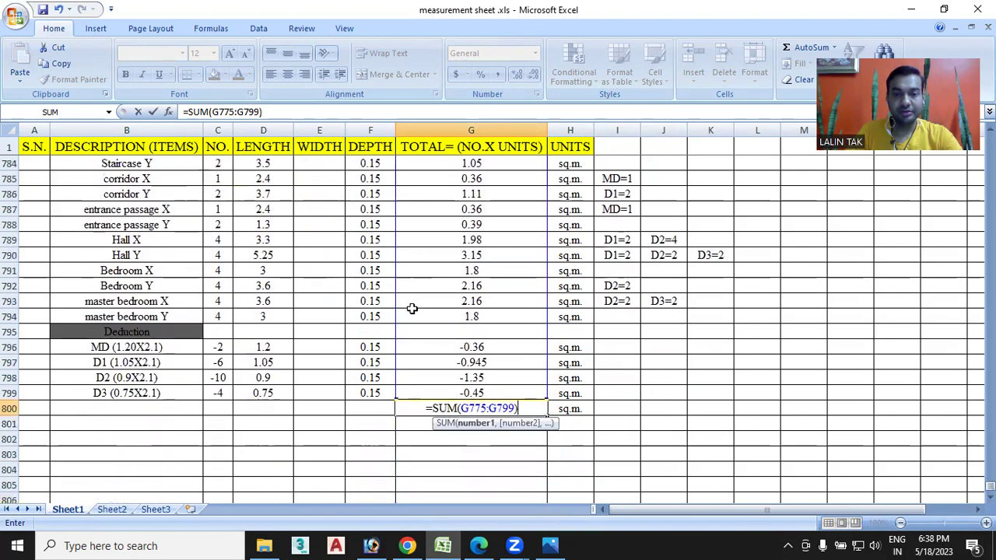
key("Return")
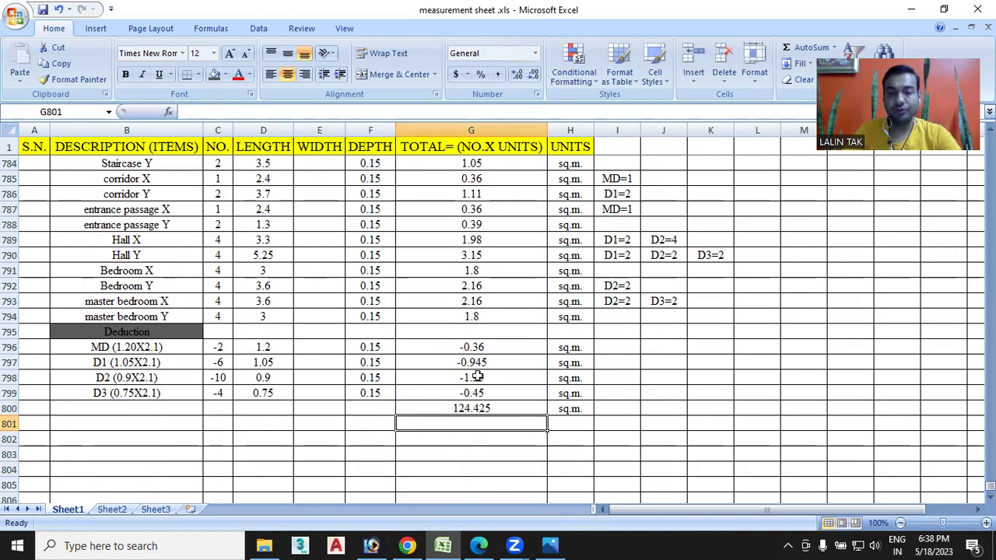
Round the G800 total to two decimal places so it shows 124.43
scroll(492, 406, "up", 1)
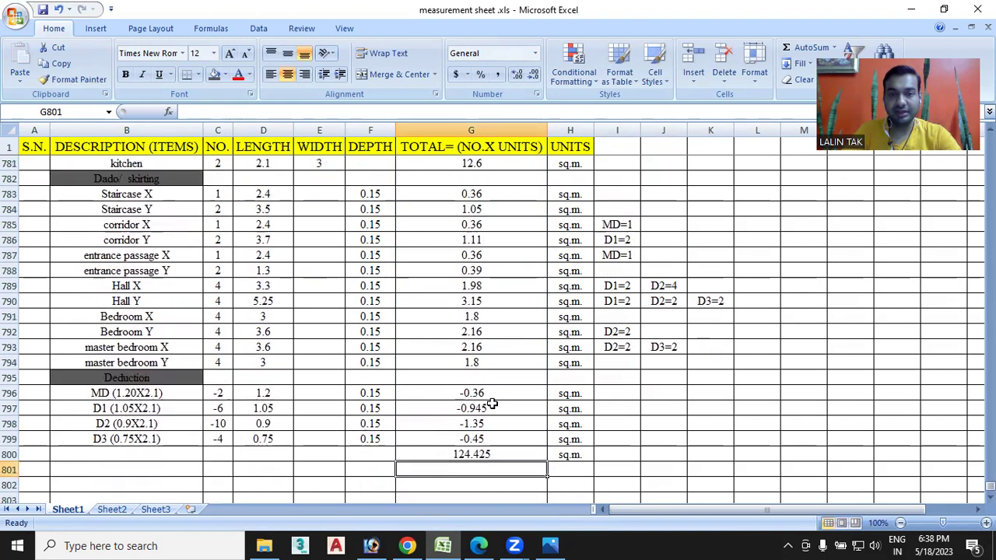
scroll(491, 403, "down", 1)
scroll(489, 400, "up", 3)
scroll(488, 400, "up", 2)
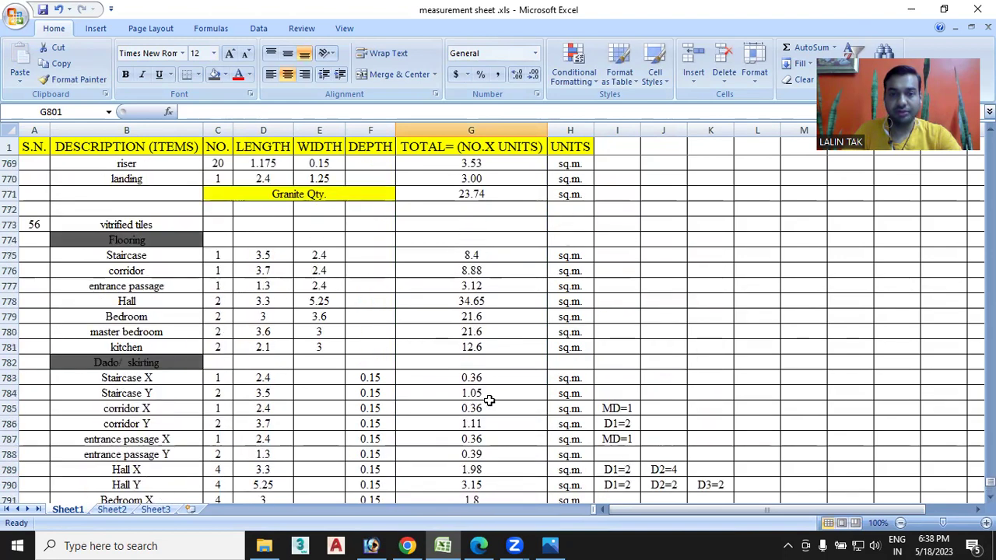
scroll(489, 400, "down", 6)
left_click(494, 363)
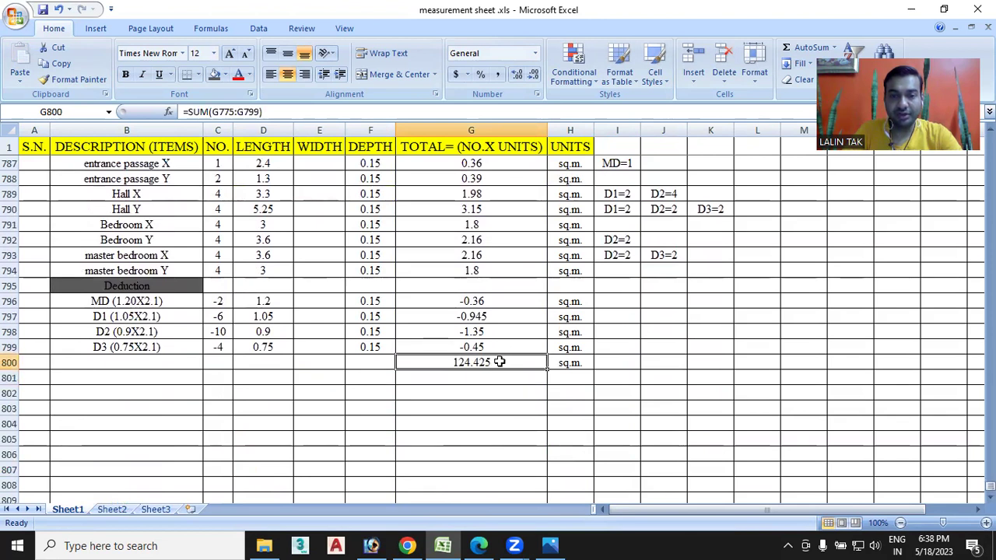
left_click(517, 74)
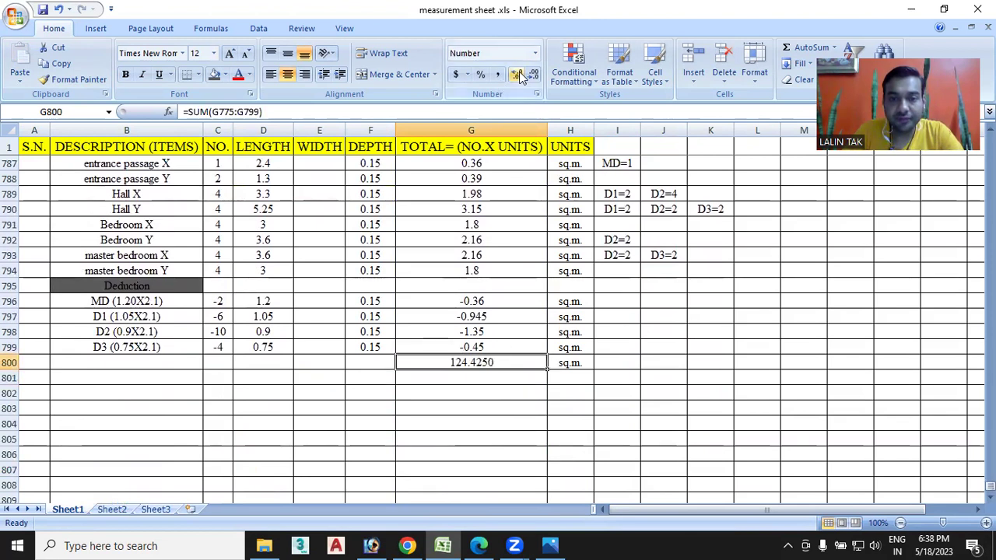
left_click(534, 74)
left_click(534, 74)
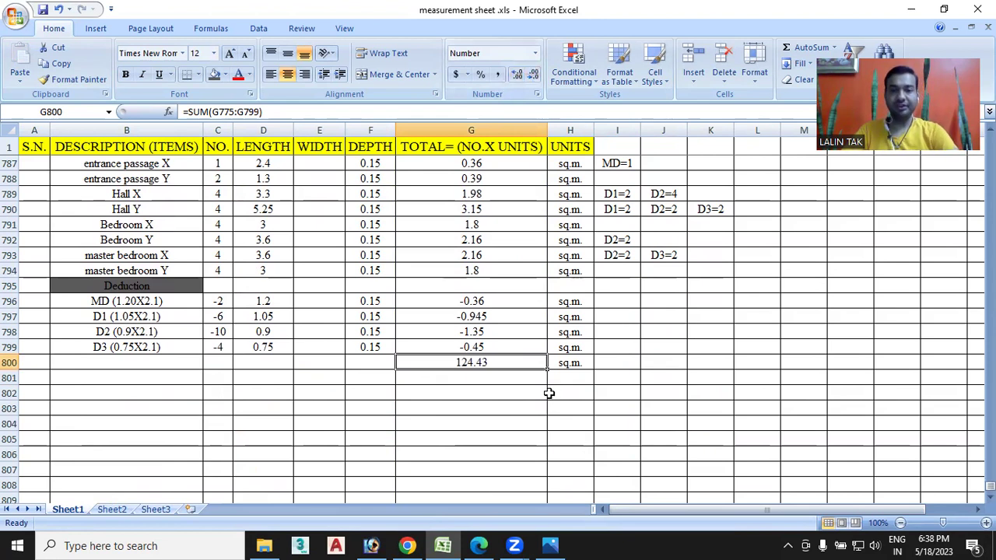
Delete the lowercase v at the start of the vitrified tiles label in B773
scroll(387, 348, "up", 6)
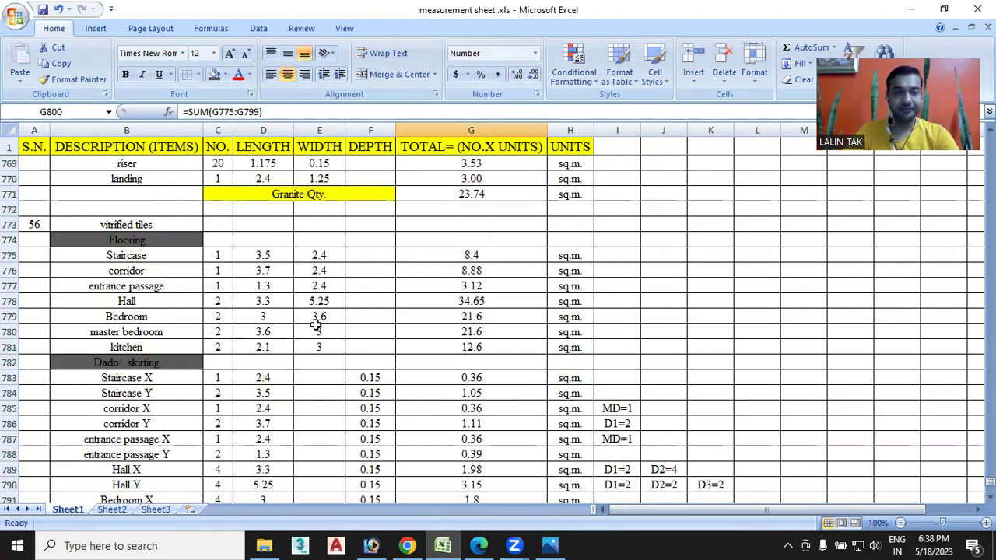
double_click(106, 224)
key("BackSpace")
Capitalise B773 to 'Vitrified tiles' and copy the Granite Qty. label from C771 into C800:F800
type("V")
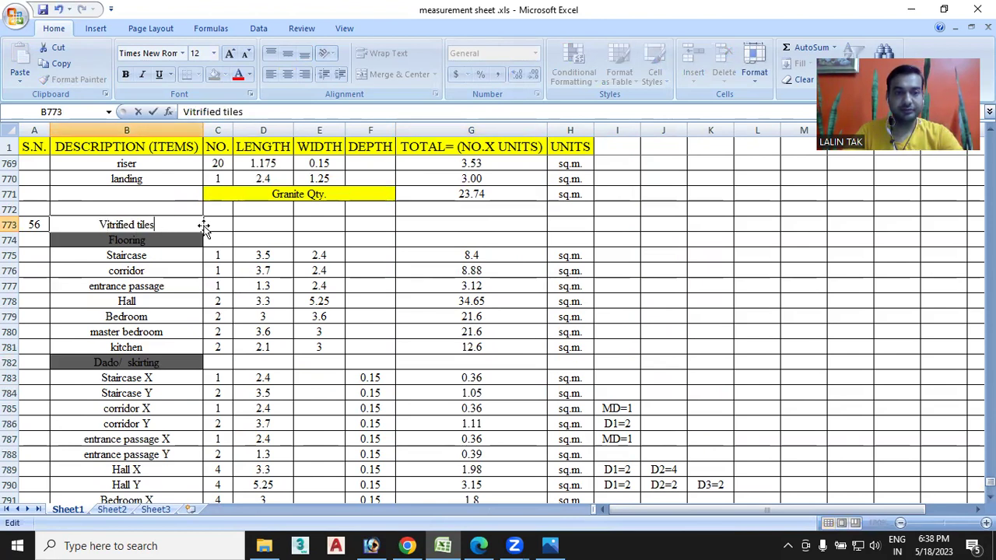
left_click(264, 194)
key("ctrl+c")
scroll(263, 238, "down", 2)
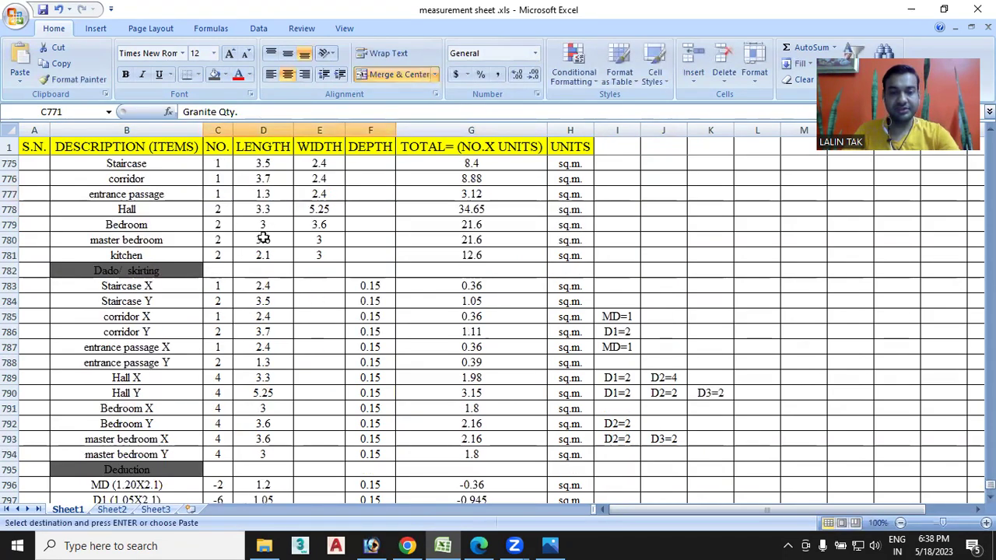
scroll(263, 238, "down", 5)
left_click_drag(213, 316, 365, 314)
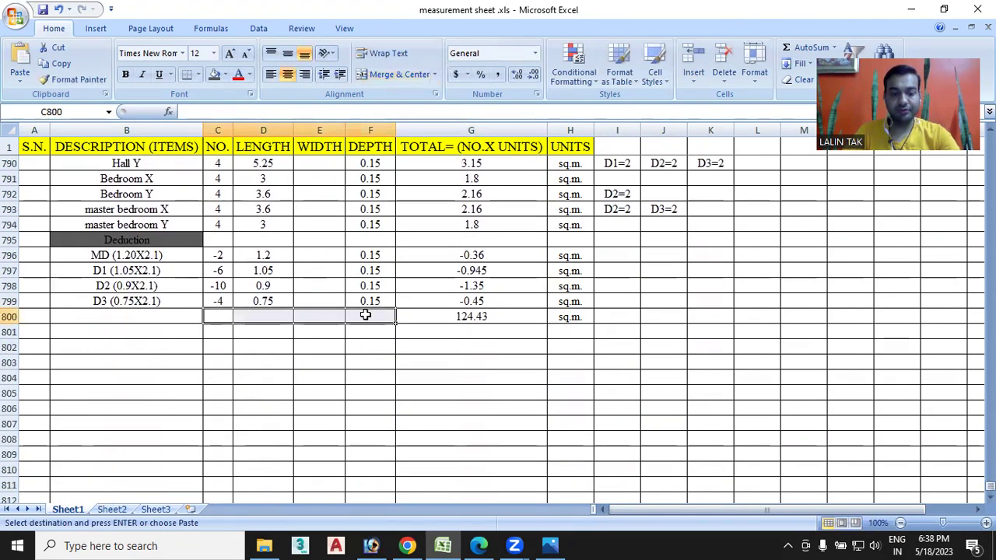
key("ctrl+v")
Change the pasted row-800 label to read 'Vitrified tiles Qty.'
double_click(304, 316)
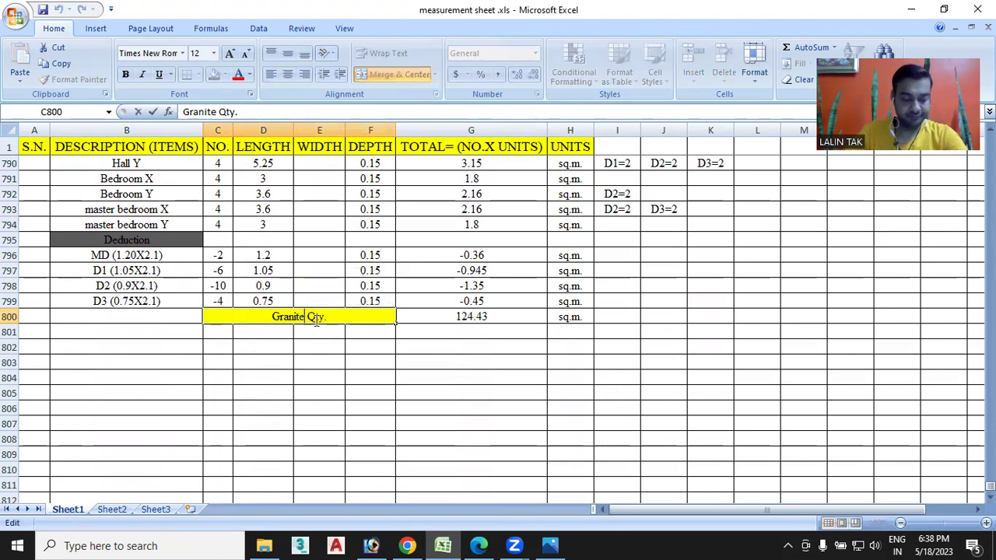
key("BackSpace")
key("BackSpace")
key("BackSpace")
key("BackSpace")
key("BackSpace")
key("BackSpace")
key("BackSpace")
type("Vitrig")
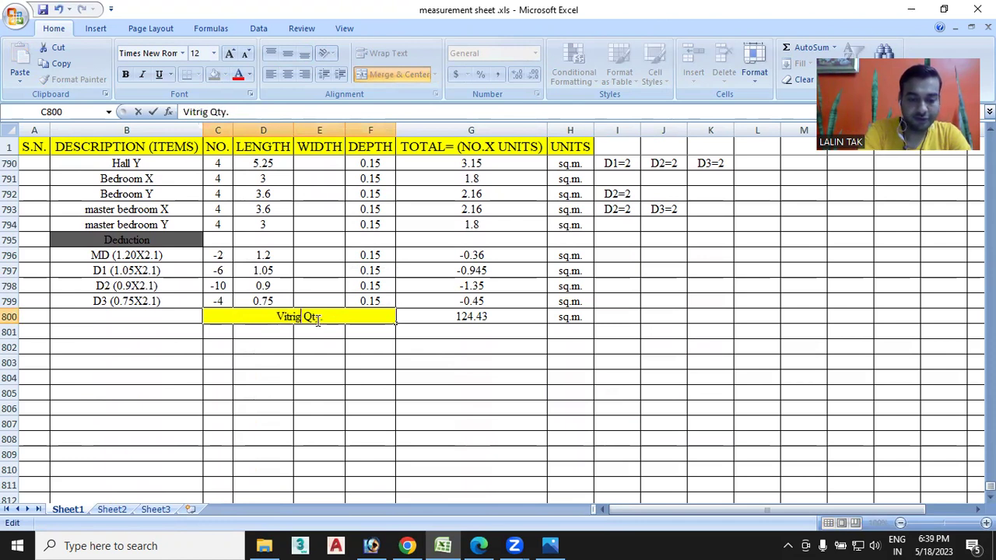
key("BackSpace")
type("fied tiles")
left_click(370, 378)
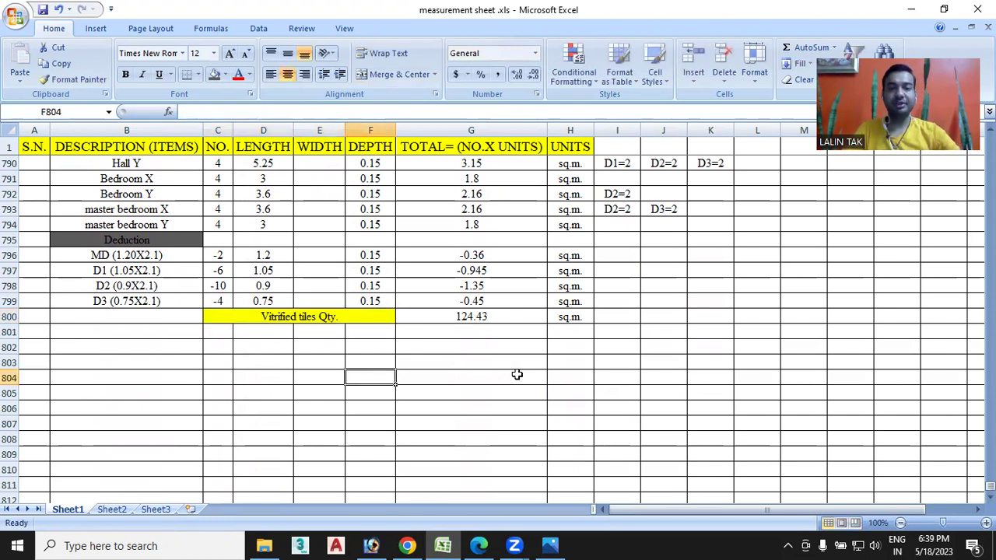
Review the vitrified tiles rows and check the 124.43 sq.m. total in G800
scroll(517, 375, "up", 2)
scroll(615, 396, "up", 3)
scroll(619, 395, "up", 1)
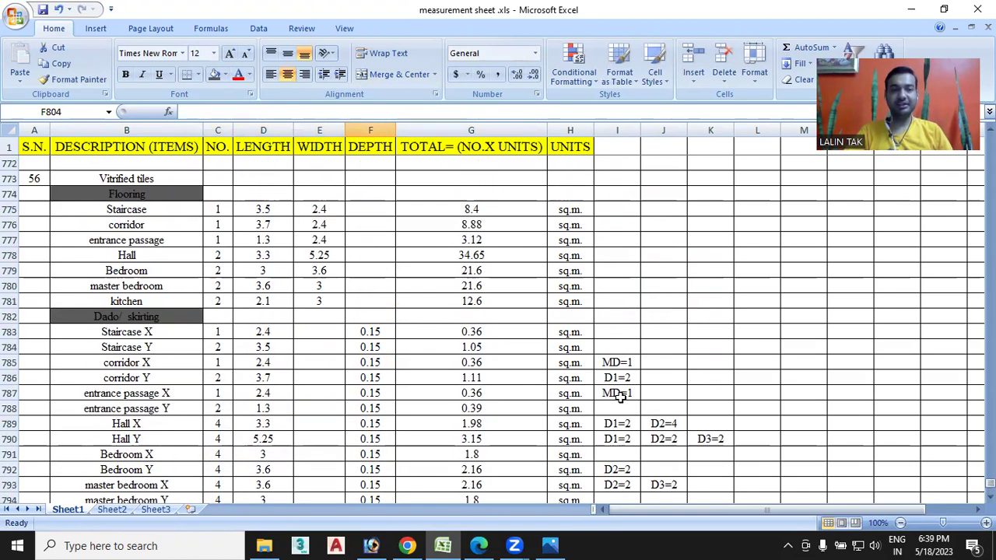
scroll(381, 337, "up", 1)
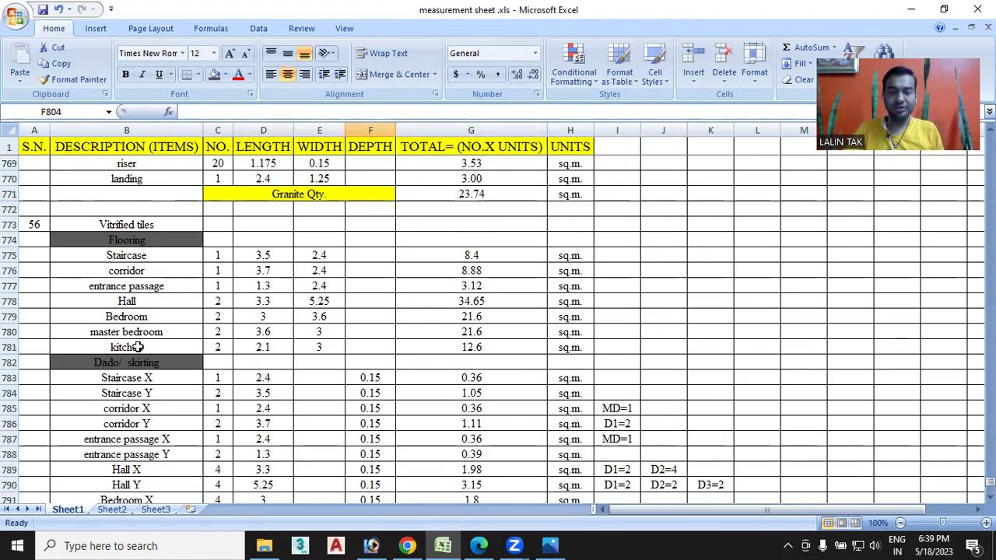
scroll(137, 348, "down", 2)
scroll(140, 319, "up", 1)
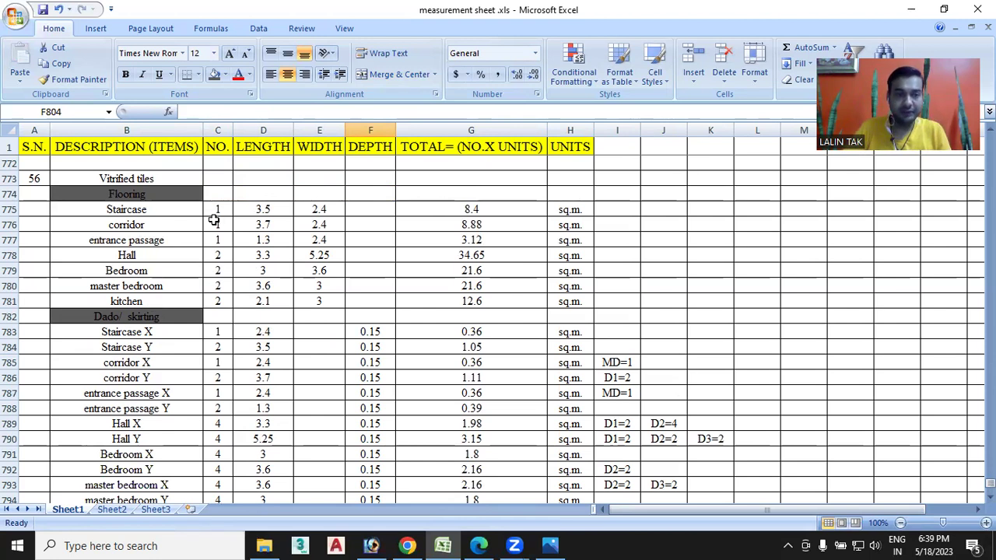
scroll(211, 222, "down", 2)
scroll(211, 289, "down", 1)
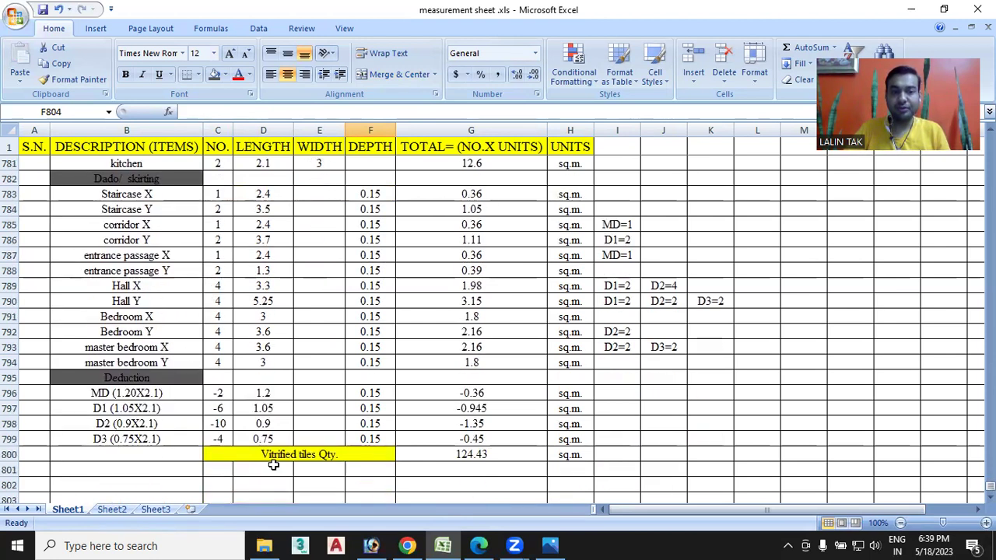
scroll(538, 448, "down", 1)
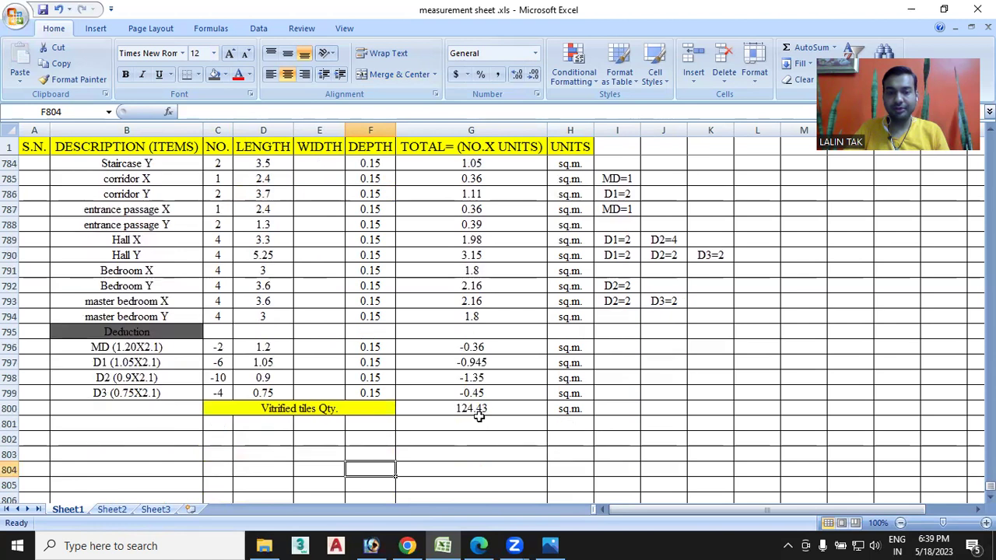
left_click(506, 416)
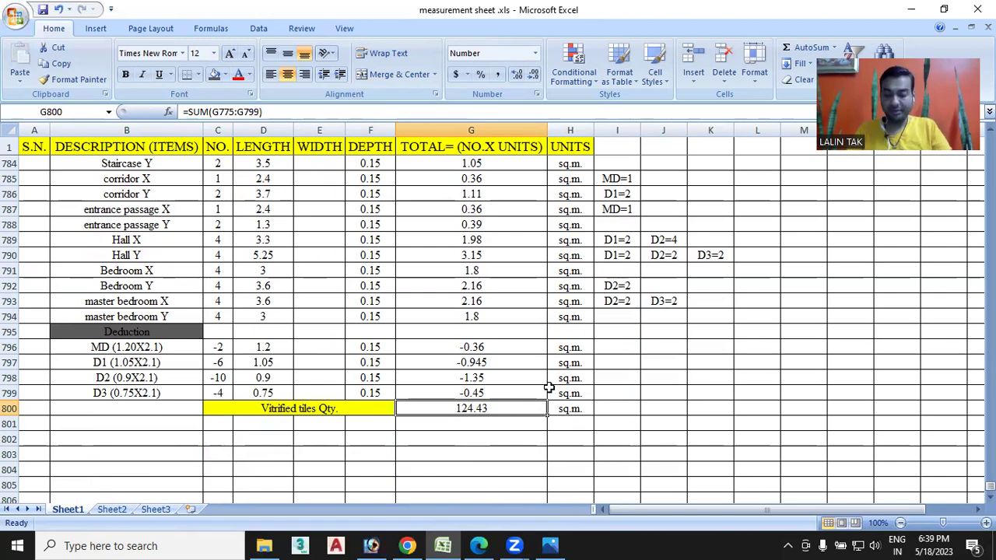
scroll(196, 374, "up", 4)
scroll(191, 355, "up", 1)
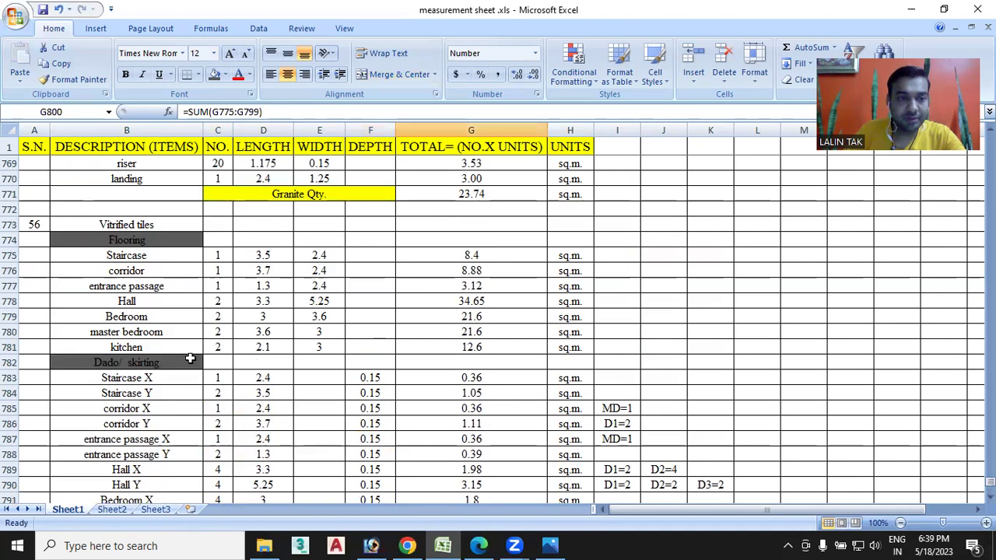
scroll(136, 300, "down", 1)
scroll(136, 308, "down", 5)
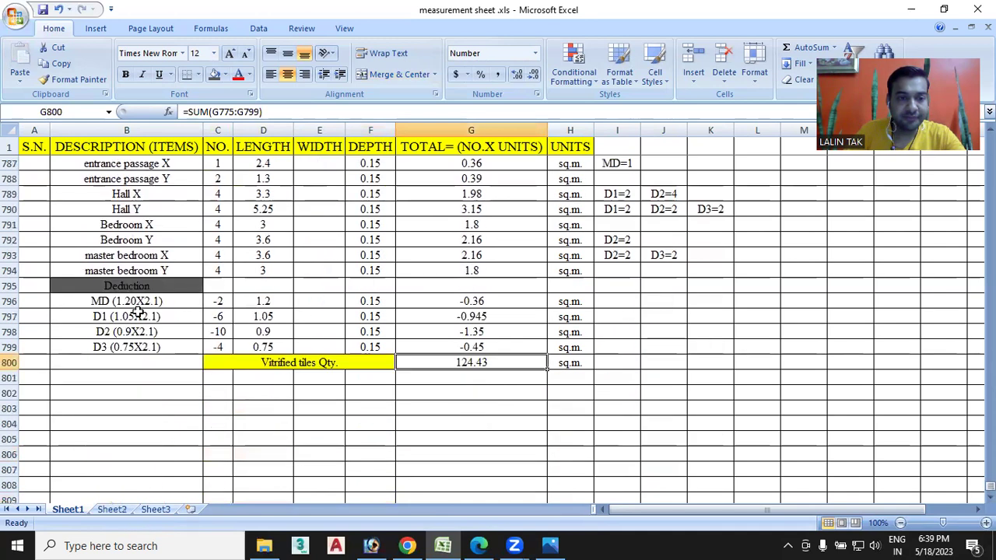
Add item 57 'Ceramics Tiles' in A802 and B802
left_click(37, 393)
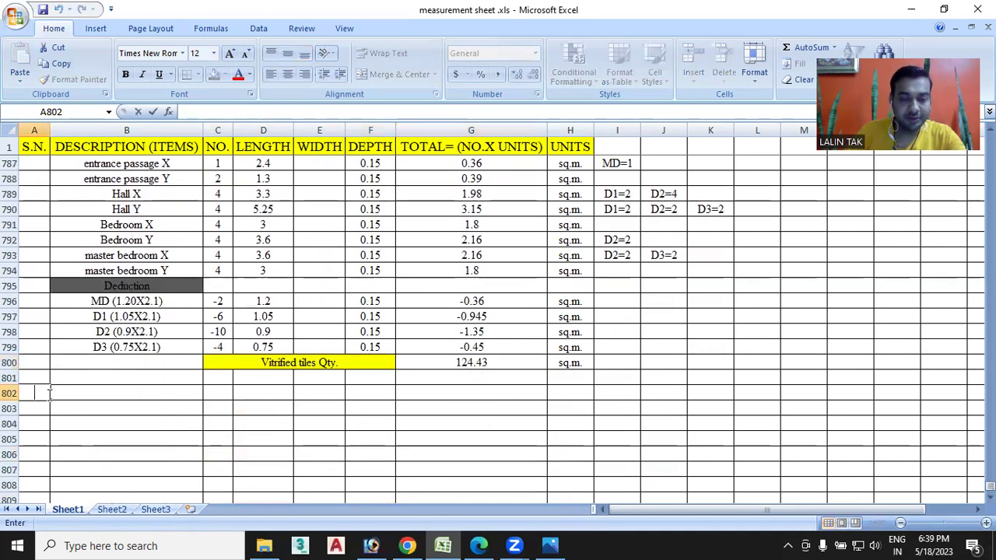
type("57")
double_click(100, 392)
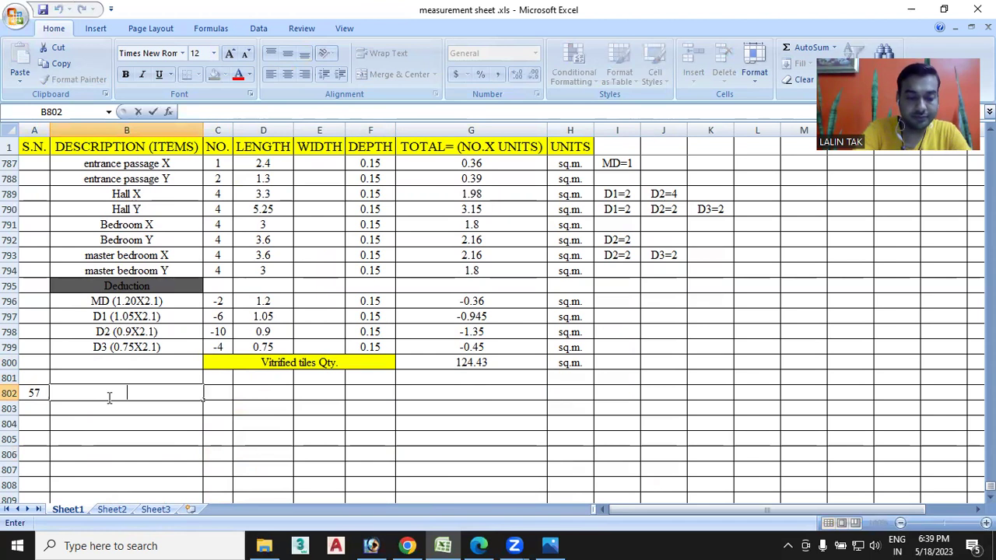
type("Ceramics Tiles")
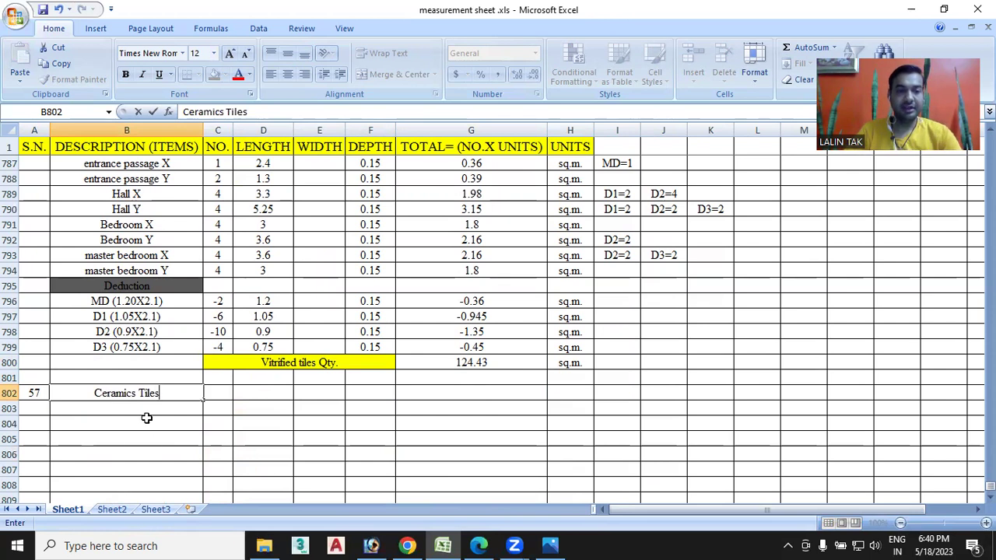
Add a dark-grey 'Flooring' sub-heading in B804
double_click(145, 418)
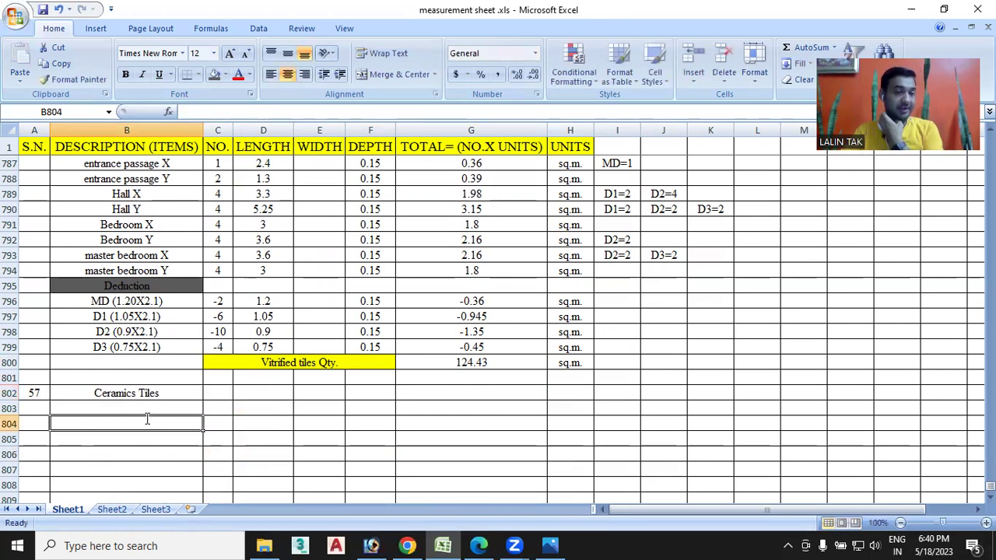
type("Flooring")
key("ctrl+Return")
left_click(214, 74)
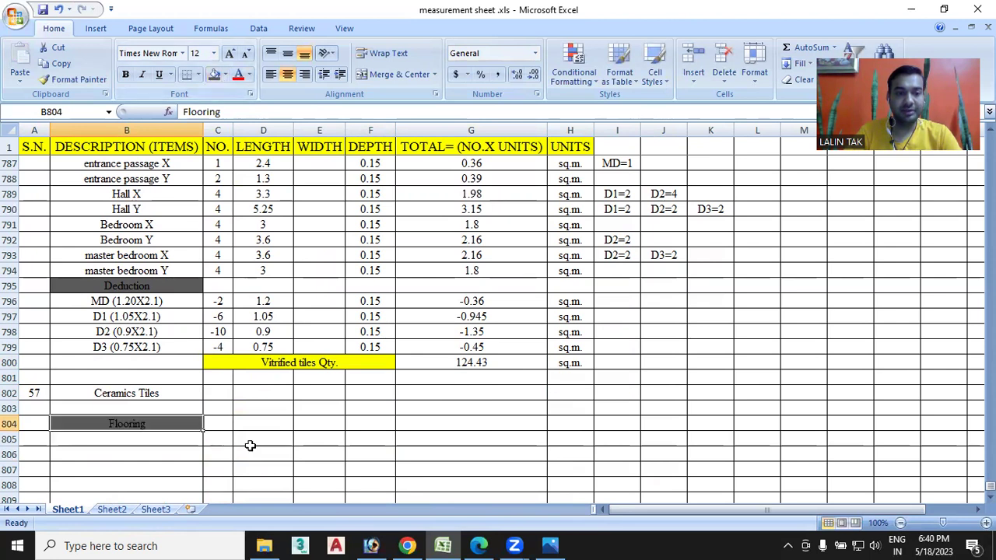
scroll(251, 444, "down", 2)
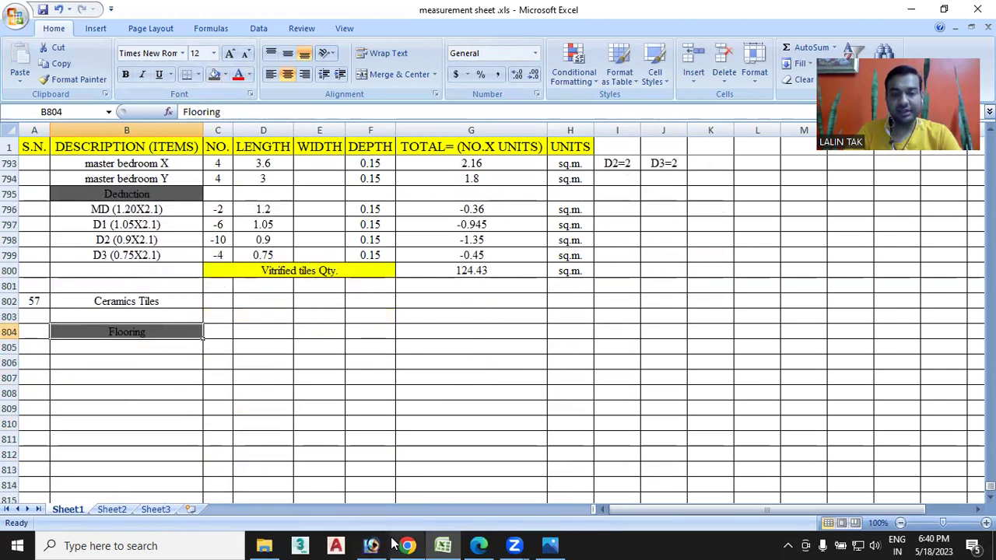
mouse_move(408, 546)
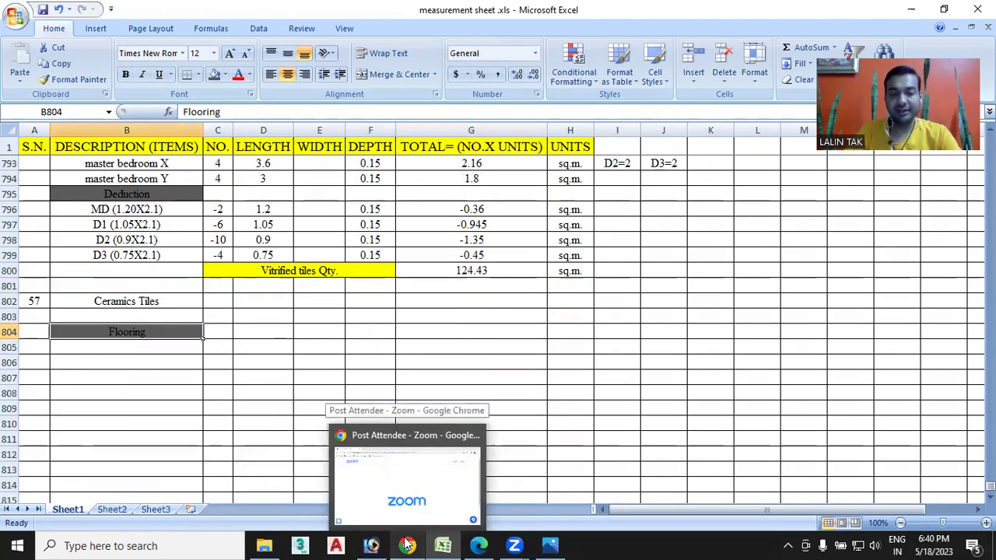
Check the toilets' 2400 x 1200 size on the ground floor plan PDF, then go back to Excel
left_click(483, 543)
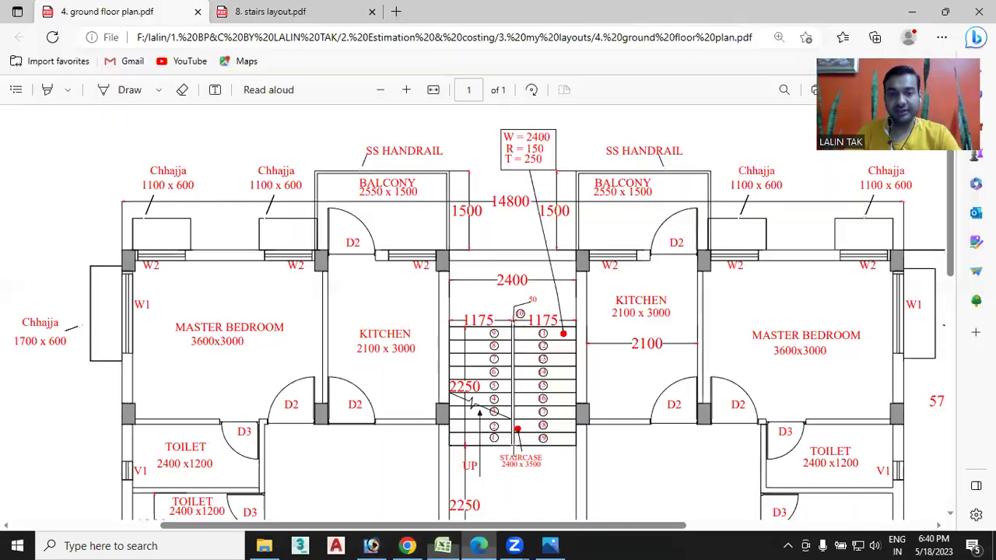
scroll(441, 315, "down", 3)
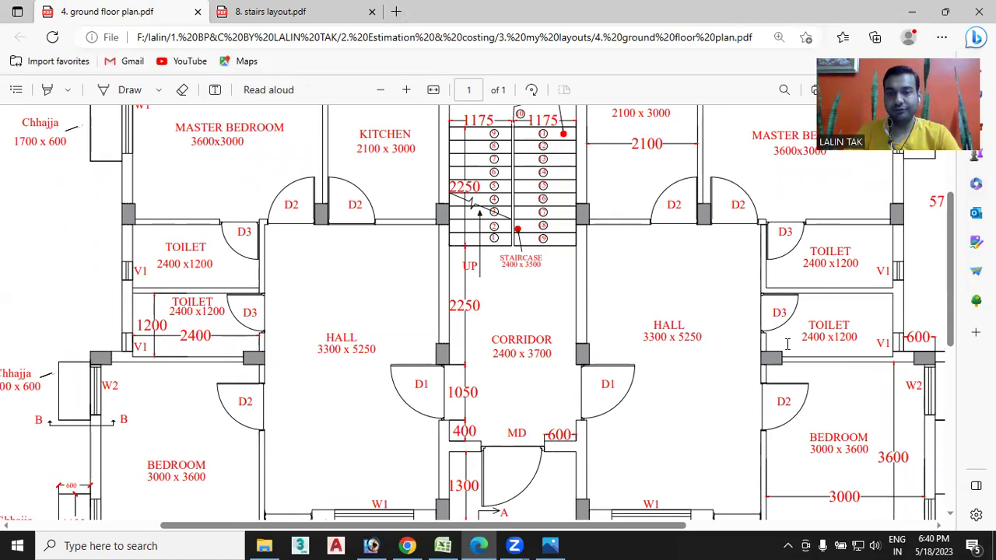
left_click(443, 546)
Enter the Toilet flooring row in row 805: count 4, length 2.4, width 1.2
left_click(138, 348)
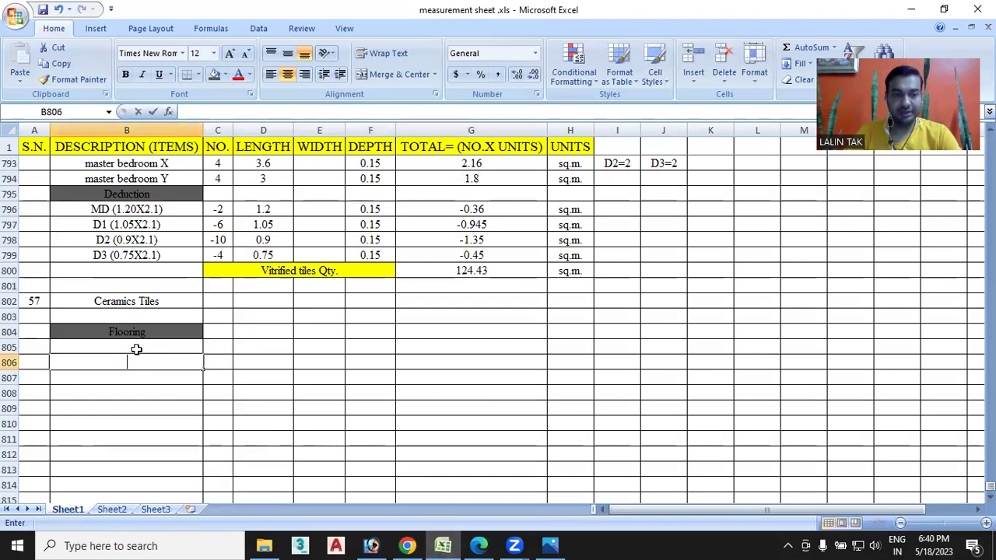
type("Toilr")
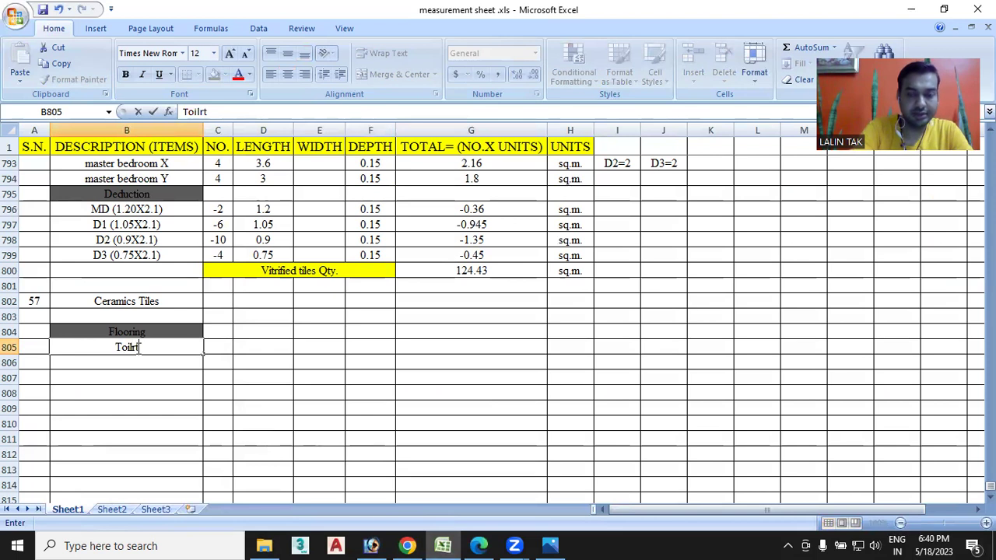
key("BackSpace")
type("et")
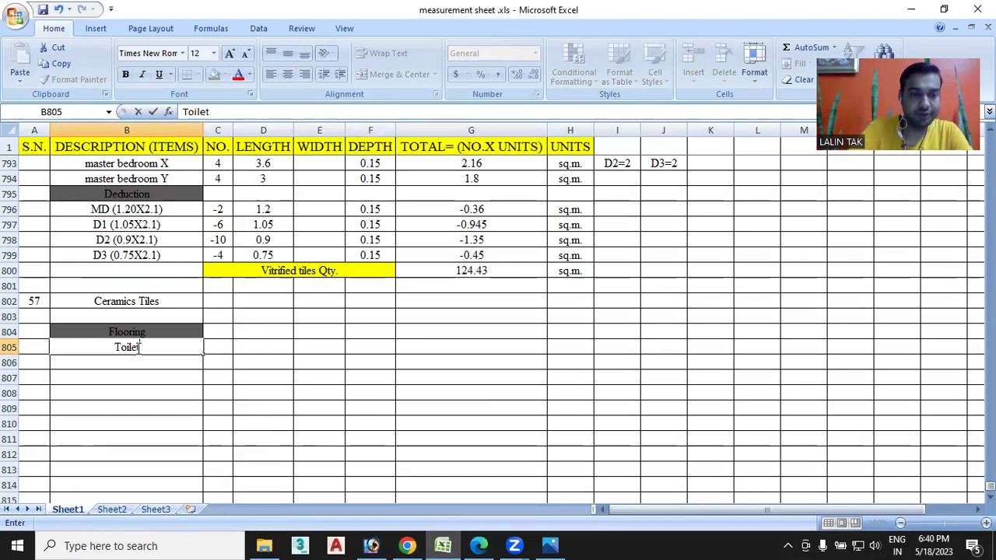
left_click(225, 345)
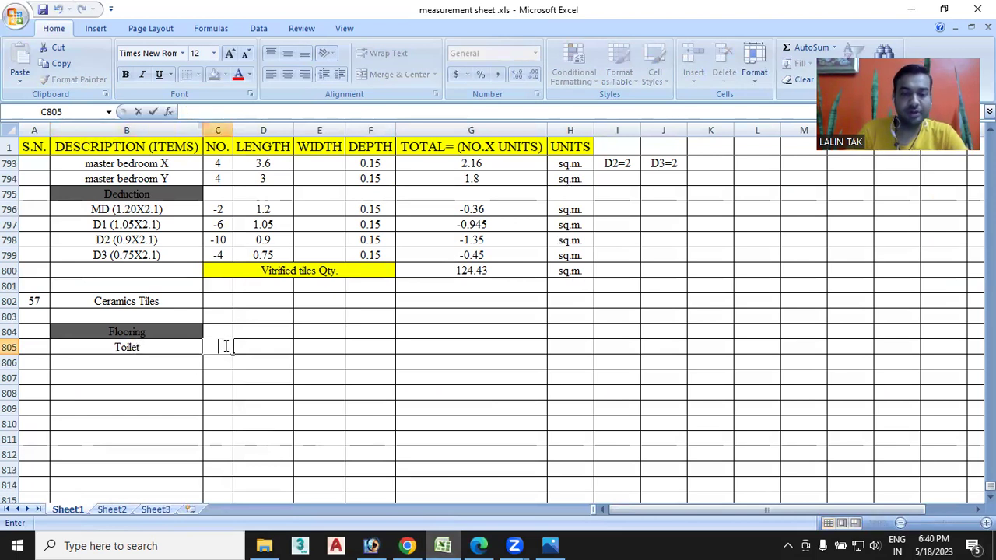
type("4")
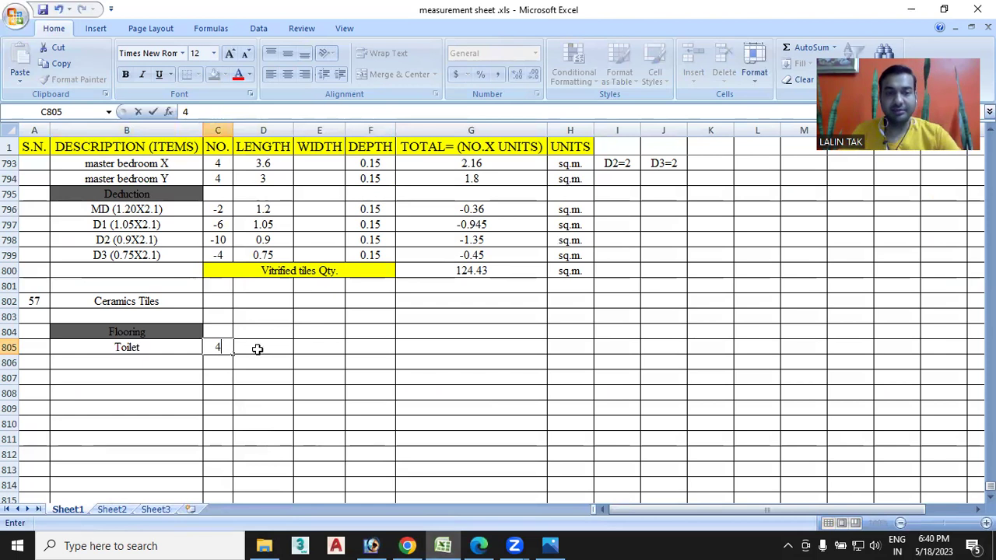
double_click(257, 348)
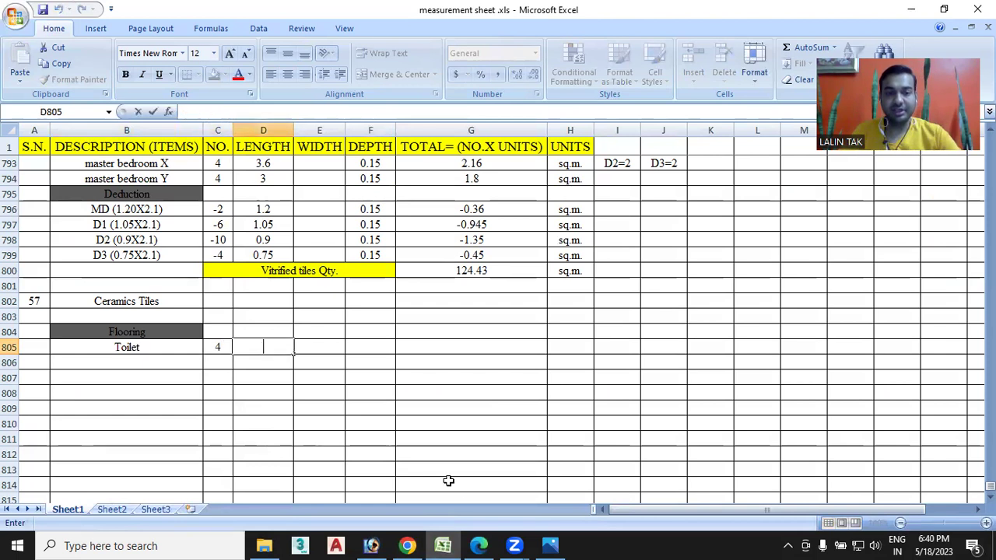
left_click(483, 544)
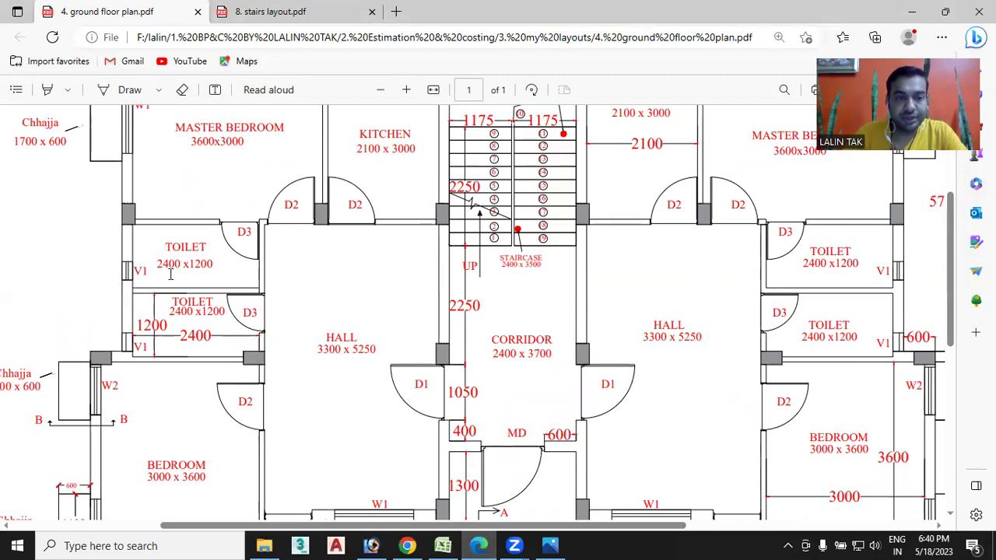
left_click(442, 546)
type("2")
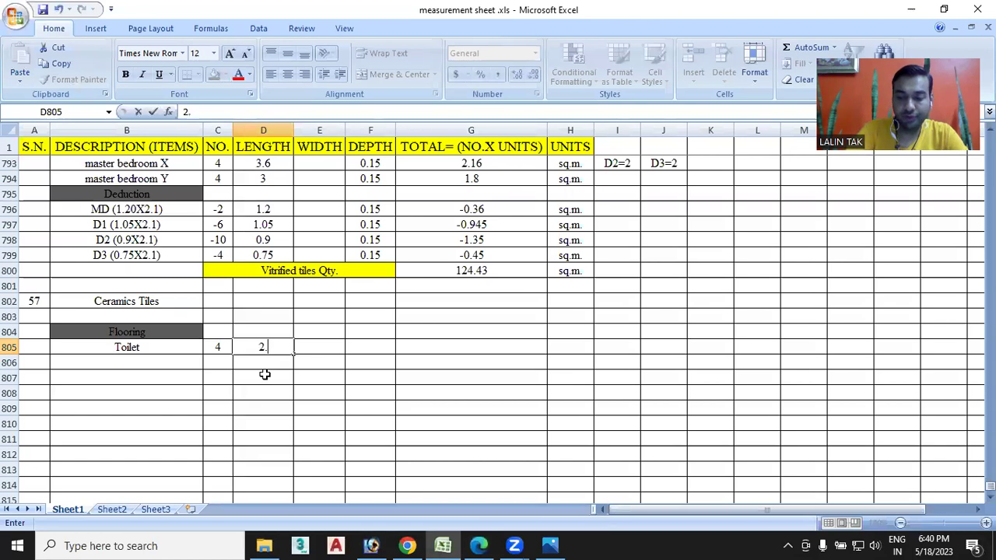
type(".4")
key("Tab")
type("1.2")
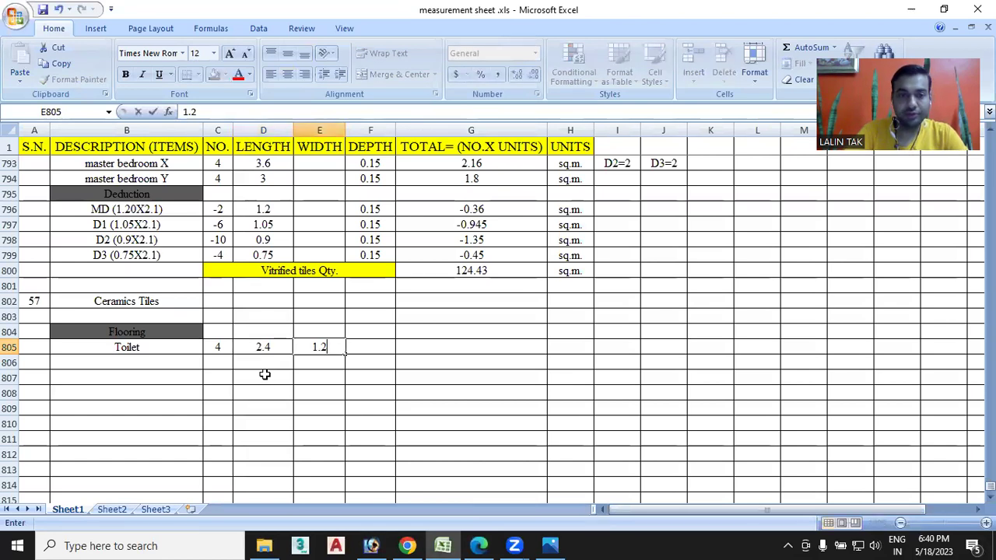
Put the area formula =C805*D805*E805 in G805, giving 11.52
double_click(439, 346)
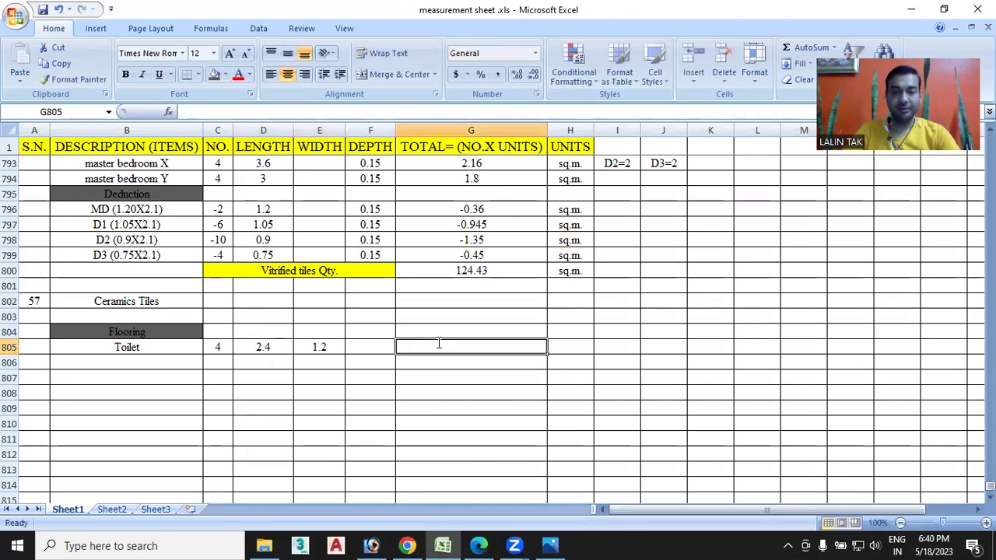
type("=")
left_click(220, 345)
type("*")
left_click(255, 346)
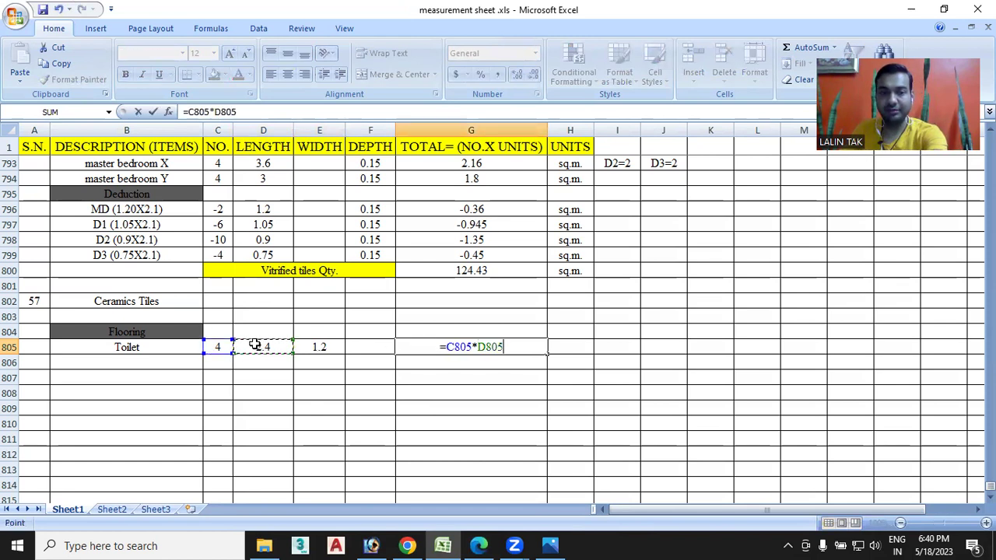
type("*")
left_click(317, 344)
key("Return")
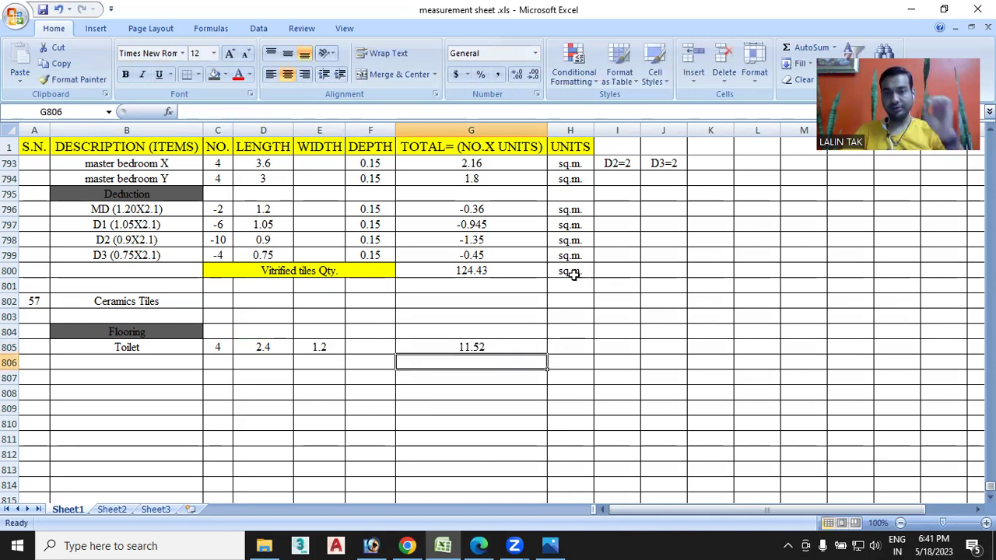
Copy the sq.m. unit from H800 into H805
left_click(573, 274)
key("ctrl+c")
left_click(567, 344)
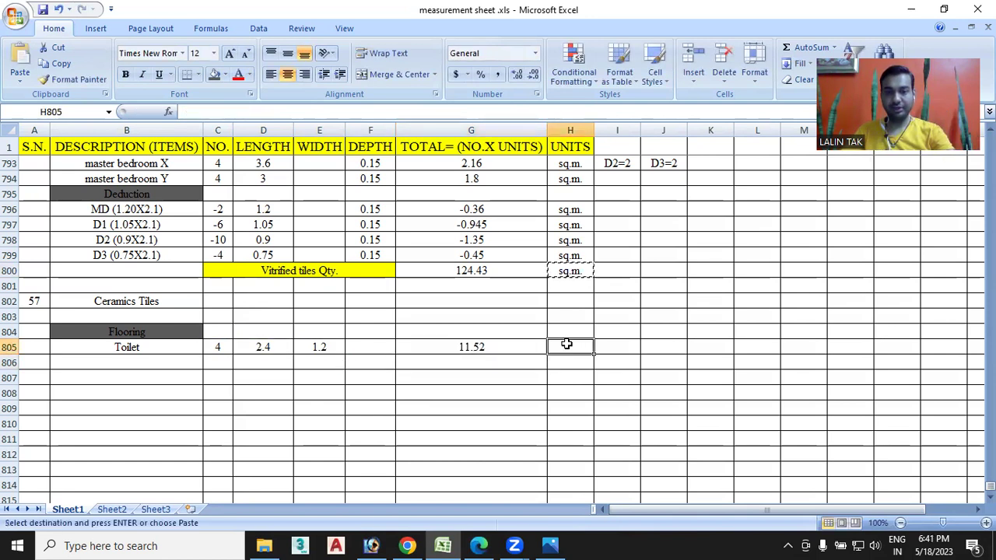
key("ctrl+v")
Copy the existing Dado/ skirting sub-heading below the Toilet flooring row
left_click(221, 392)
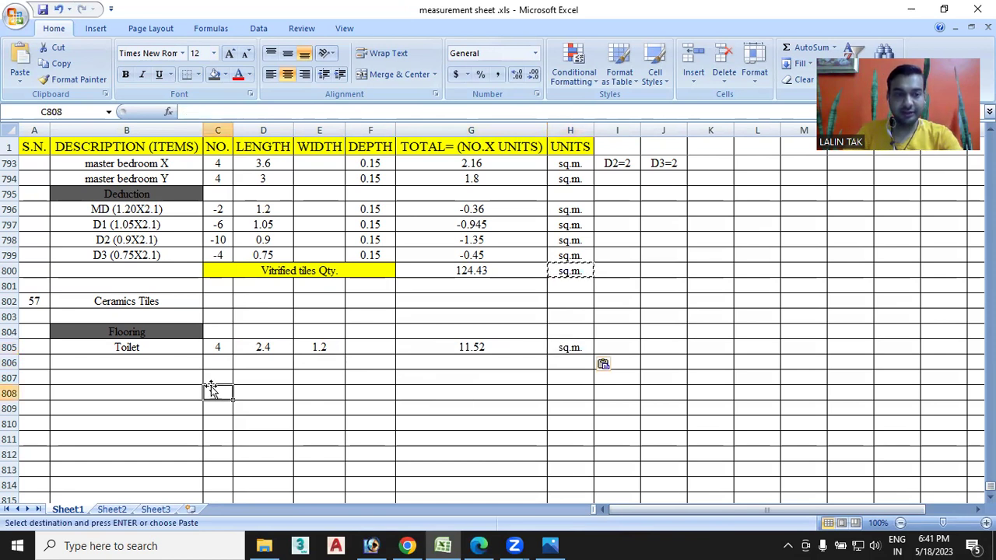
scroll(176, 381, "up", 3)
scroll(179, 376, "up", 2)
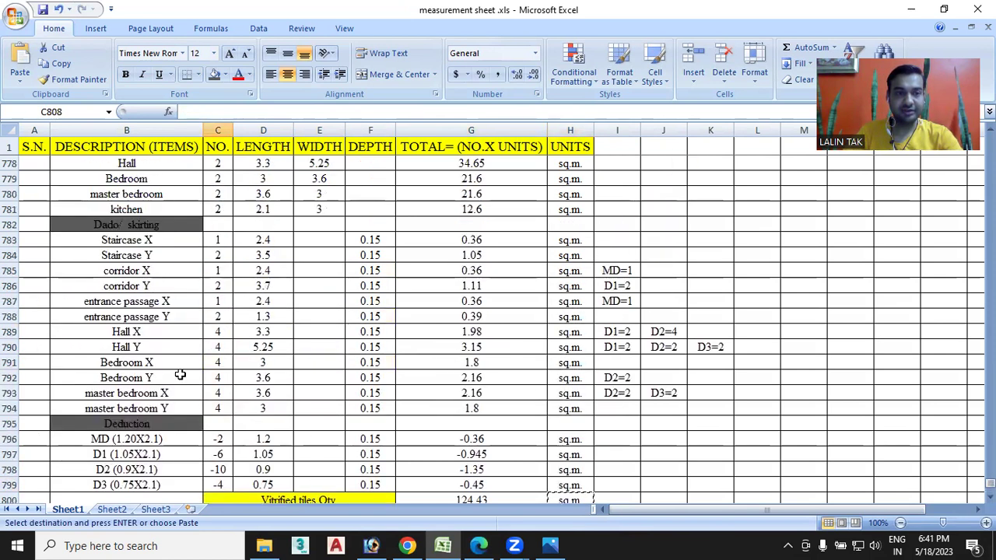
left_click(161, 231)
scroll(174, 266, "down", 5)
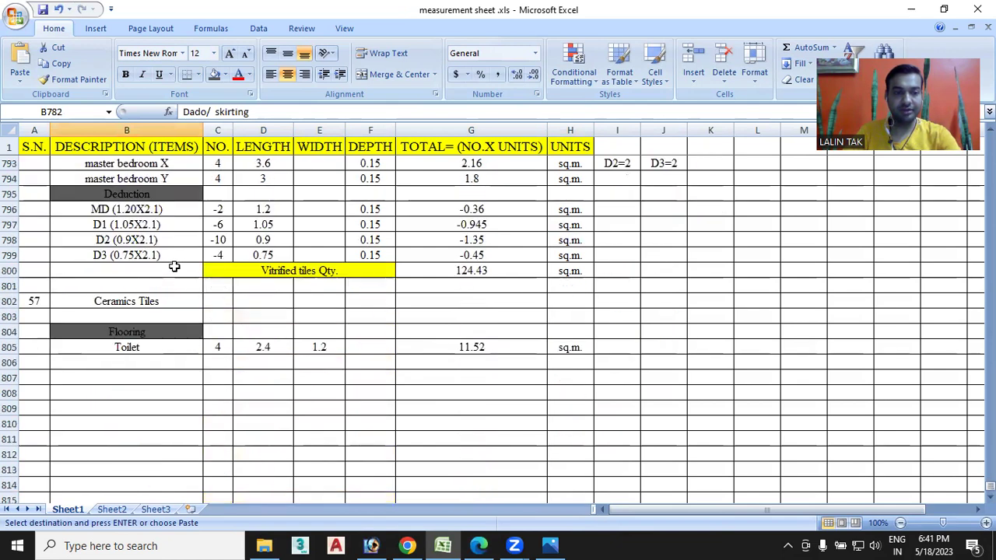
left_click(146, 364)
key("ctrl+v")
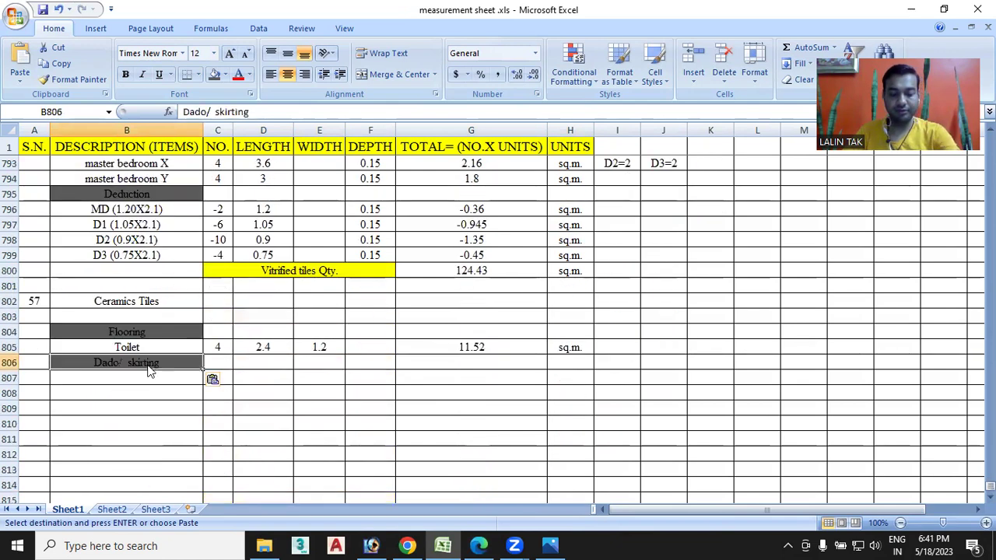
Enter 'Toilet X' in B807 and 'Toilet Y' in B808
scroll(136, 425, "down", 1)
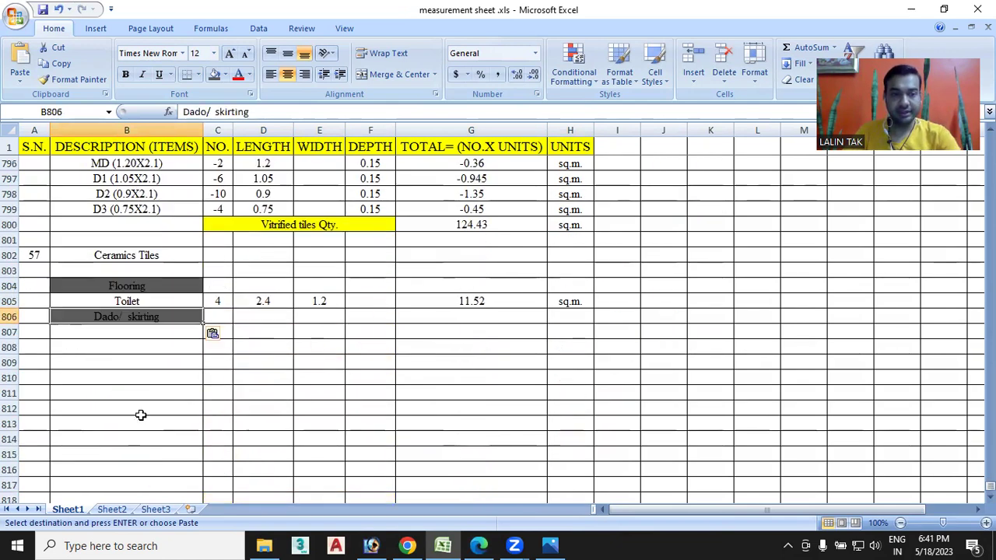
double_click(138, 330)
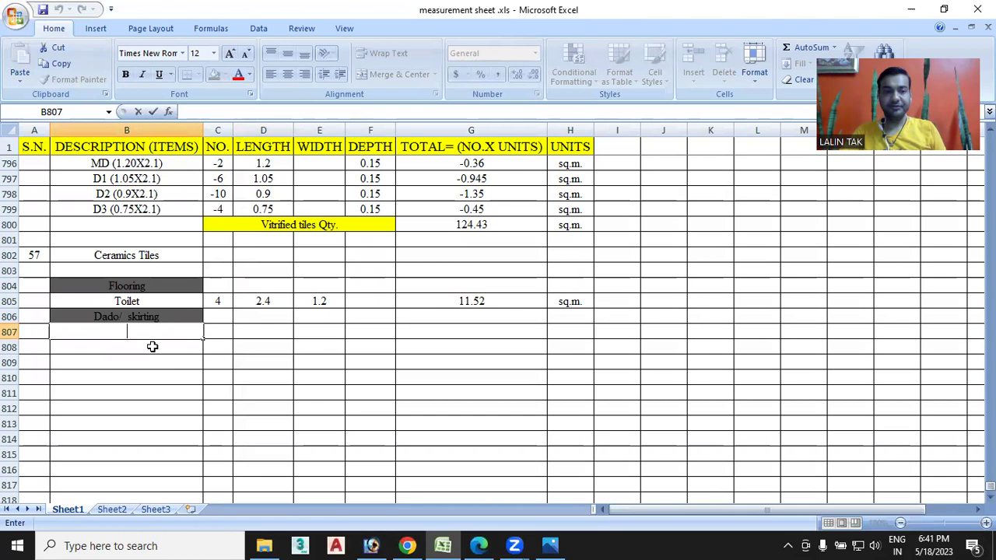
type("Toilet")
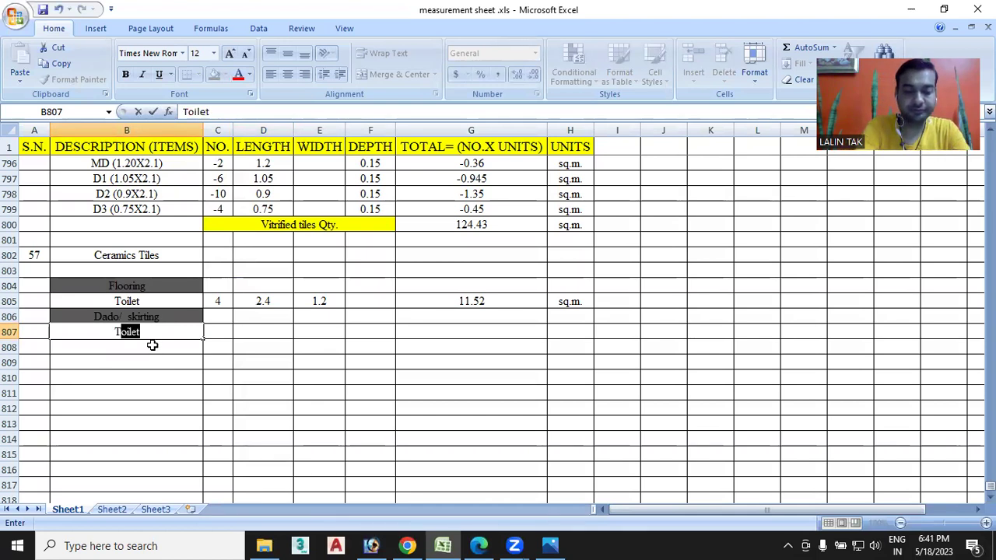
key("Tab")
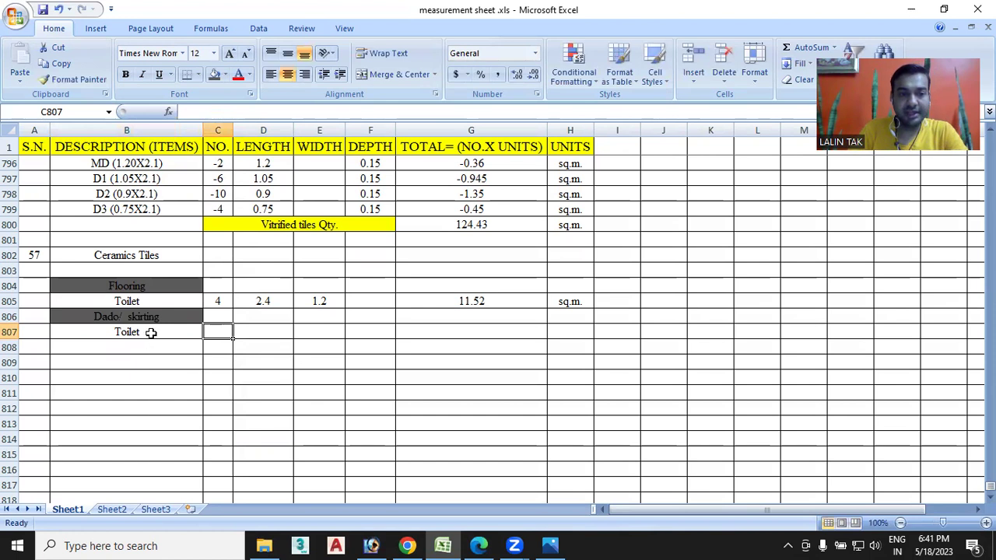
double_click(153, 332)
type("X")
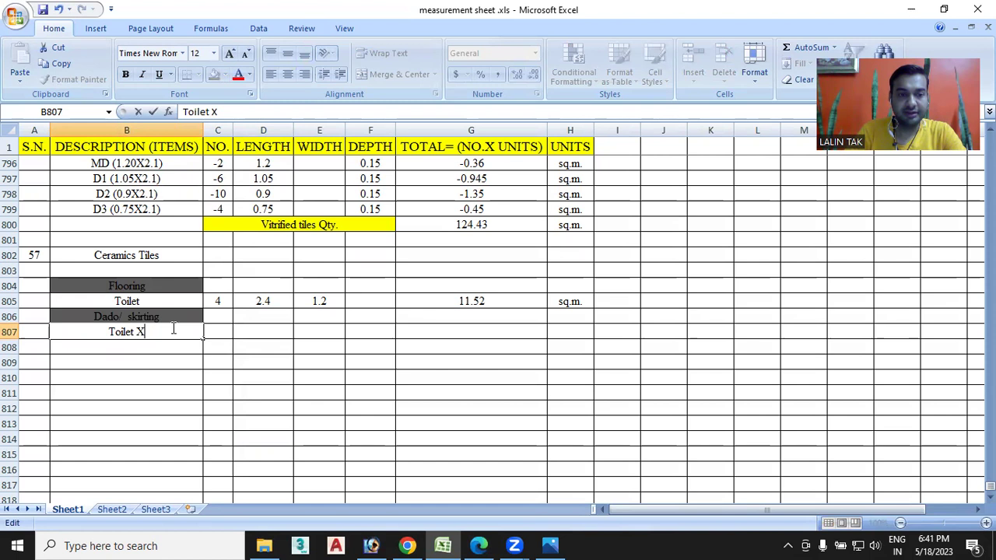
key("ctrl+Return")
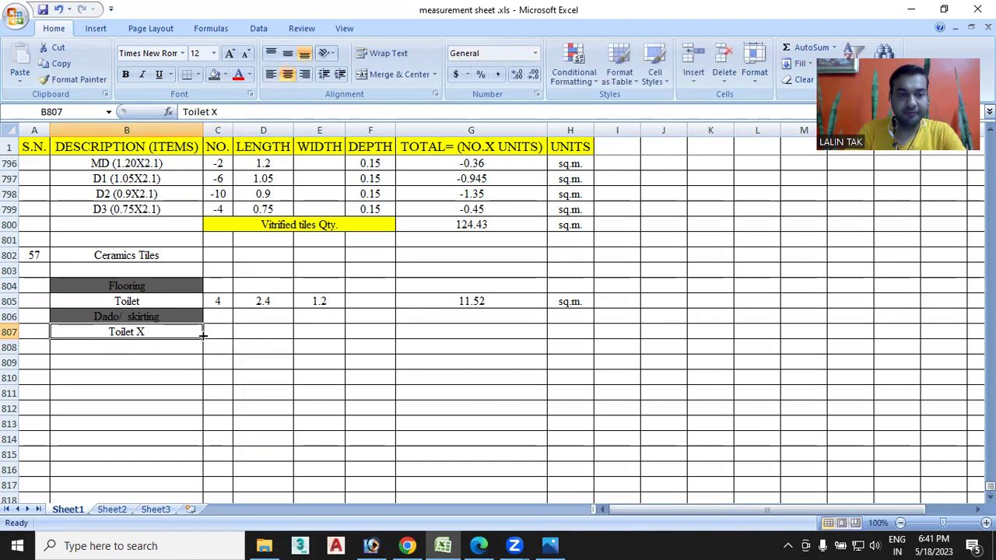
left_click_drag(203, 335, 206, 362)
double_click(153, 347)
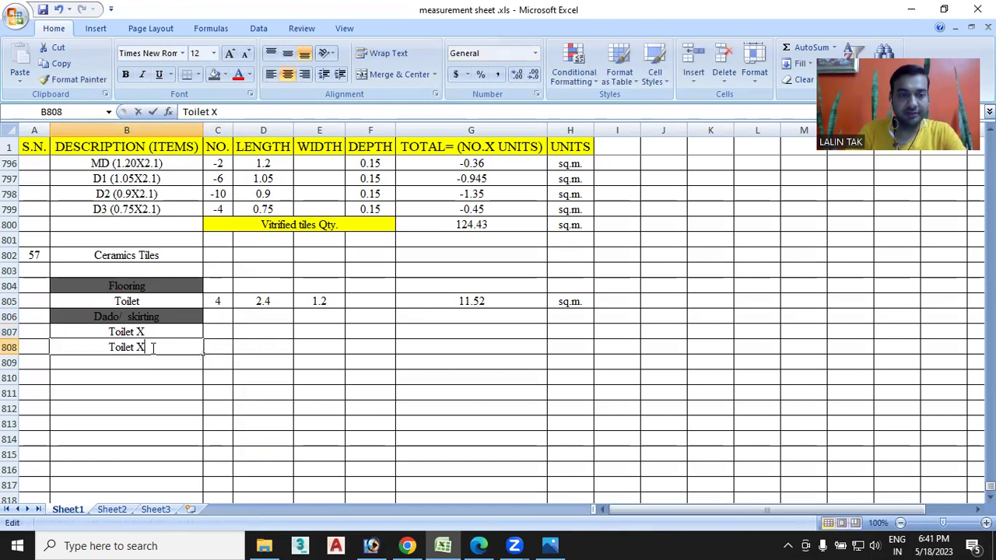
key("BackSpace")
type("Y")
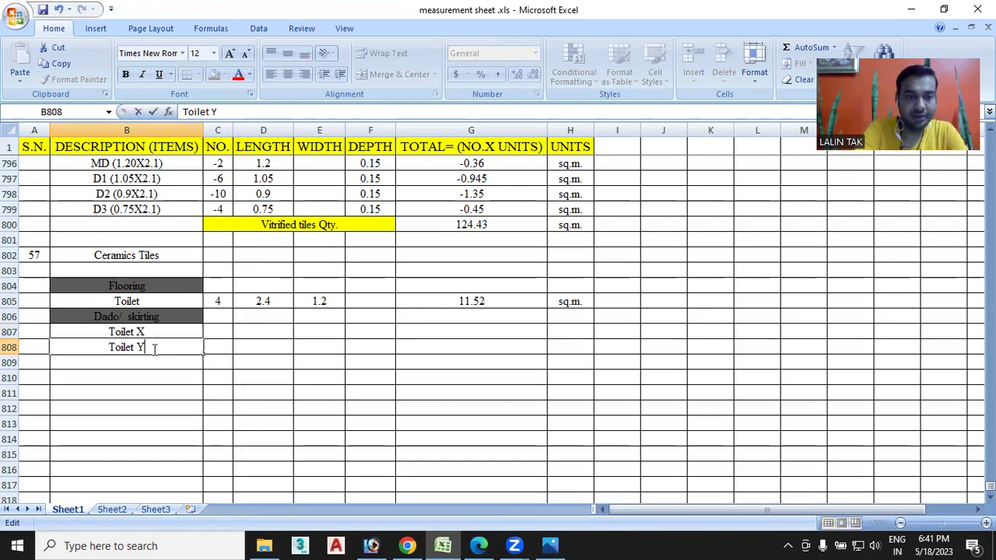
left_click(147, 378)
Enter 'Kitchen X' in B809 and 'Kitchen Y' in B810
double_click(147, 362)
type("Kite")
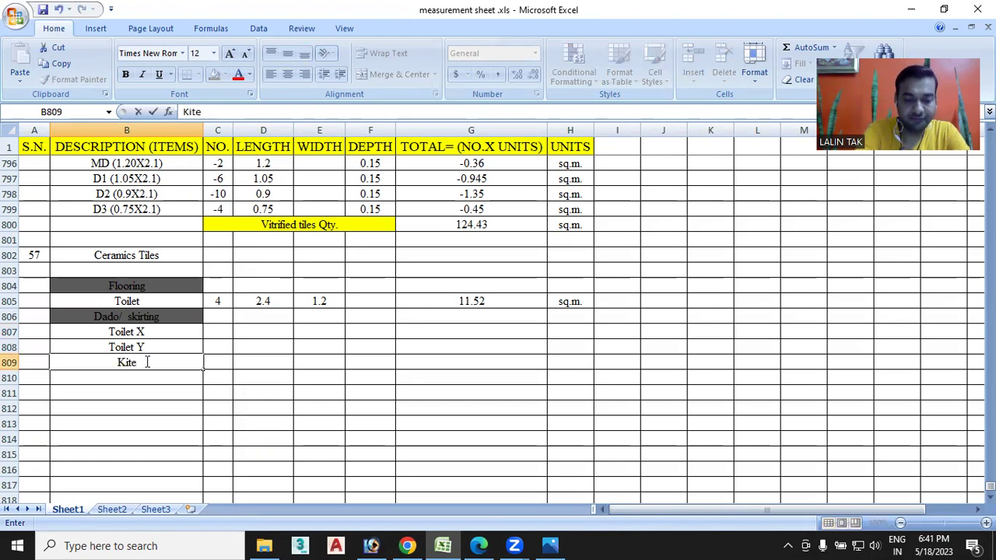
key("BackSpace")
type("chen X")
double_click(152, 377)
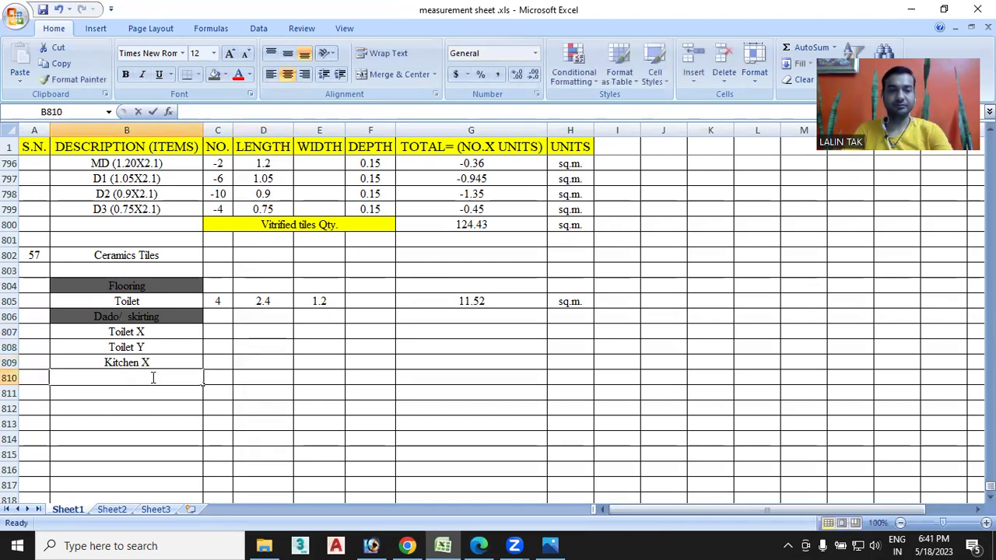
type("k")
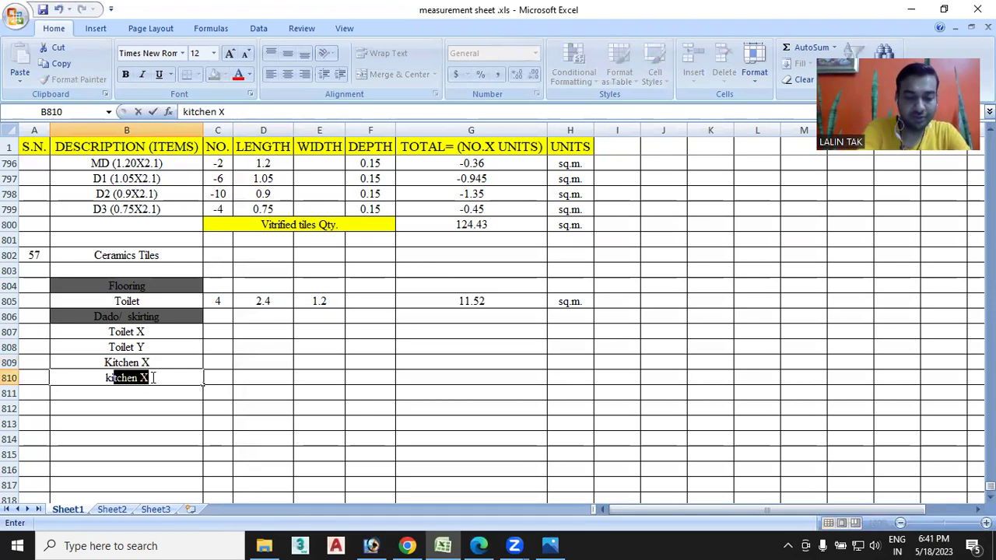
type("ite")
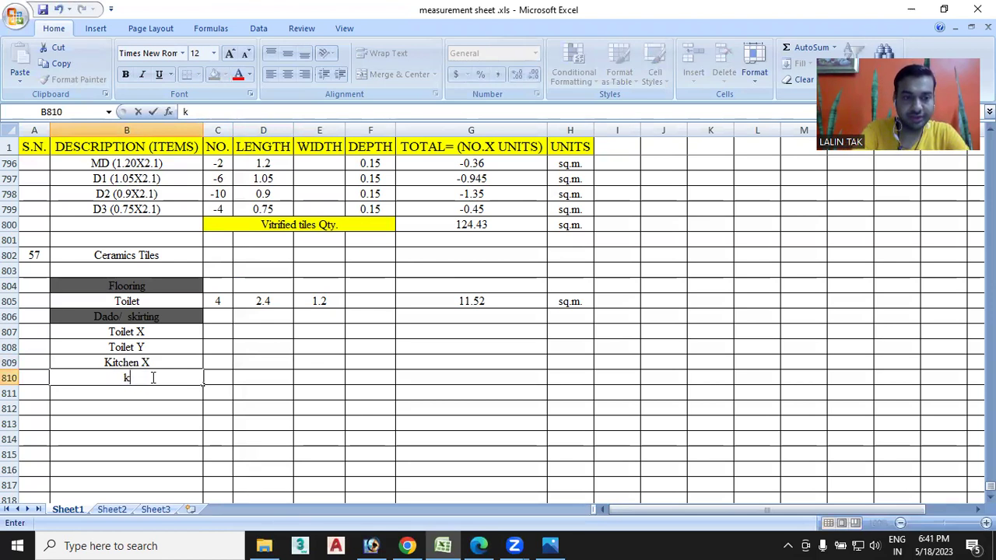
type("Kite")
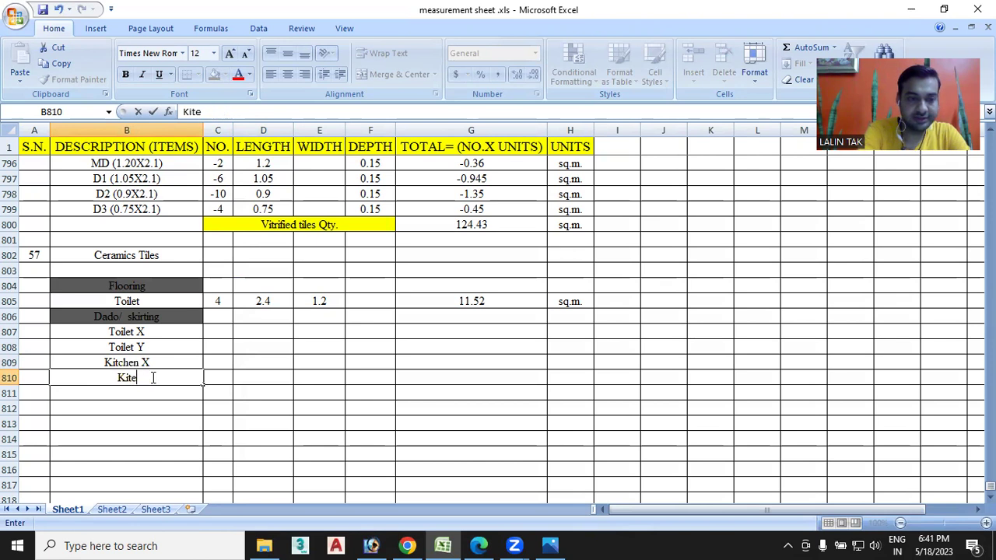
key("BackSpace")
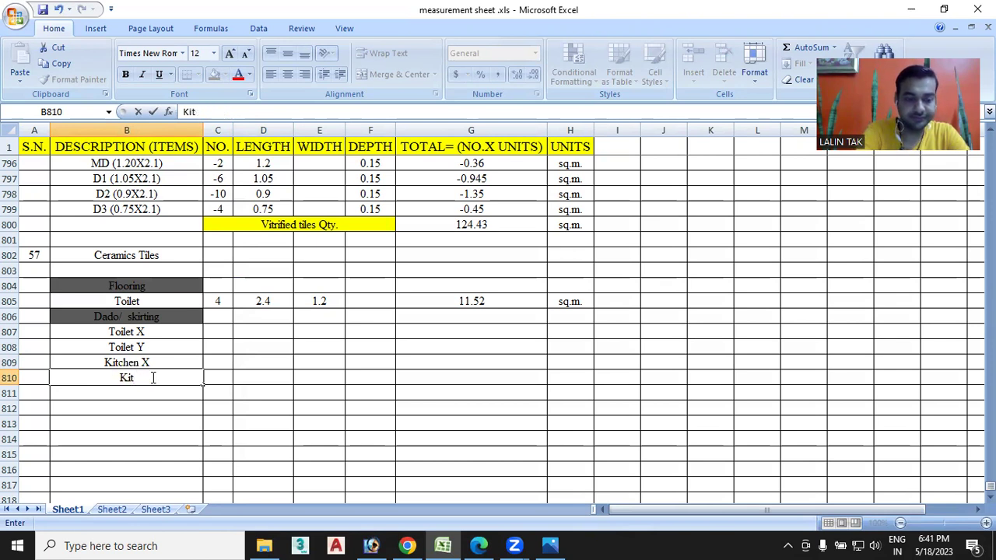
type("chen X")
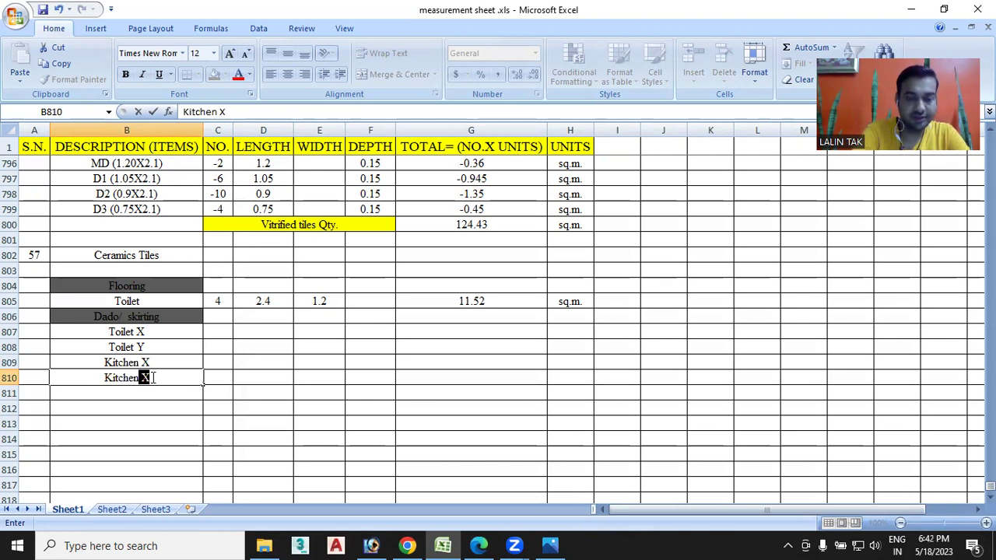
key("Tab")
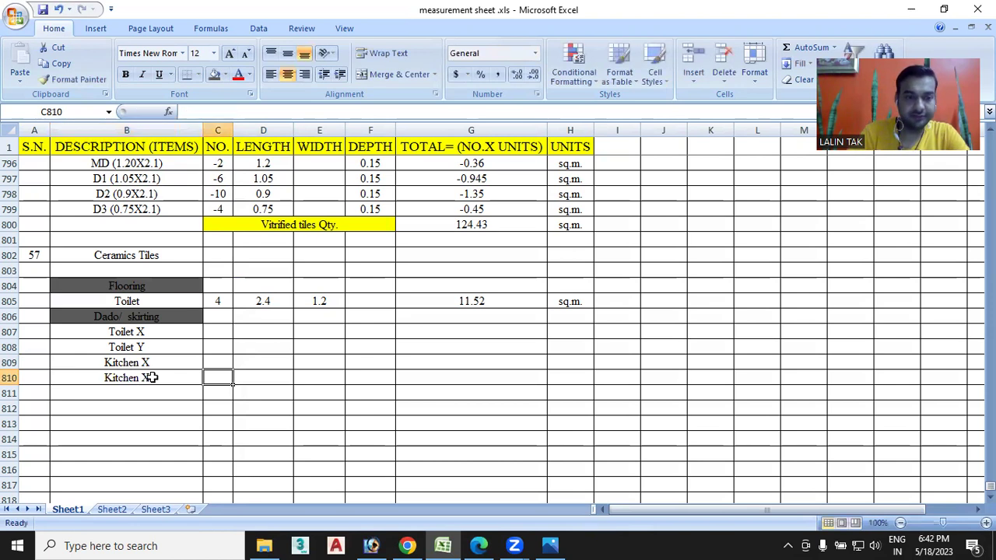
double_click(153, 377)
key("BackSpace")
type("Y")
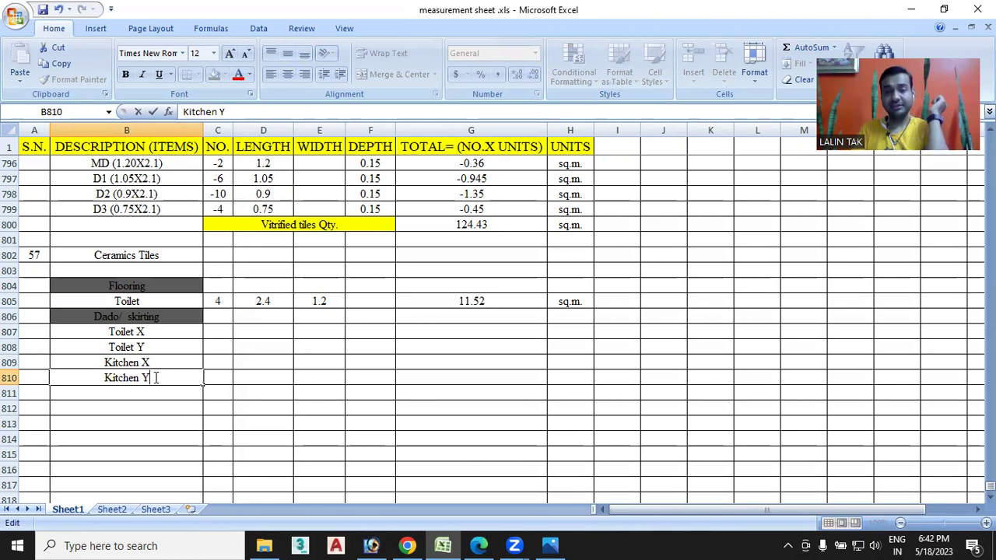
left_click(479, 545)
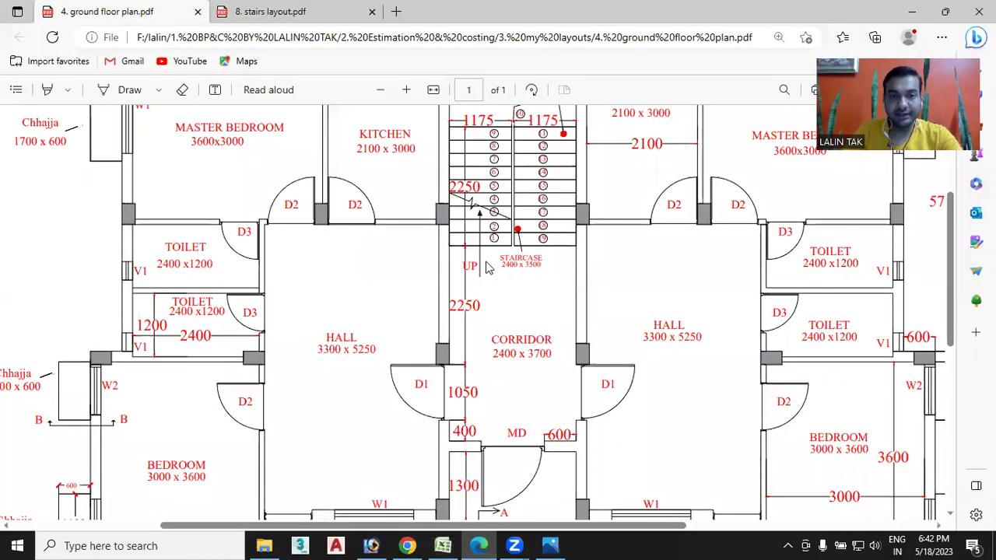
scroll(486, 267, "up", 3)
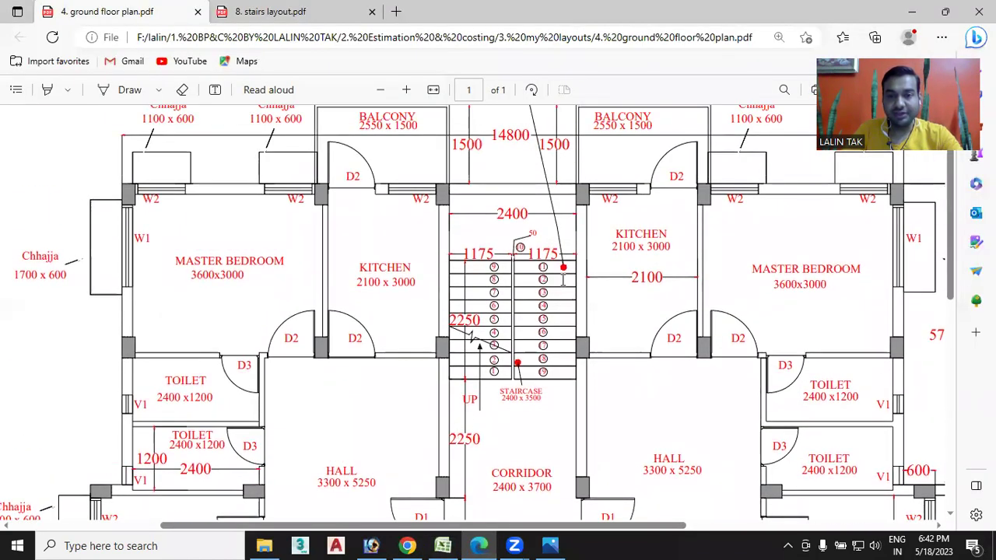
left_click(247, 26)
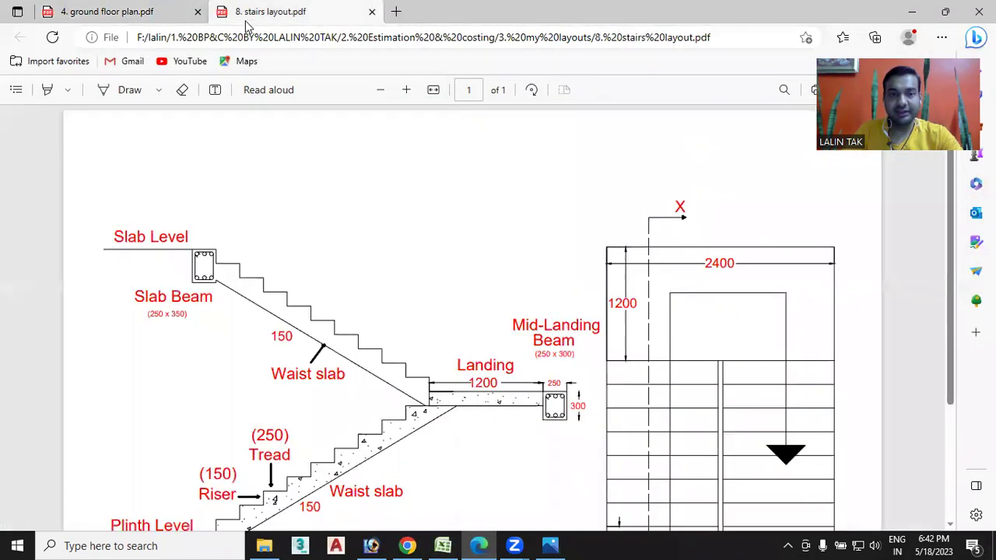
scroll(392, 406, "down", 2)
scroll(257, 374, "down", 1)
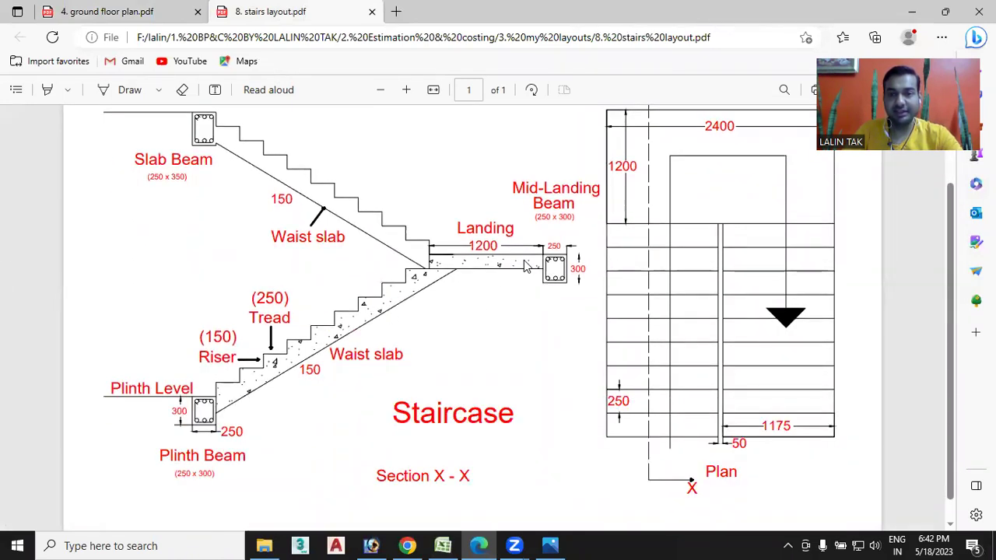
scroll(525, 267, "up", 2)
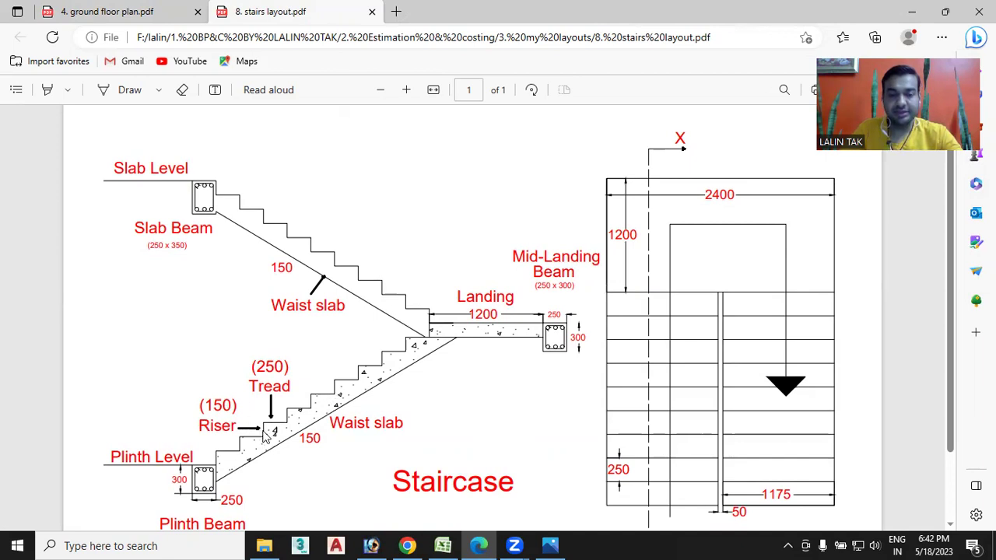
mouse_move(442, 546)
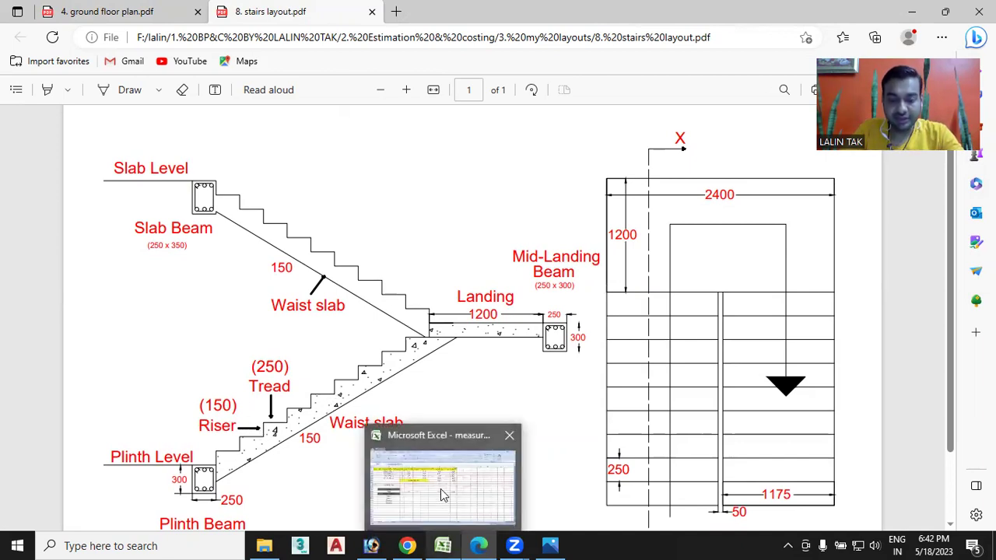
left_click(444, 494)
Enter 'Staircase side wall' in B811
scroll(341, 487, "down", 1)
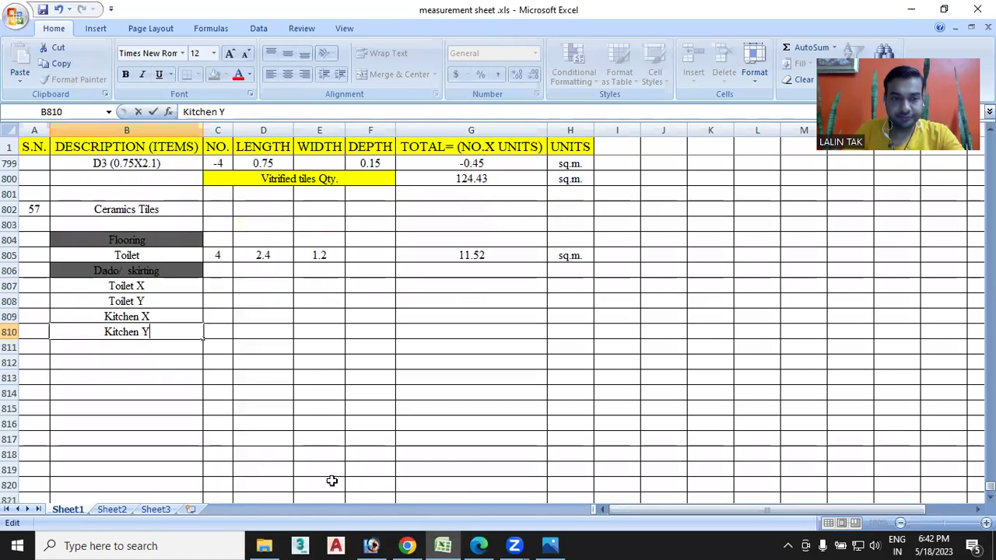
left_click(121, 344)
type("Stari")
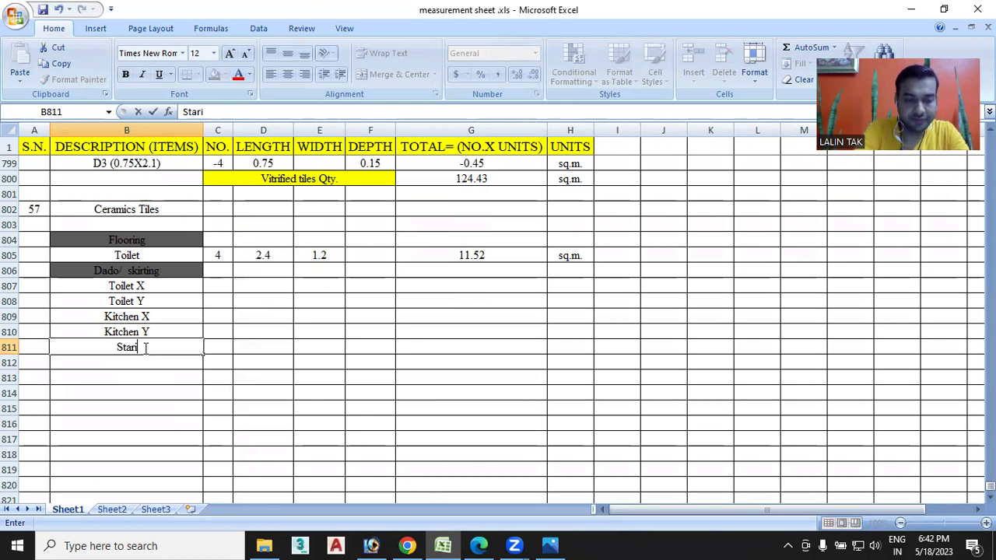
key("BackSpace")
key("BackSpace")
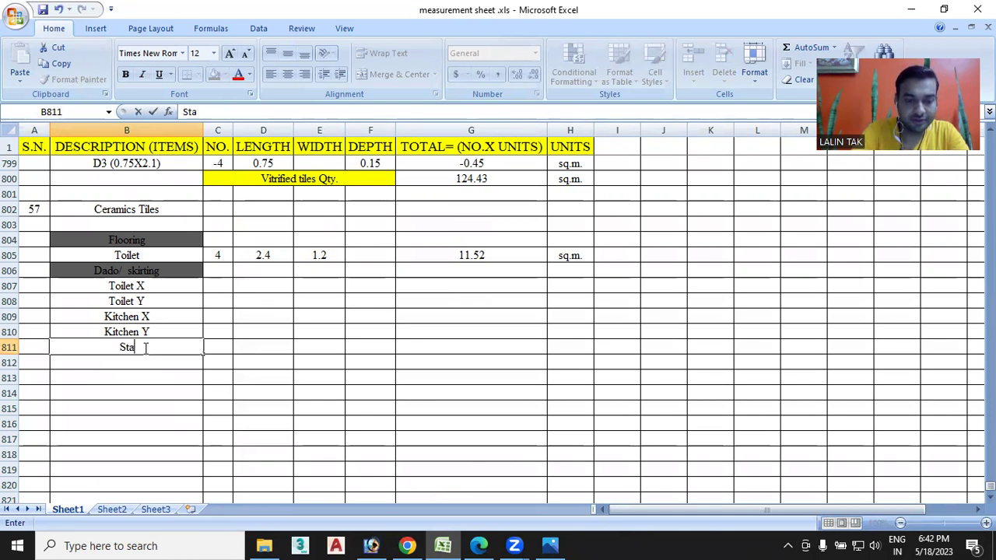
type("ircase")
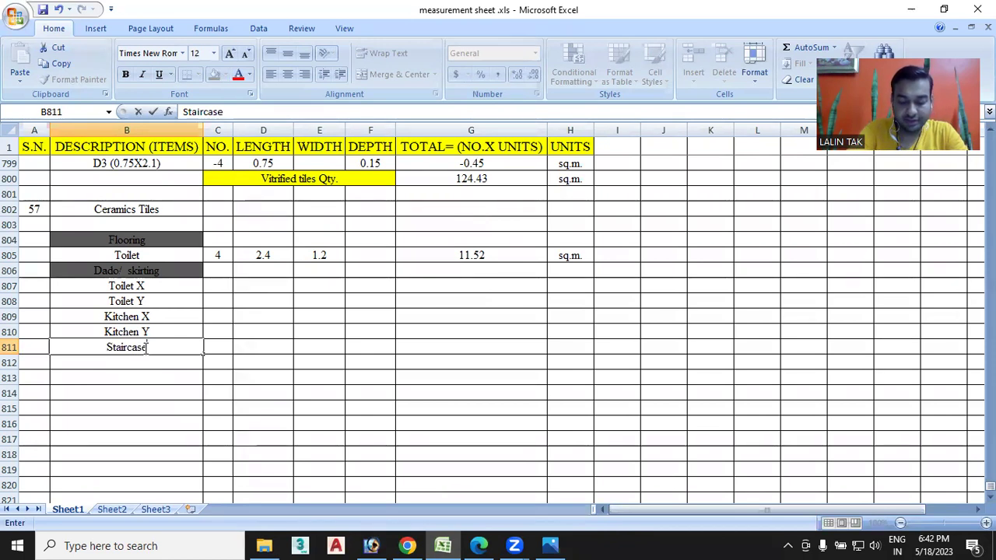
type(" s")
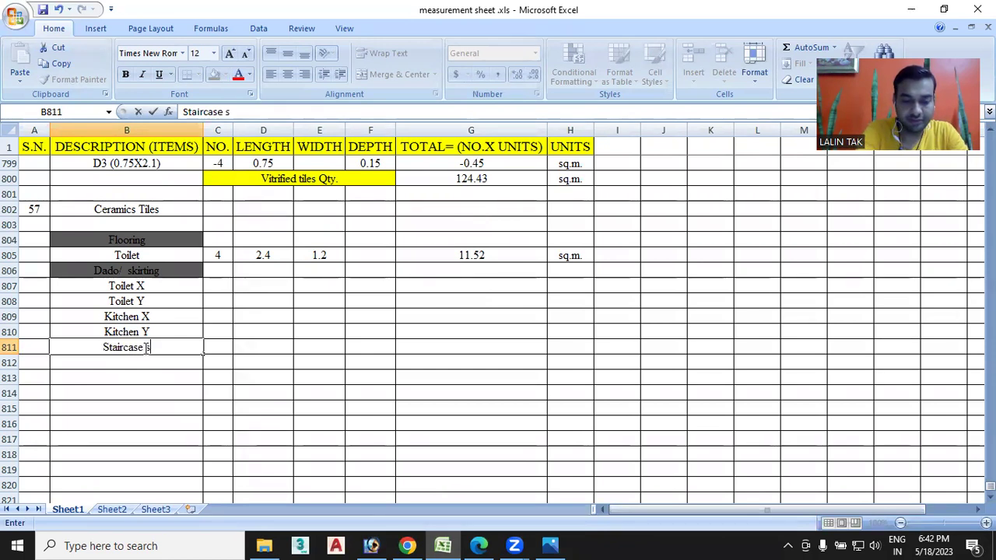
type("ide e")
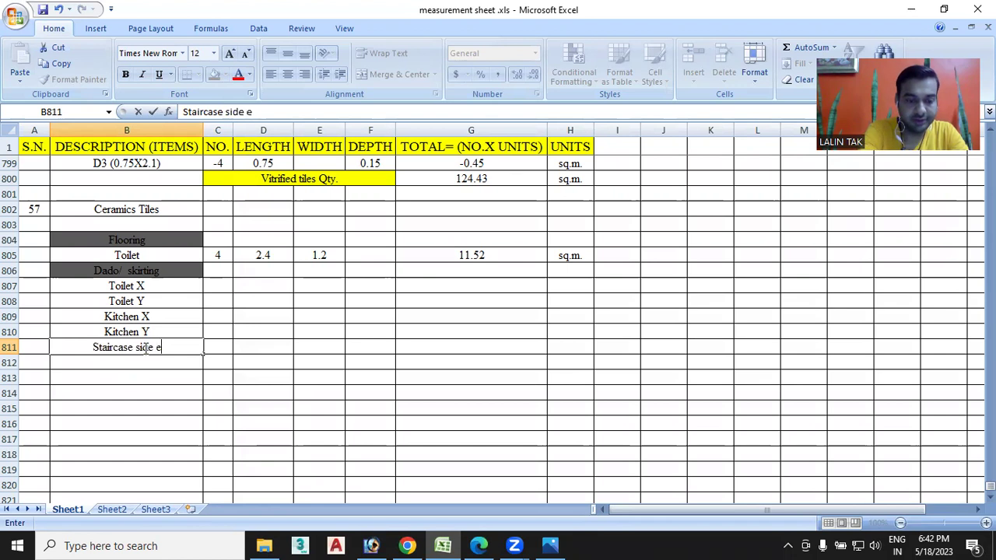
key("BackSpace")
type("wall")
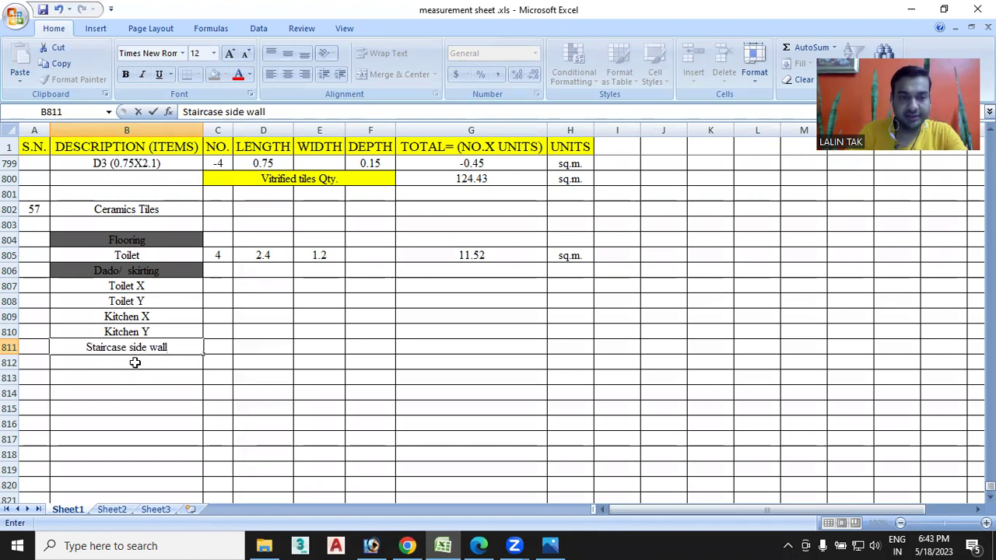
Add 'landing X' in B812 and 'landing Y' in B813
left_click(135, 362)
type("lan")
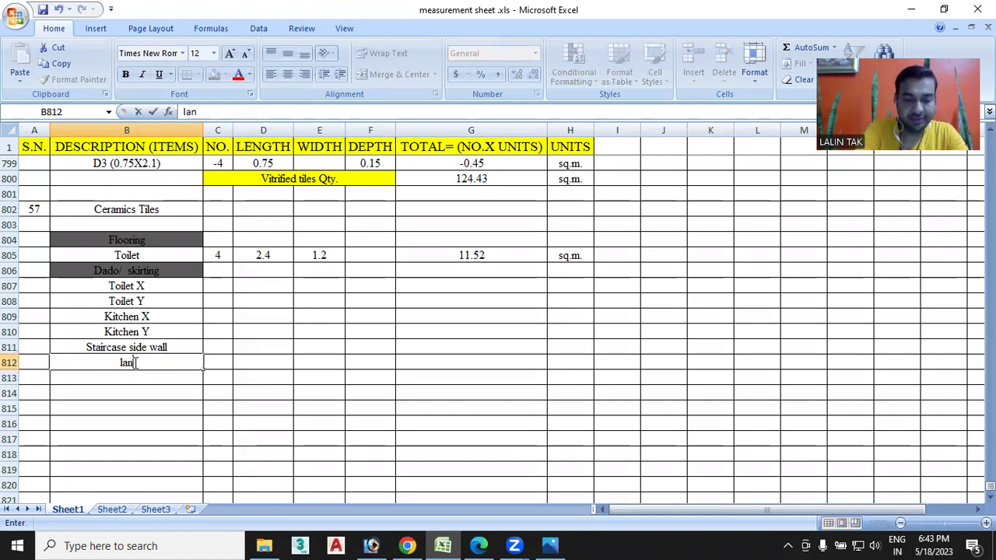
type("ding ")
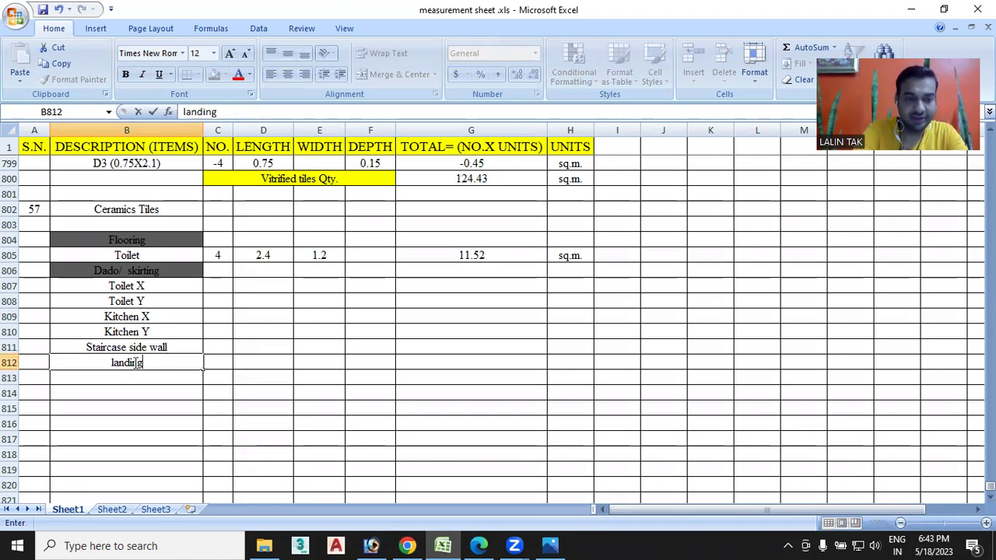
type("X")
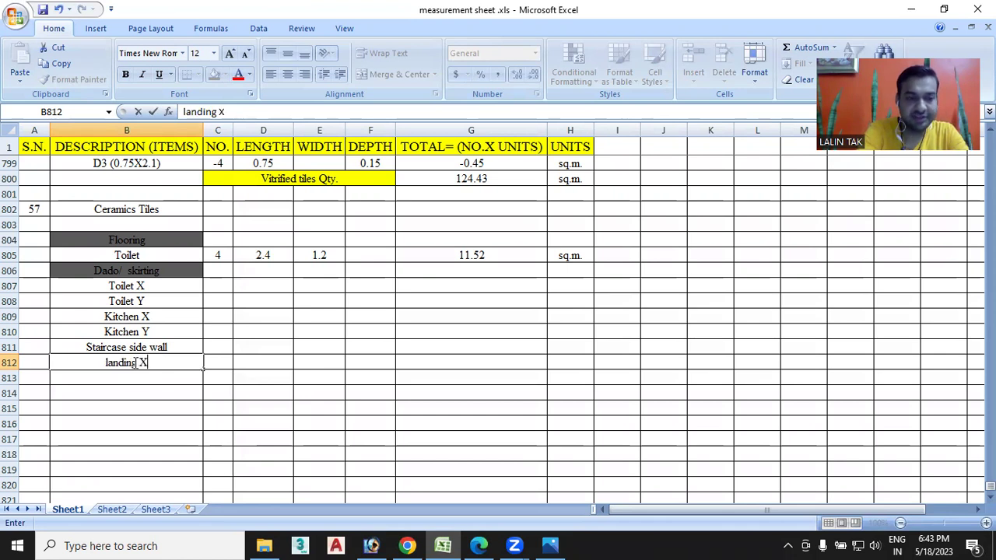
left_click(139, 378)
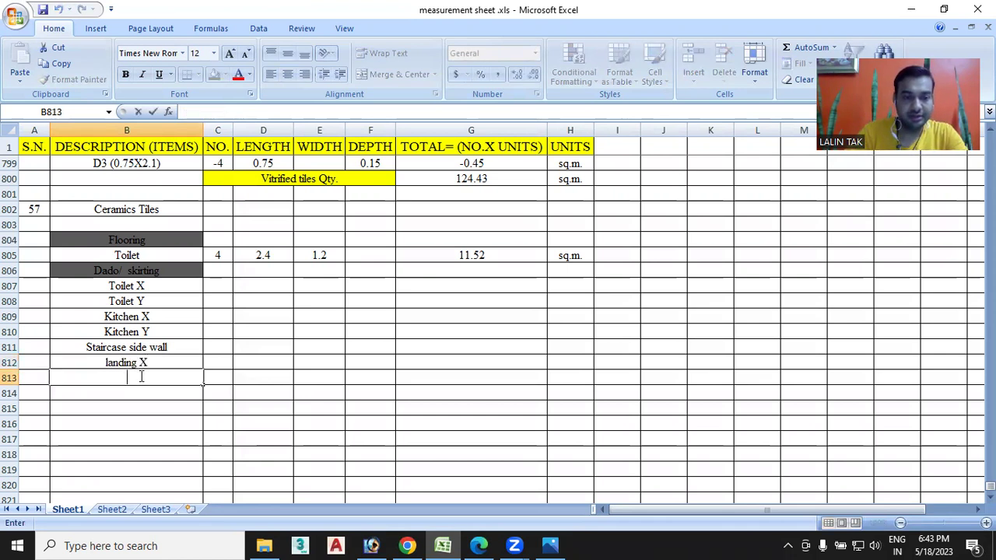
type("landing X")
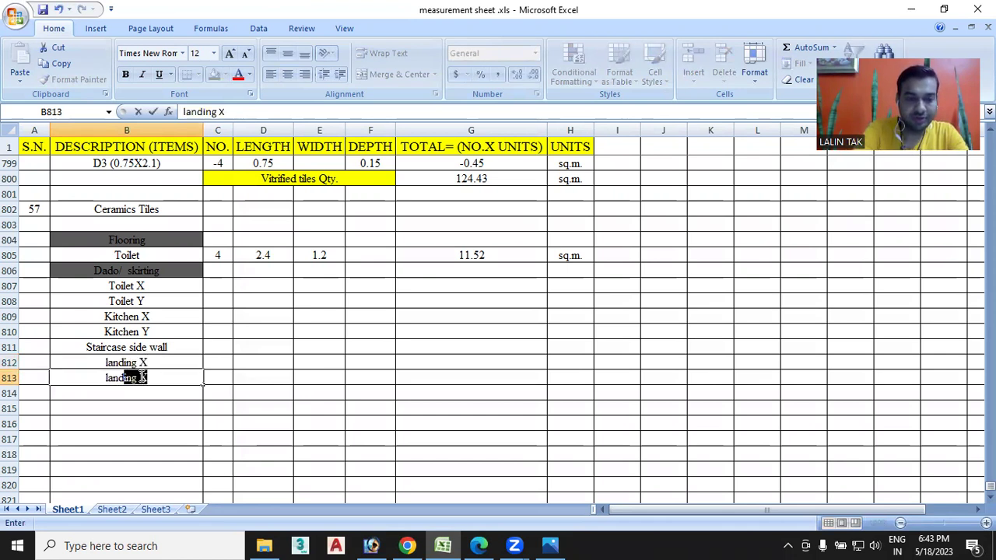
key("Tab")
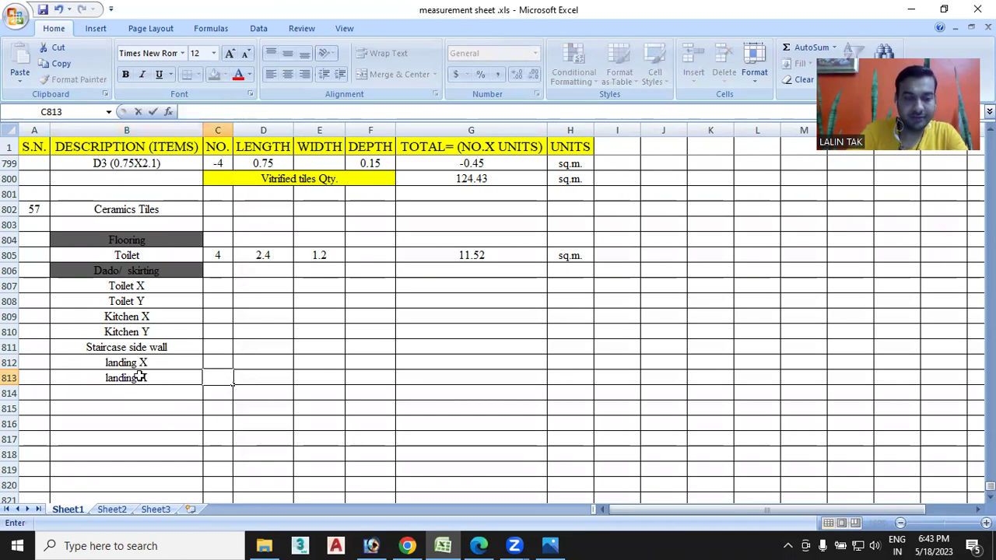
double_click(156, 377)
key("BackSpace")
type("y")
key("BackSpace")
type("Y")
left_click(217, 285)
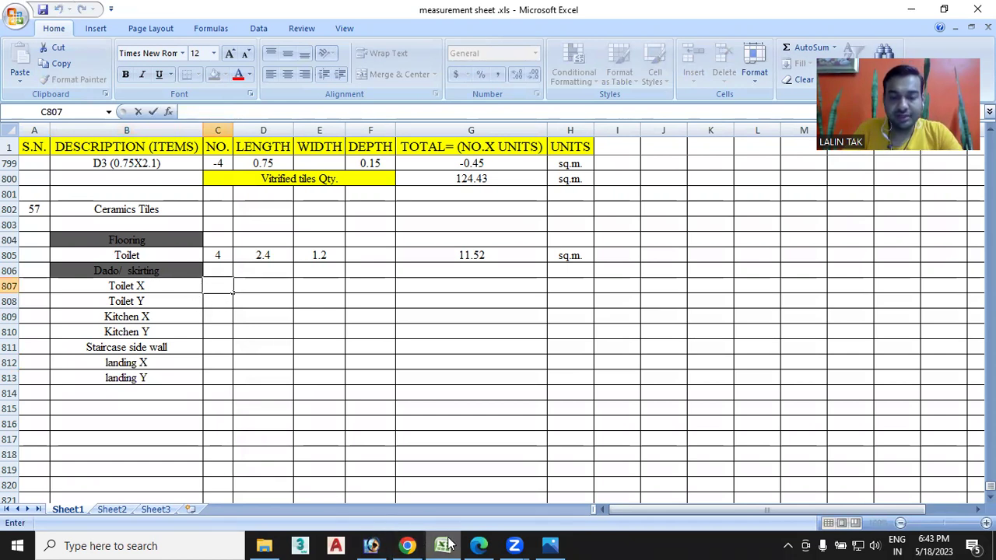
Show the ground floor plan PDF with the W2 windows and the 2400 stair dimension in view
left_click(478, 546)
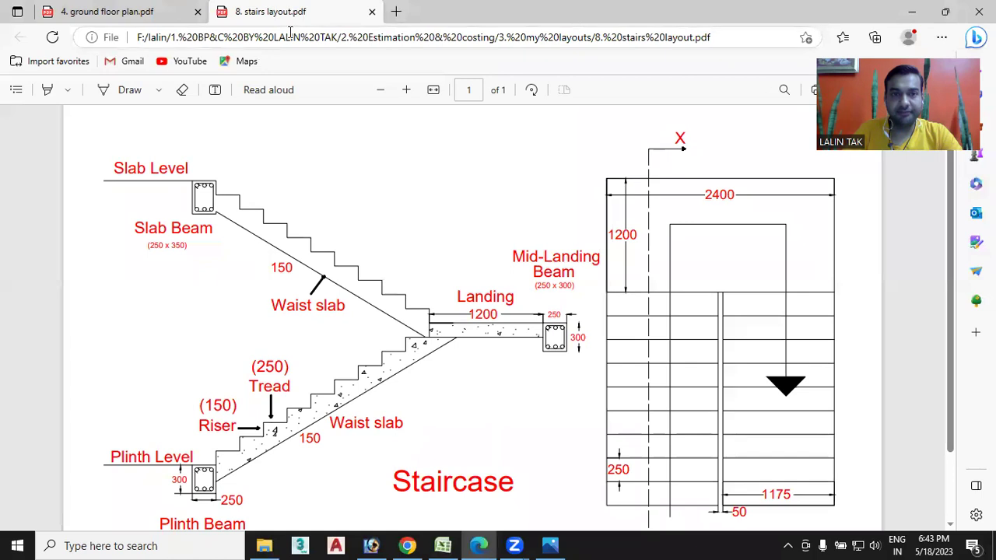
left_click(148, 12)
scroll(272, 385, "down", 3)
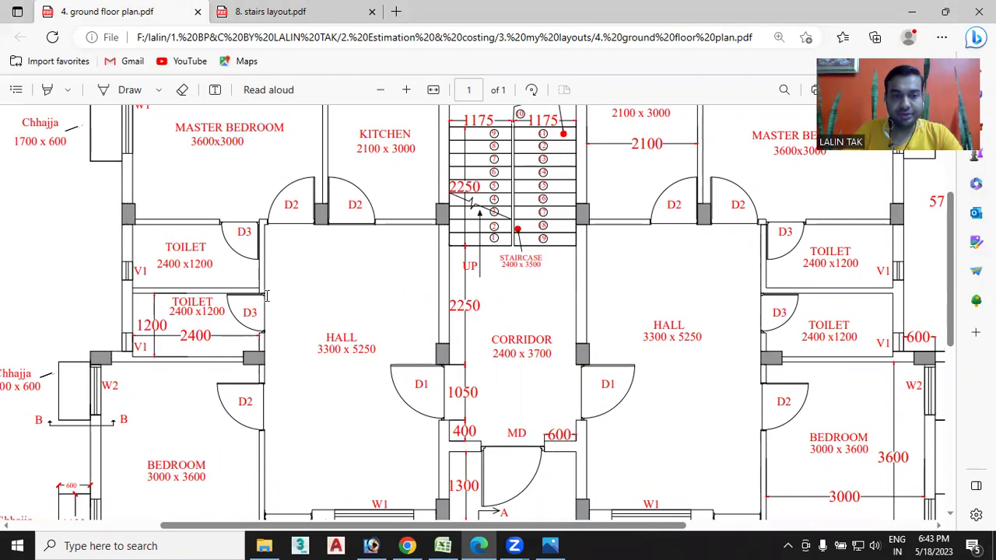
scroll(246, 356, "up", 2)
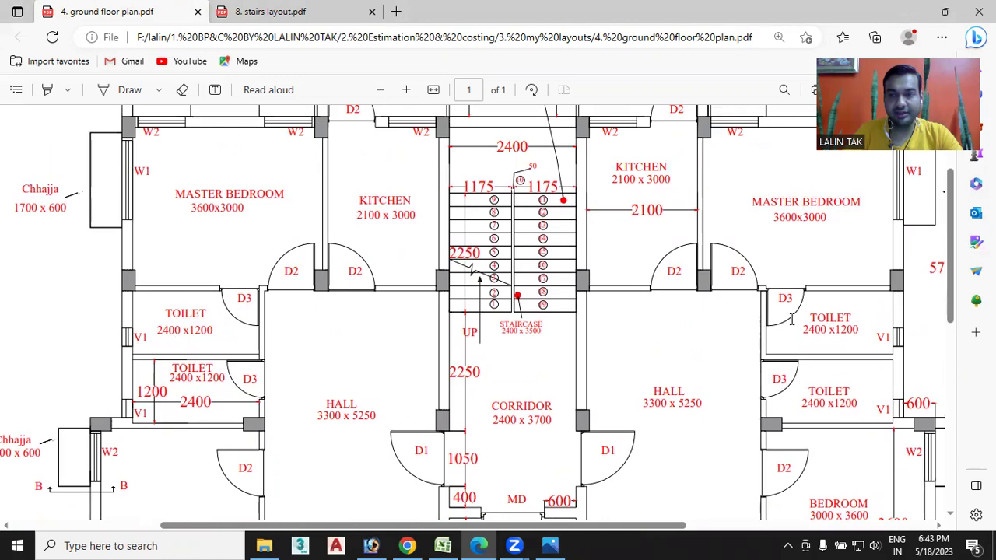
Fill the Toilet X dado row with count 8, length 2.4 and depth 0.15, checking the floor plan
left_click(443, 546)
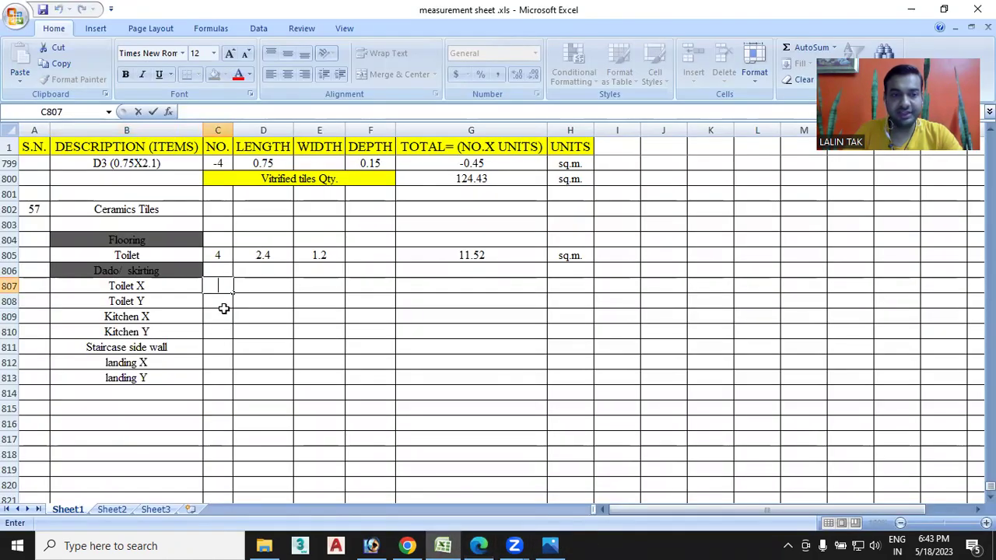
type("8")
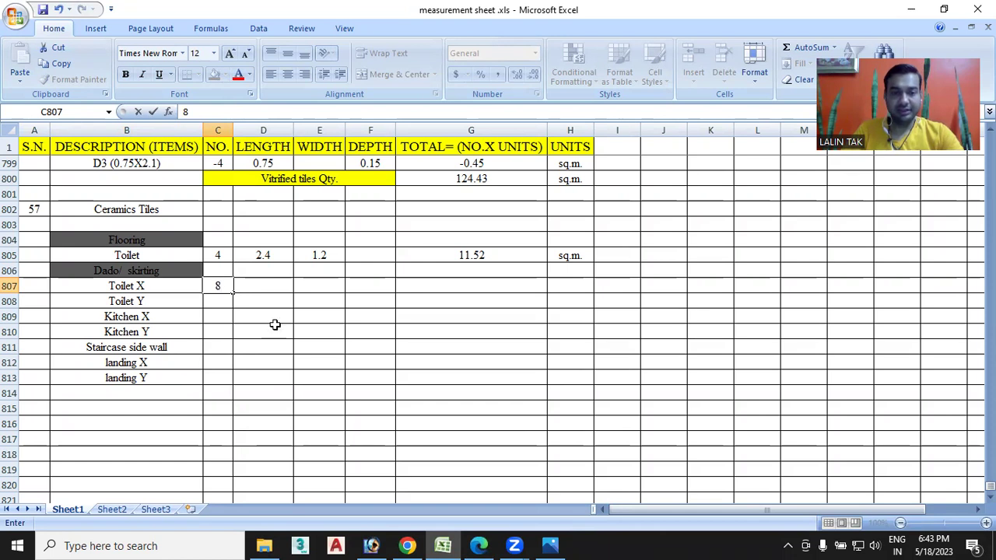
left_click(481, 543)
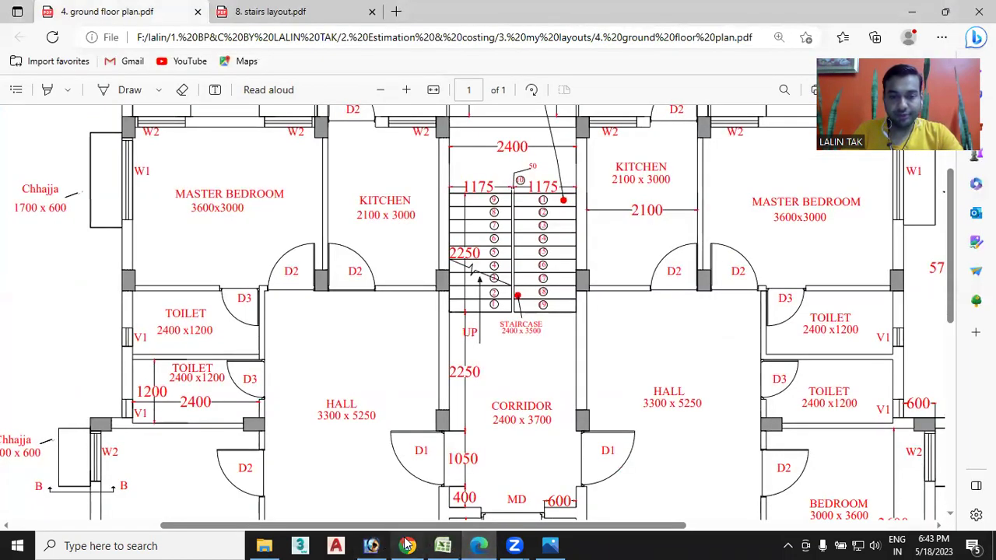
left_click(443, 546)
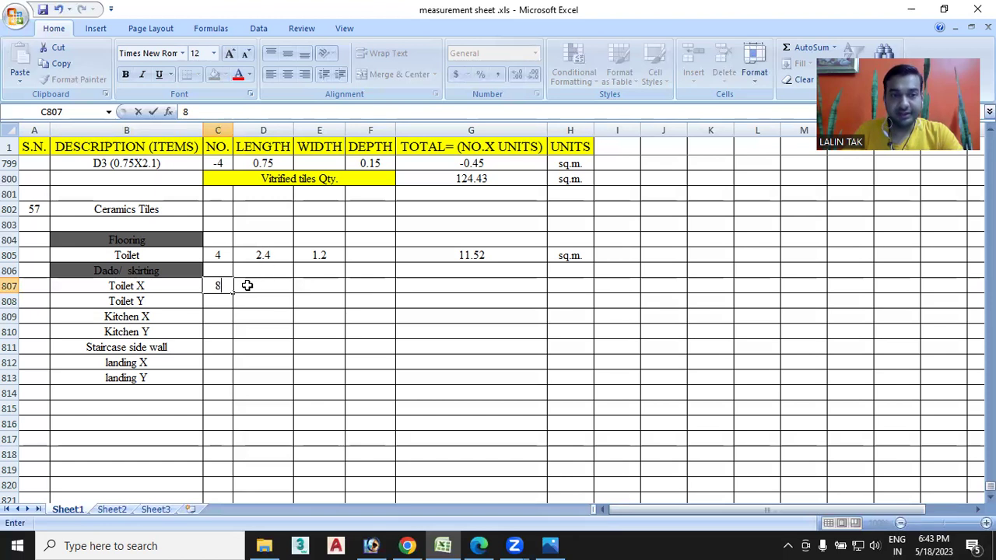
left_click(481, 544)
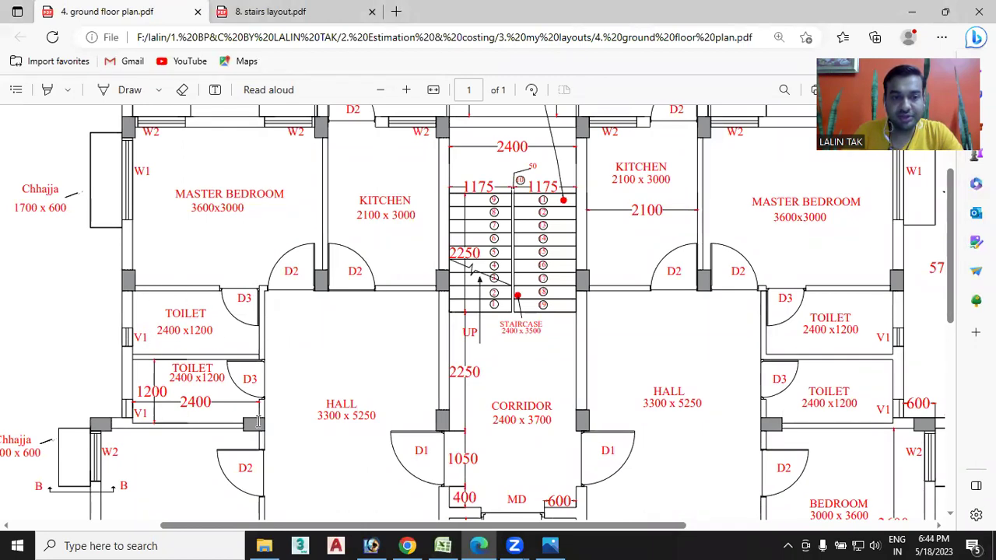
left_click(443, 545)
left_click(264, 288)
type("2")
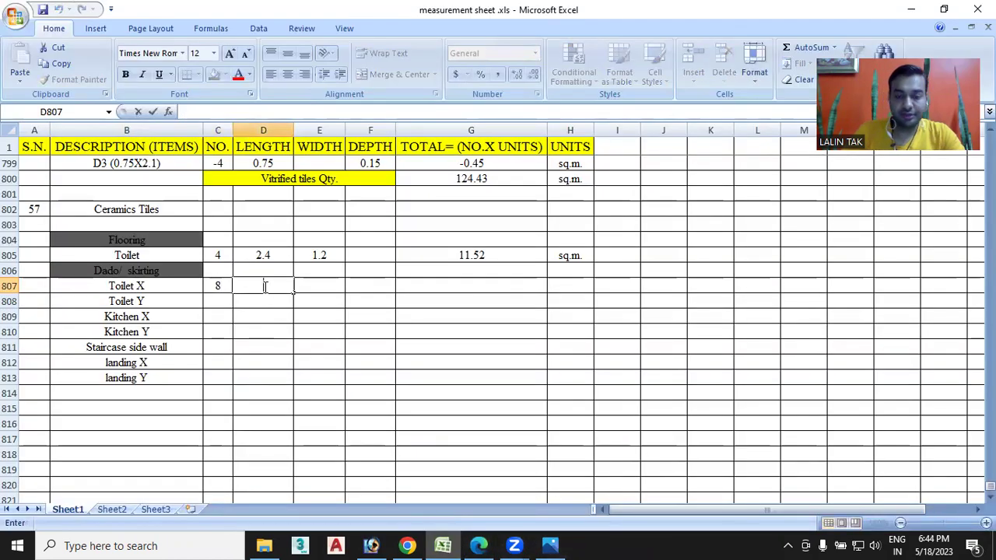
type(".4")
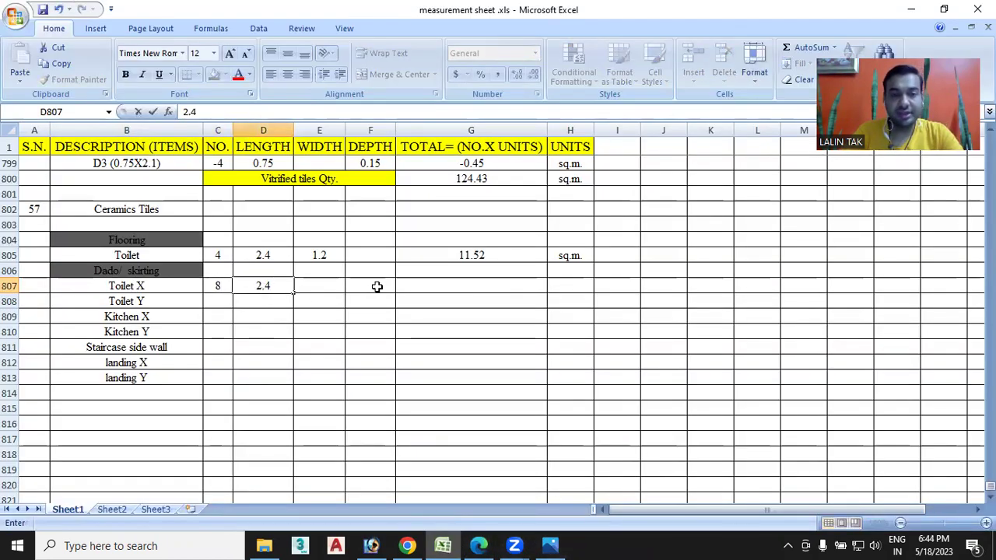
left_click(378, 288)
type("0")
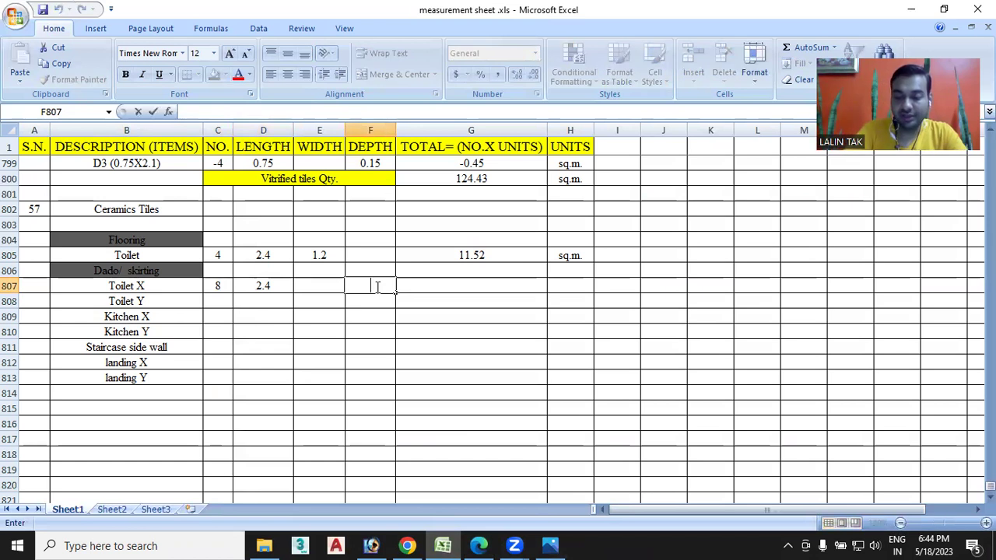
type(".15")
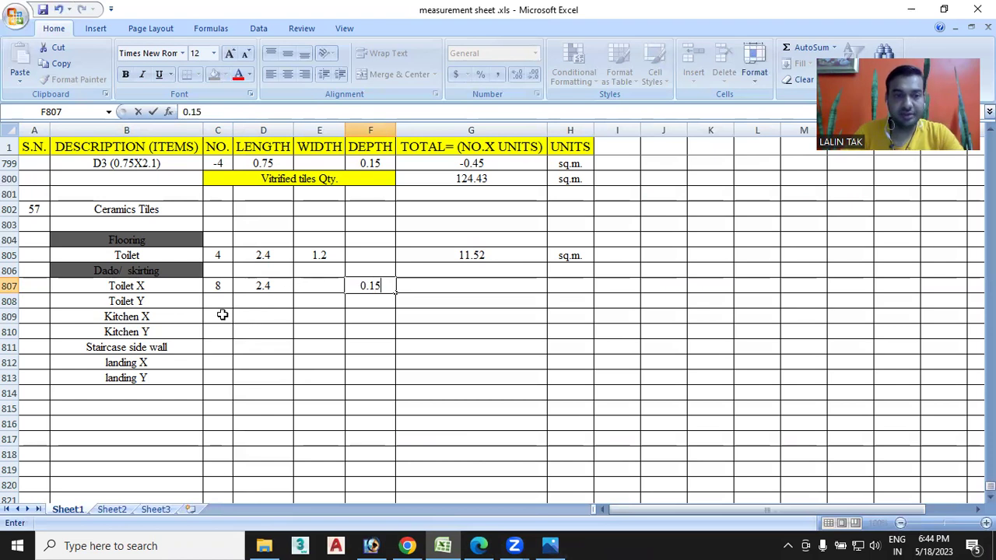
left_click(216, 302)
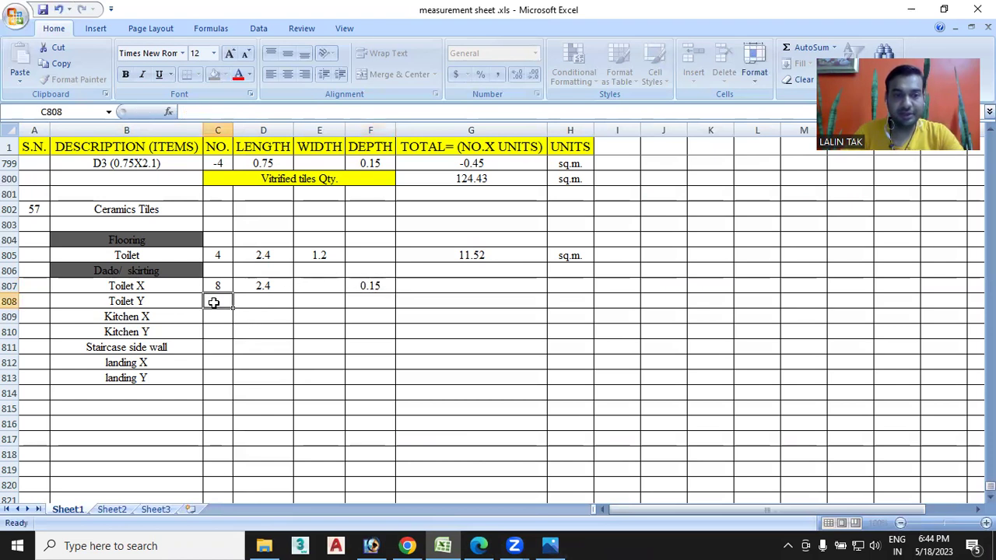
Enter Toilet Y's dado values 8, 1.2 and 0.15, then type 2.1 as Kitchen X's depth
left_click(480, 544)
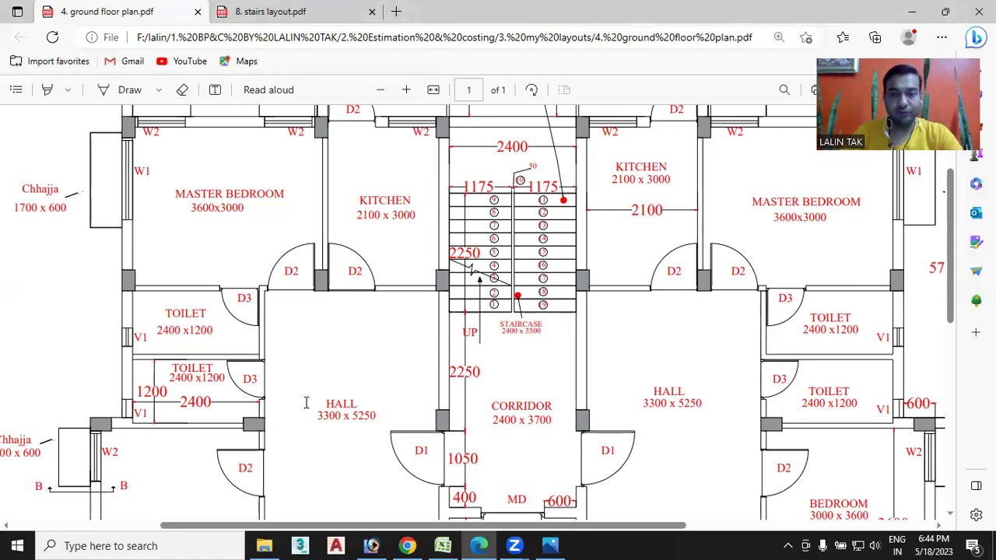
left_click(443, 546)
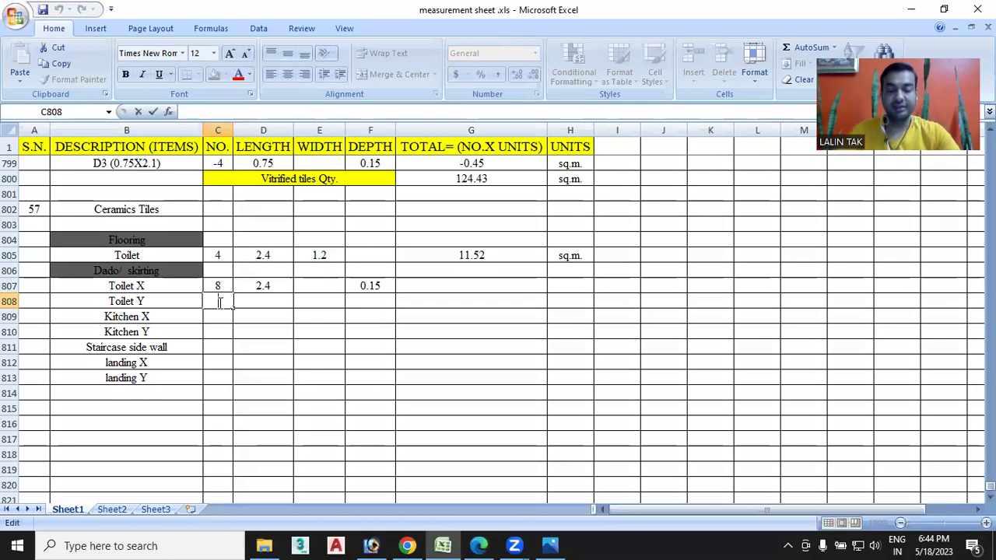
type("8")
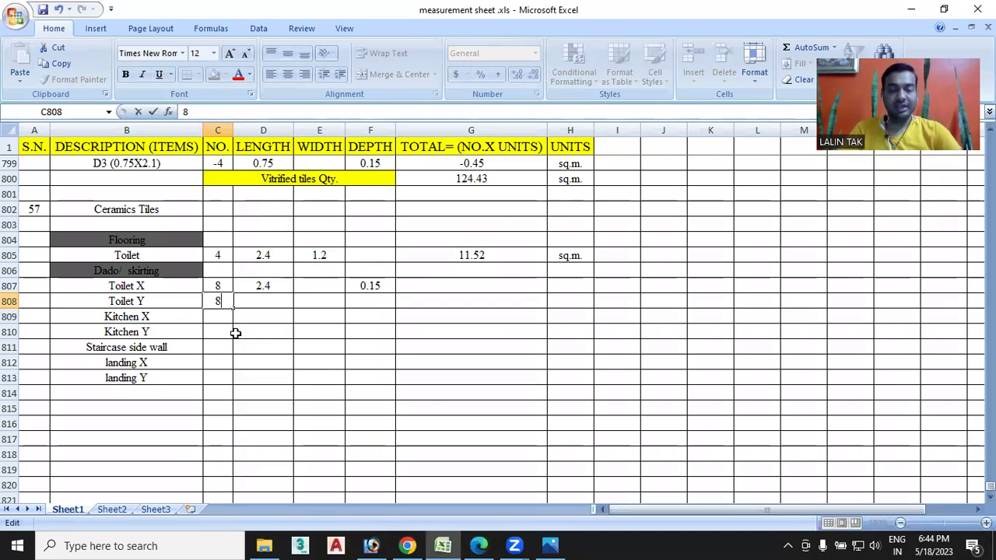
left_click(265, 301)
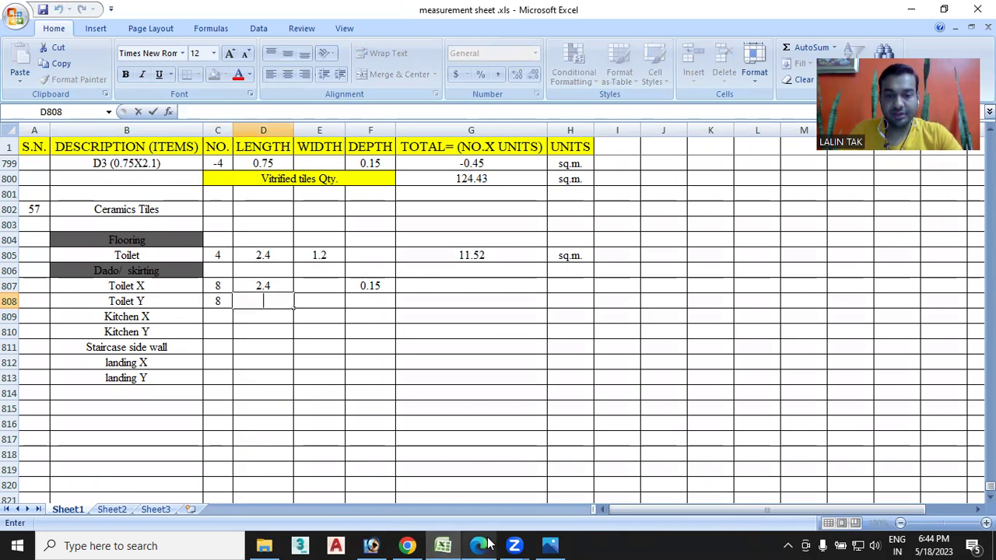
left_click(481, 545)
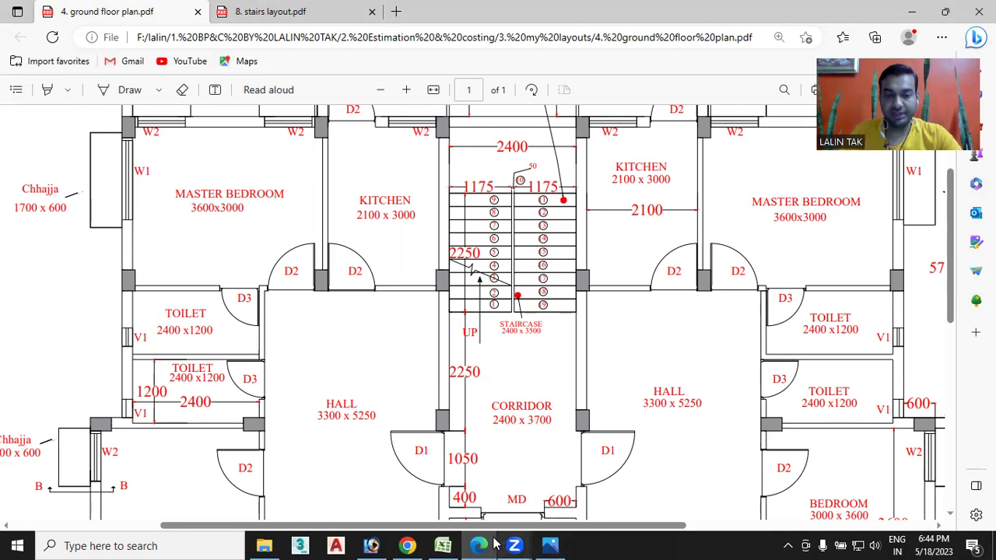
left_click(443, 545)
type("1.2")
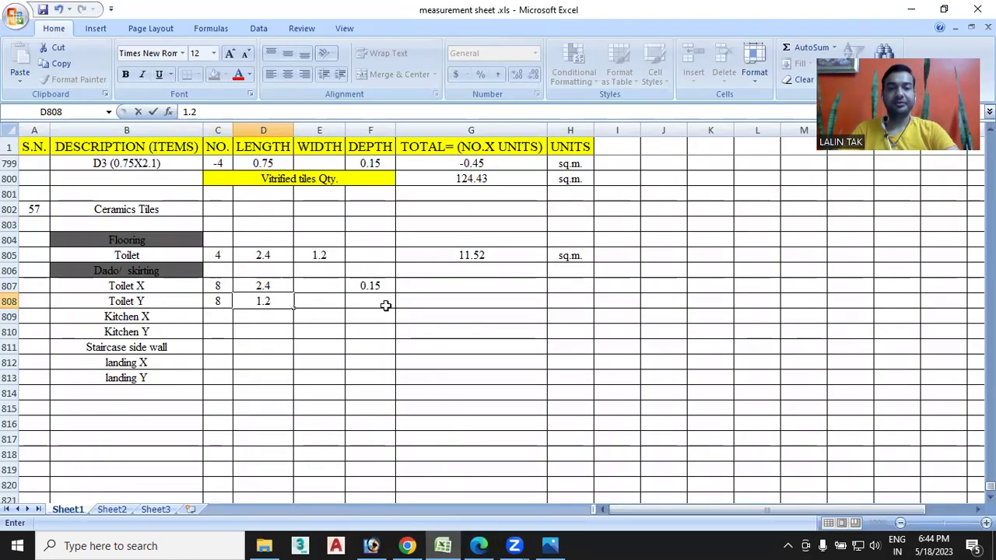
left_click(385, 305)
type("0.15")
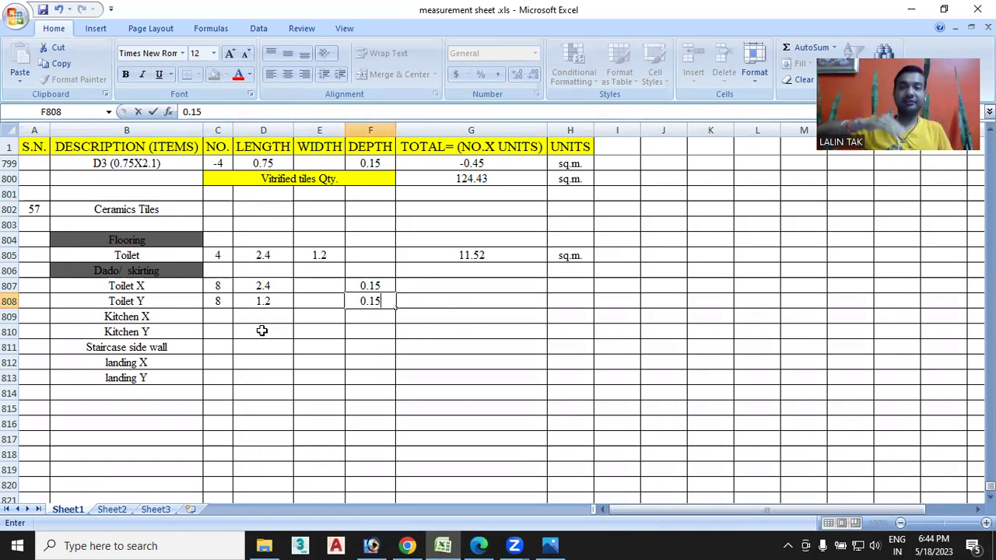
left_click(381, 320)
type(".")
type("2.1")
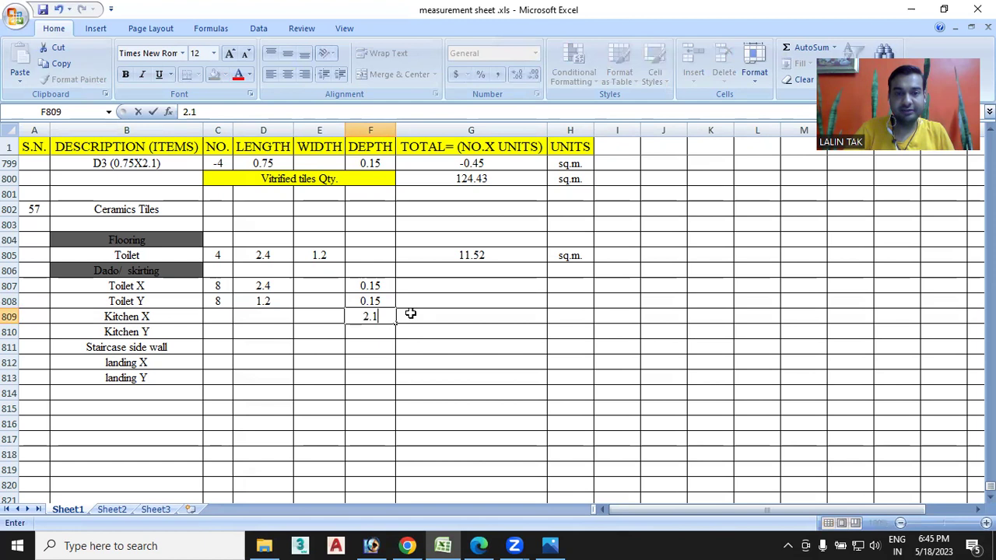
Copy Kitchen X's 2.1 depth down to the Kitchen Y row
left_click(410, 313)
left_click(391, 316)
left_click_drag(395, 324, 396, 334)
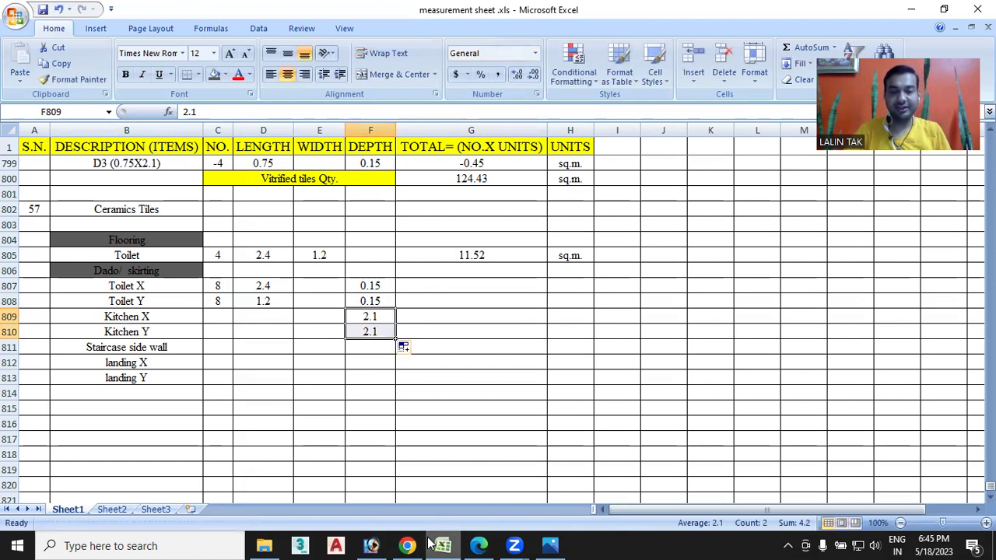
left_click(478, 546)
scroll(527, 307, "up", 1)
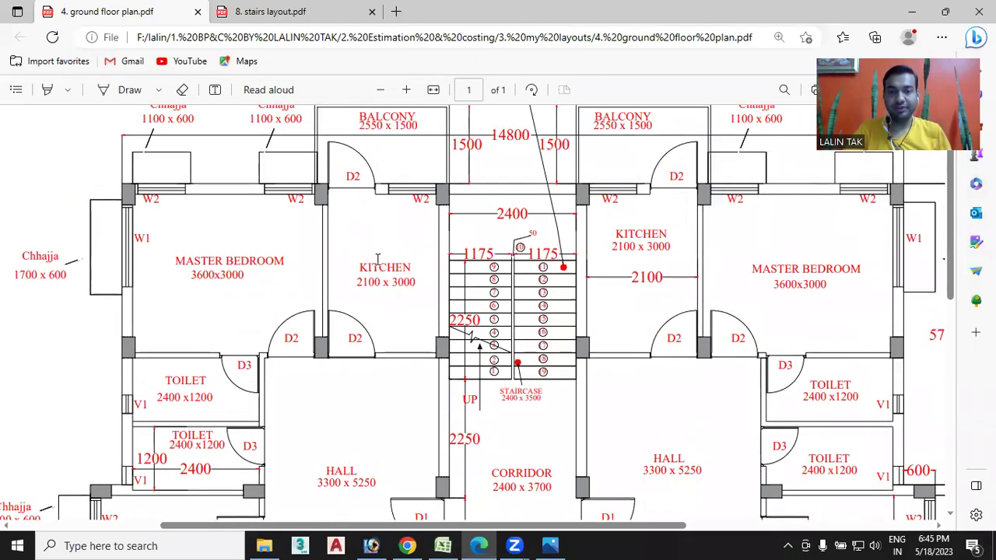
left_click(443, 546)
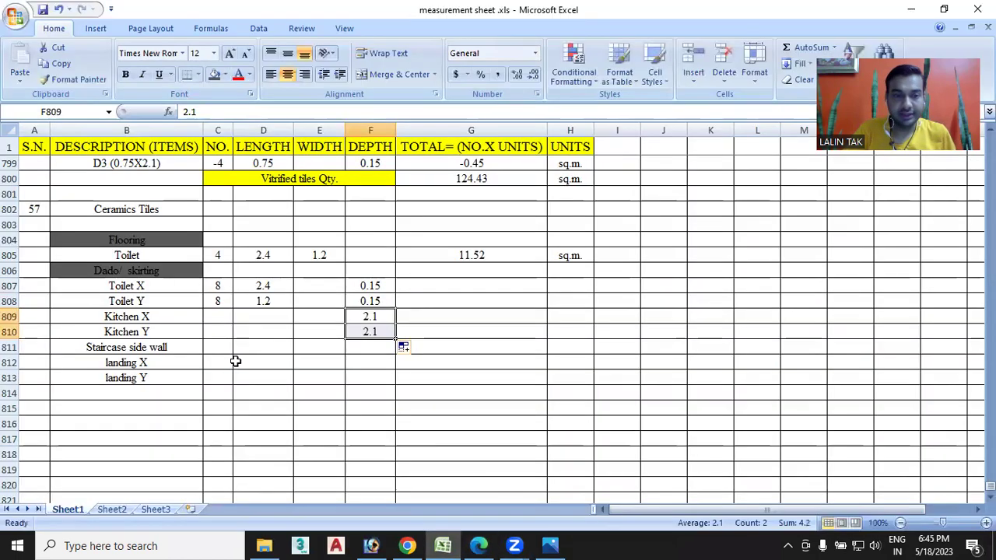
Enter 4 pieces for both kitchens, with lengths 2.1 for Kitchen X and 3 for Kitchen Y
left_click(218, 317)
type("4")
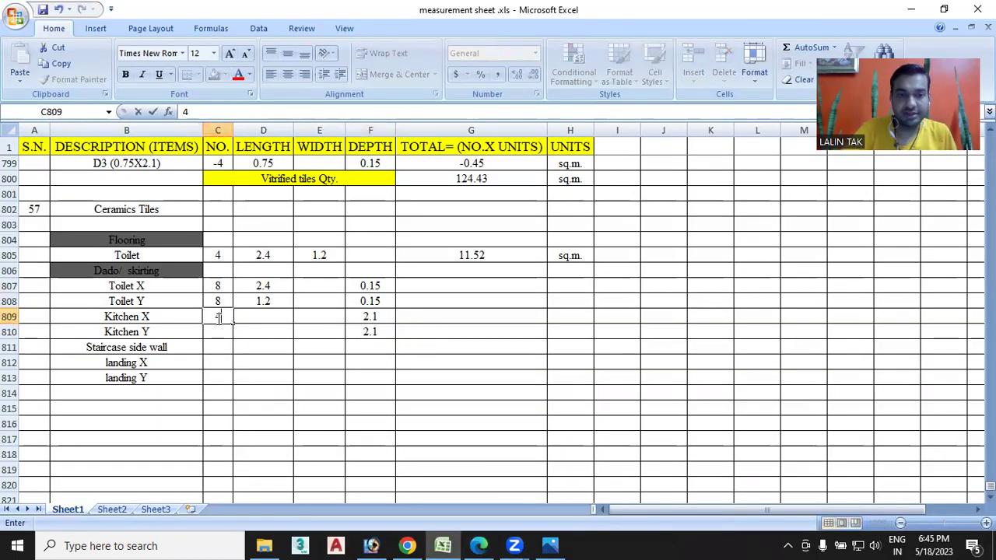
left_click(266, 315)
type("2")
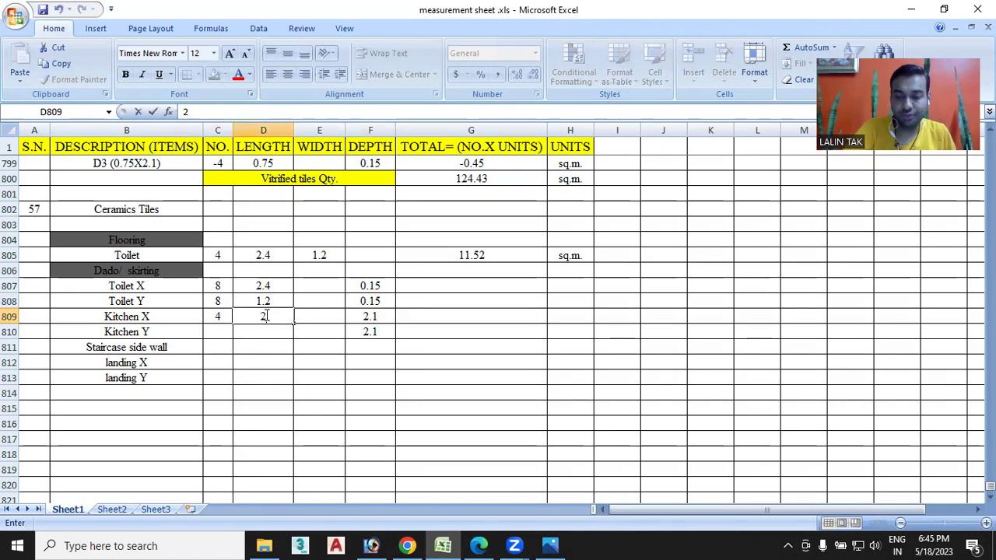
left_click(479, 545)
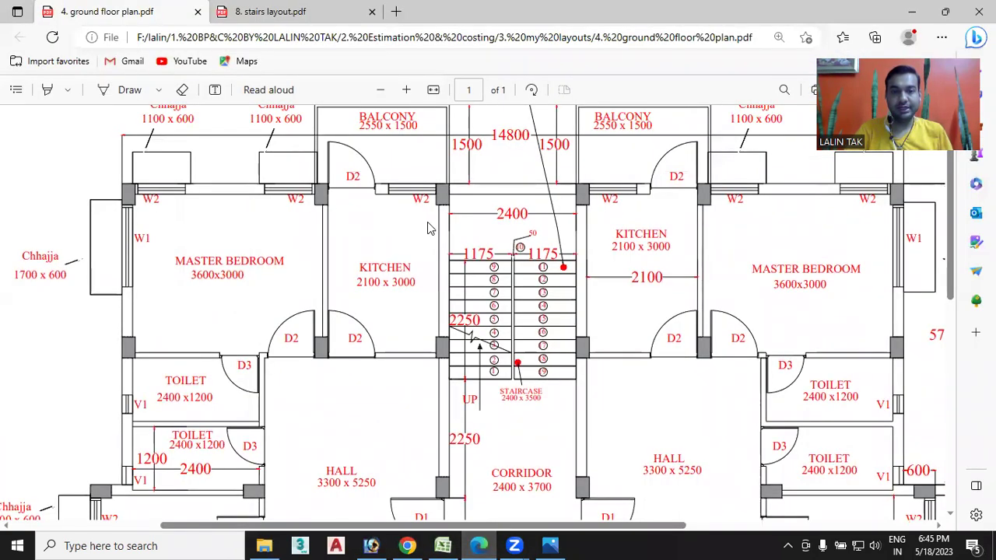
left_click(443, 545)
left_click(221, 331)
type("4")
left_click(269, 330)
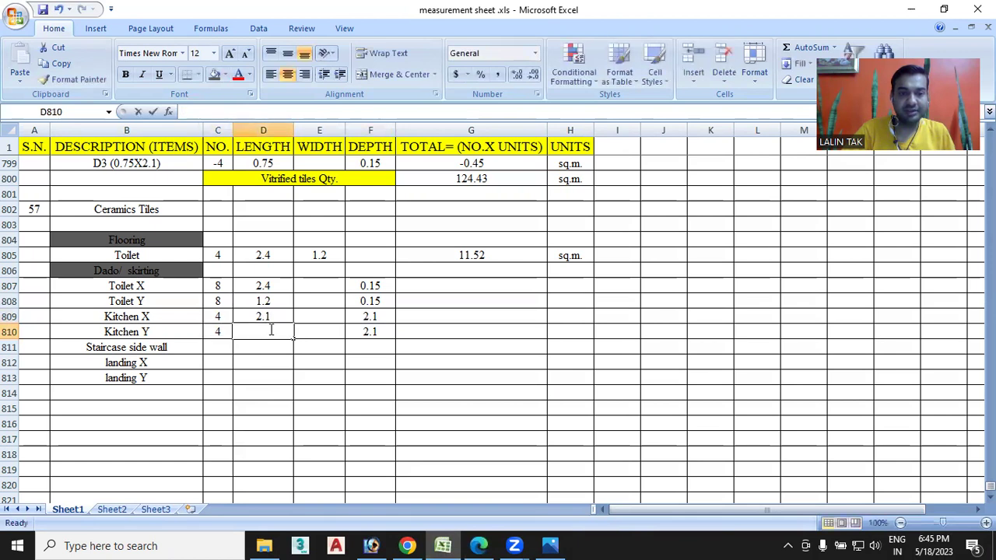
type("3")
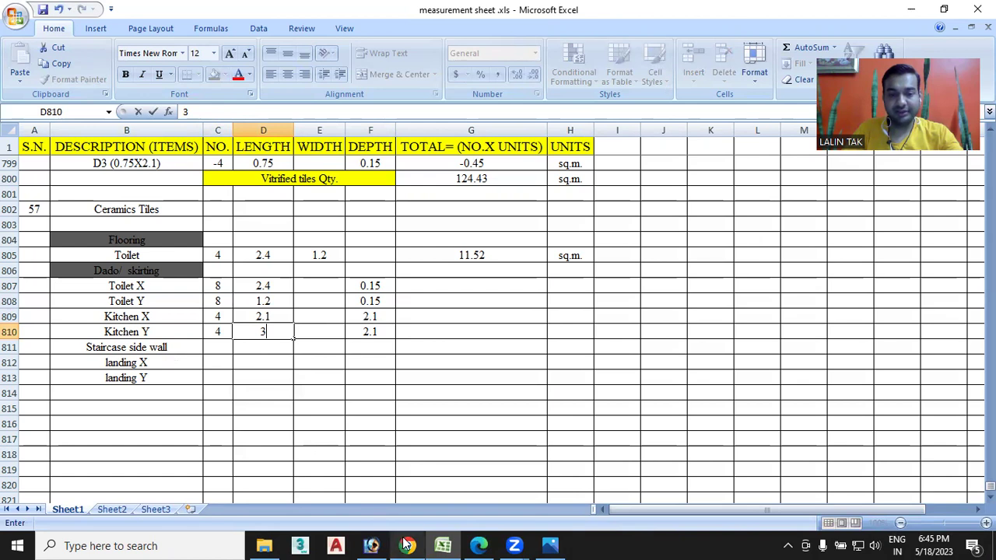
left_click(480, 544)
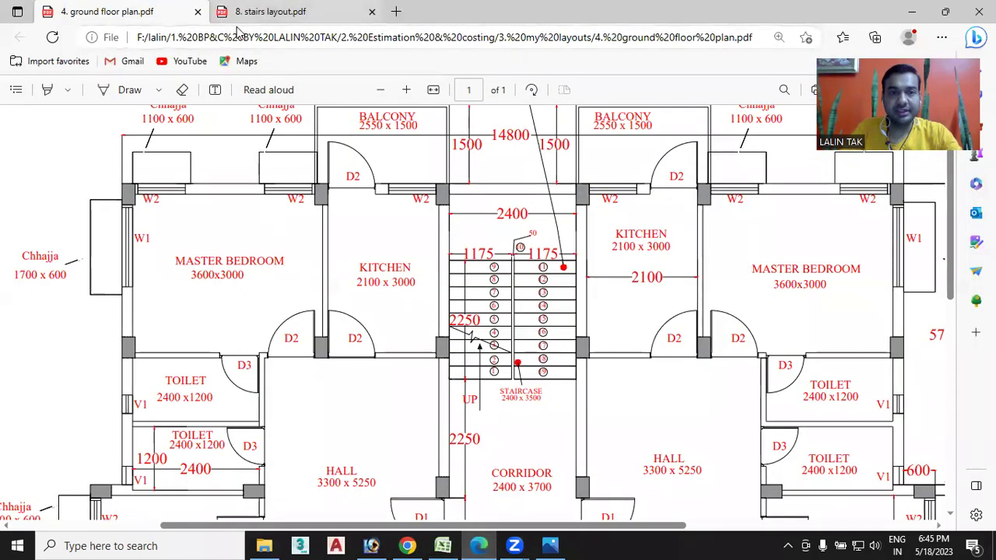
Bring up the '8. stairs layout.pdf' drawing in Edge
left_click(273, 12)
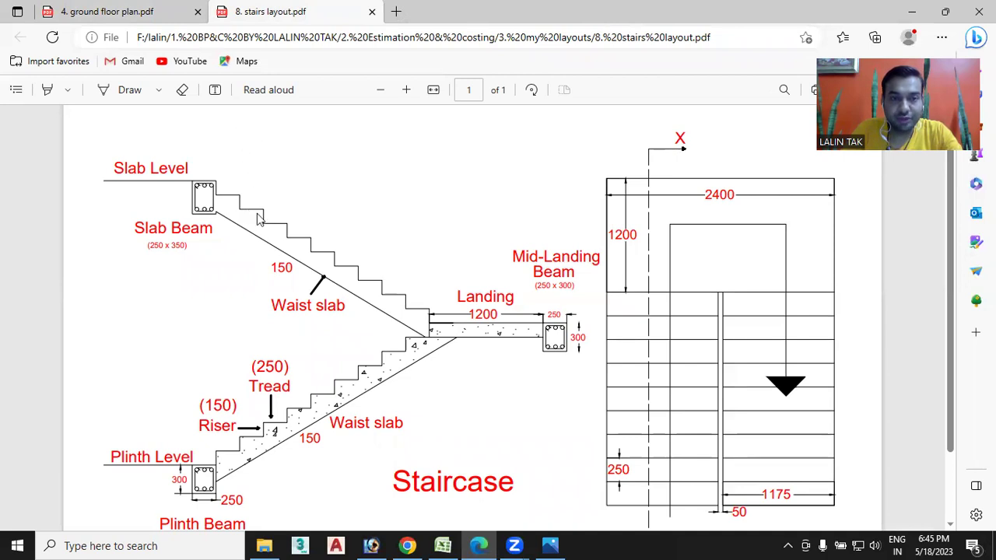
Review the hand-drawn staircase dado sketch, then return to the Excel measurement sheet
left_click(554, 545)
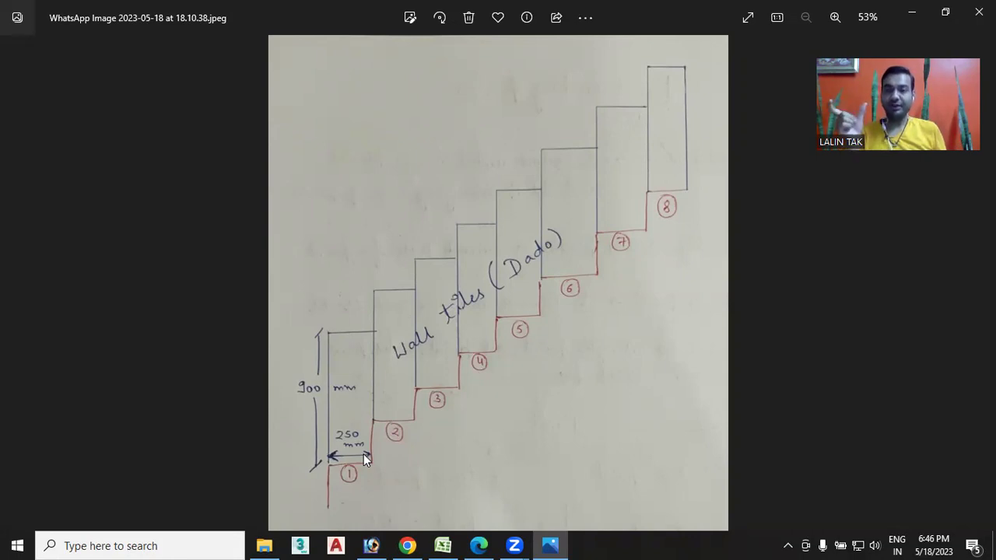
scroll(364, 454, "up", 1)
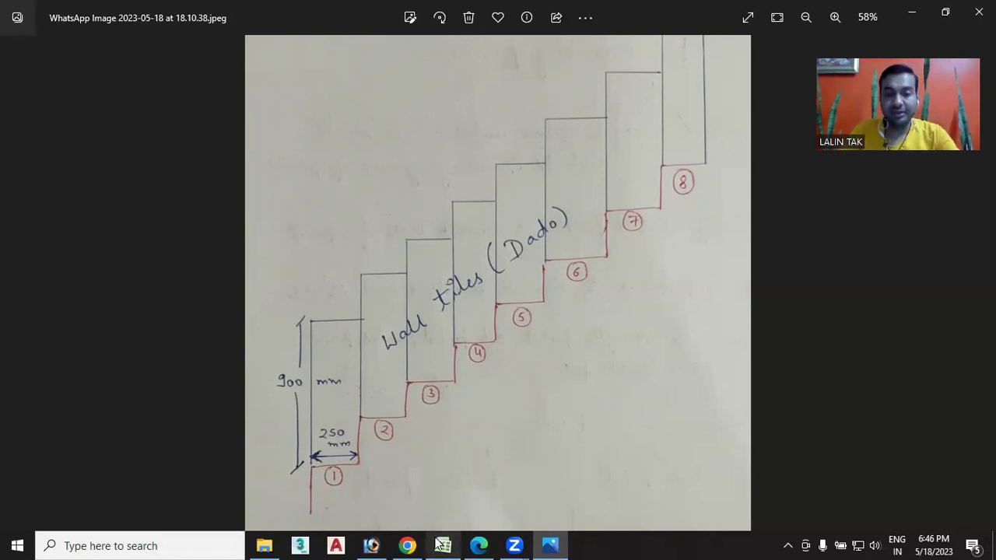
mouse_move(443, 546)
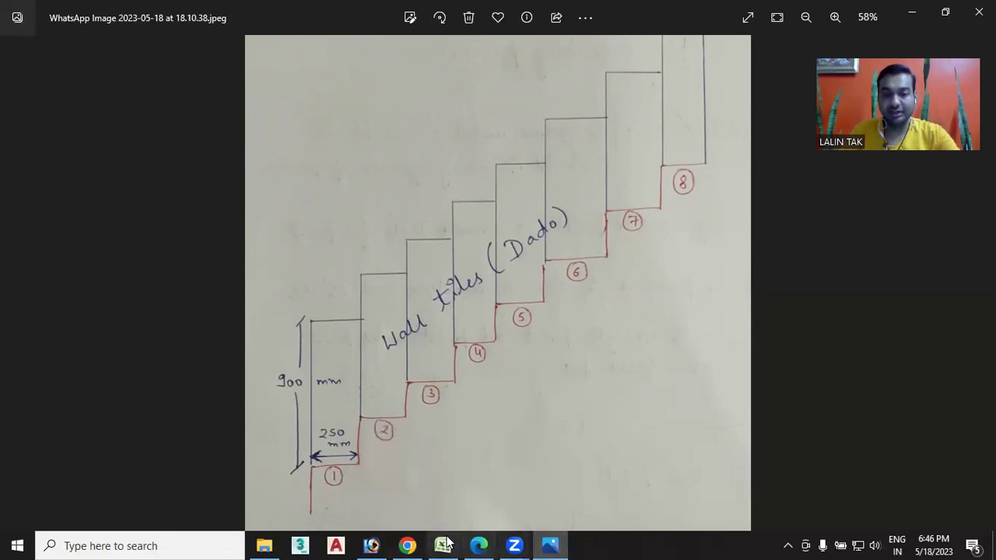
mouse_move(407, 545)
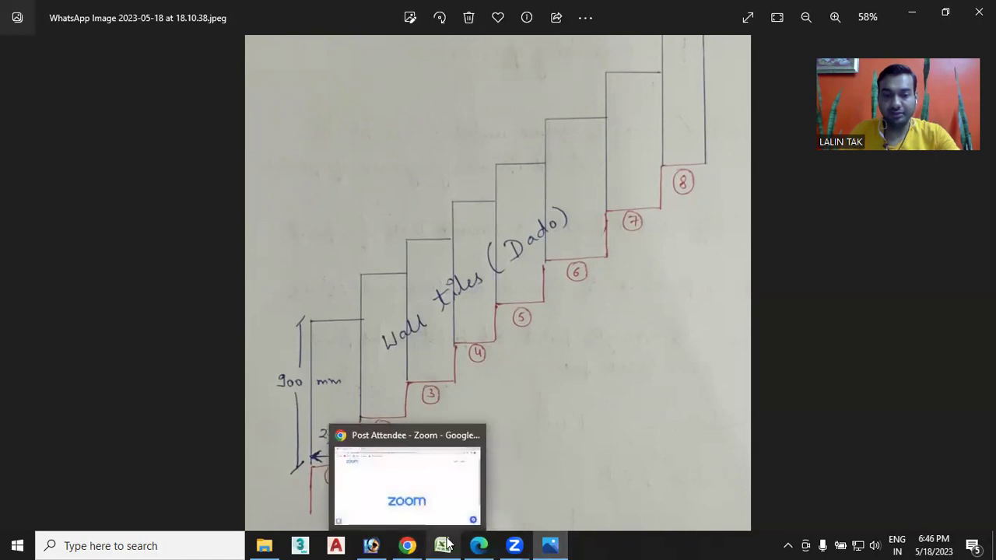
left_click(403, 277)
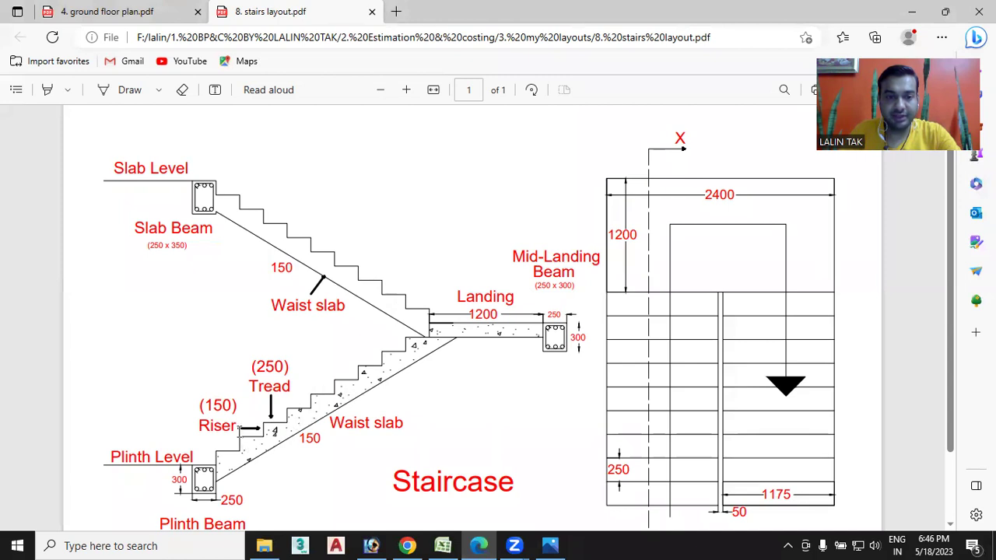
key("alt+Tab")
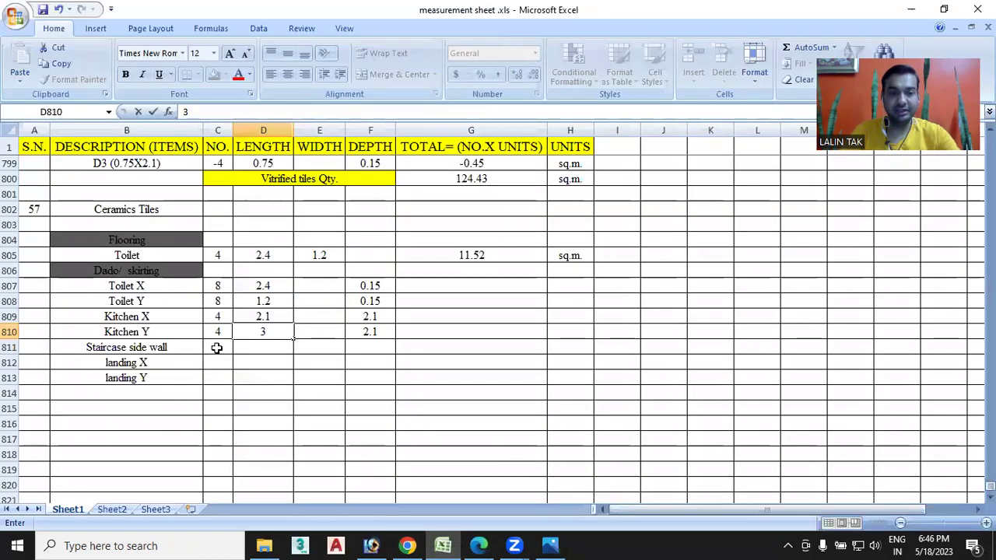
Enter Staircase side wall count 18, length 0.25 and depth 0.9, checking the stairs drawings
left_click(217, 347)
type("18")
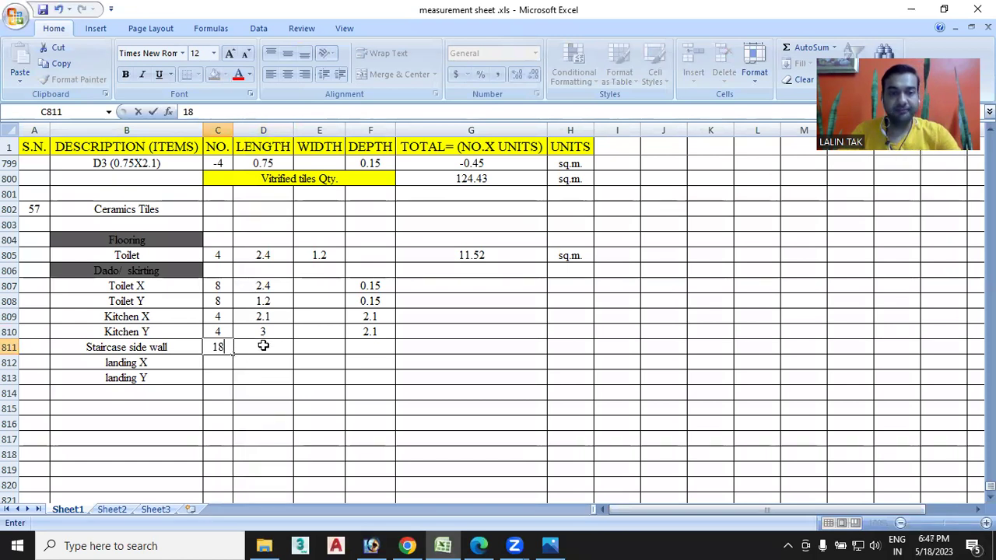
left_click(263, 347)
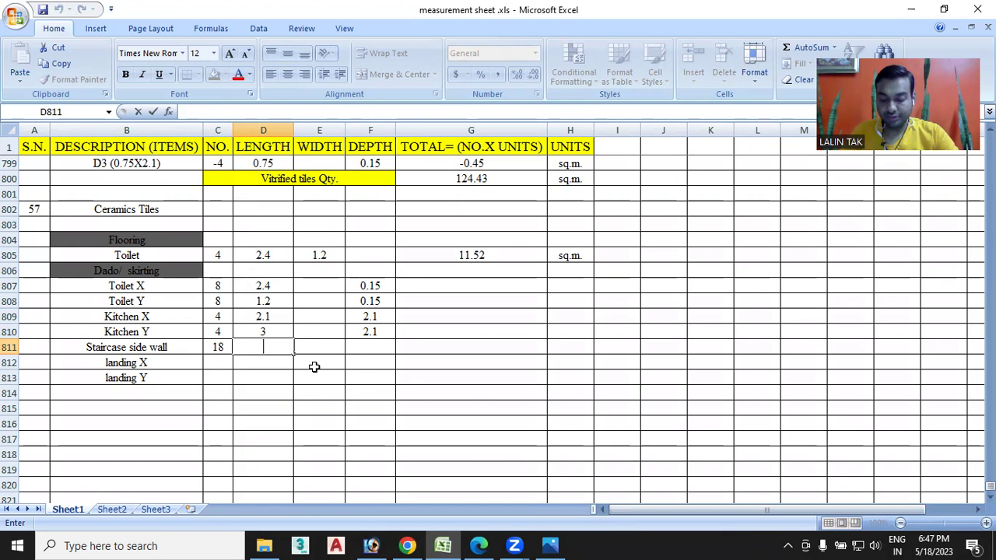
left_click(479, 545)
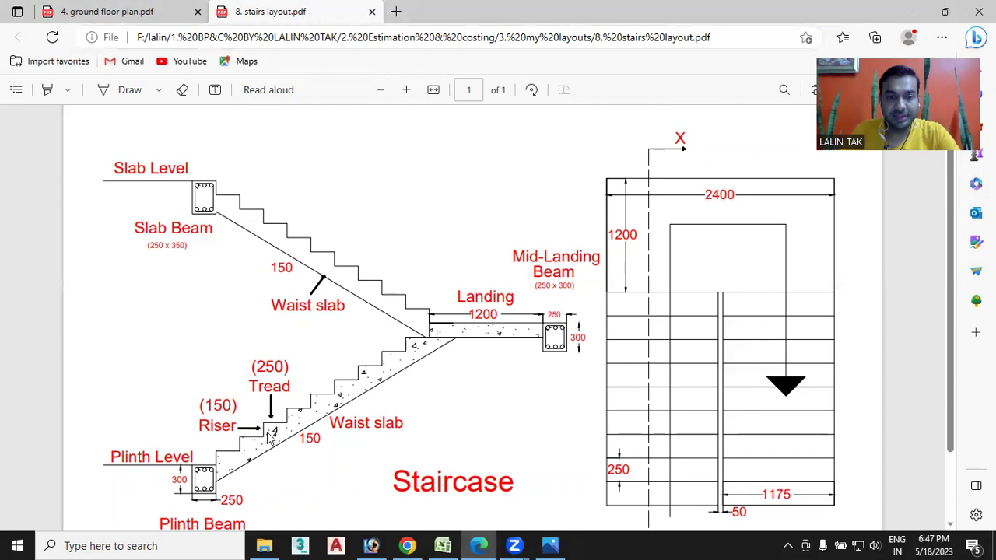
left_click(550, 546)
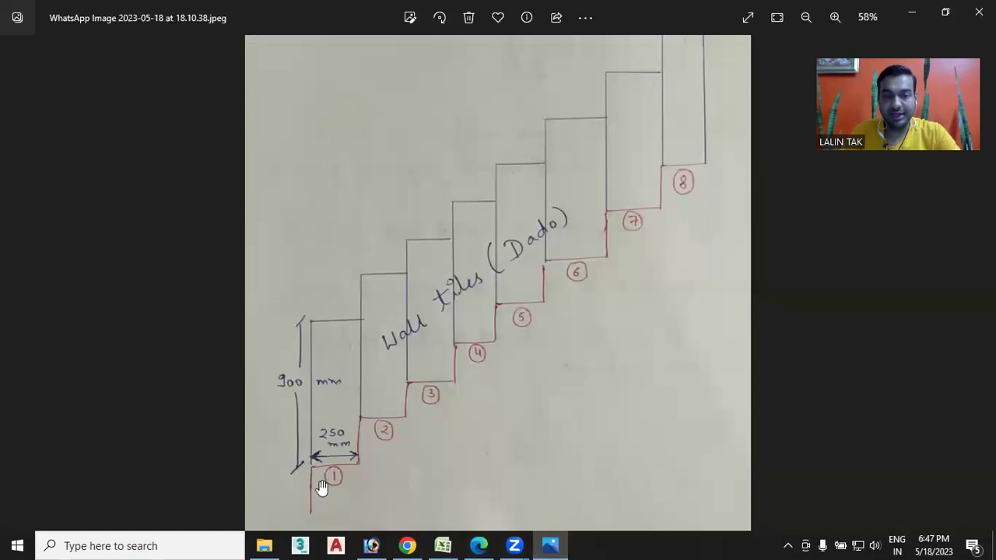
left_click(445, 544)
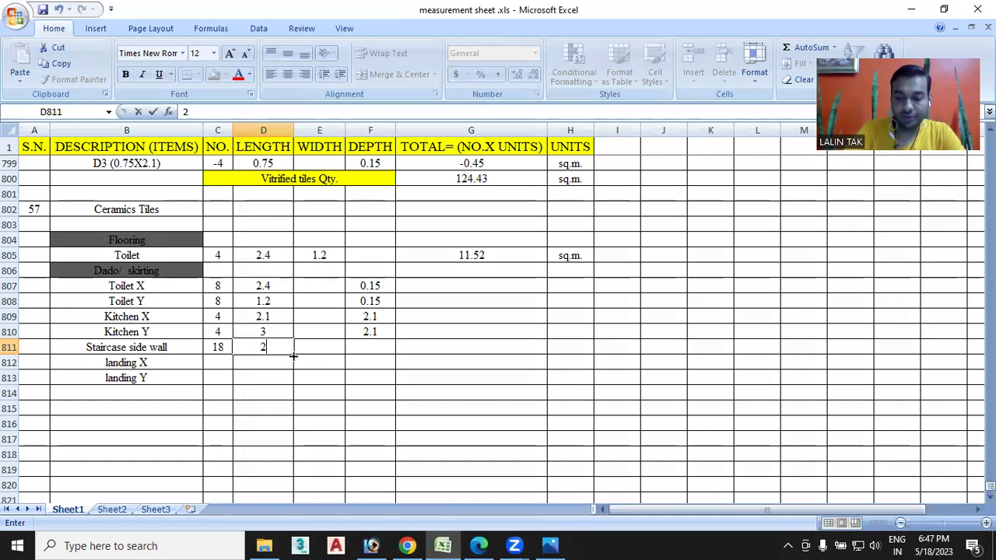
key("BackSpace")
type("0.25")
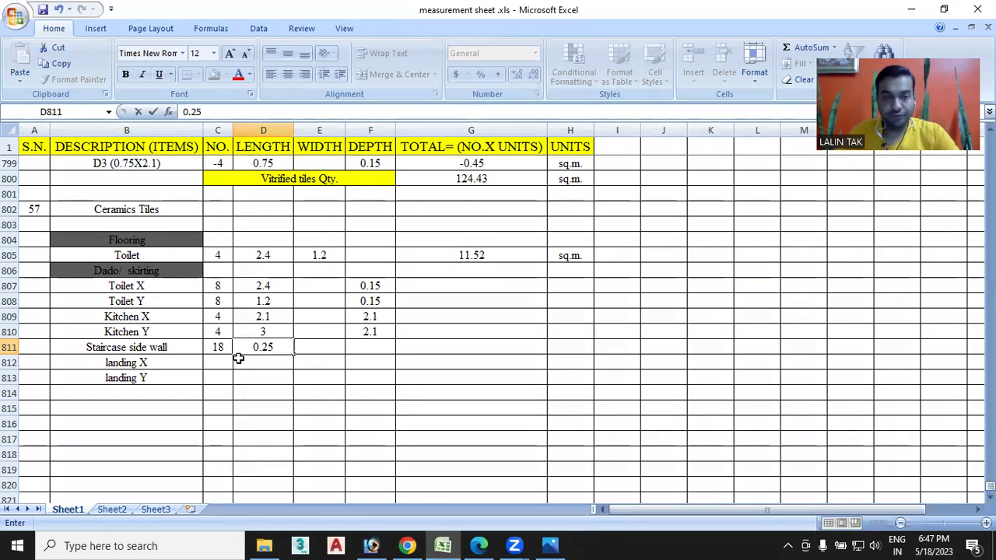
left_click(382, 348)
type("0.9")
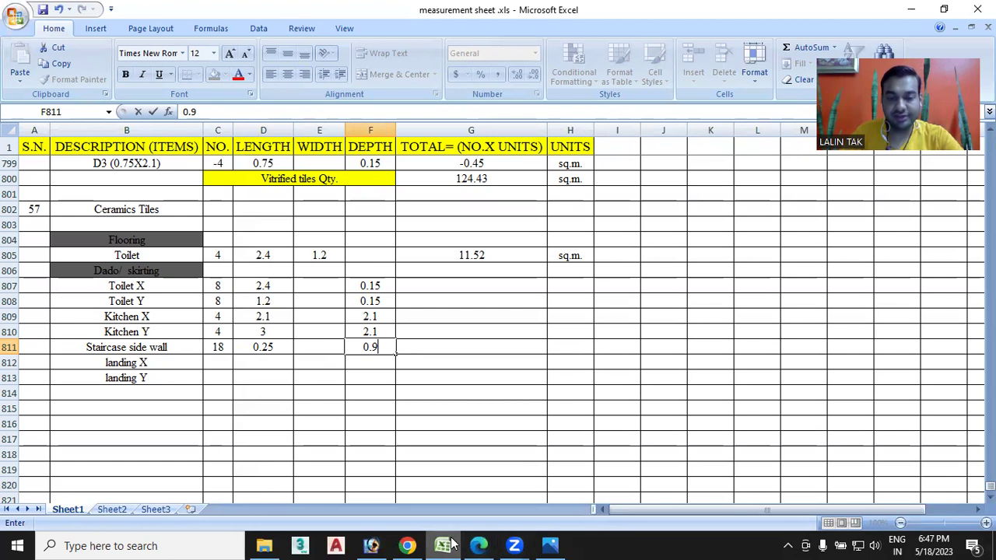
left_click(479, 546)
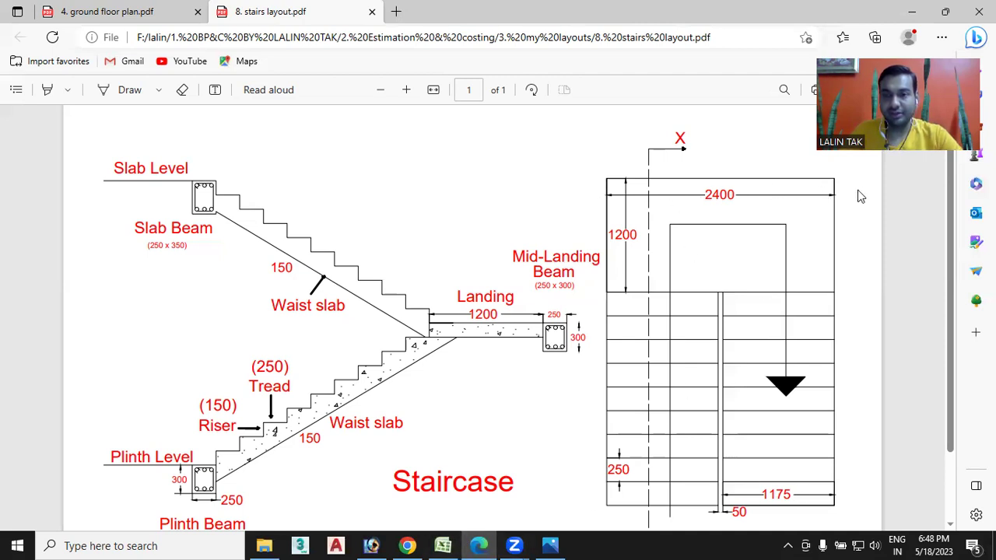
Enter landing X as 1 × 2.4 and landing Y as 2 × 1.25
left_click(442, 546)
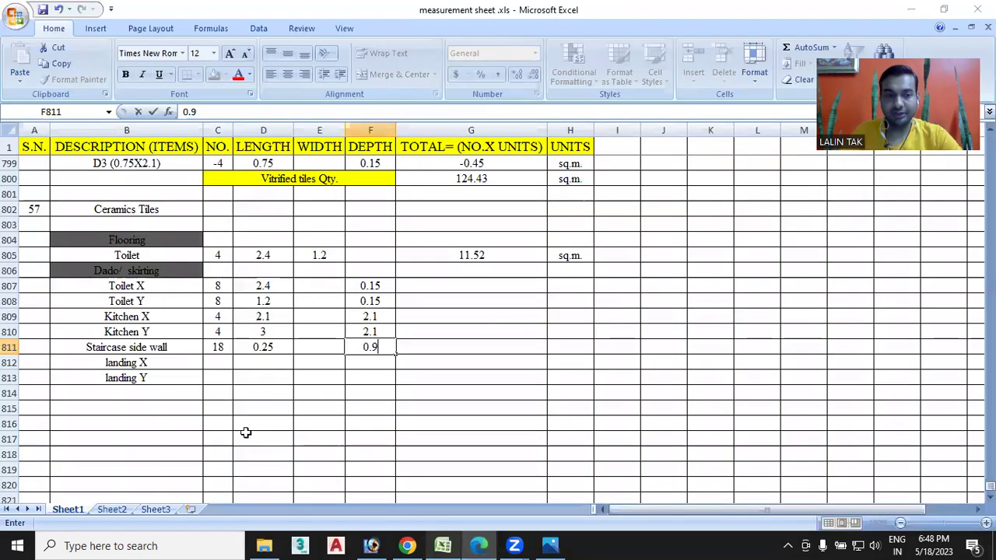
left_click(209, 363)
type("1")
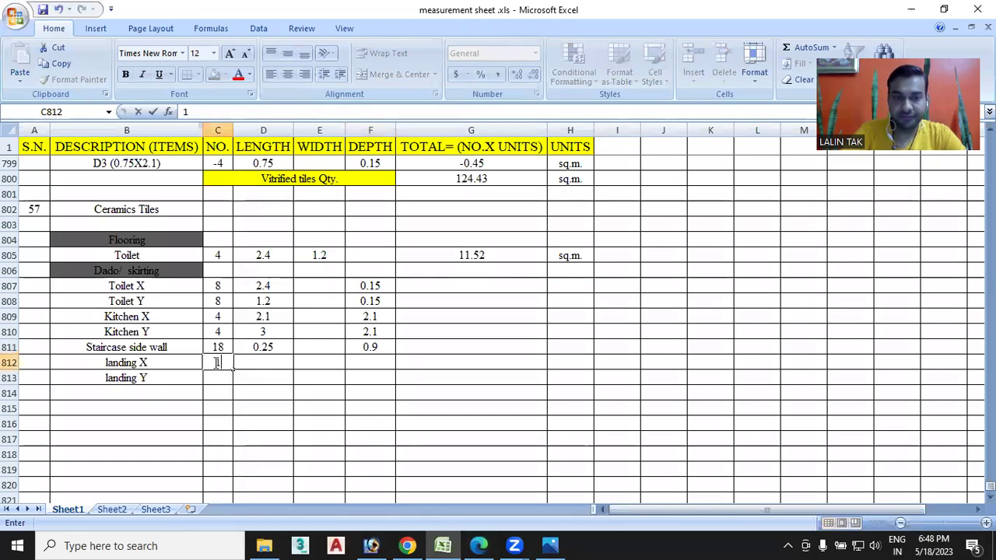
left_click(263, 364)
type("2")
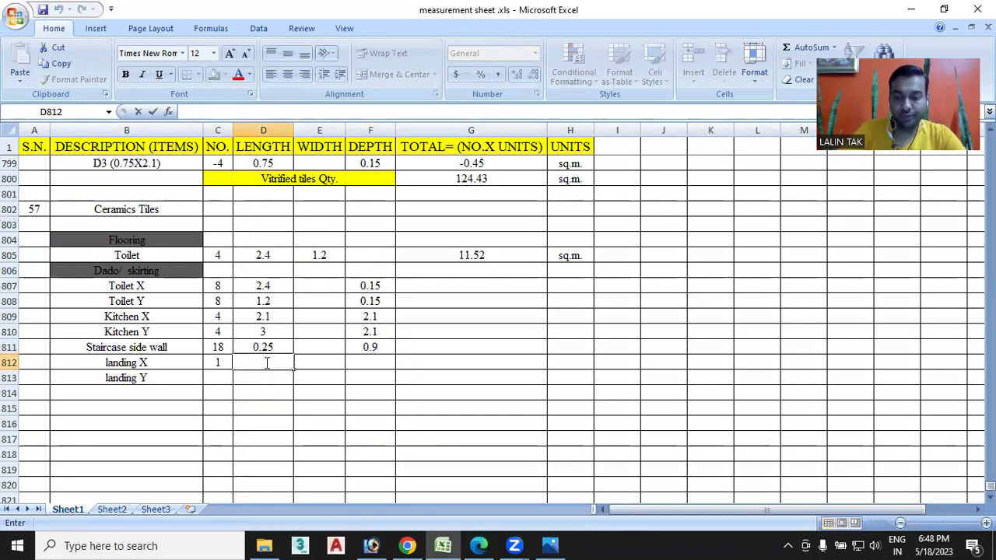
type(".4")
left_click(217, 379)
type("1")
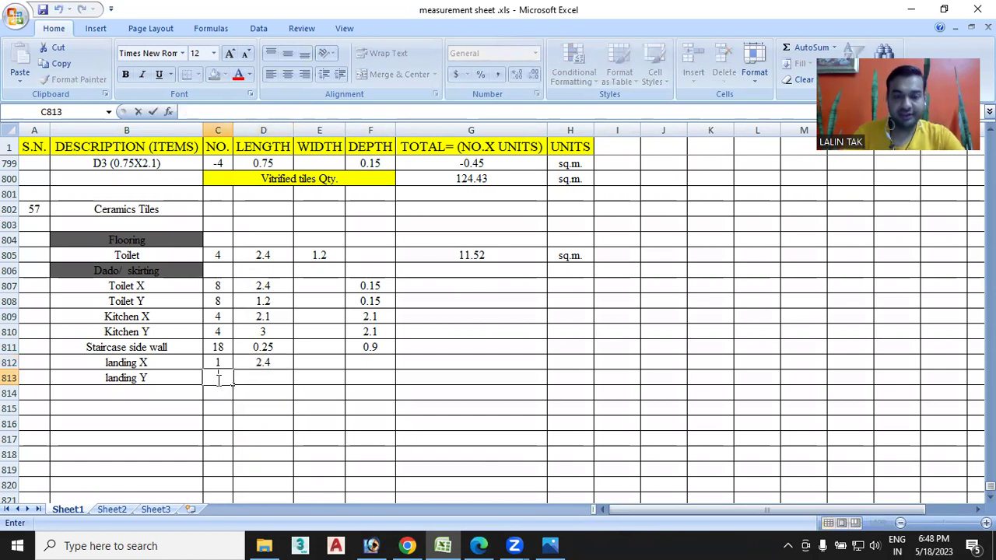
left_click(276, 380)
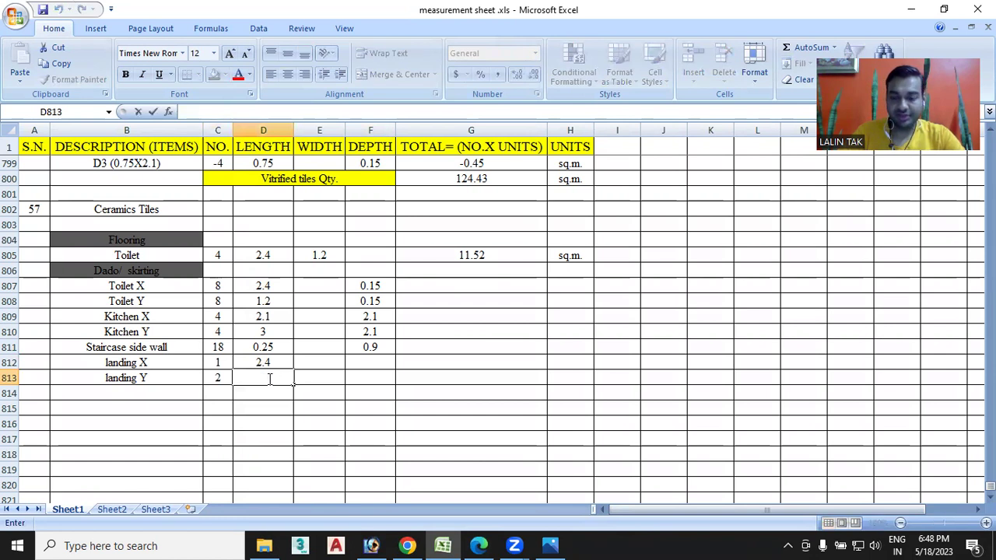
type("1.25")
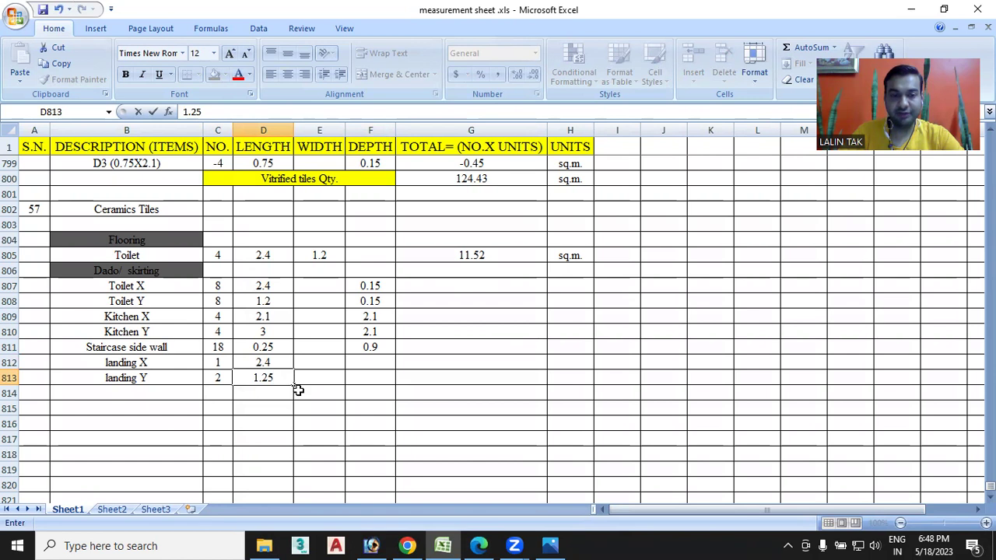
Copy the 0.9 depth from Staircase side wall down to both landing rows
left_click(372, 348)
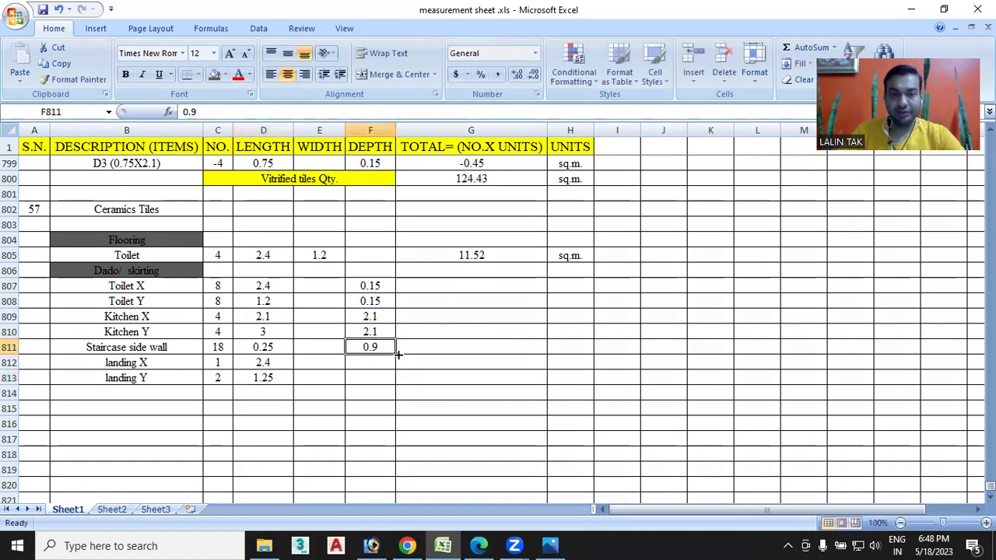
left_click_drag(394, 352, 393, 390)
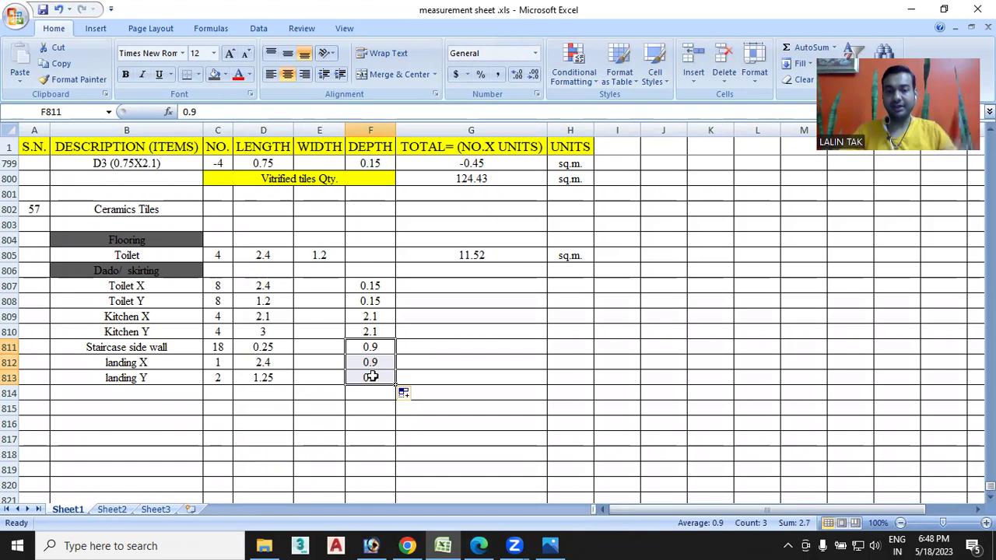
left_click(483, 544)
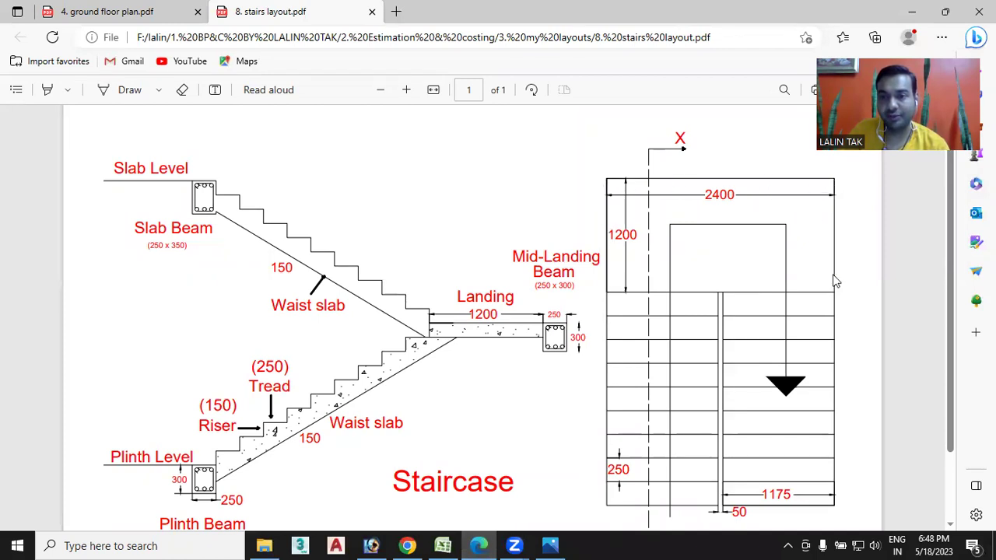
Give Toilet X's total the formula =C807*D807*F807, yielding 2.88
left_click(443, 546)
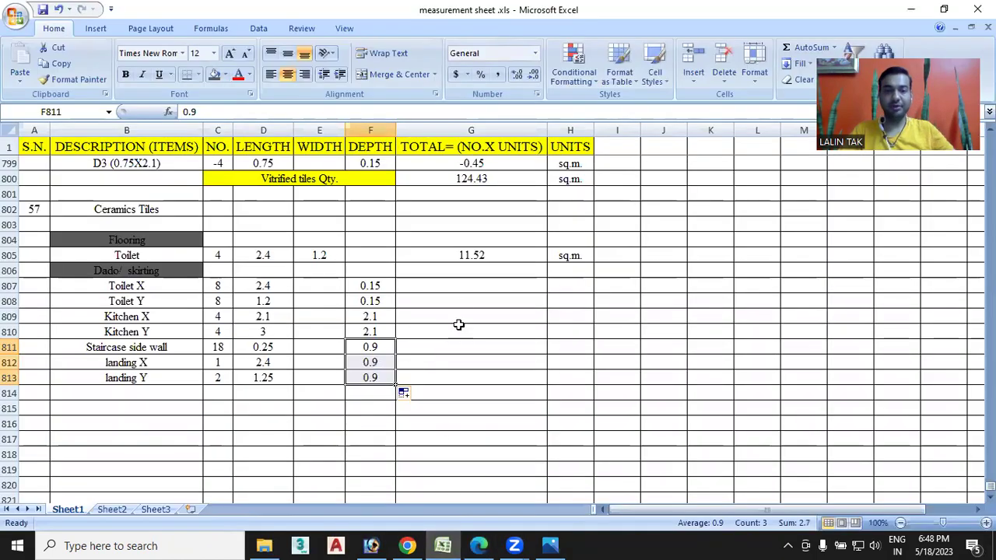
left_click(447, 288)
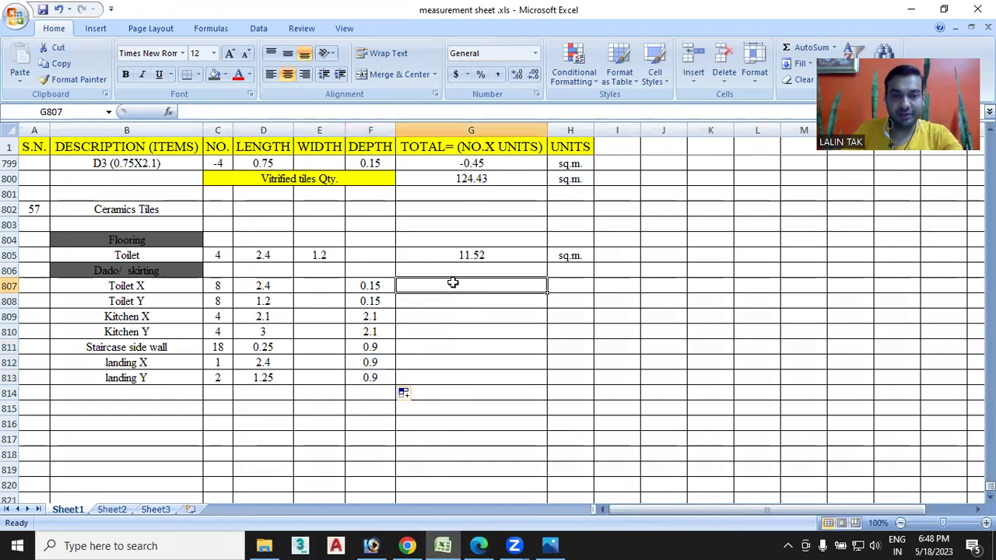
double_click(471, 287)
type("=")
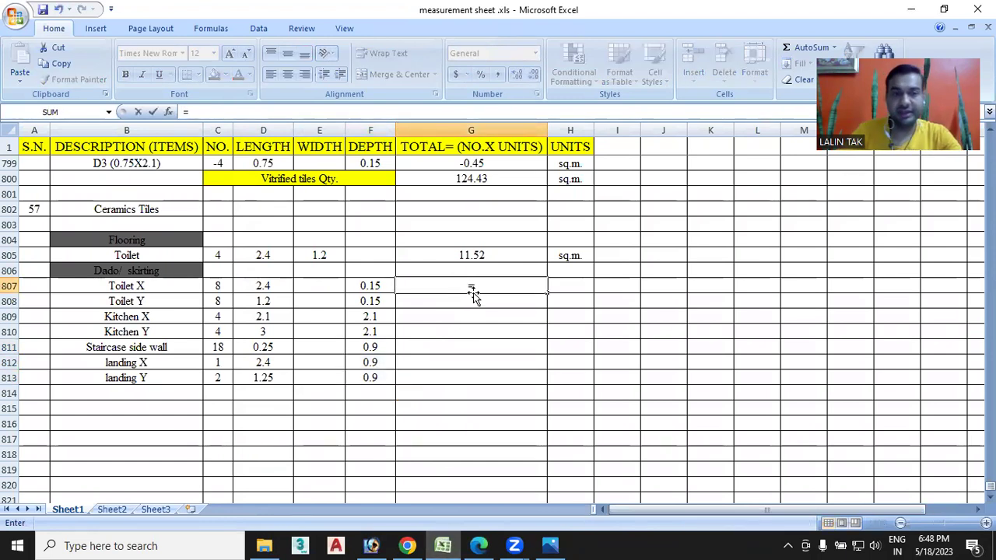
left_click(218, 288)
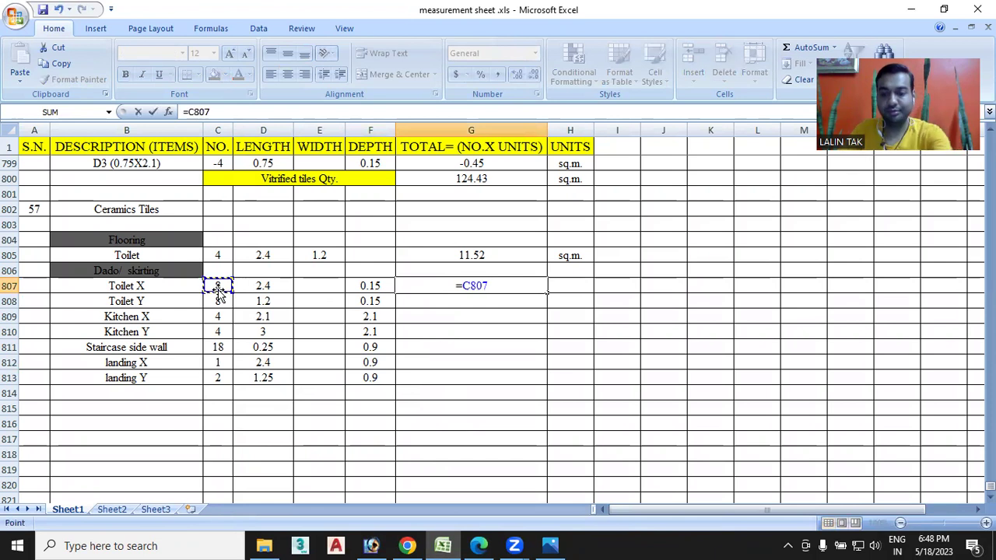
type("*")
left_click(267, 286)
type("*")
left_click(367, 286)
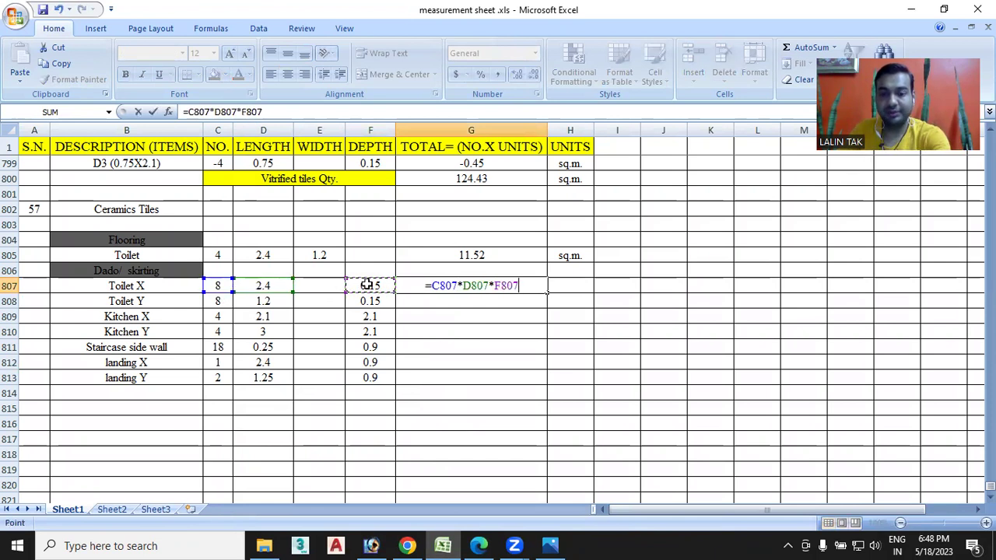
key("Return")
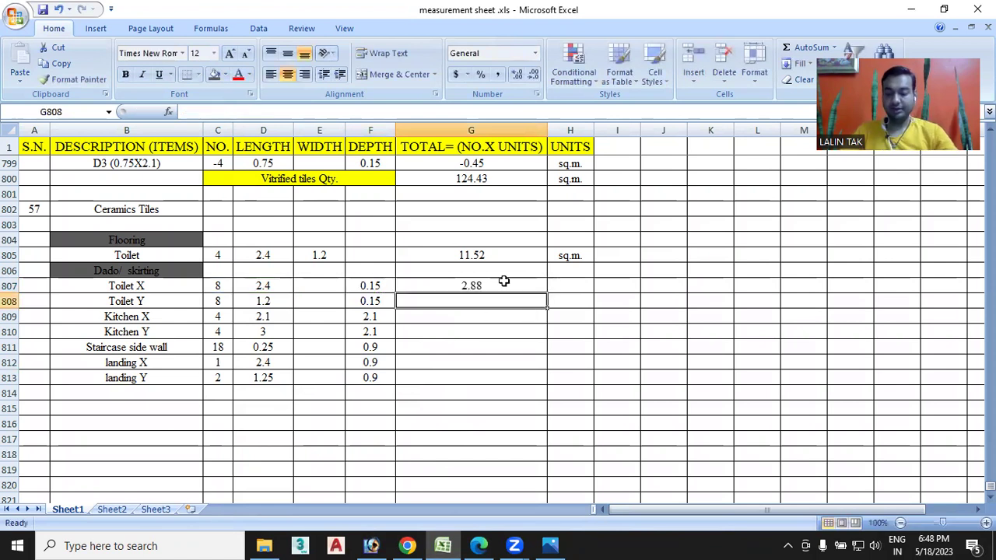
left_click(505, 286)
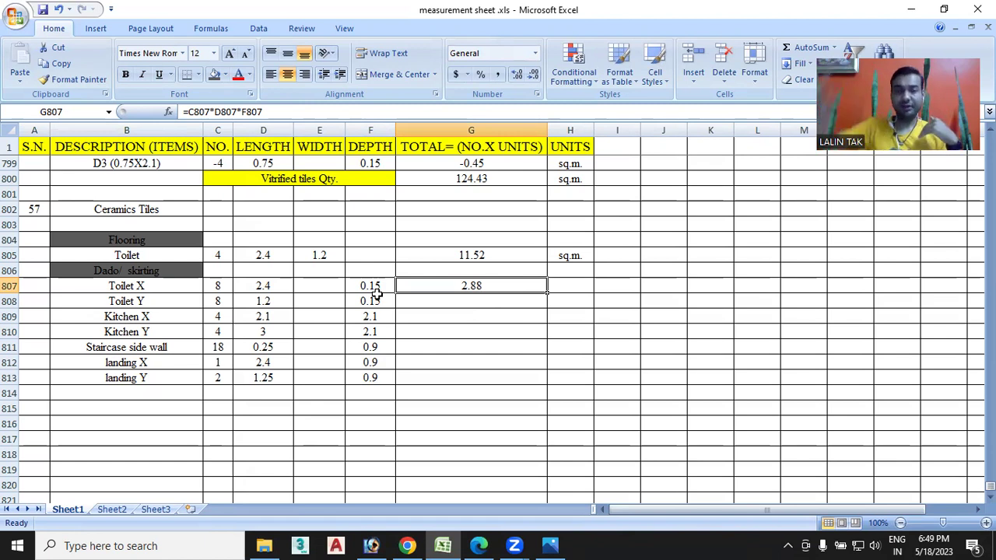
Change the Toilet X and Toilet Y dado depths from 0.15 to 2.1
double_click(382, 285)
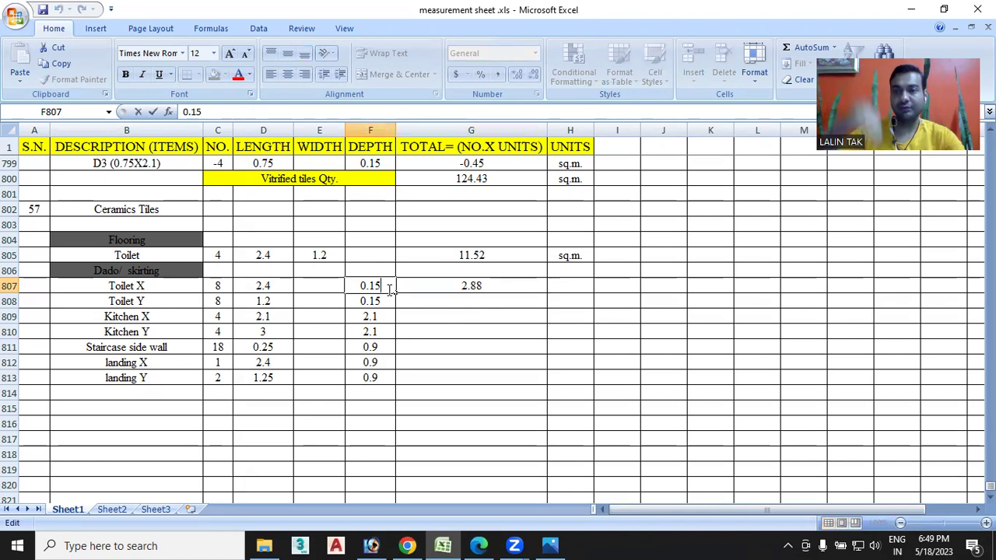
key("BackSpace")
key("BackSpace")
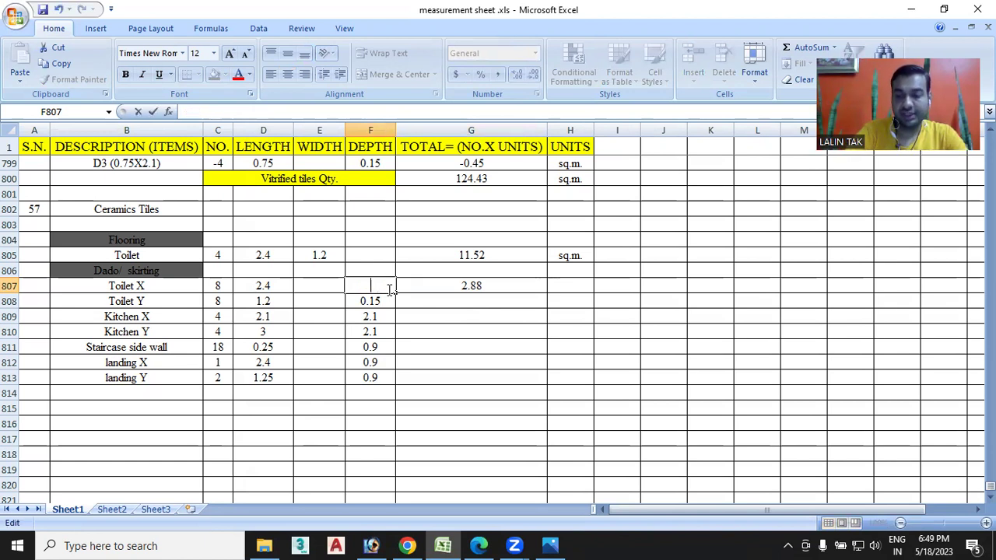
type("2.1")
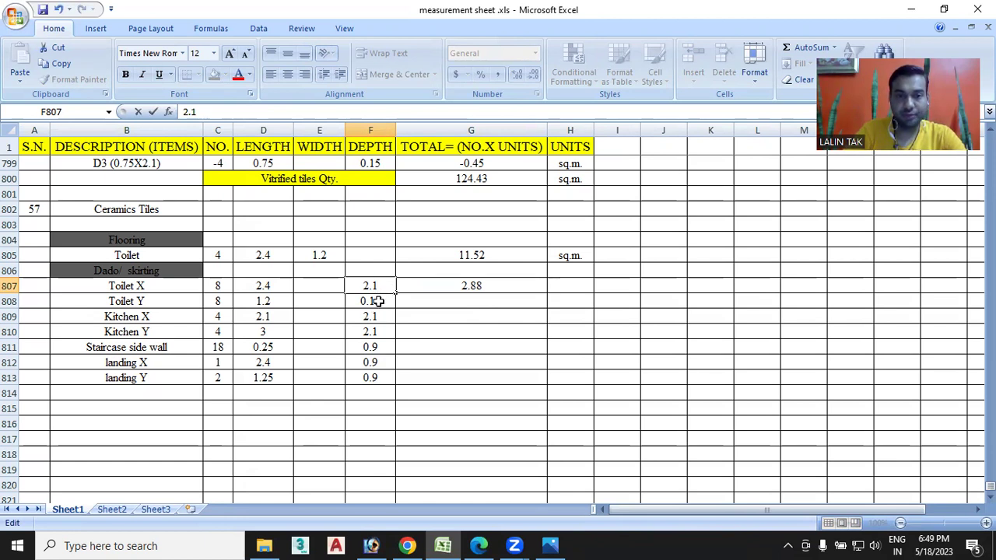
left_click(377, 301)
type("2.1")
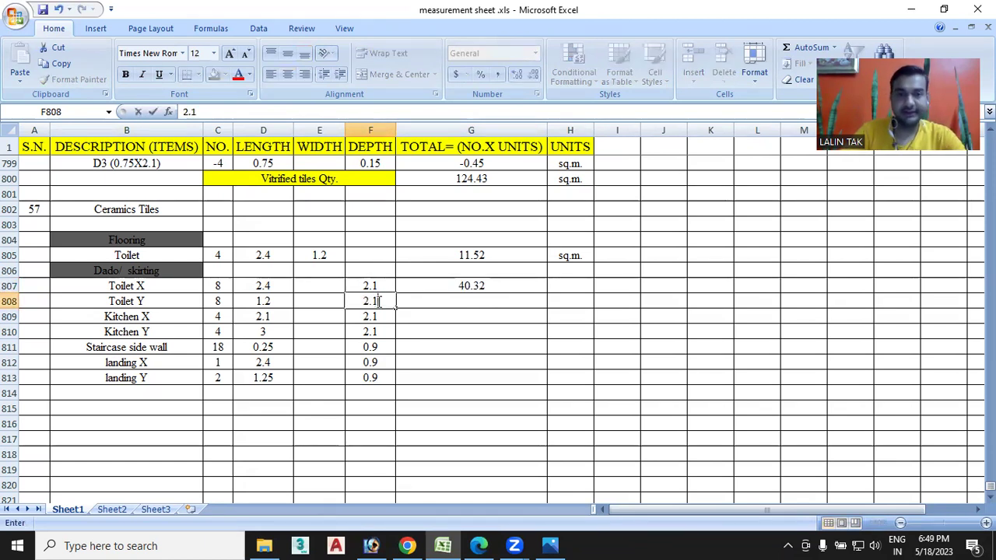
left_click(487, 287)
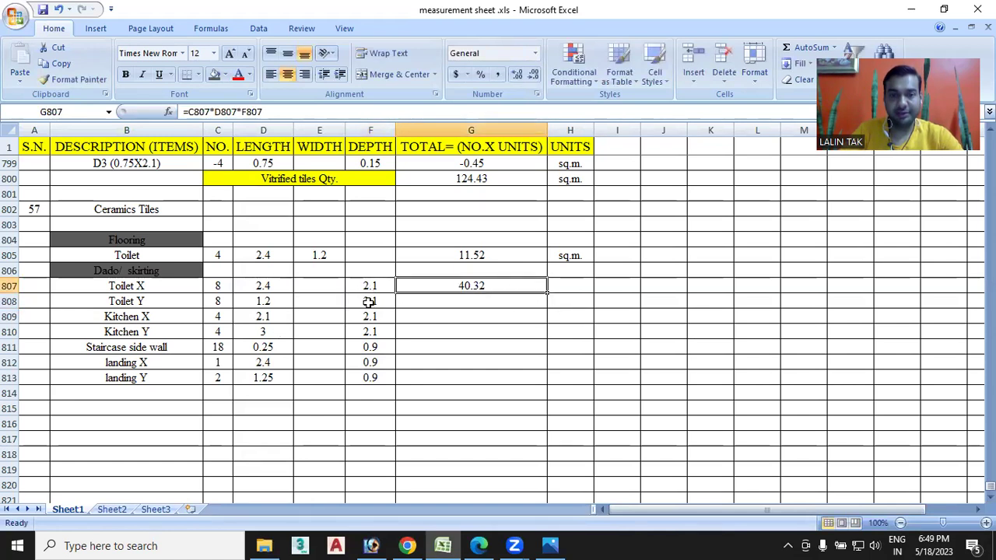
scroll(368, 302, "up", 1)
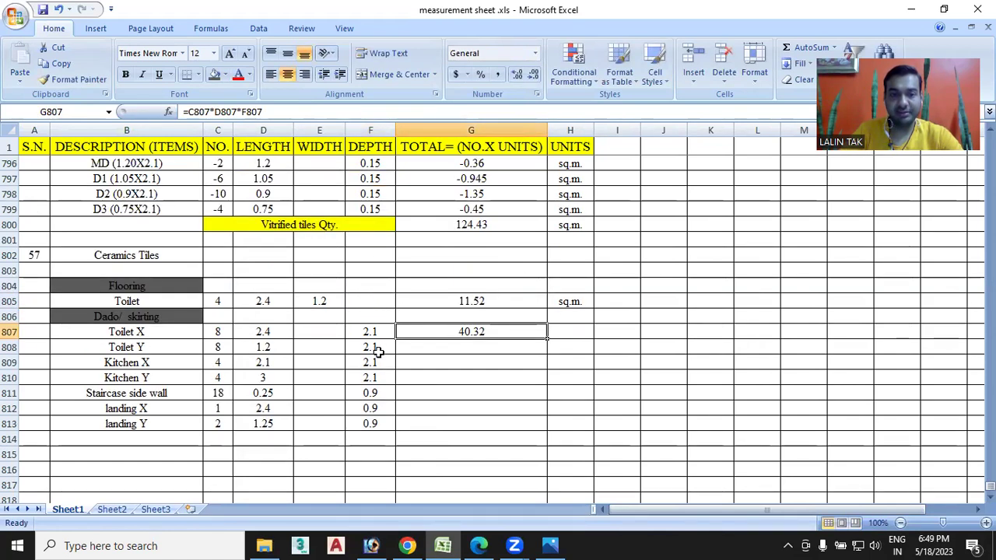
scroll(378, 352, "down", 1)
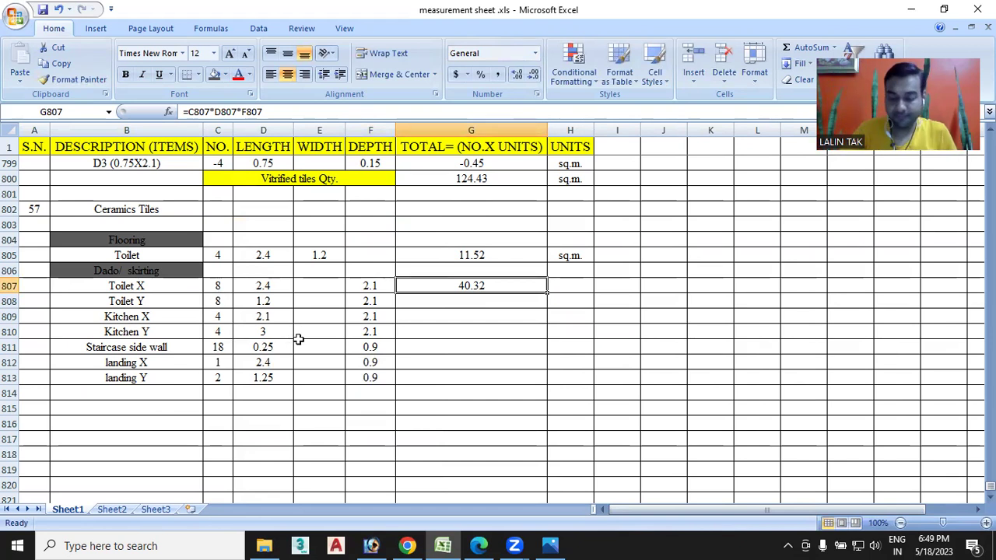
Fill the total formula down to row 813 and label rows 807–813 sq.m., clearing H806
left_click_drag(545, 298, 545, 378)
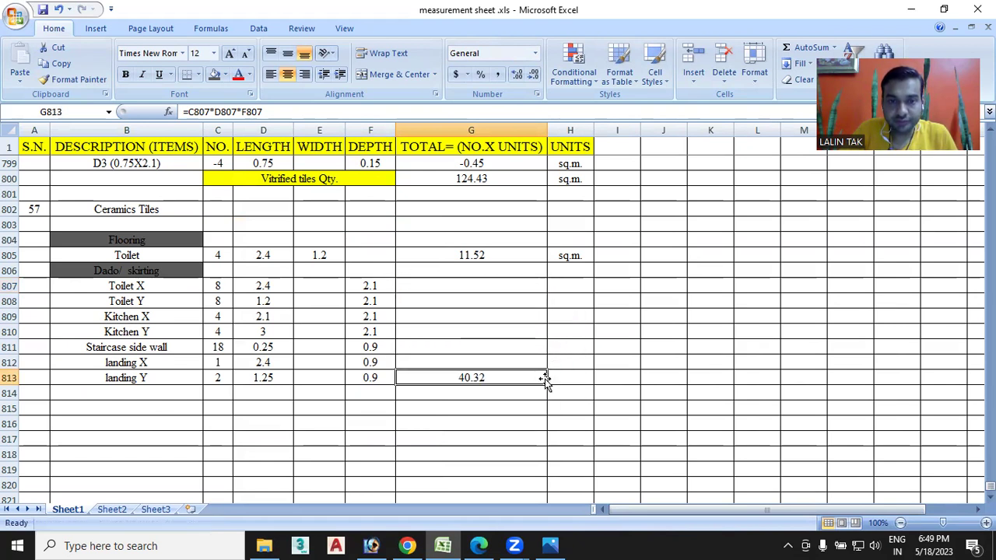
mouse_move(544, 378)
left_mouse_down()
mouse_move(544, 298)
mouse_move(548, 385)
left_mouse_up()
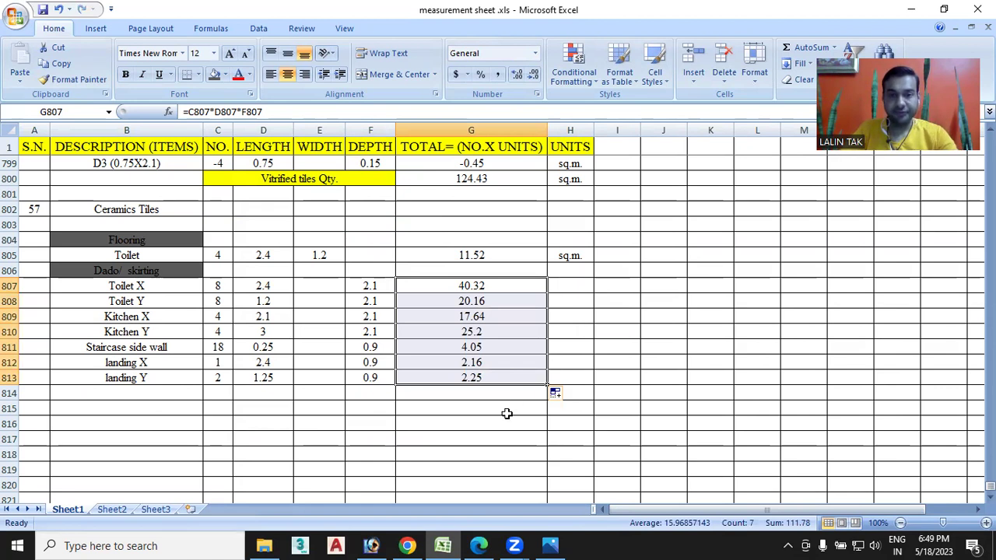
left_click(573, 284)
left_click(570, 255)
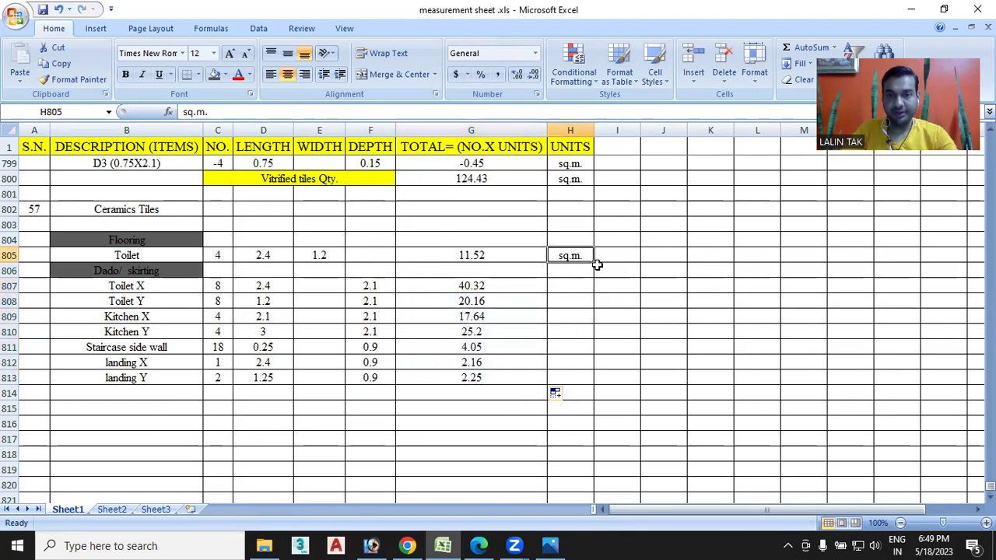
left_click_drag(593, 264, 592, 385)
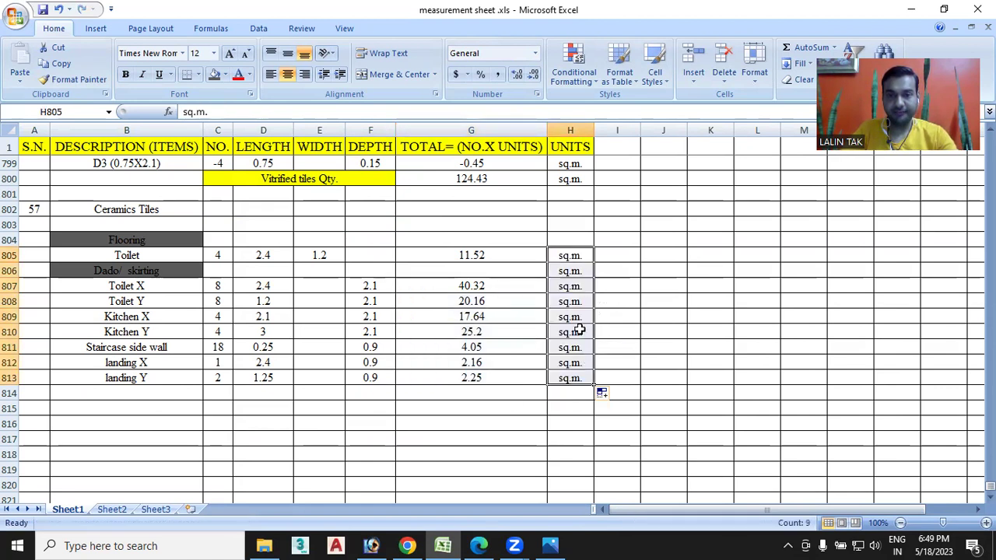
left_click(574, 270)
key("Delete")
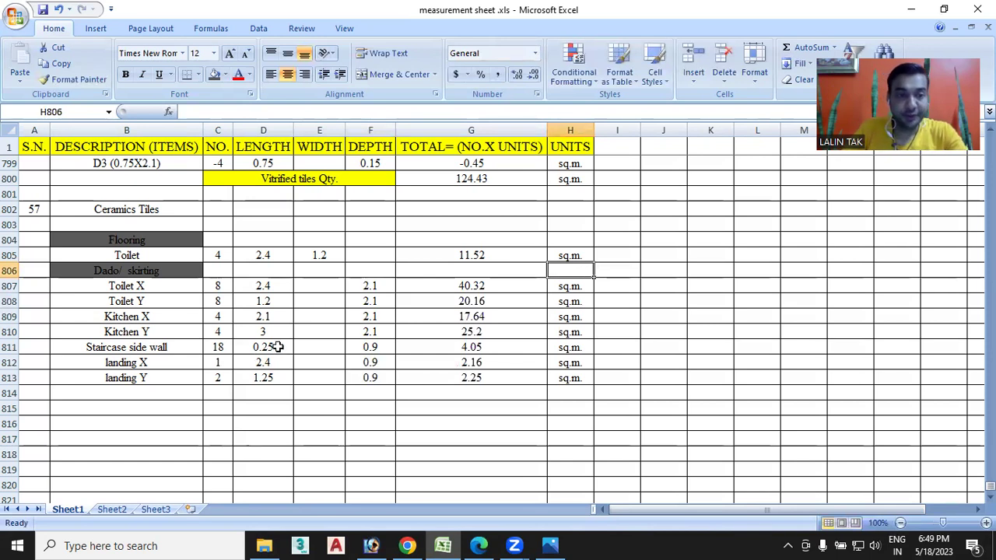
left_click(178, 292)
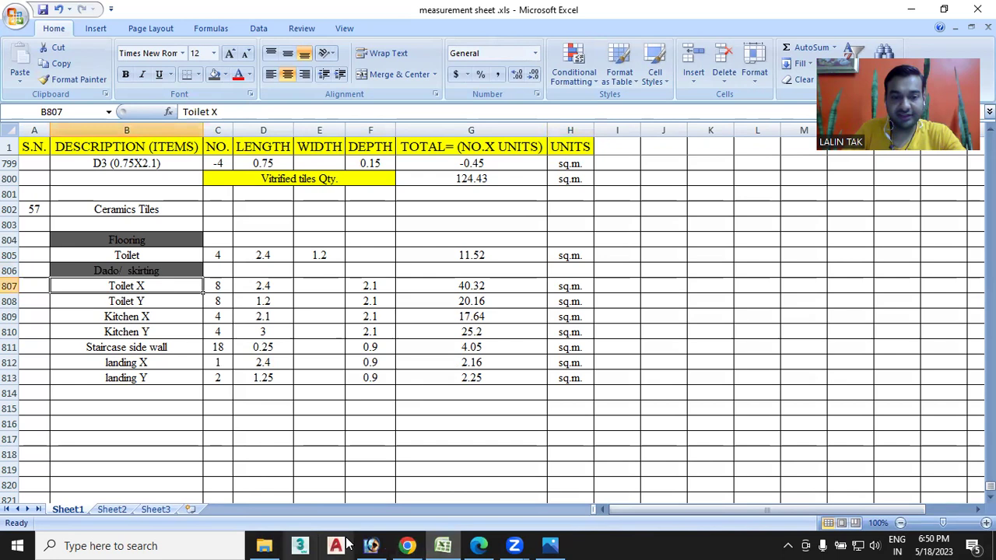
Bring up the '4. ground floor plan.pdf' drawing in Edge and scroll to the toilets and kitchens
left_click(478, 545)
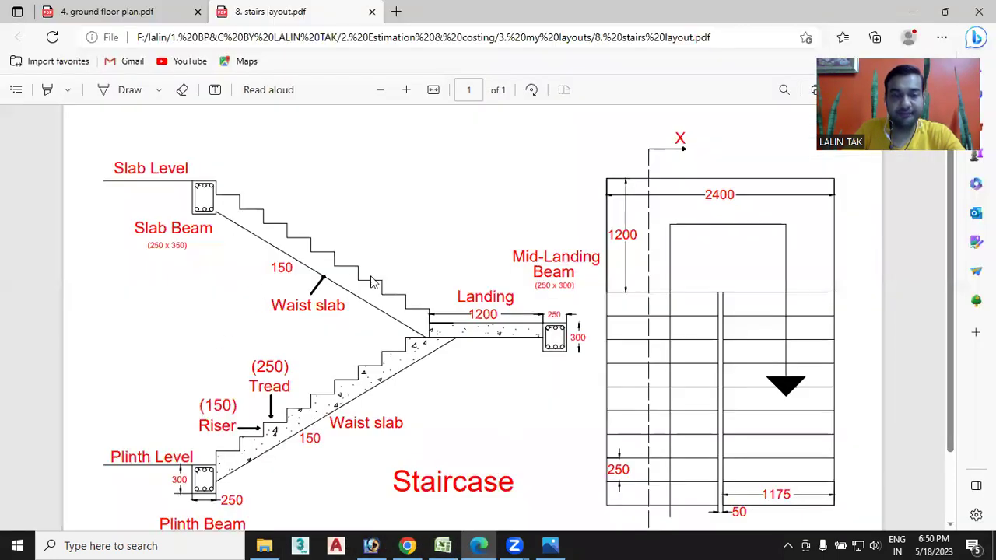
left_click(125, 12)
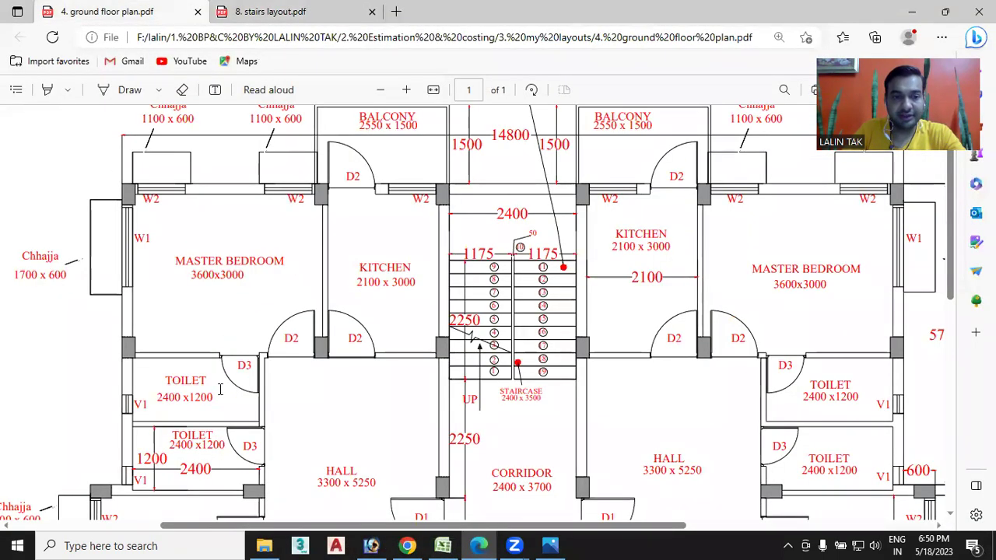
scroll(219, 383, "down", 3)
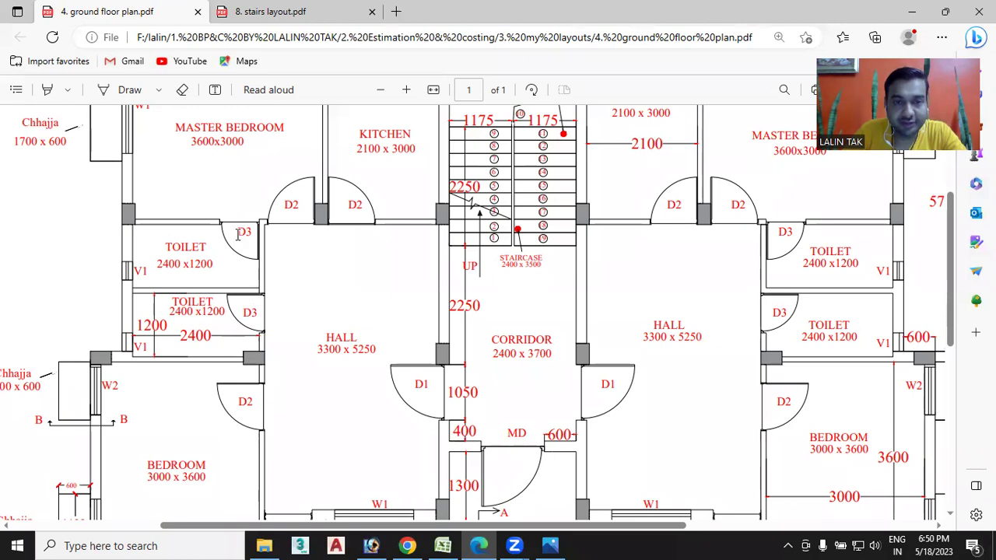
Note D3=2 beside the Toilet X row, checking its doors on the floor plan
left_click(443, 545)
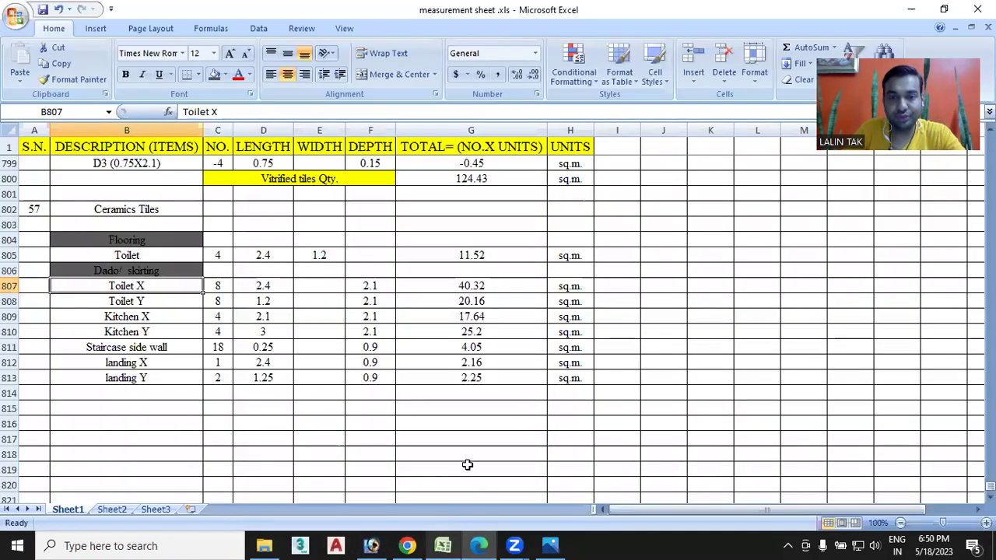
left_click(622, 293)
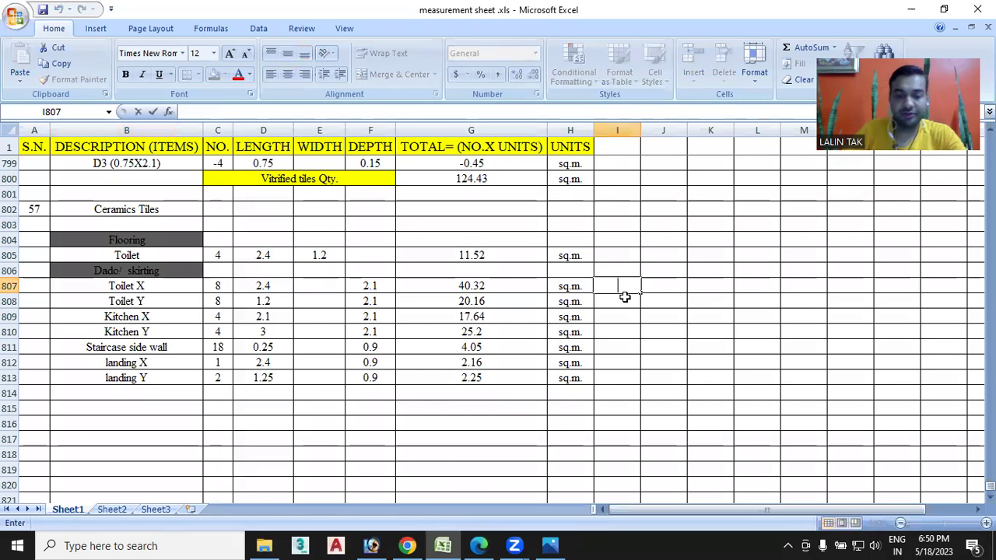
type("d3")
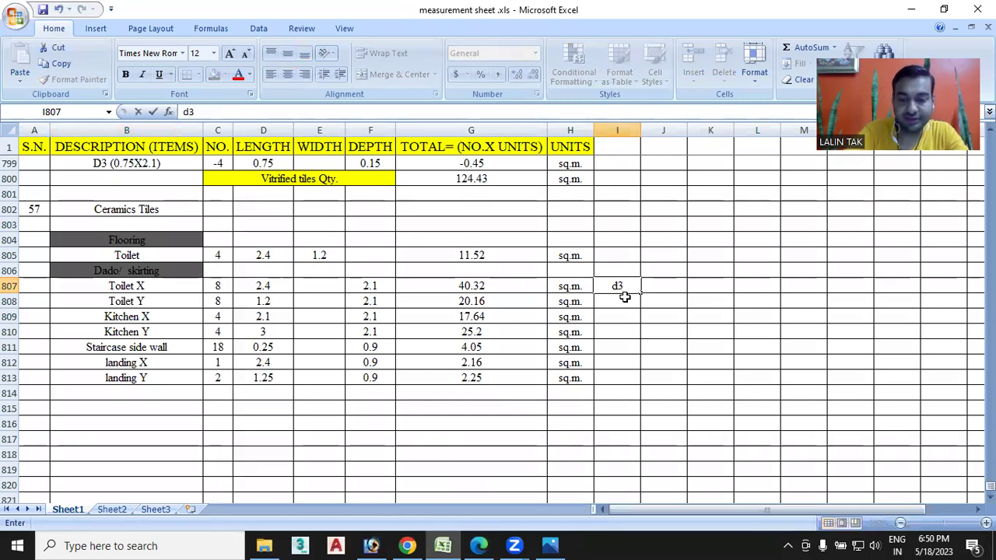
type("D3")
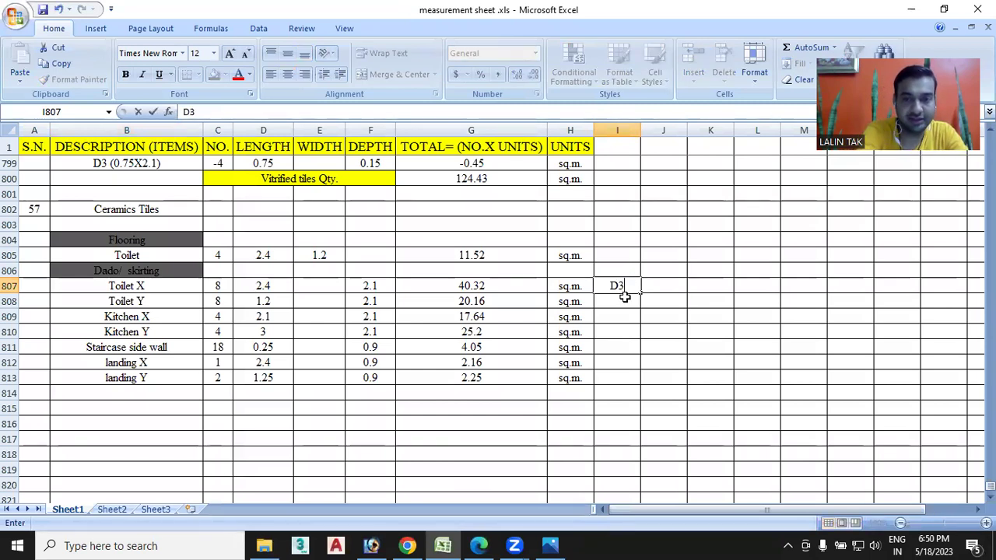
type("=2")
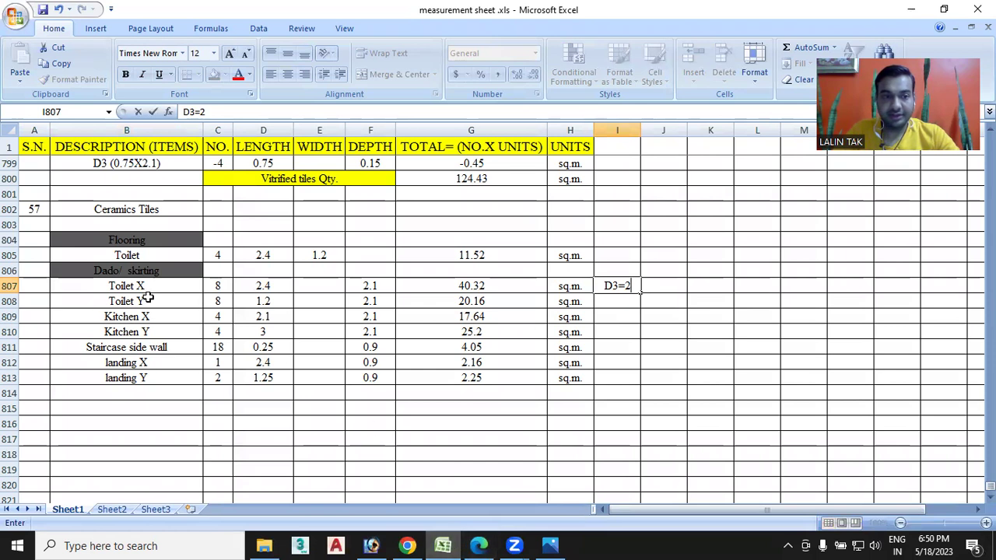
left_click(479, 545)
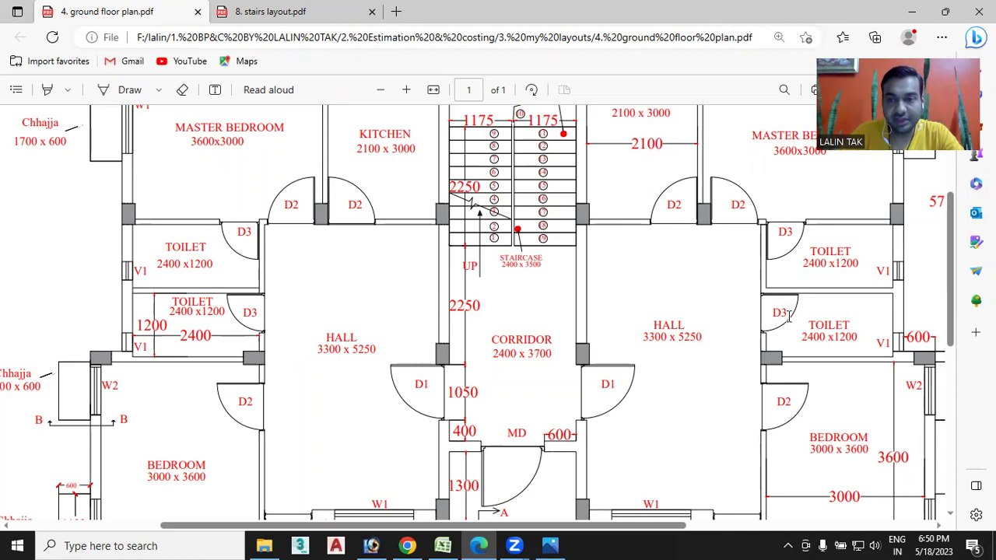
left_click(443, 546)
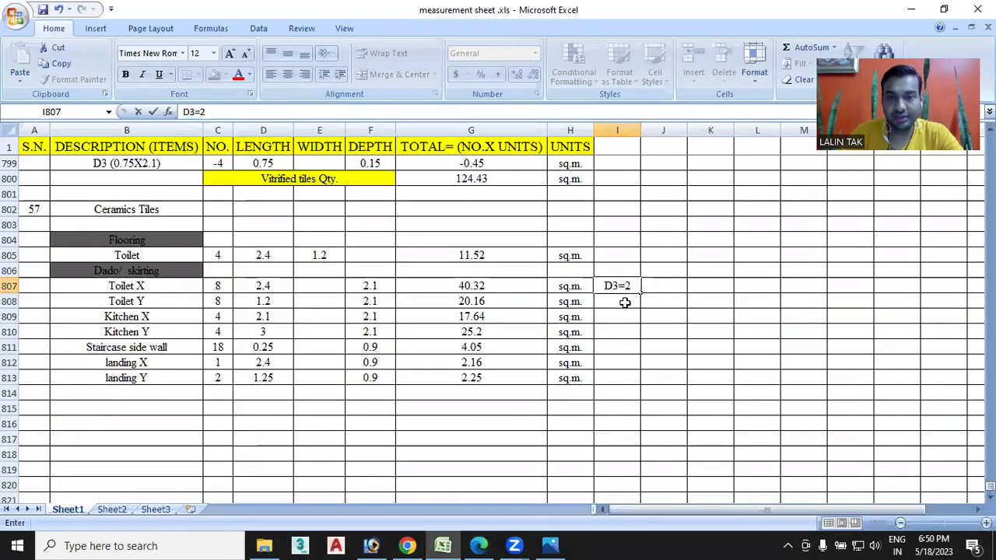
Add the door note D3=2 beside the Toilet Y row
left_click(481, 546)
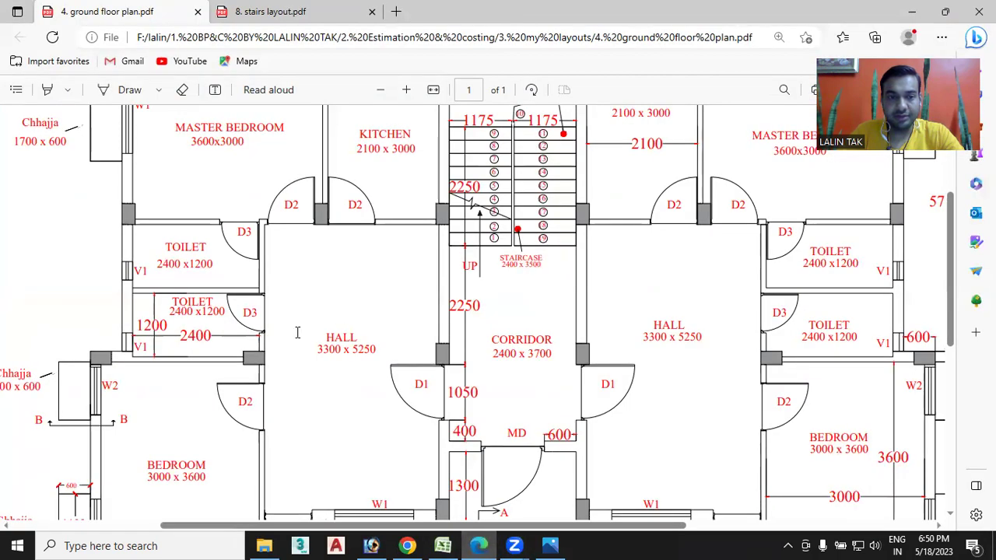
left_click(442, 545)
double_click(626, 302)
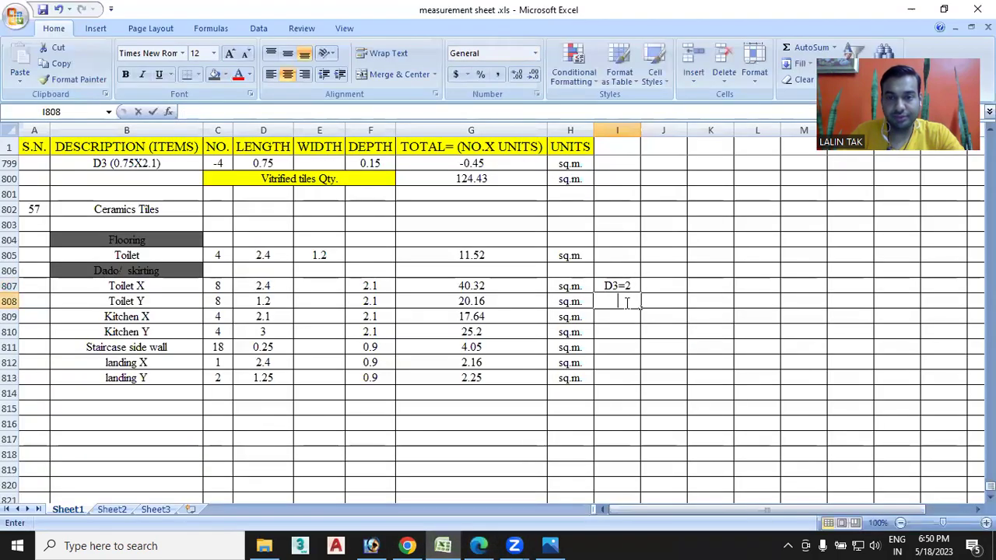
type("D3=2")
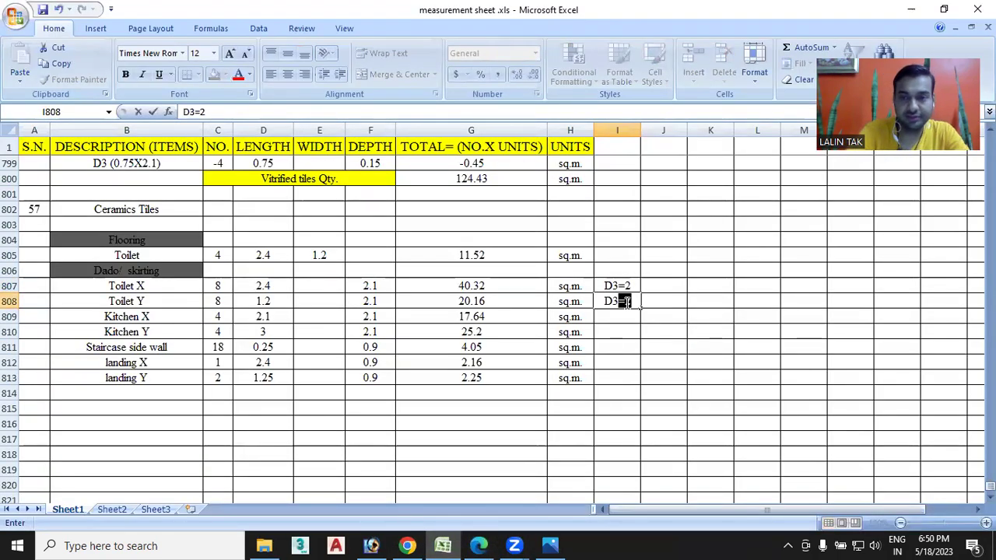
key("Tab")
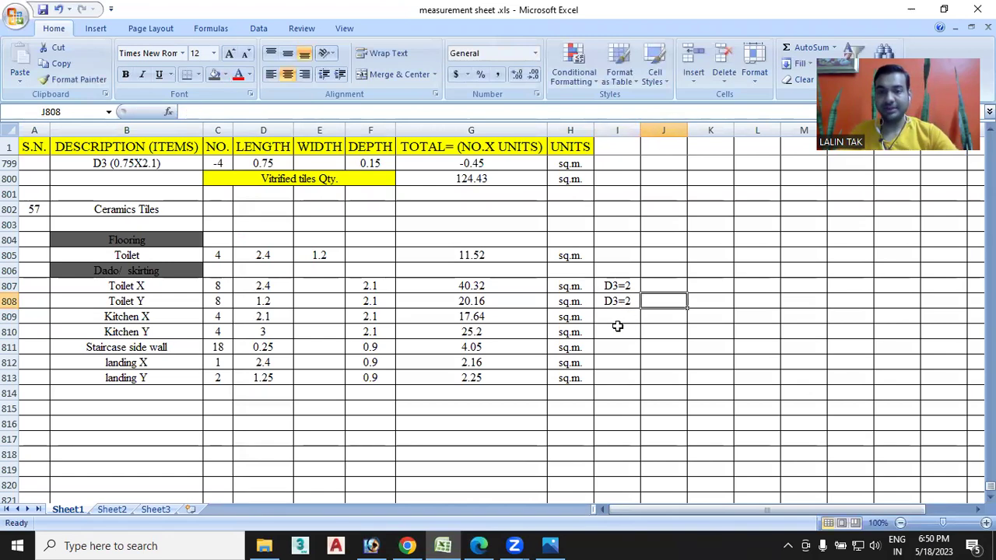
After checking the kitchen doors on the plan, note D2=4 beside Kitchen X
left_click(479, 546)
scroll(492, 354, "up", 3)
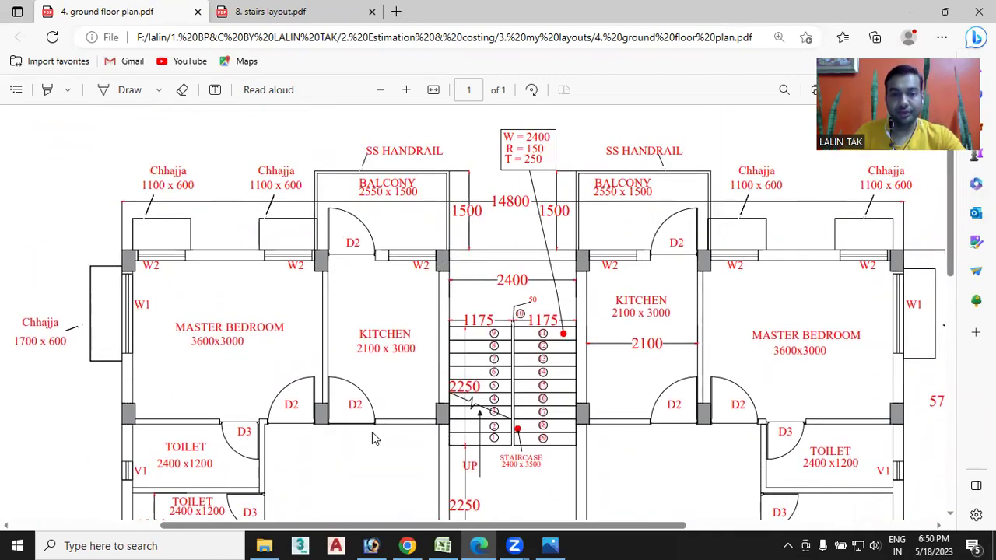
left_click(443, 545)
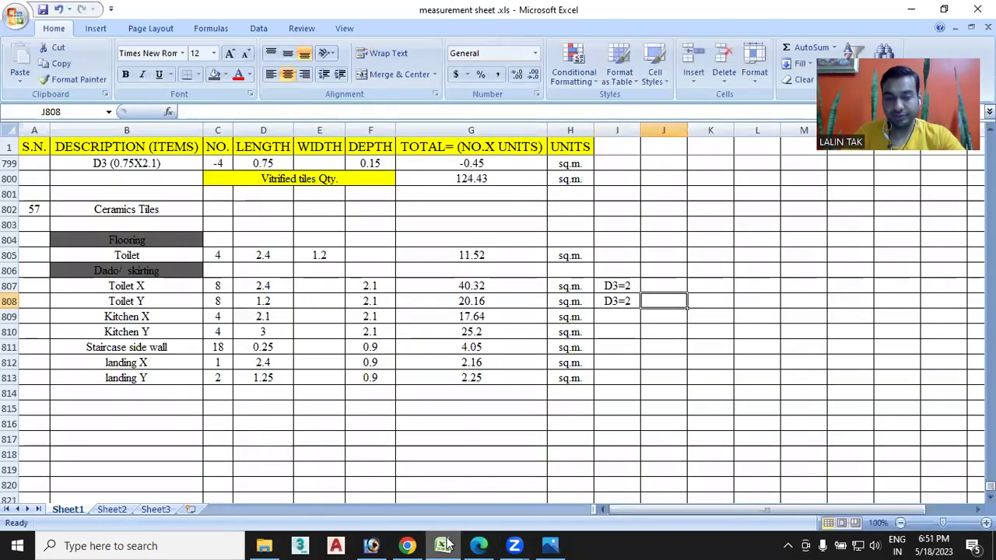
left_click(480, 544)
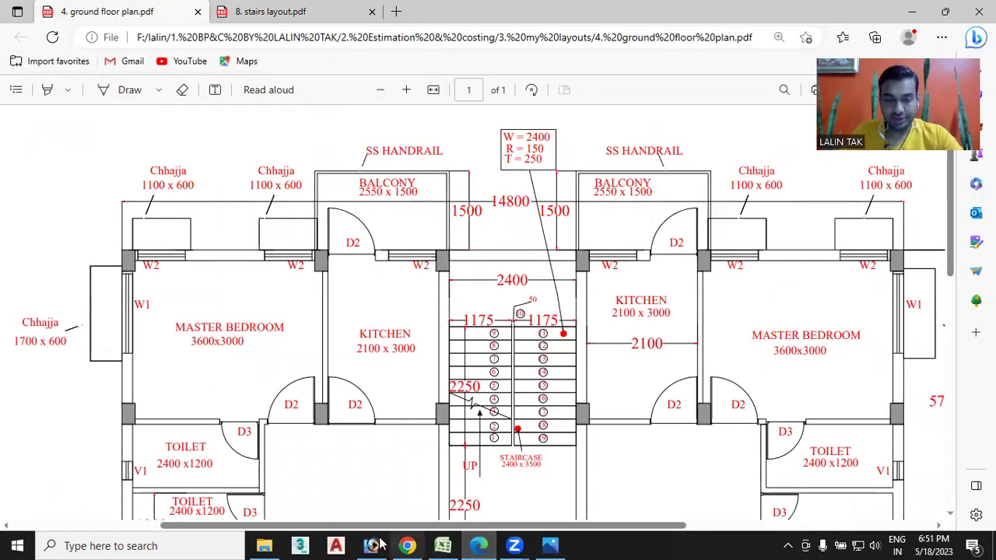
left_click(444, 545)
left_click(625, 316)
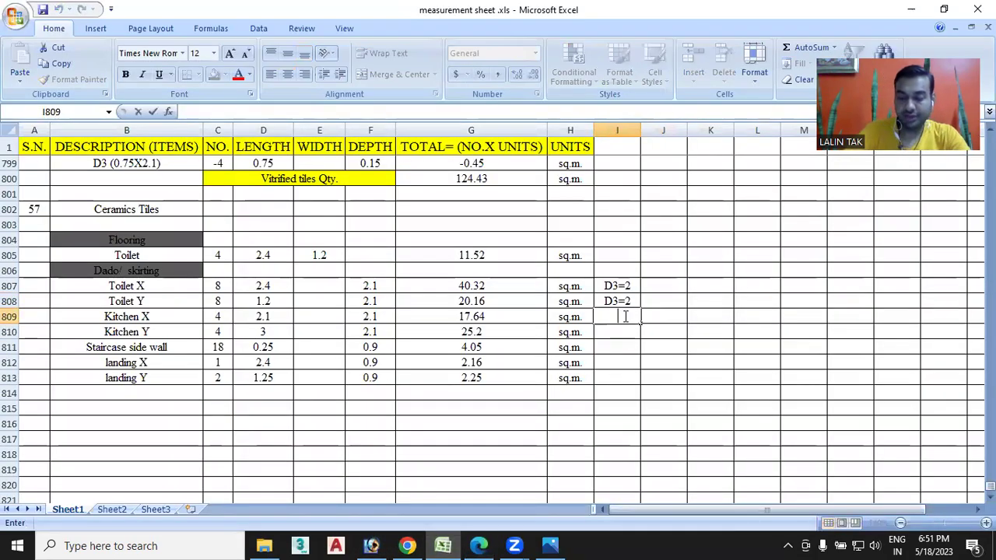
type("D2")
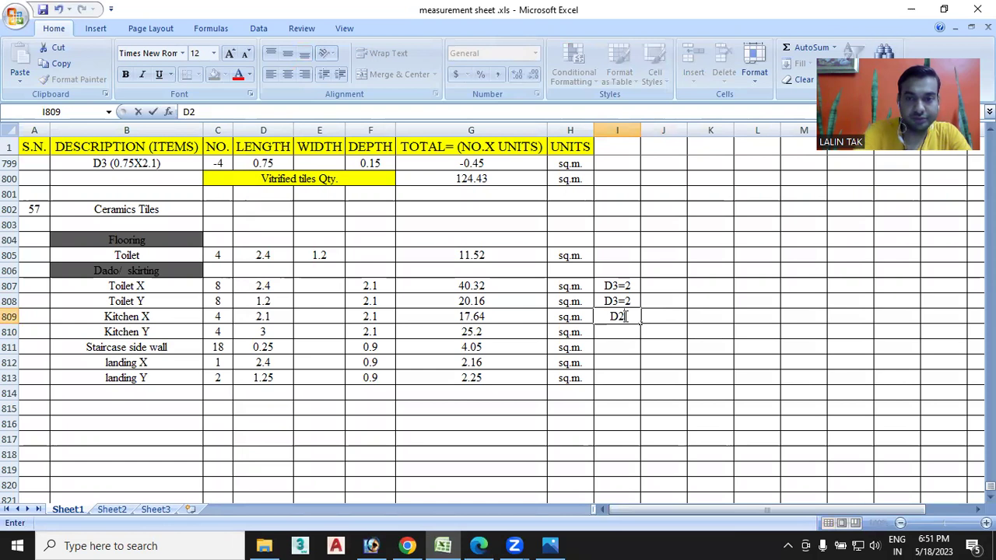
type("=4")
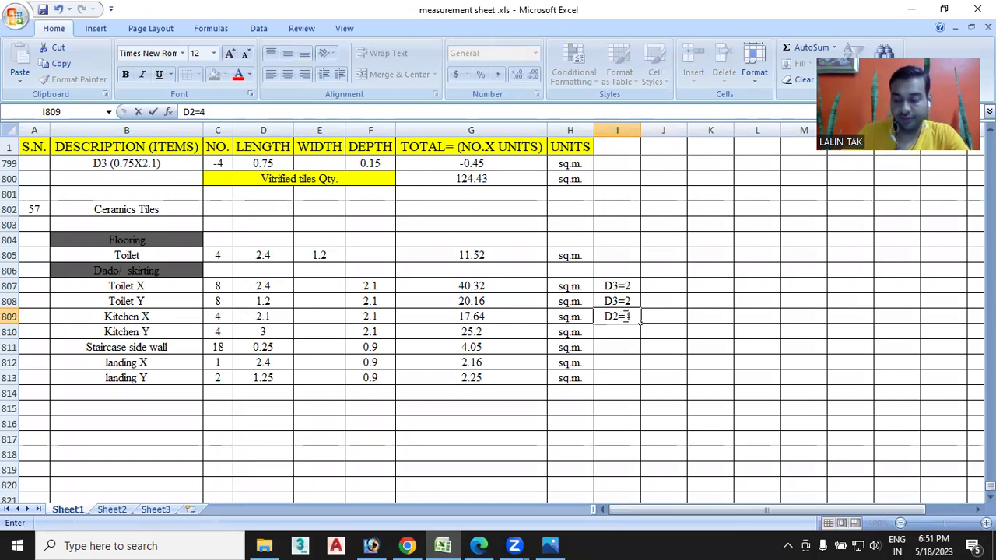
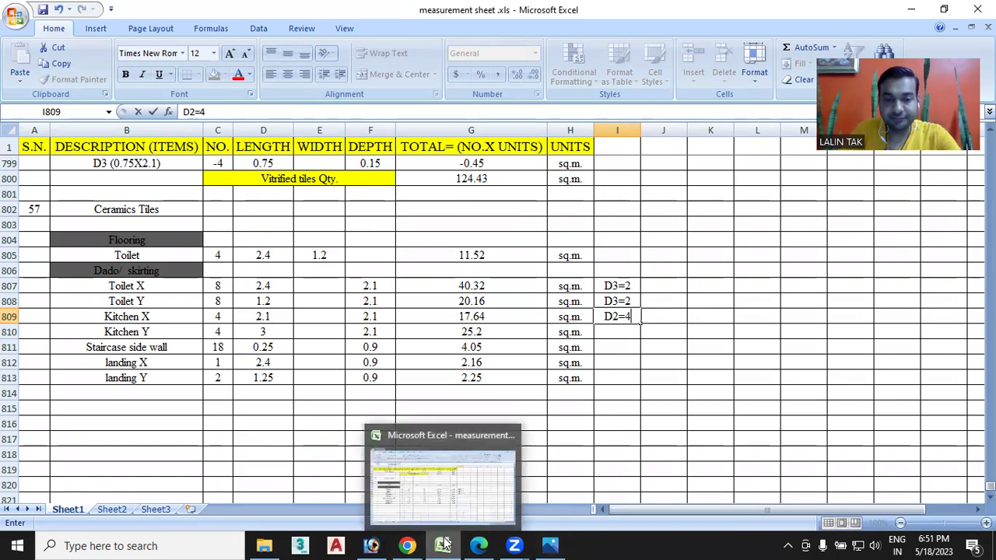
Bring up the ground floor plan PDF in Edge and scroll over the kitchen and toilet area
left_click(479, 546)
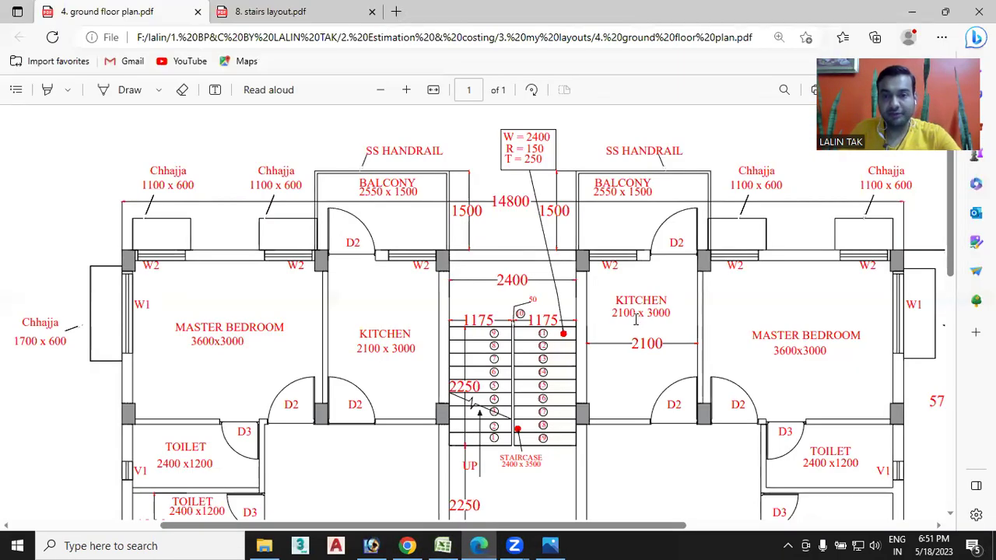
scroll(634, 327, "down", 2)
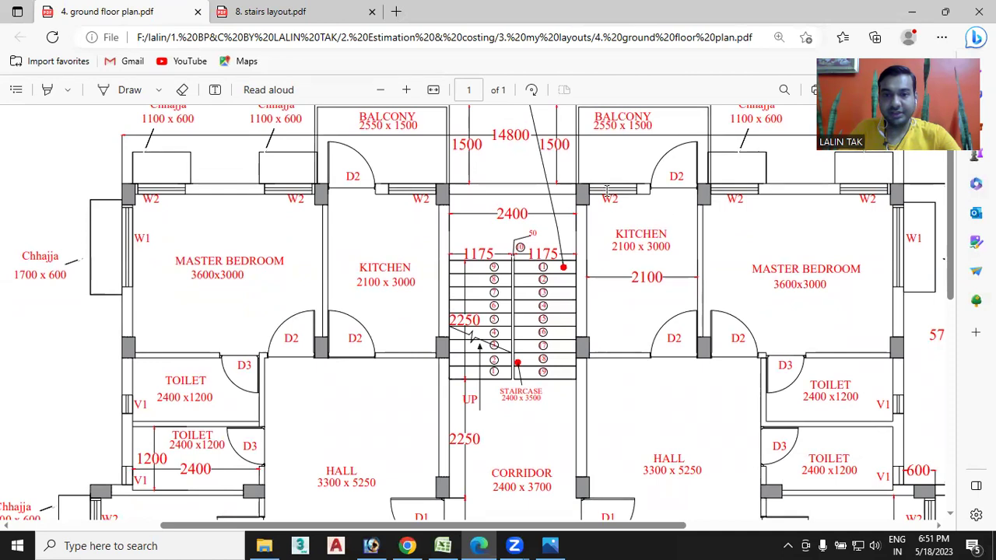
scroll(430, 200, "down", 2)
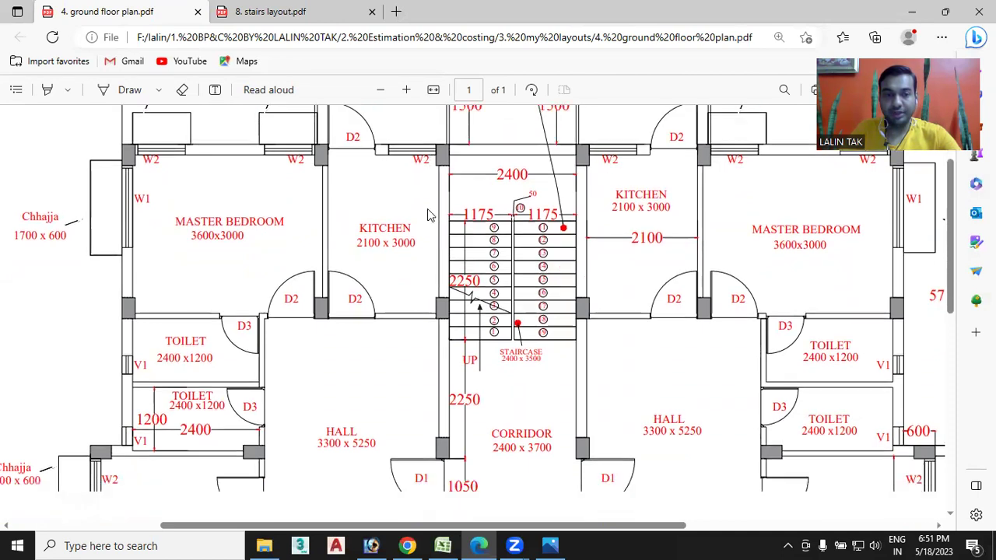
scroll(145, 312, "down", 2)
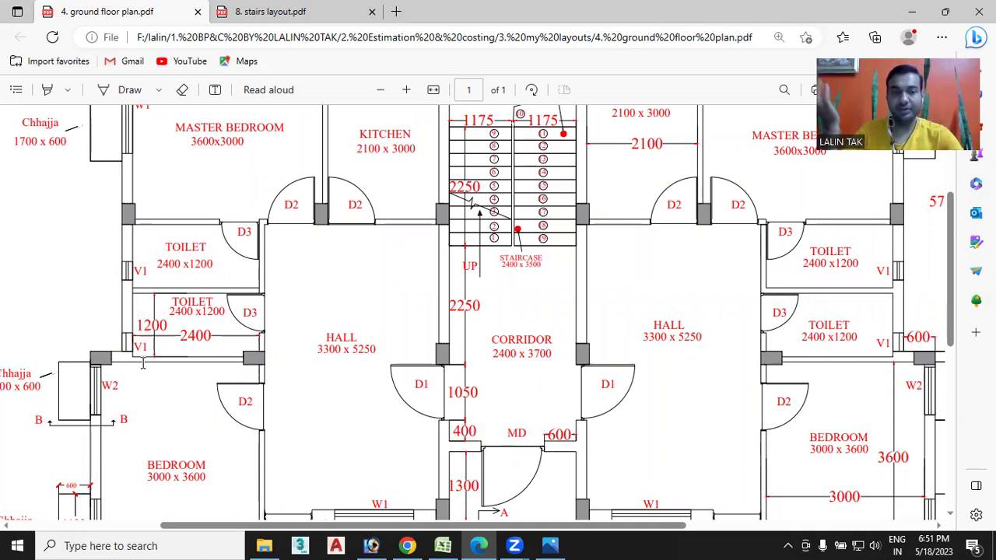
scroll(159, 348, "up", 1)
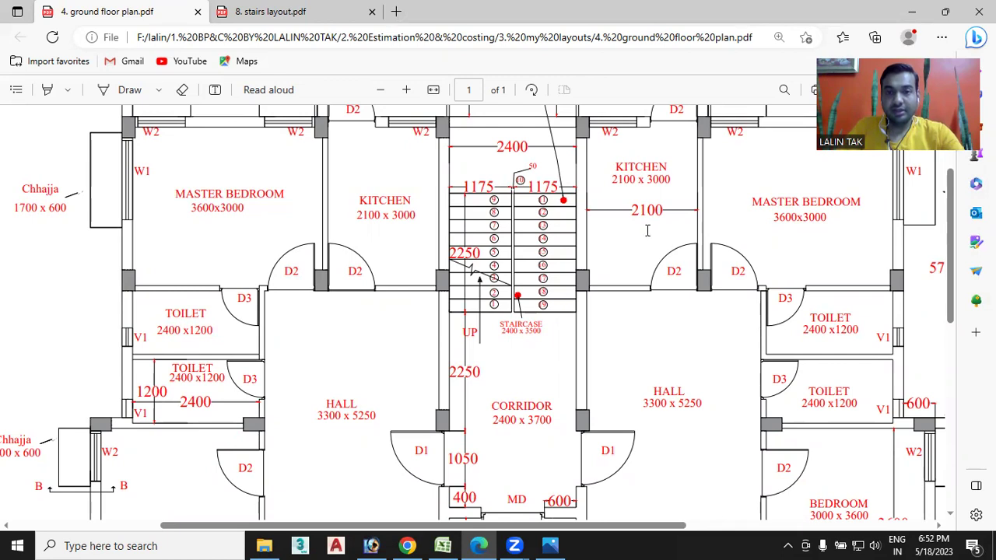
scroll(646, 233, "up", 2)
scroll(643, 312, "down", 2)
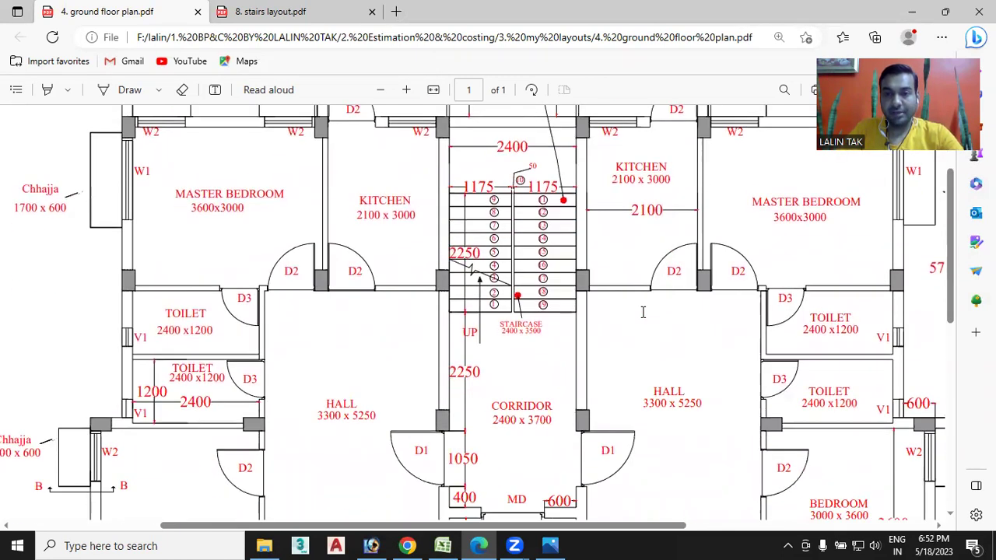
scroll(643, 312, "up", 2)
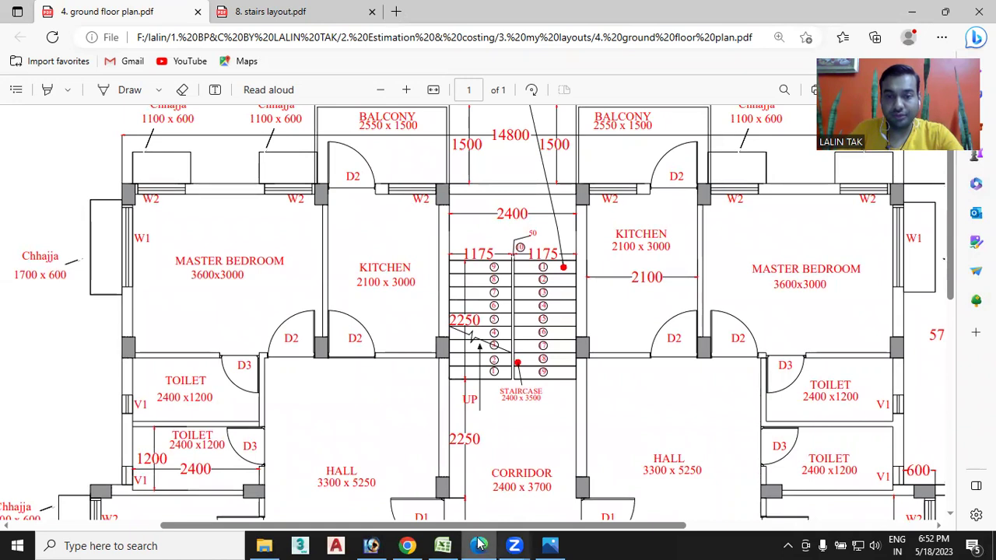
Record opening notes D2=4 in I809 and W2=2 in J809 for Kitchen X, rechecking the plan
left_click(443, 545)
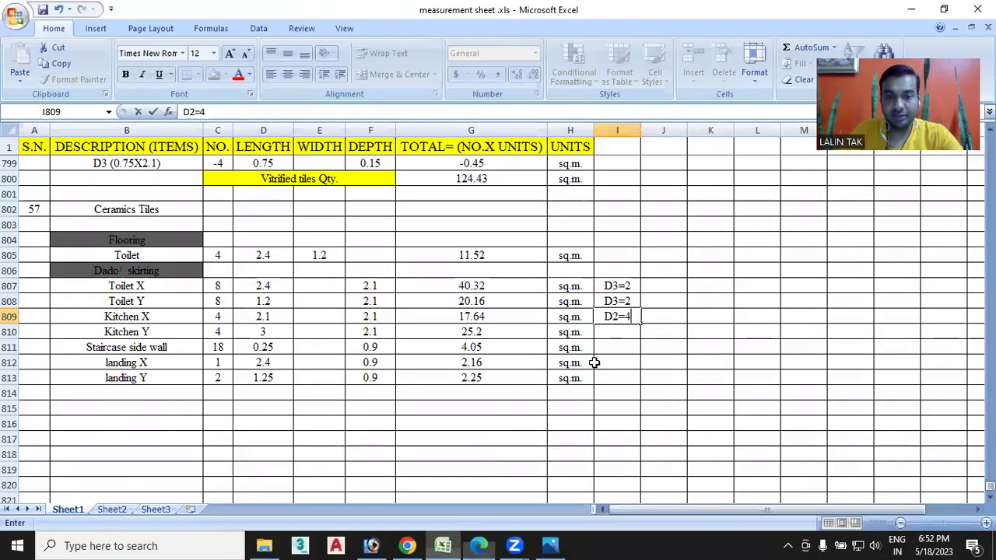
left_click(654, 316)
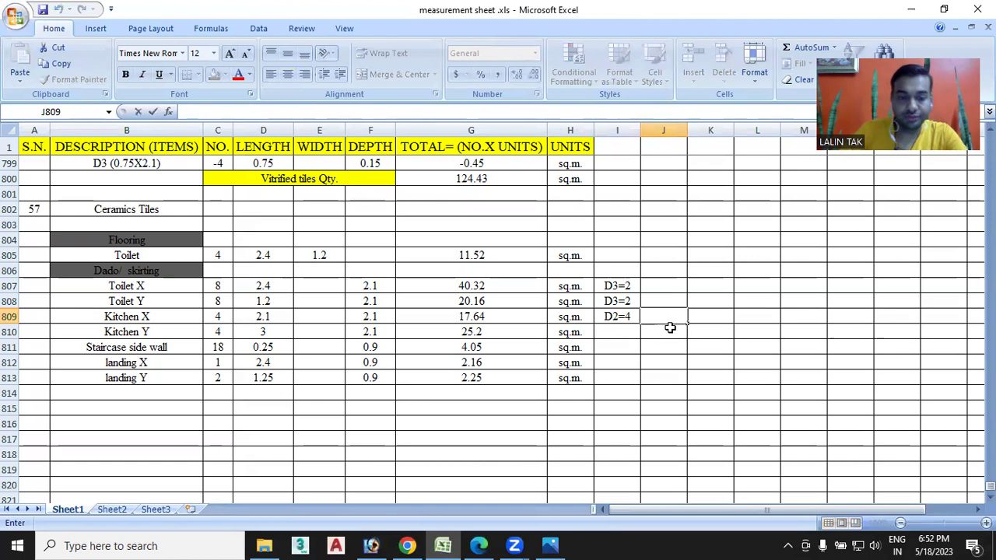
type("W2=2")
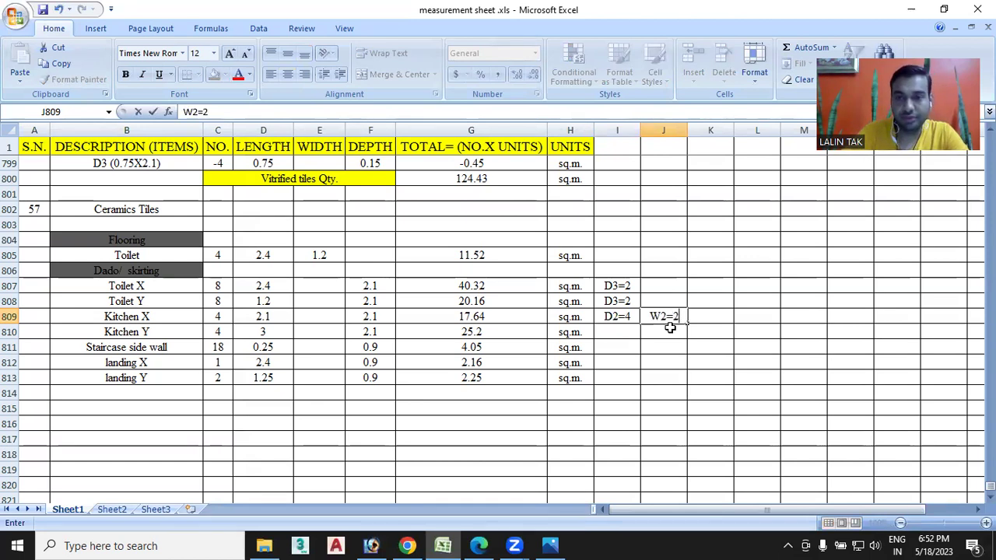
left_click(139, 333)
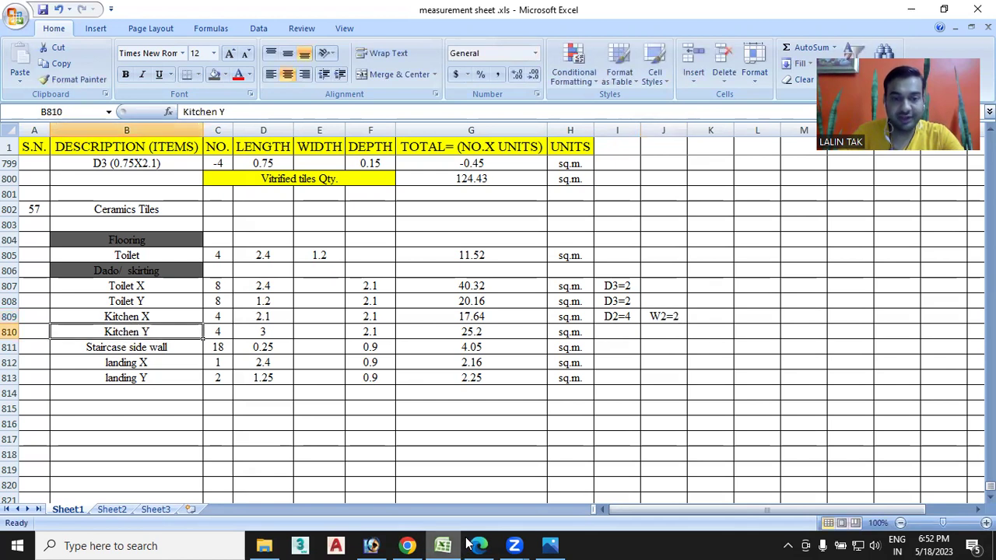
left_click(476, 546)
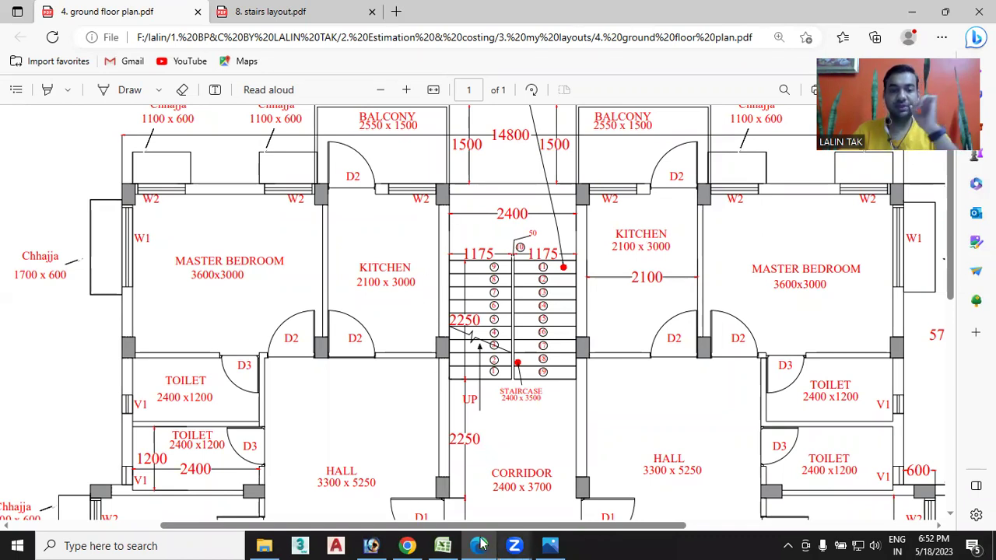
left_click(443, 546)
scroll(574, 348, "down", 1)
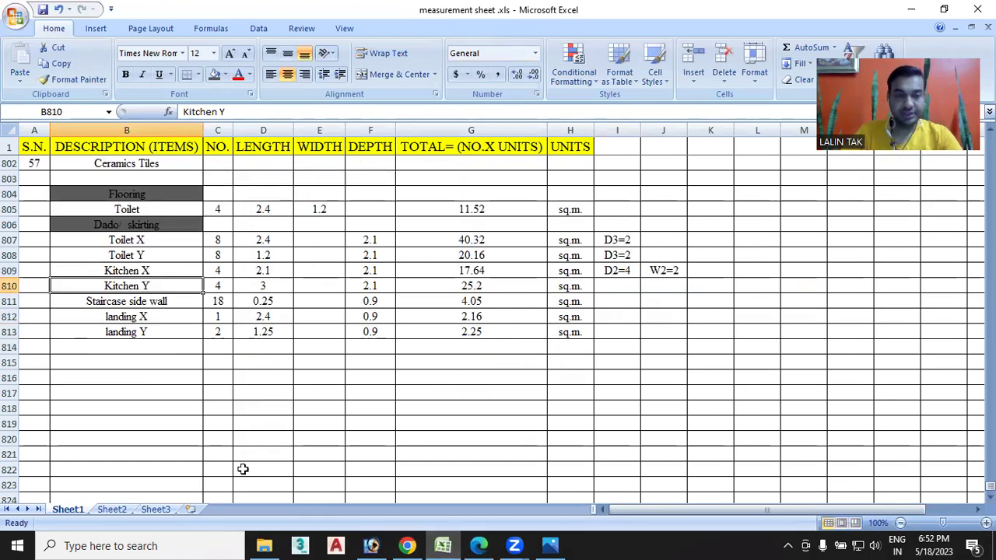
Copy the Deduction heading from B795 into B814 below landing Y
scroll(166, 360, "up", 4)
left_click(160, 241)
key("ctrl+c")
scroll(156, 296, "down", 3)
scroll(153, 334, "down", 1)
left_click(151, 347)
key("ctrl+v")
Copy the D2 (0.9X2.1) and D3 (0.75X2.1) descriptions from B798:B799 into B815:B816
scroll(151, 347, "up", 3)
scroll(148, 312, "up", 1)
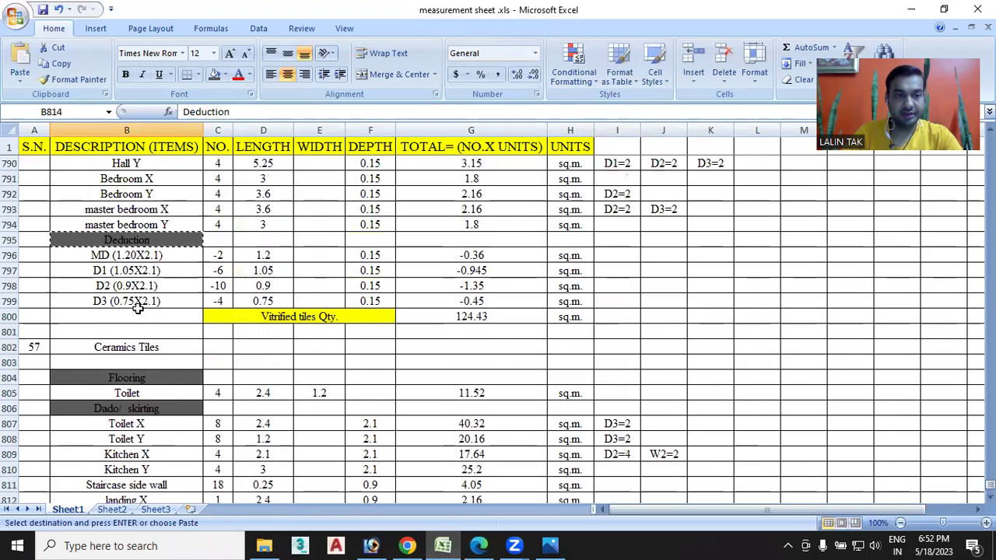
left_click_drag(148, 285, 143, 333)
key("ctrl+c")
scroll(151, 311, "down", 2)
scroll(150, 320, "down", 3)
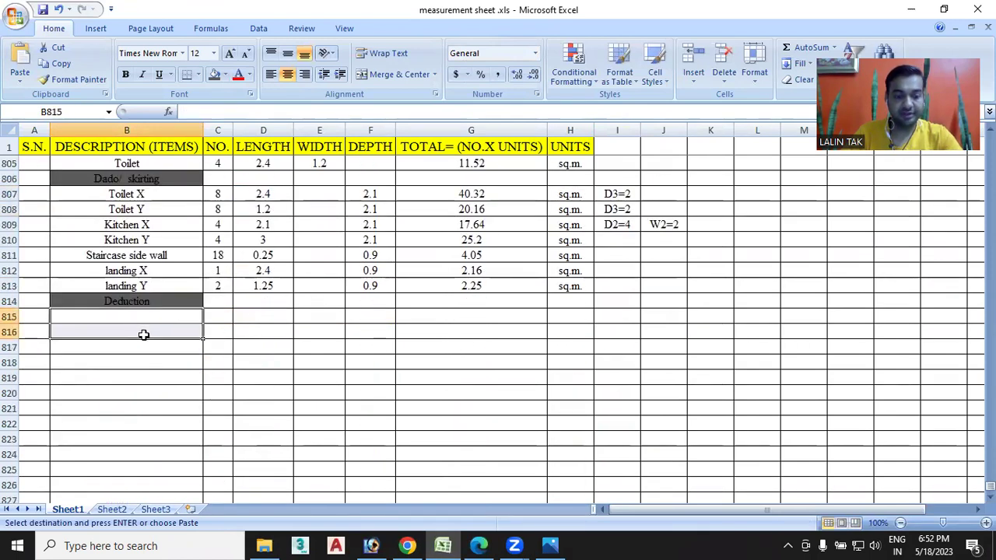
key("ctrl+v")
Start a W2 () entry in B817 and look up the window size in the plan's sizes table
left_click(140, 345)
double_click(143, 348)
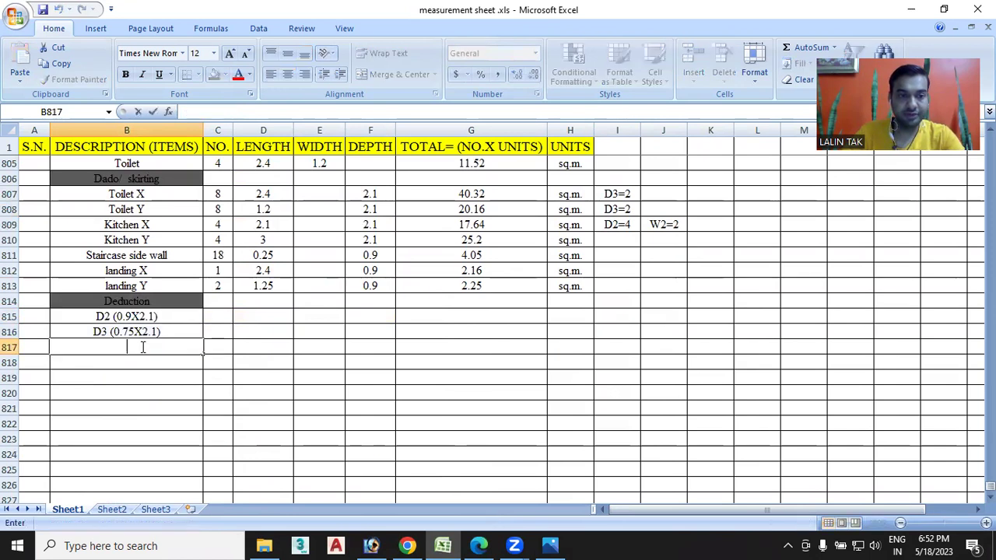
type("W2")
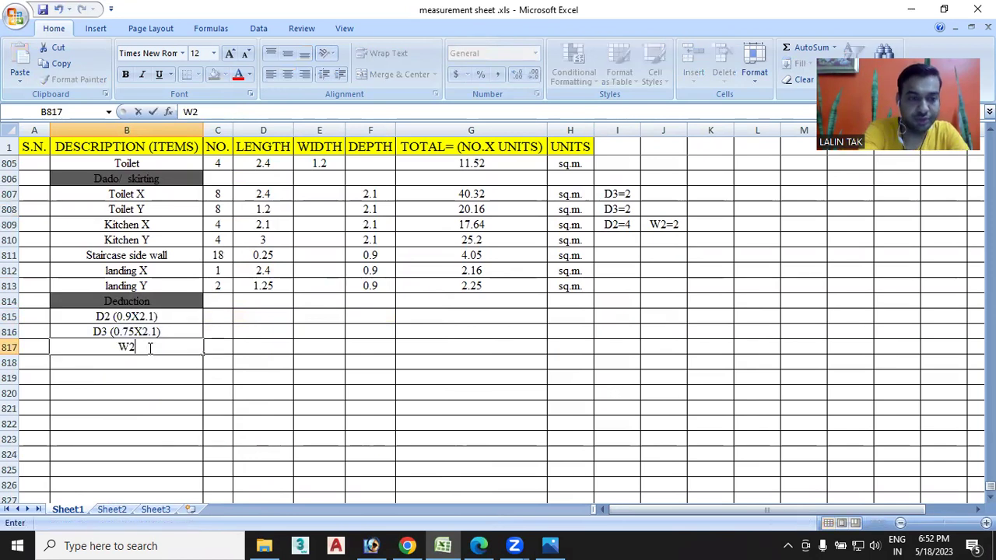
type(" ()")
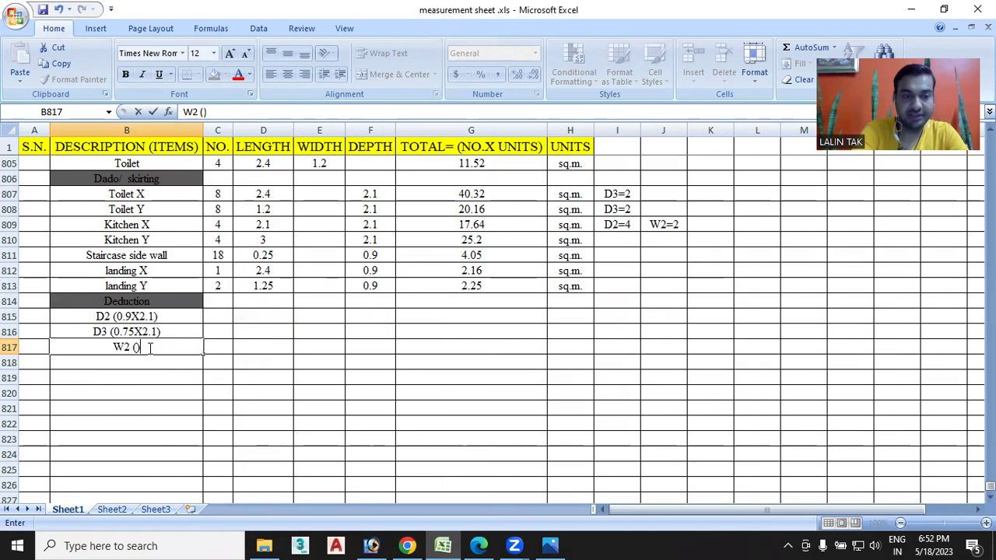
left_click(479, 544)
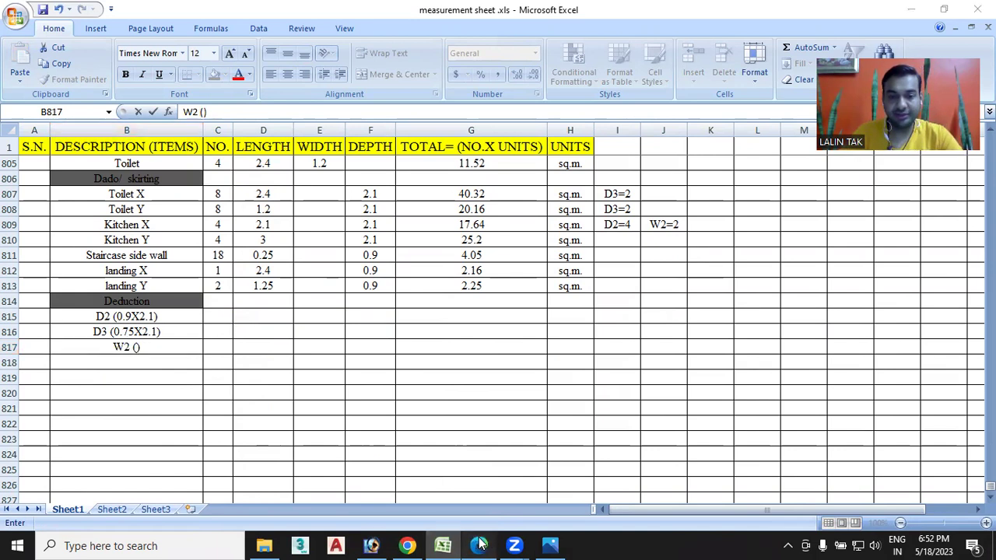
scroll(429, 378, "down", 5)
scroll(426, 389, "down", 3)
scroll(421, 393, "down", 3)
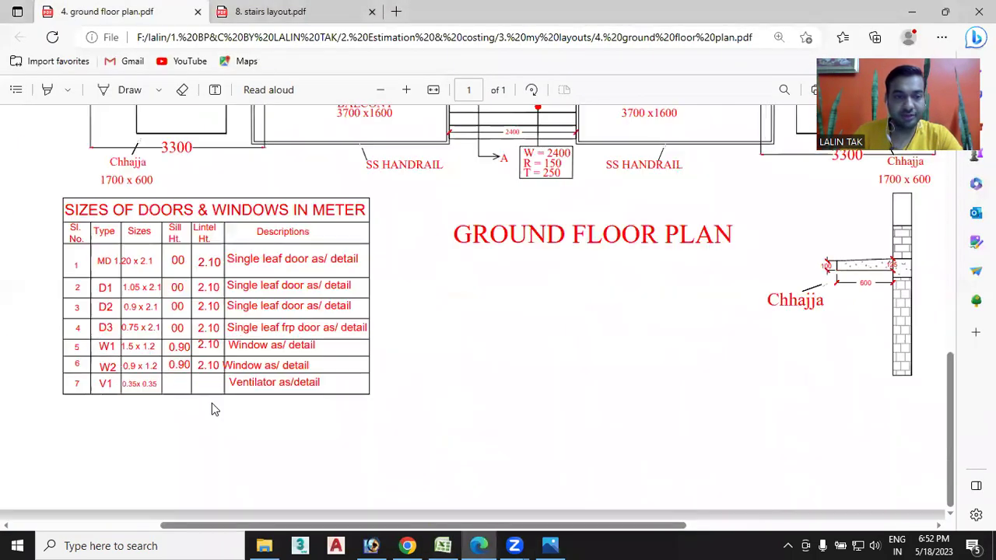
left_click(443, 545)
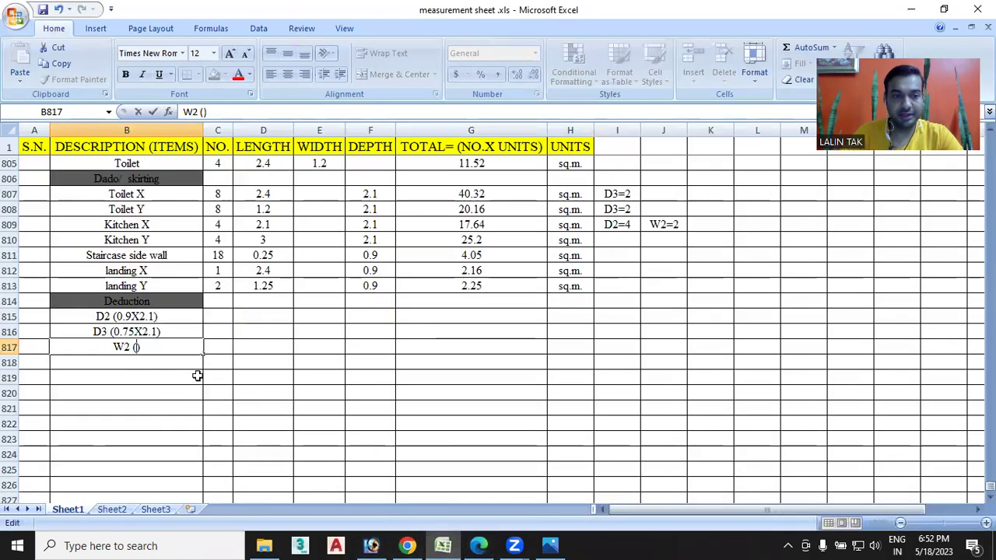
Complete the B817 description so it reads W2 (0.9X1.2)
type("0.89")
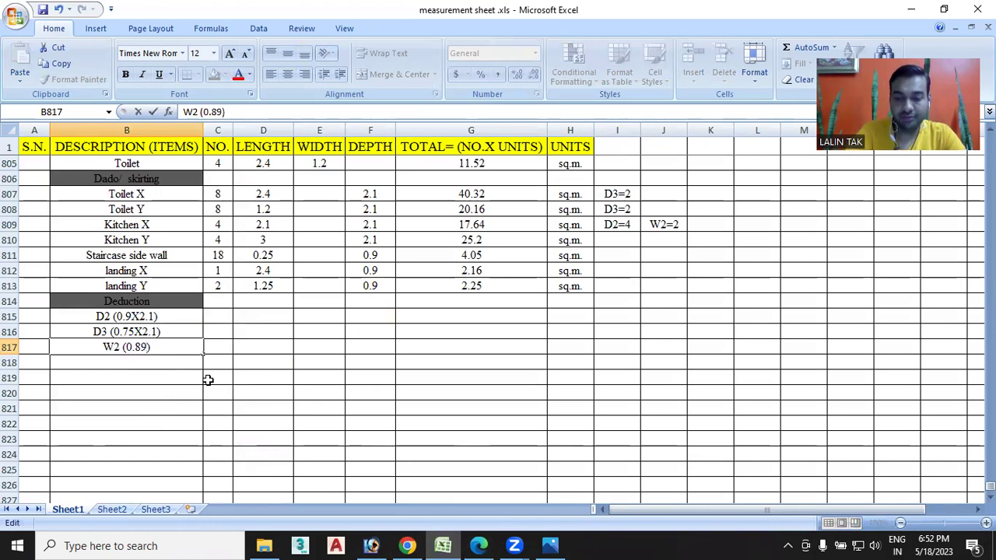
type("X")
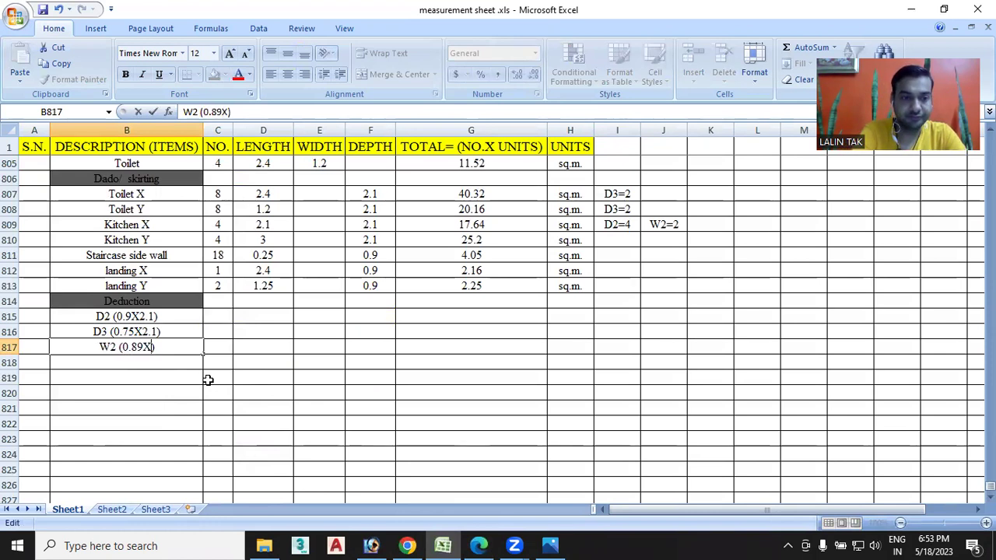
key("BackSpace")
key("BackSpace")
key("BackSpace")
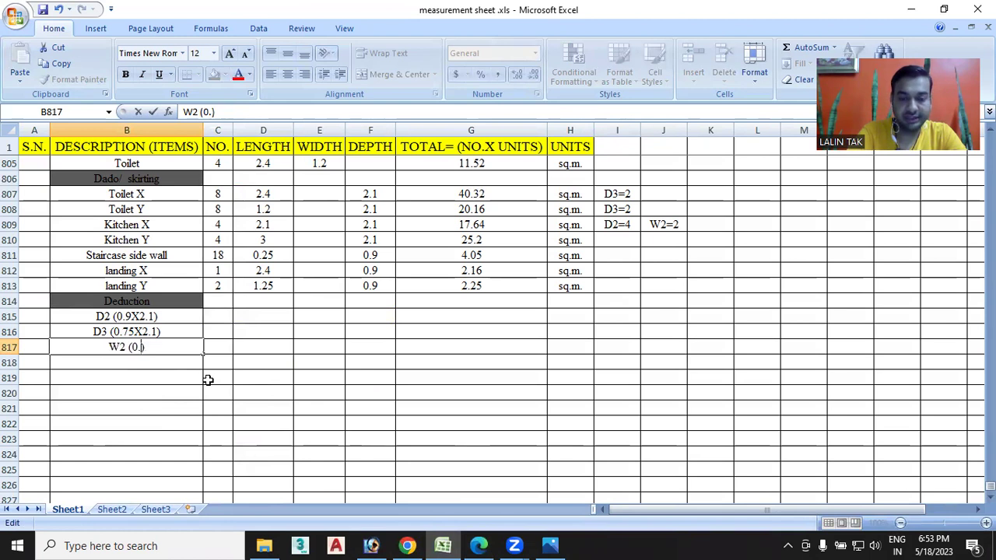
type("9")
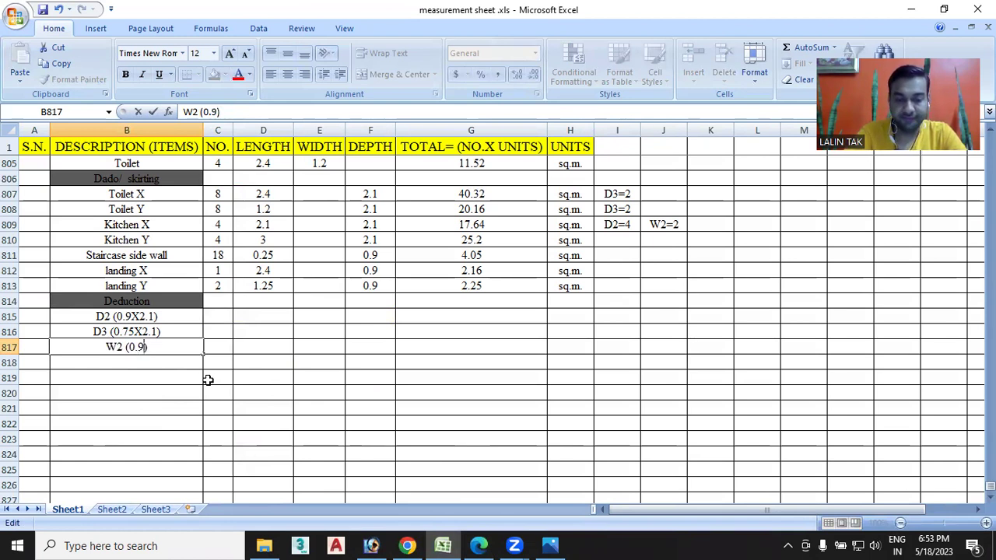
type("X")
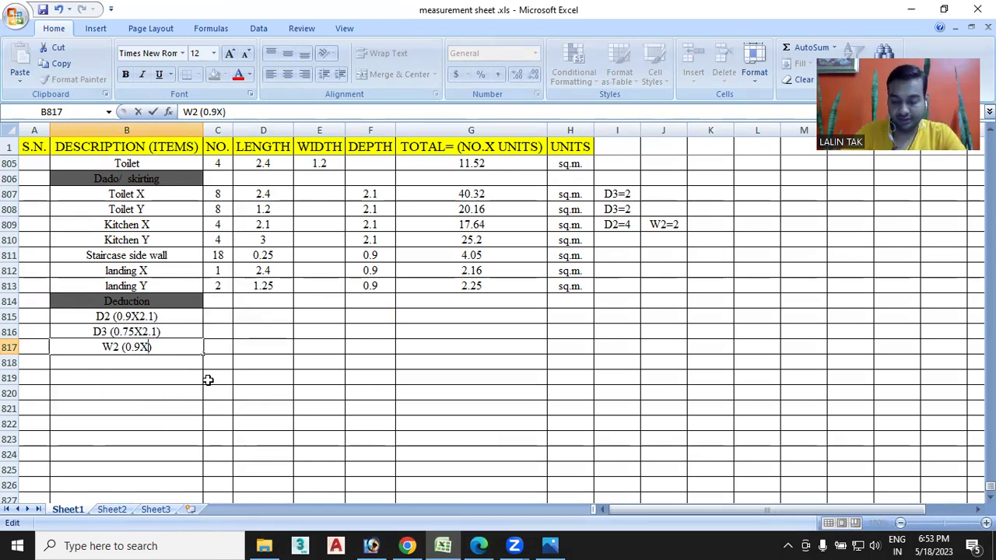
type("1.2")
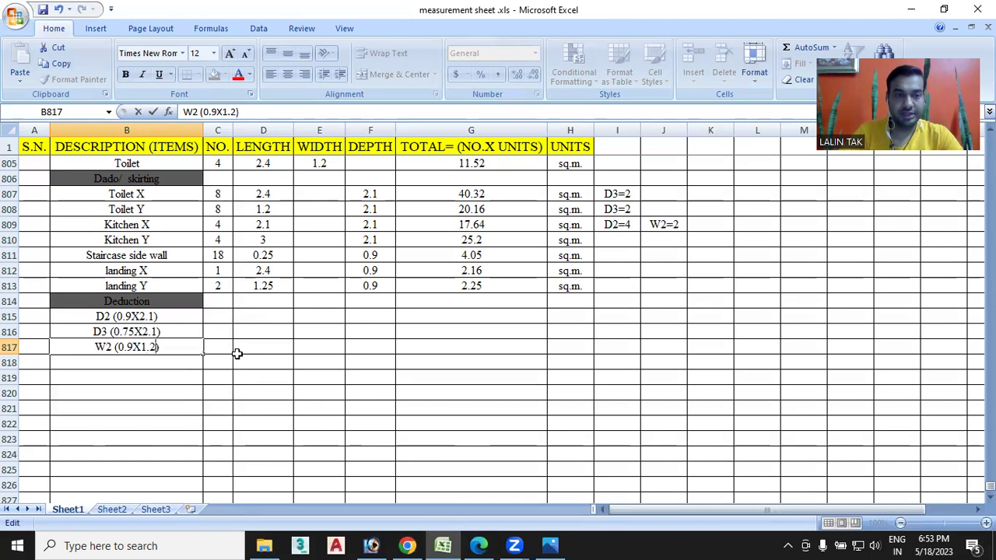
left_click(219, 317)
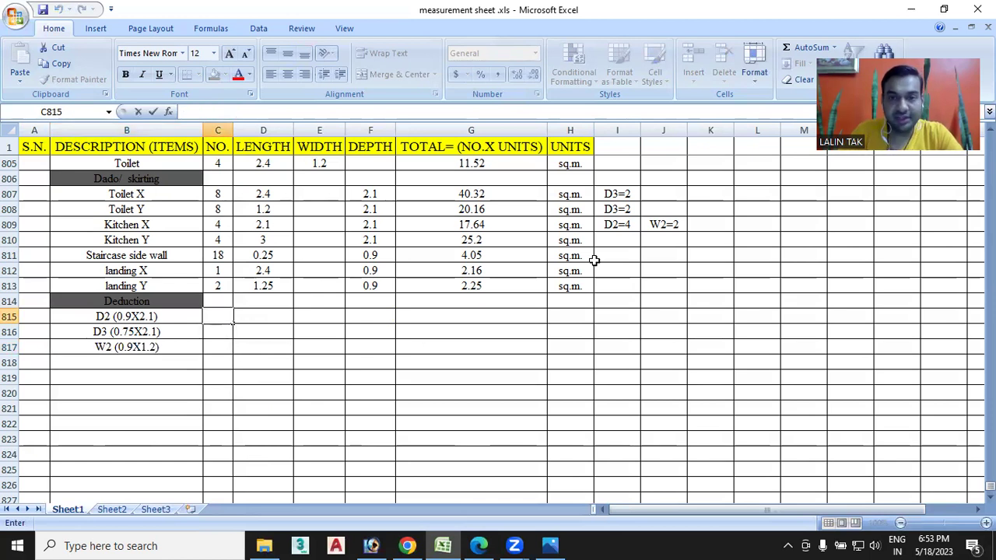
Enter deduction counts -4, -4 and -2 for D2, D3 and W2 in C815:C817
left_click(624, 226)
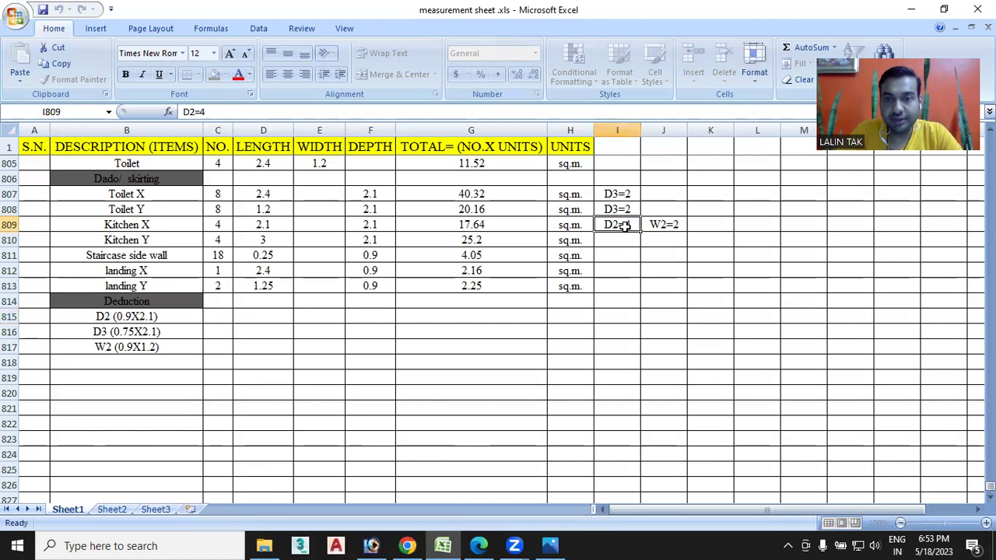
left_click(219, 321)
type("-")
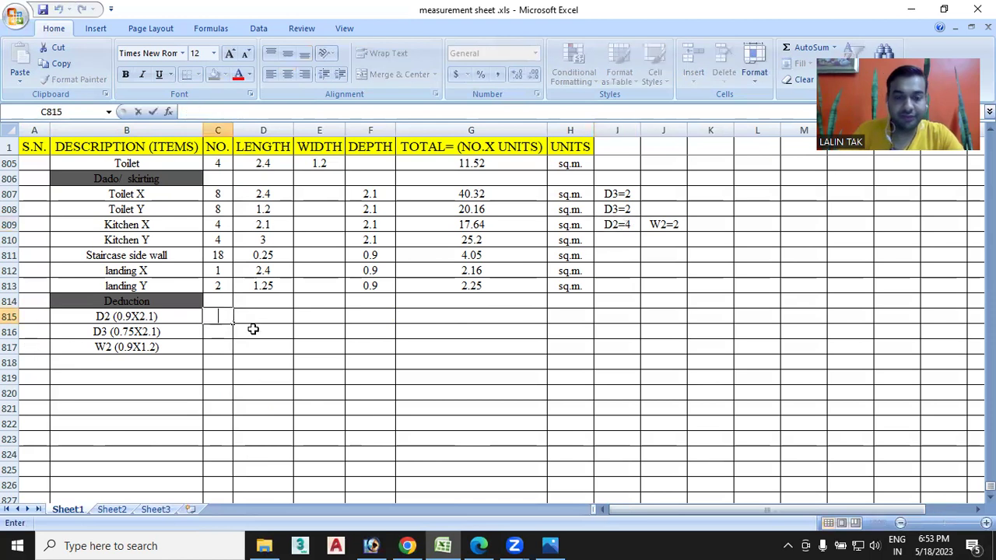
type("4")
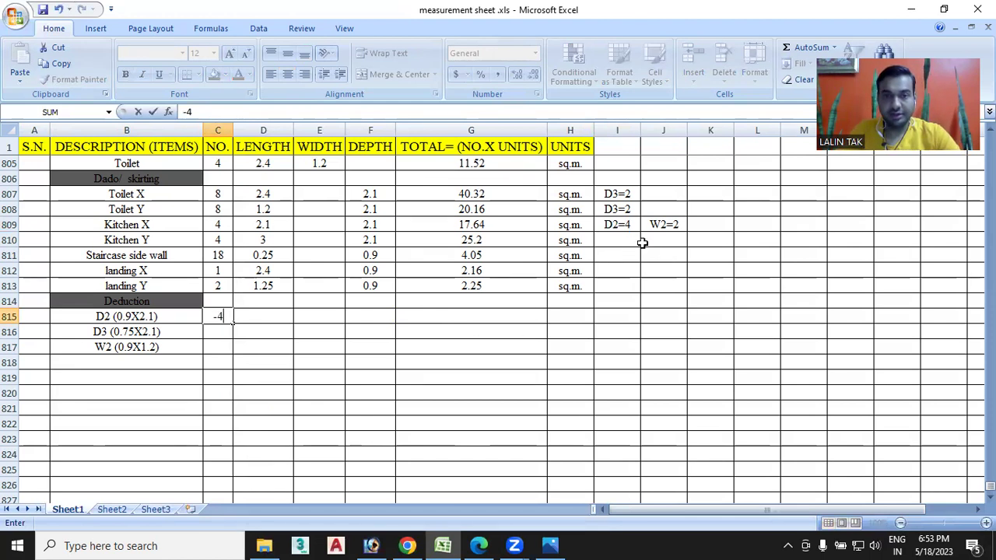
left_click(633, 208)
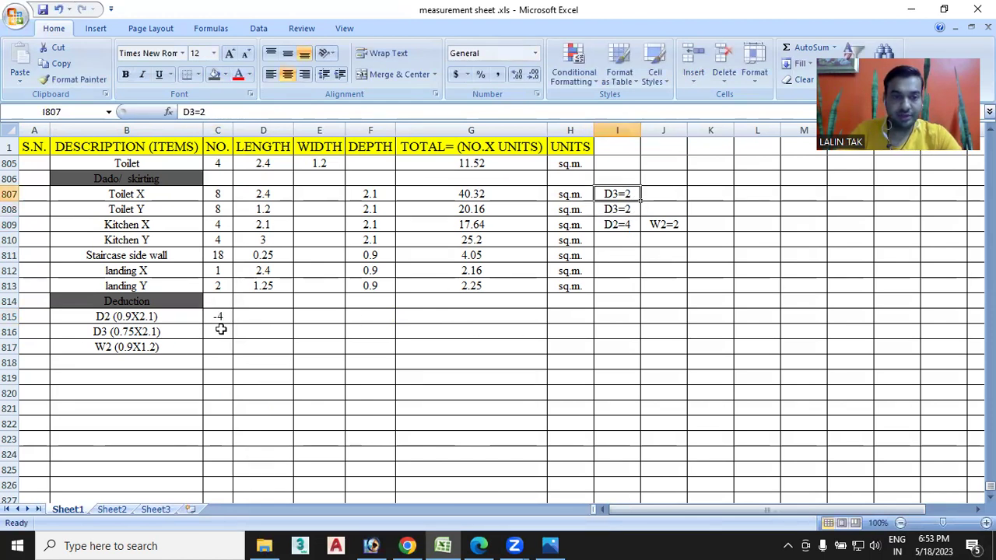
left_click(219, 333)
type("-4")
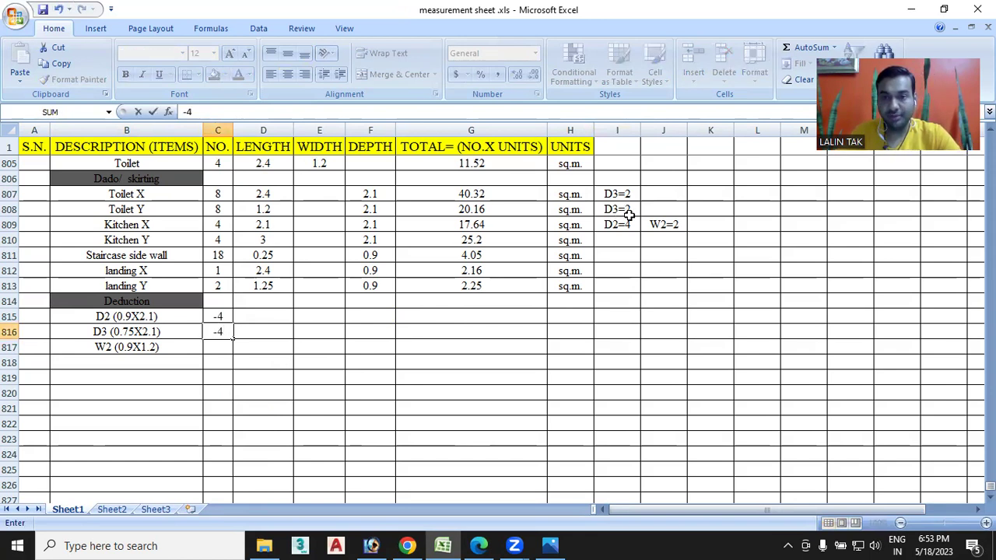
left_click(658, 222)
left_click(218, 348)
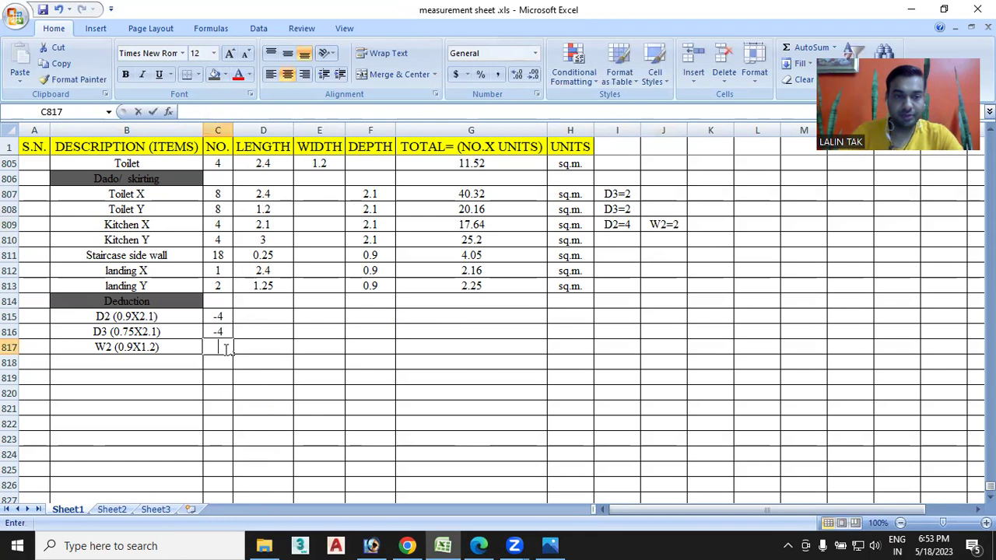
type("-")
type("-2")
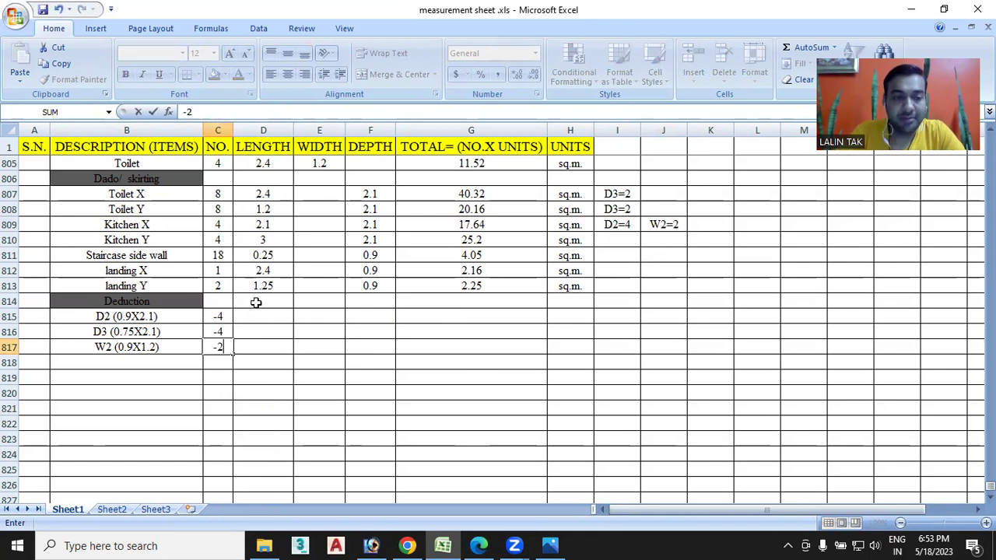
Enter lengths 0.9, 0.75, 0.9 and depths 2.1, 2.1, 1.2 for the three deduction rows
left_click(253, 318)
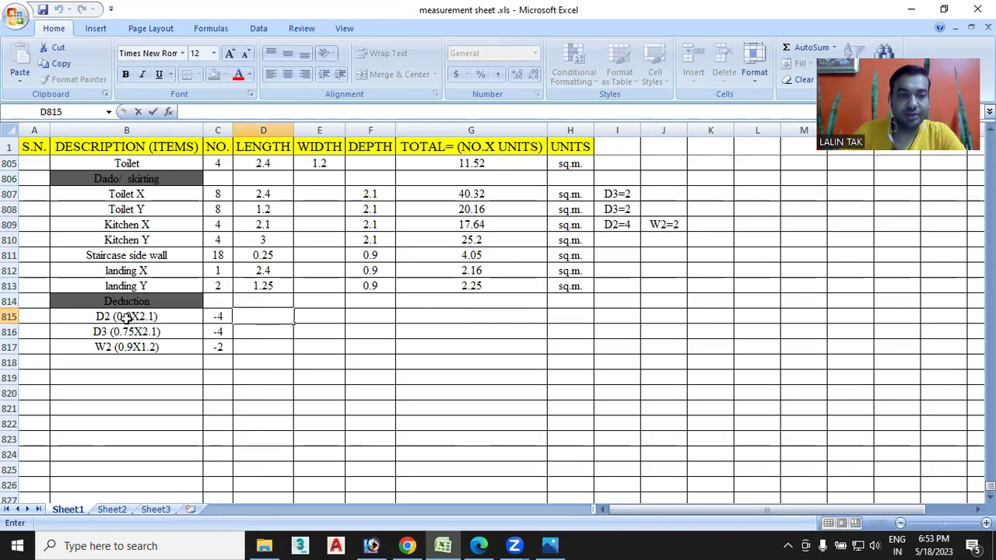
type("09")
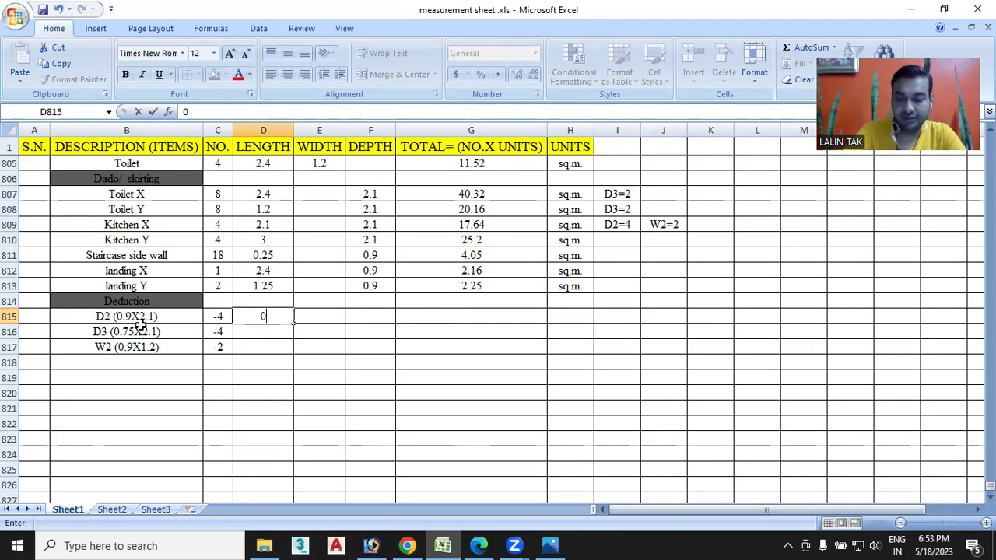
type("9")
left_click(258, 331)
type("0.75")
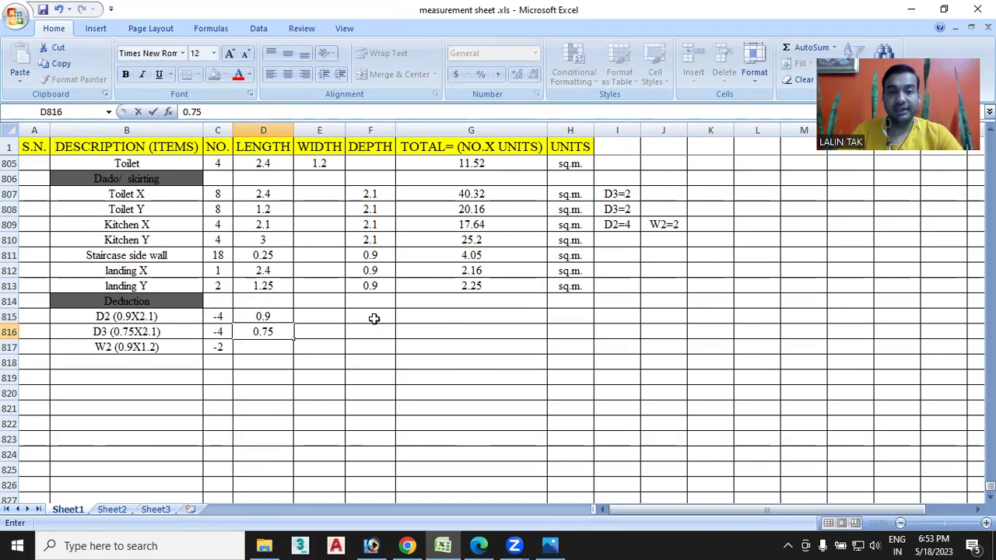
left_click(380, 318)
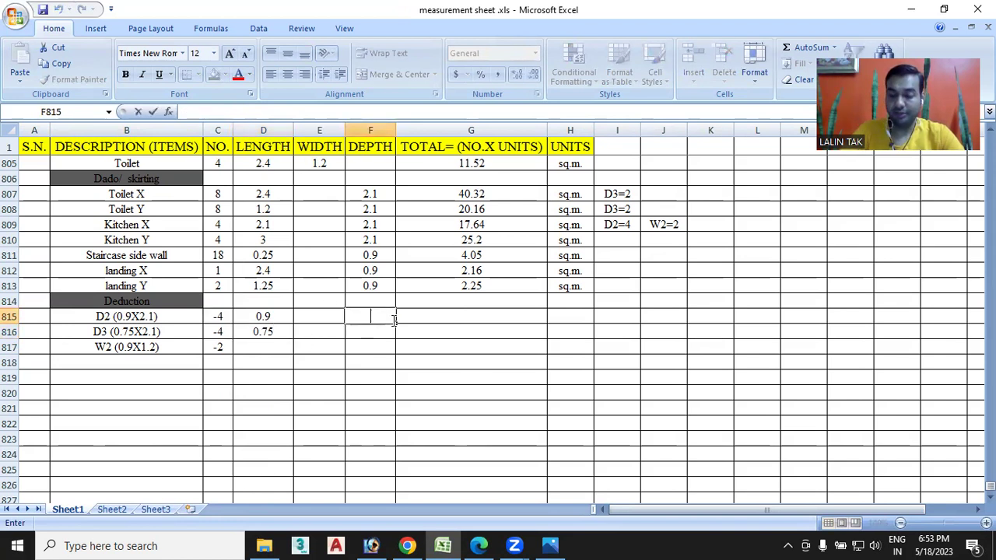
type("2.1")
left_click(364, 335)
type("2.1")
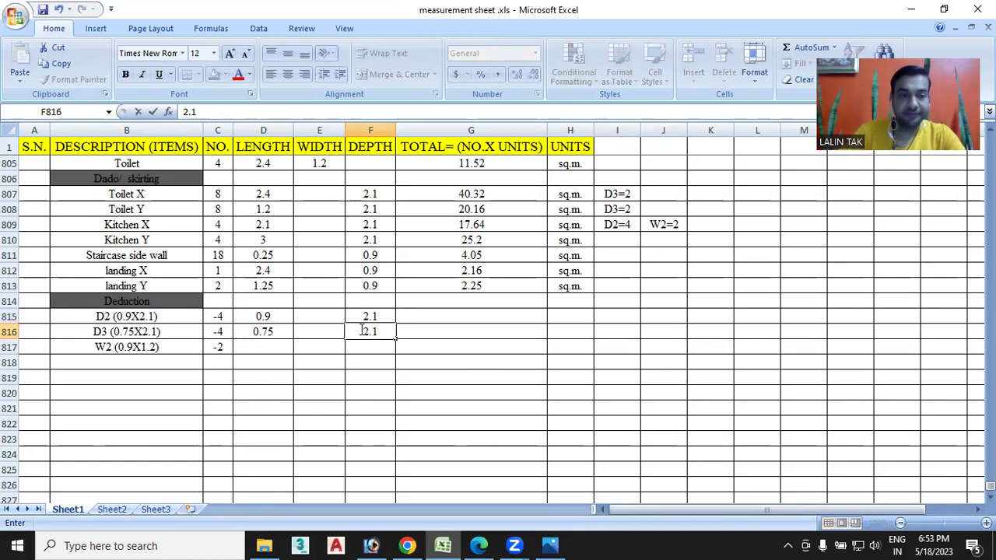
left_click(259, 350)
type("0.9")
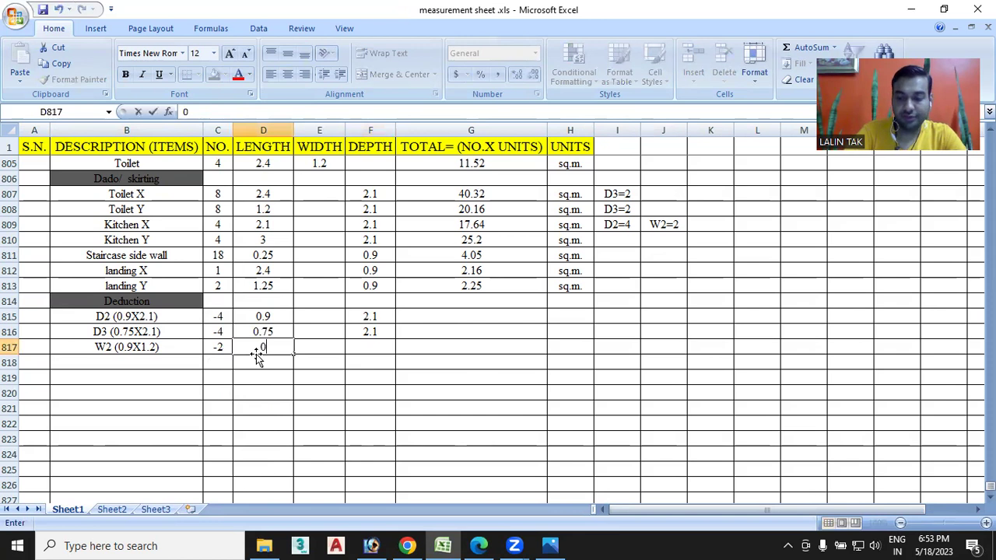
left_click(383, 353)
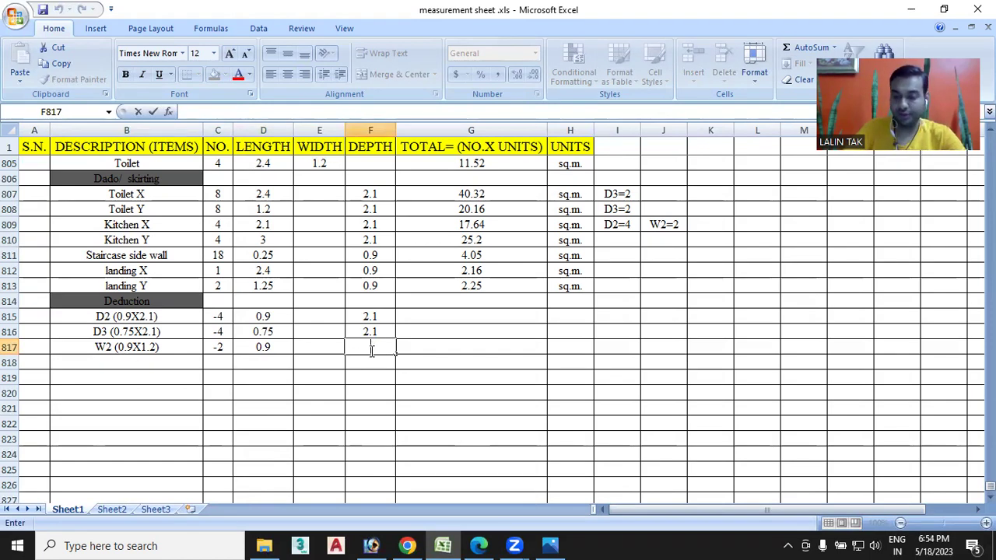
type("1.2")
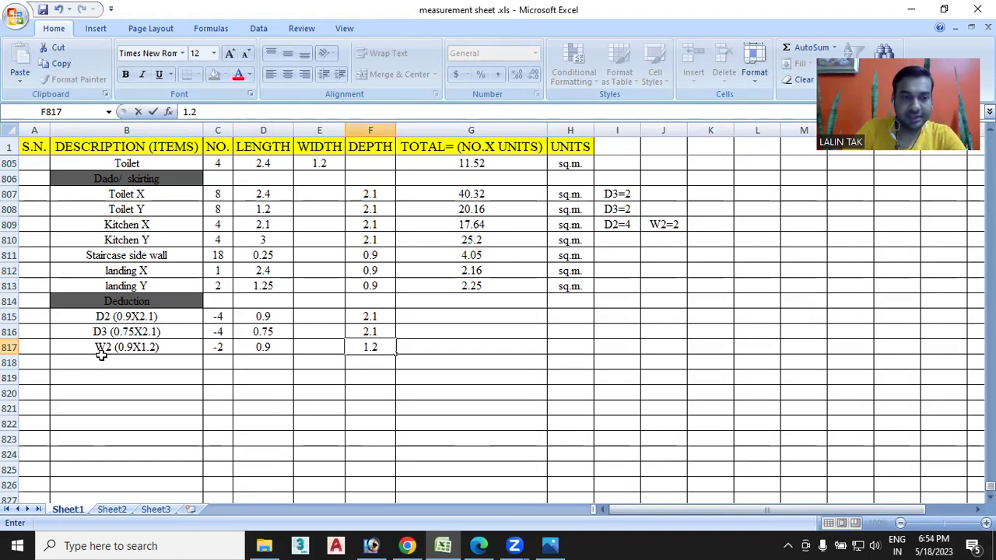
double_click(456, 317)
Compute deduction totals with =C815*D815*F815 filled down to G817, giving -7.56, -6.3, -2.16
type("=")
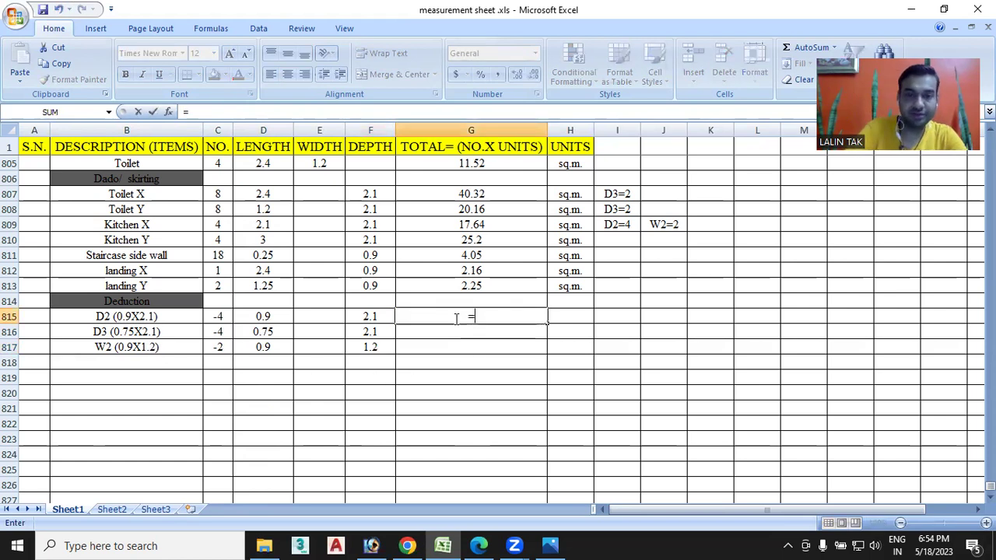
left_click(224, 319)
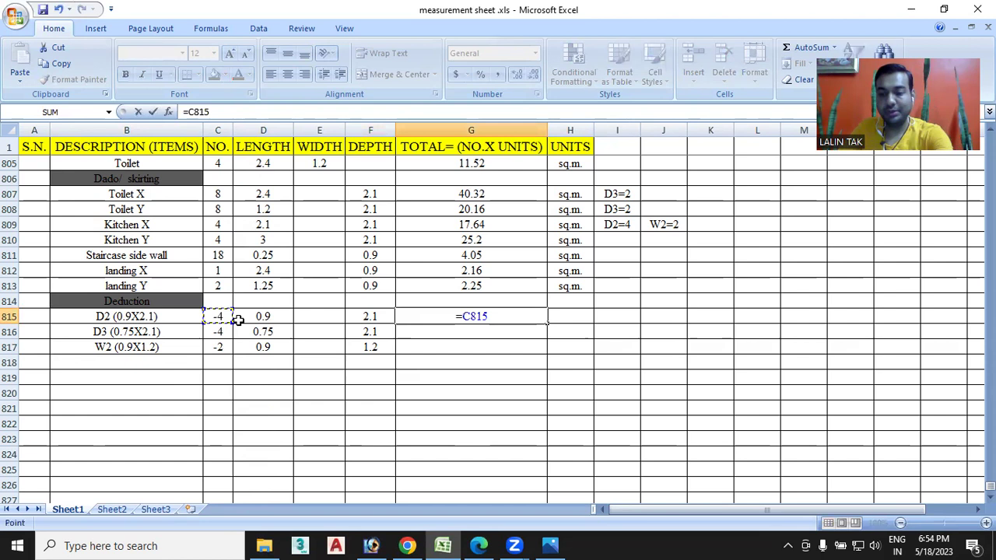
type("*")
left_click(264, 318)
type("*")
left_click(374, 315)
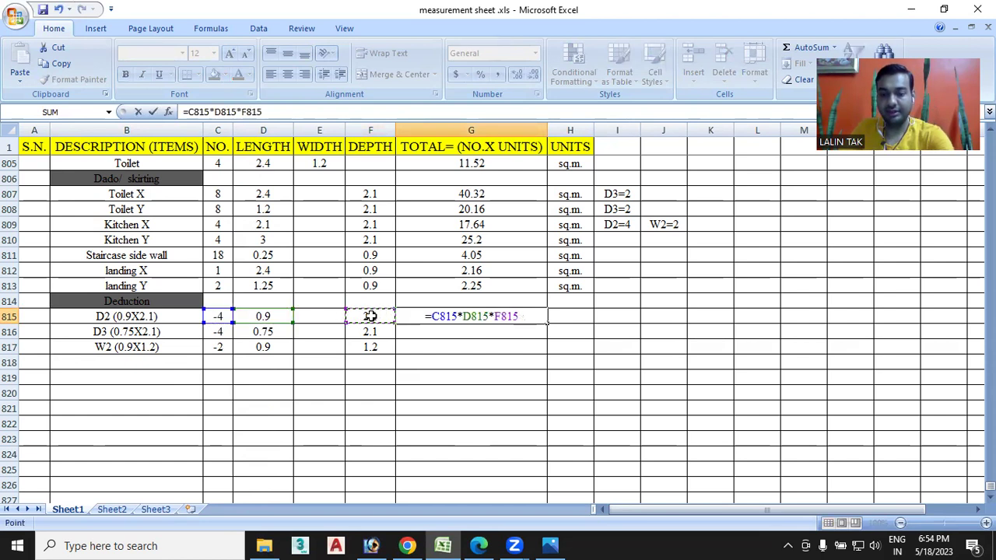
key("Return")
left_click(513, 316)
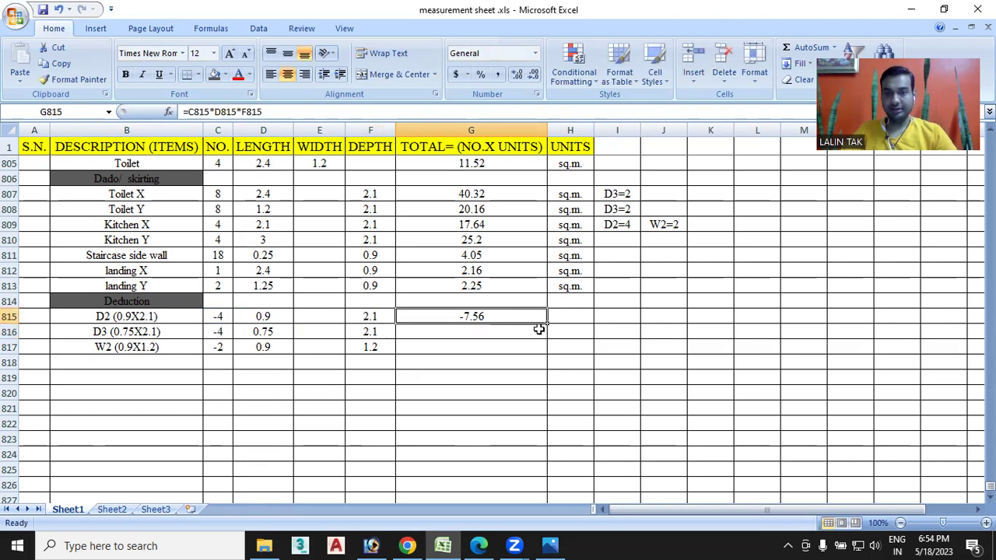
left_click_drag(547, 325, 547, 355)
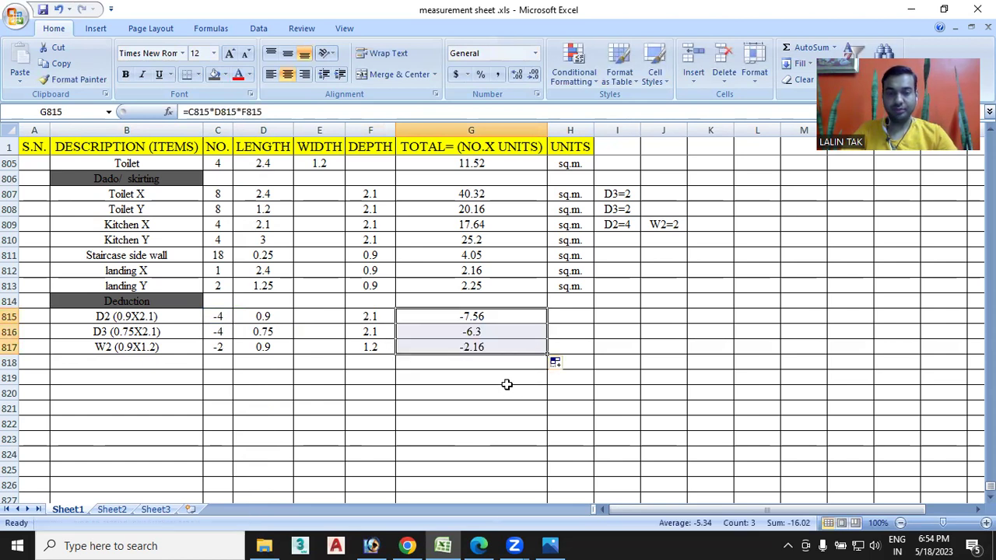
Sum G805:G817 in G818 for a ceramic tiles subtotal of 107.28
scroll(507, 385, "up", 1)
scroll(507, 382, "up", 1)
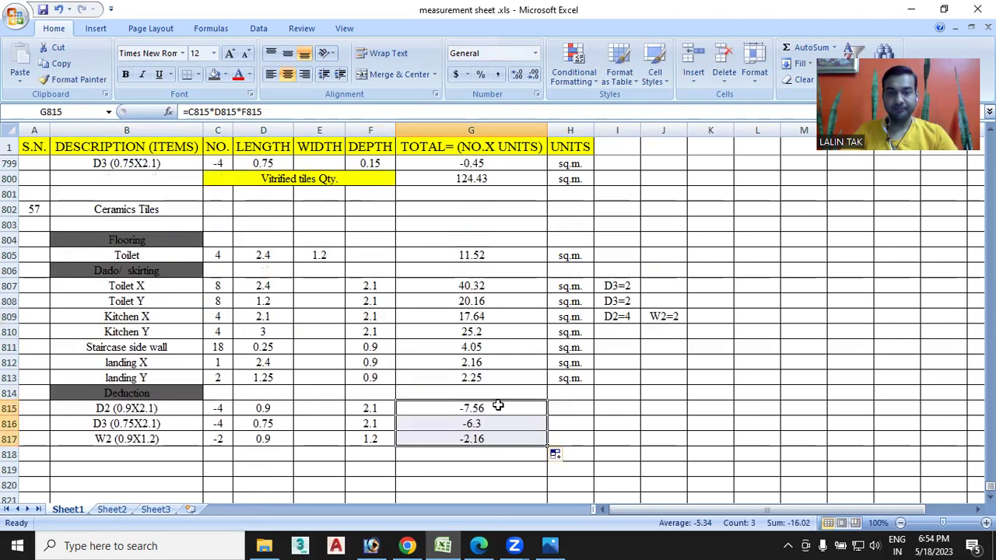
left_click(478, 457)
key("alt+equal")
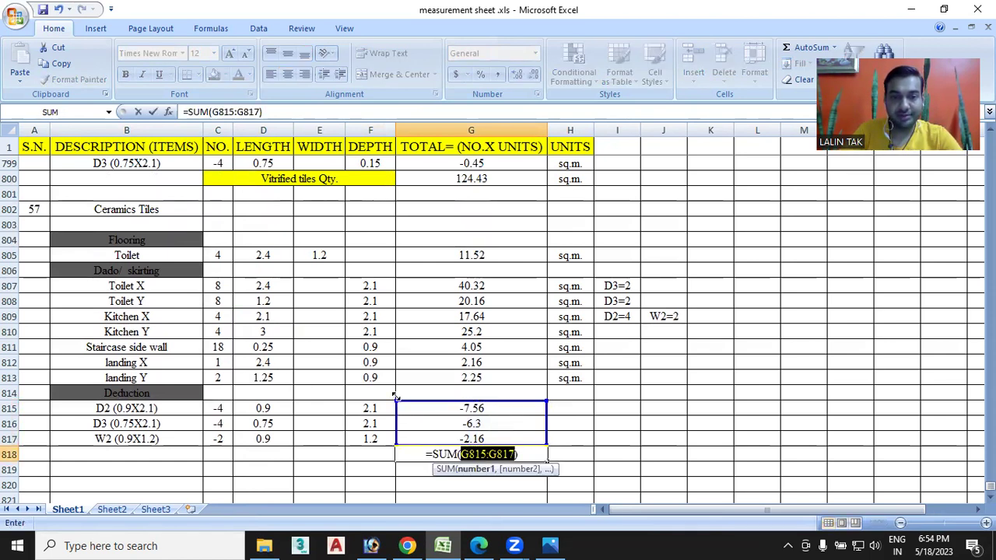
left_click_drag(395, 398, 399, 251)
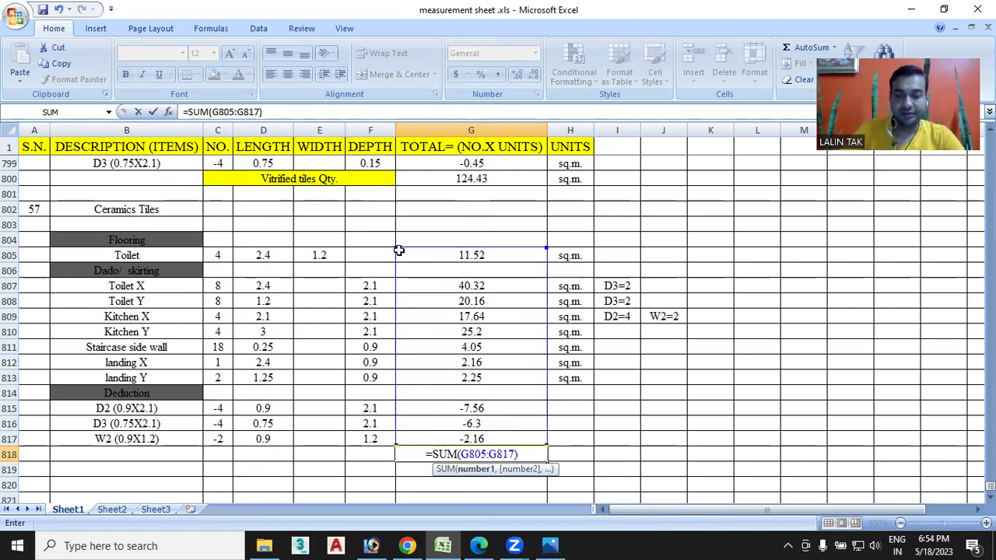
key("Return")
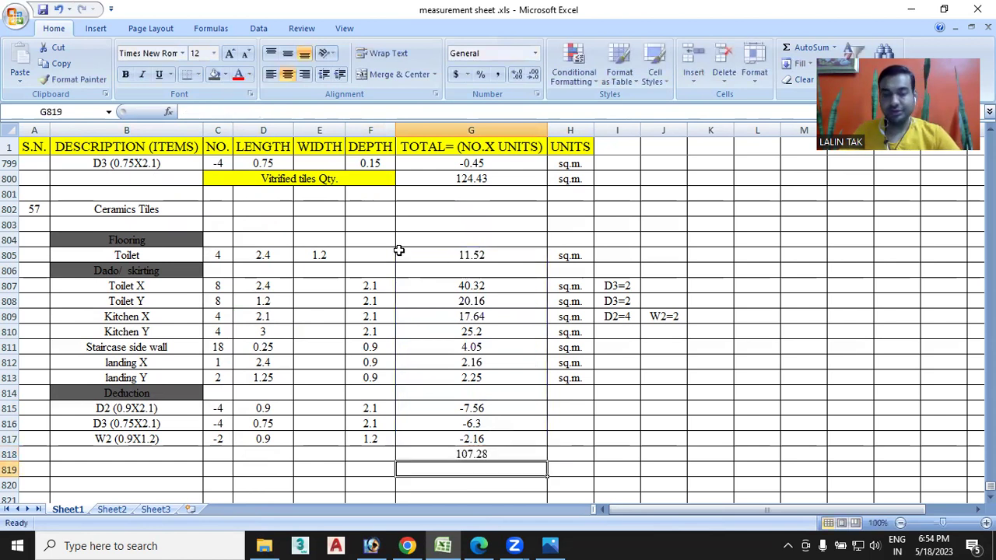
scroll(398, 250, "down", 1)
Fill sq.m. from H813 down to H818 and clear the unit beside the Deduction heading
scroll(397, 291, "down", 1)
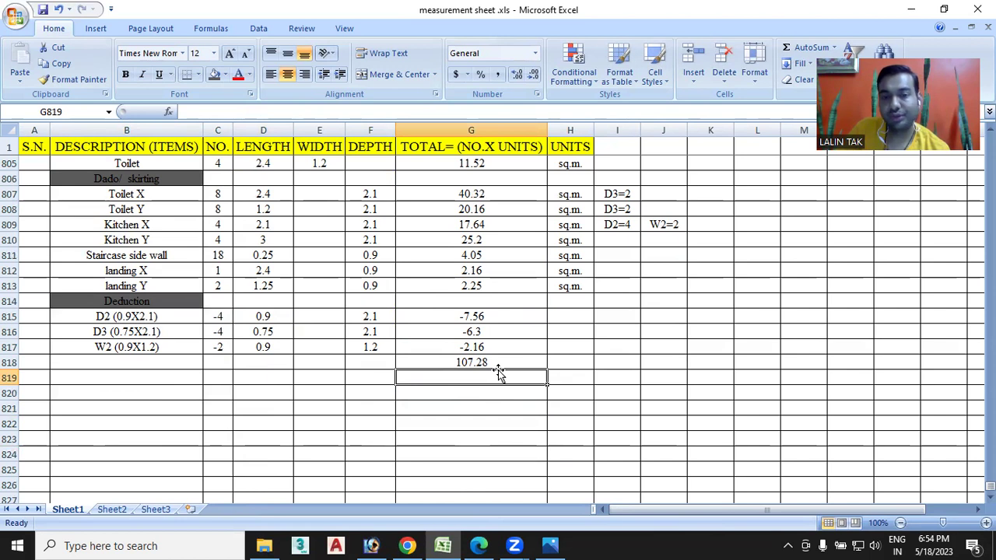
double_click(568, 361)
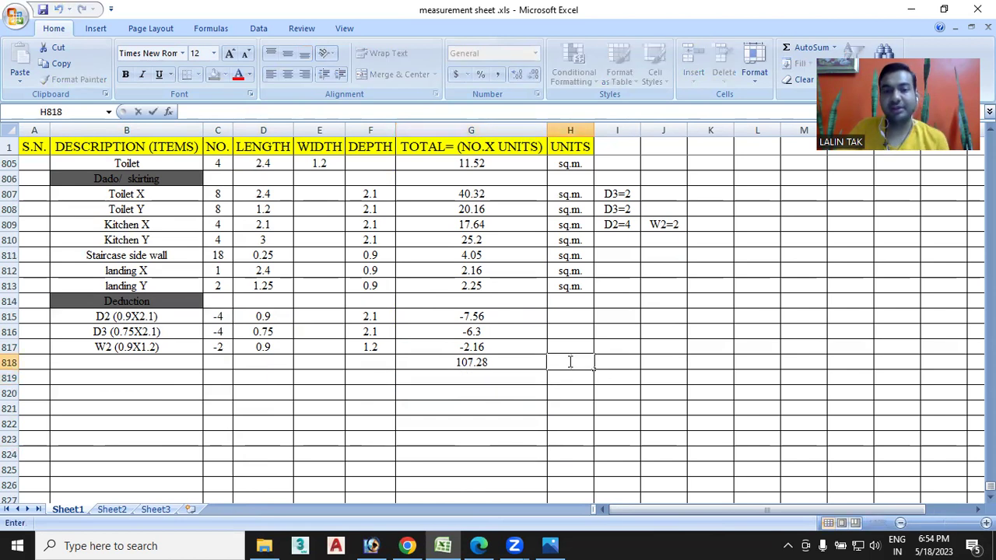
left_click(576, 288)
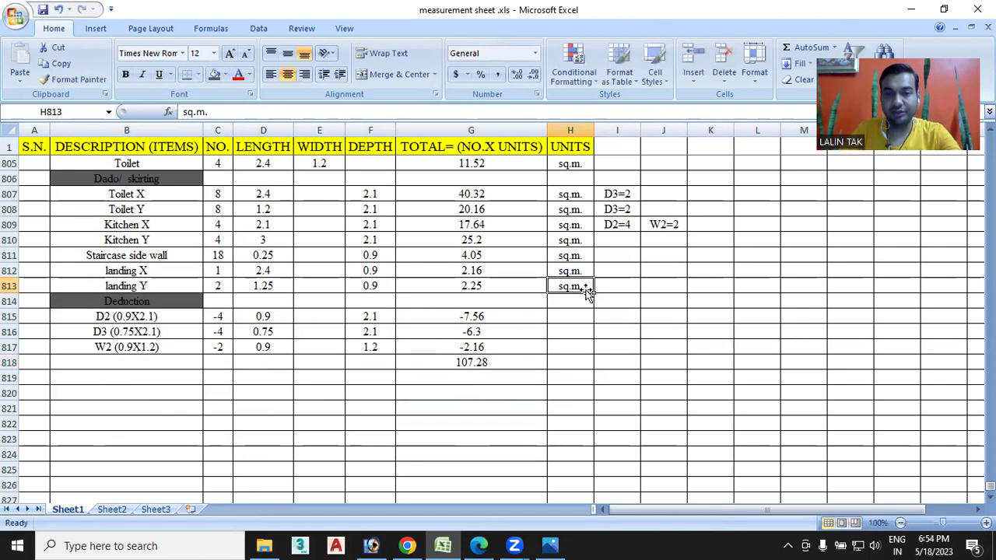
left_click_drag(591, 292, 590, 366)
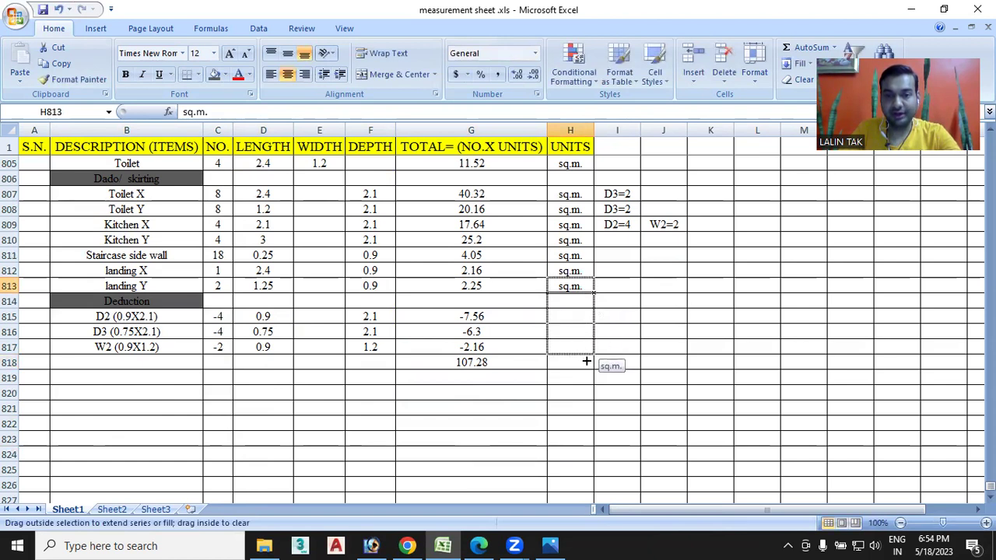
left_click(562, 300)
key("Delete")
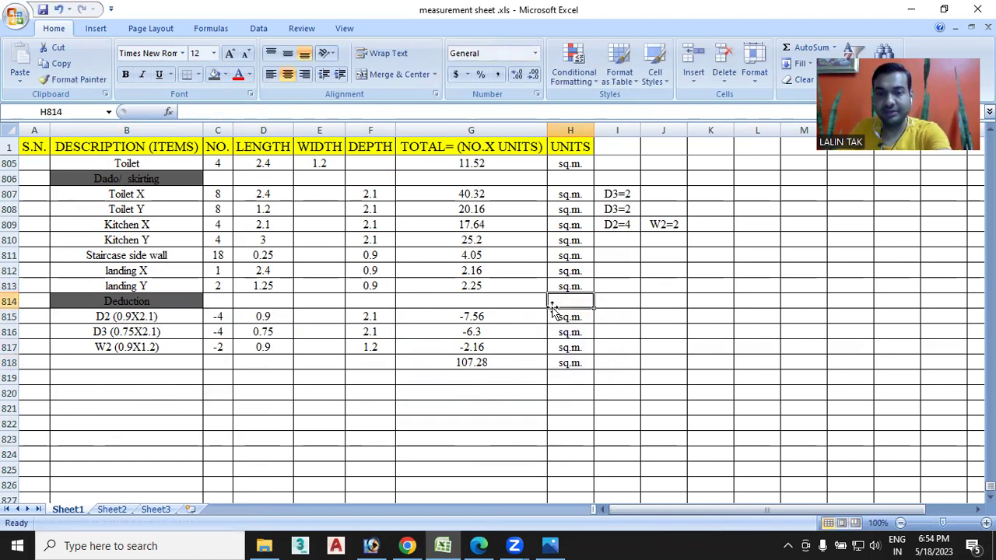
scroll(389, 370, "up", 1)
scroll(389, 371, "up", 2)
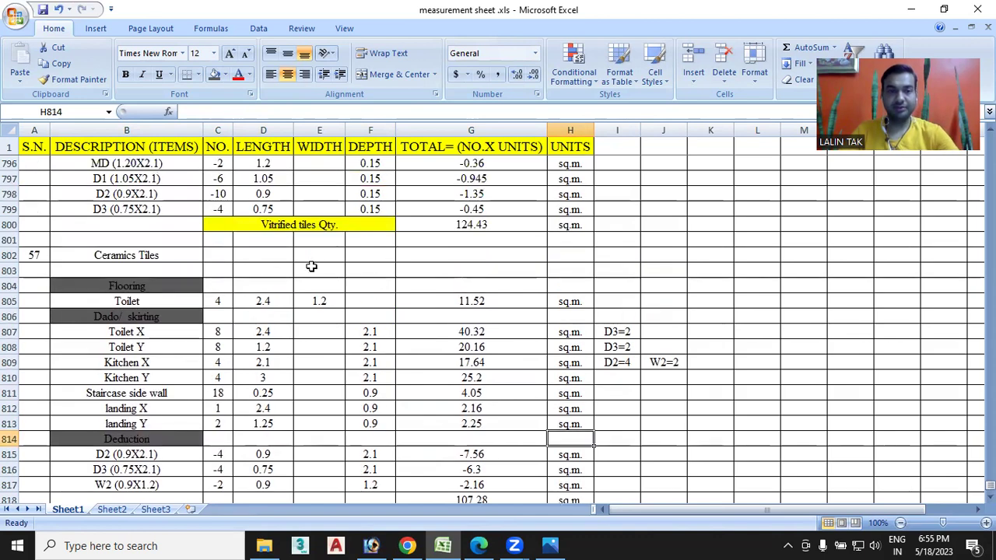
Copy the yellow 'Vitrified tiles Qty.' label from C800 into merged C818:F818
left_click(324, 226)
key("ctrl+c")
scroll(319, 304, "down", 3)
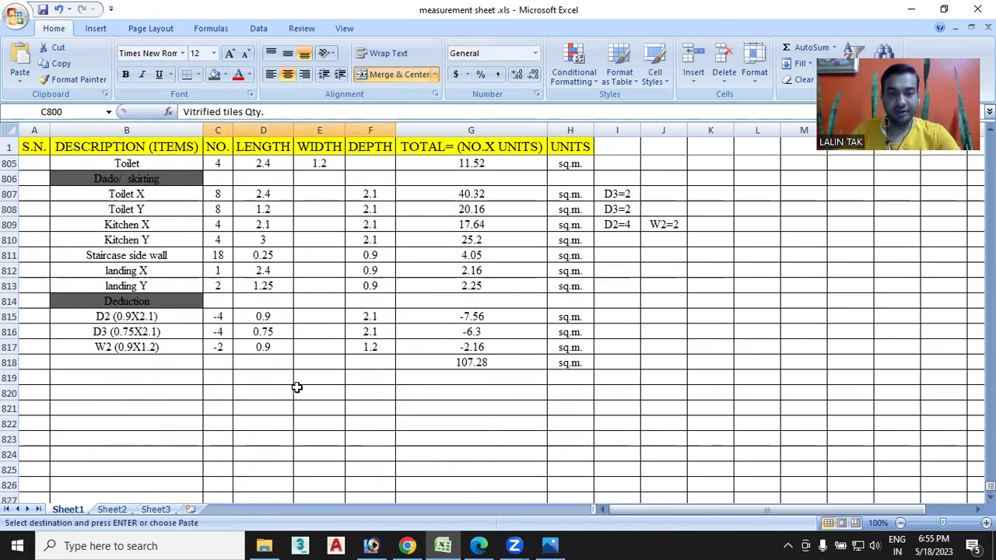
left_click_drag(218, 363, 367, 362)
key("ctrl+v")
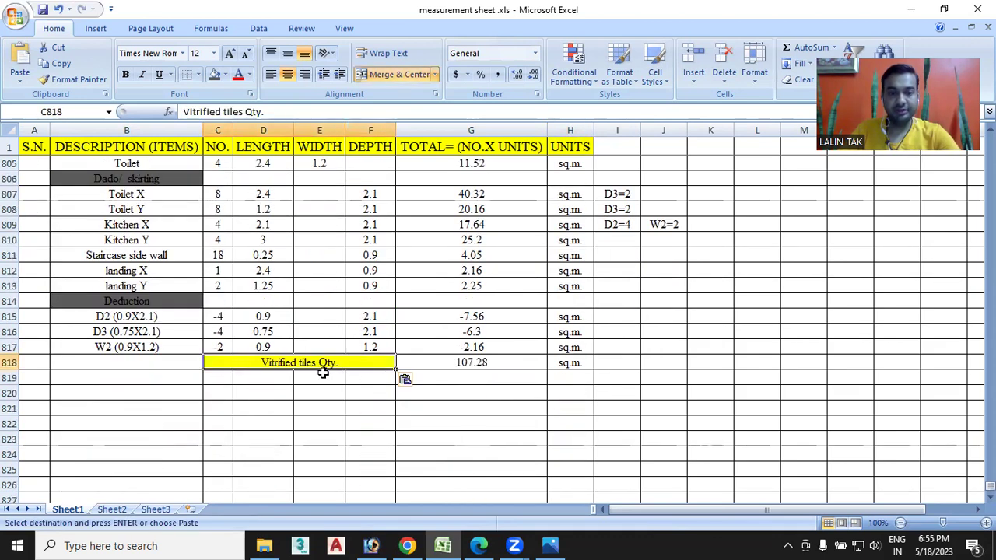
key("Up")
key("Up")
key("Up")
Change the pasted label's text to 'Ceramics tiles Qty.'
double_click(296, 365)
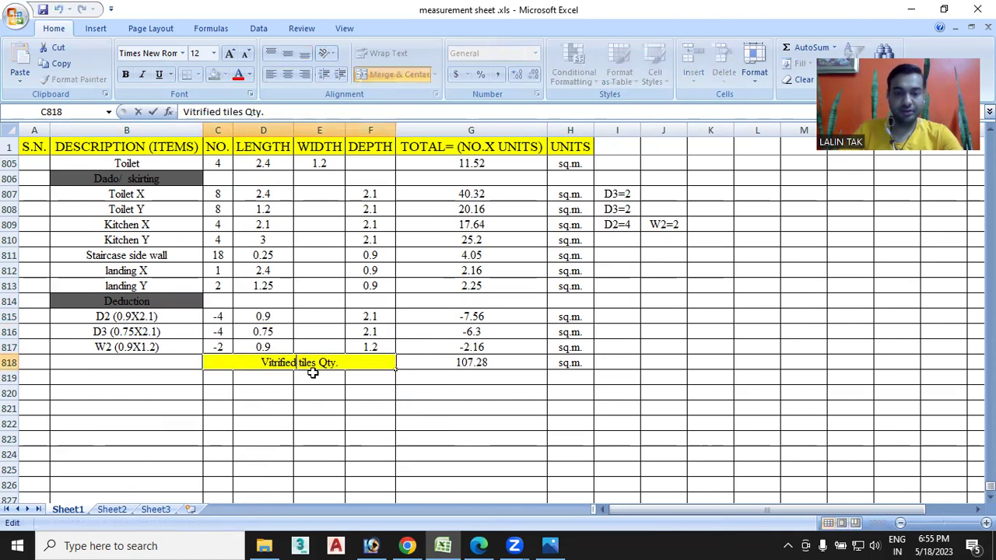
key("BackSpace")
key("BackSpace")
key("BackSpace")
key("BackSpace")
key("BackSpace")
key("BackSpace")
key("BackSpace")
key("BackSpace")
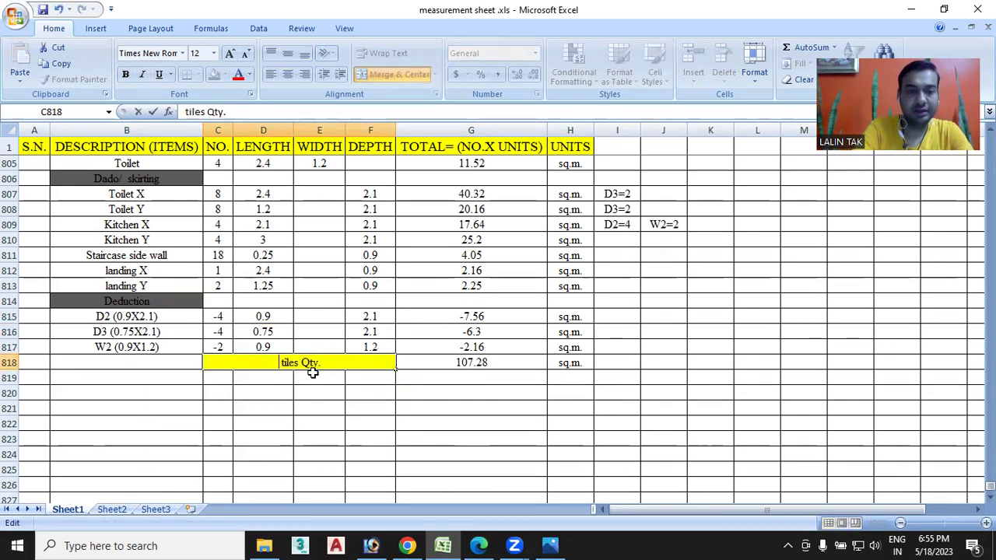
type("C ")
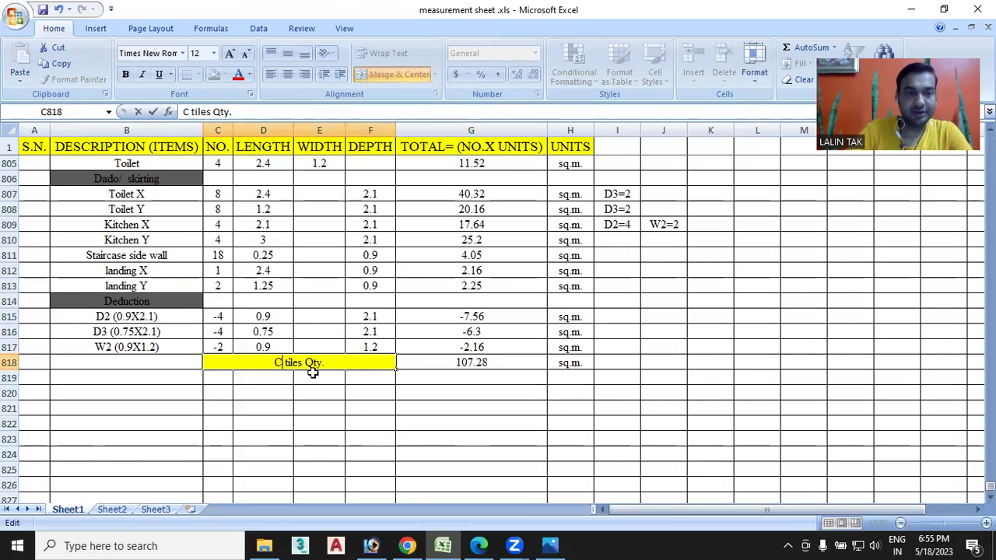
type("eramic")
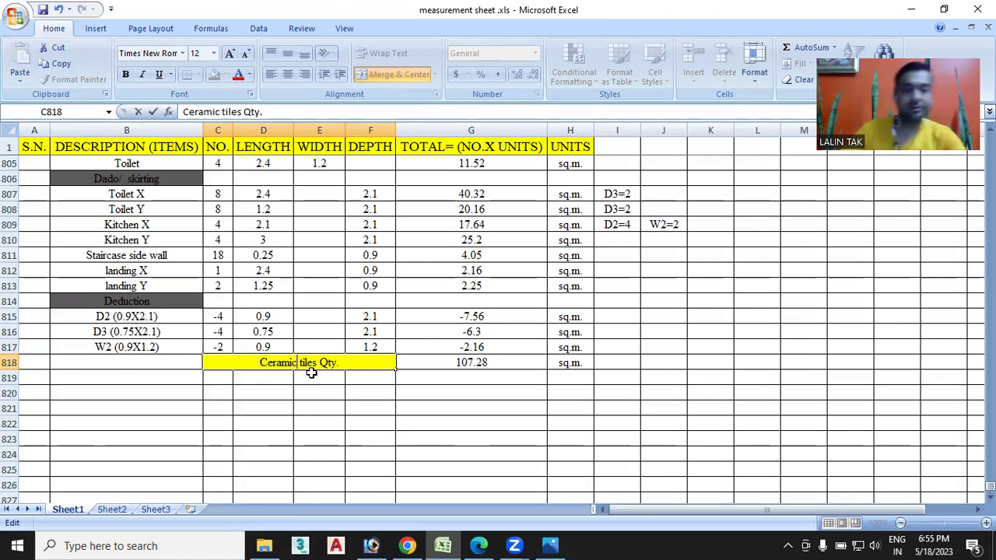
type("s")
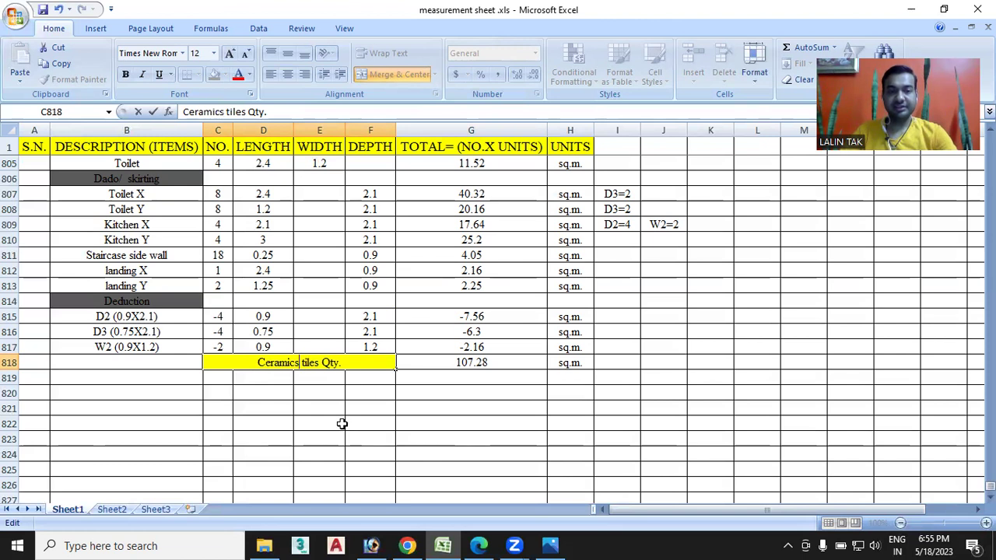
scroll(342, 424, "up", 1)
scroll(340, 423, "up", 1)
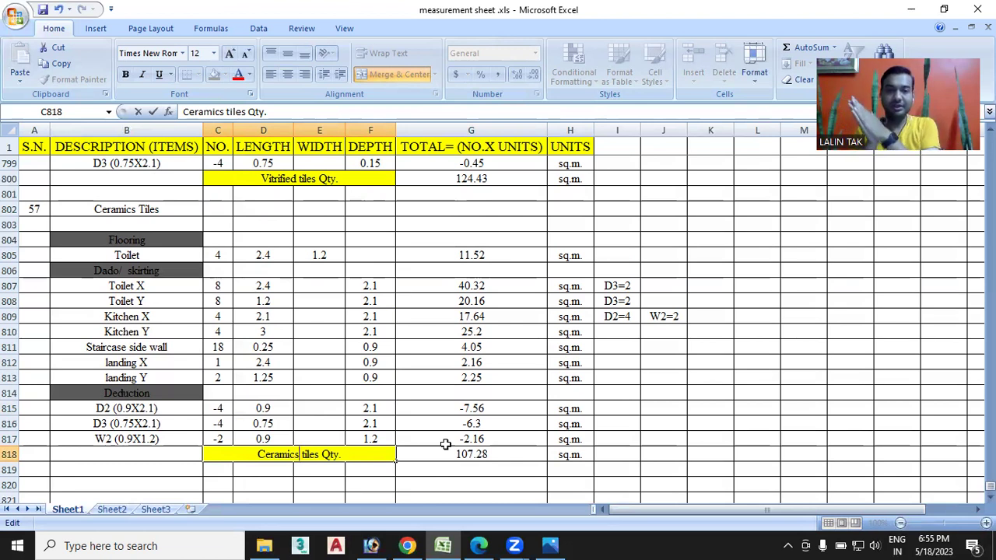
left_click(667, 427)
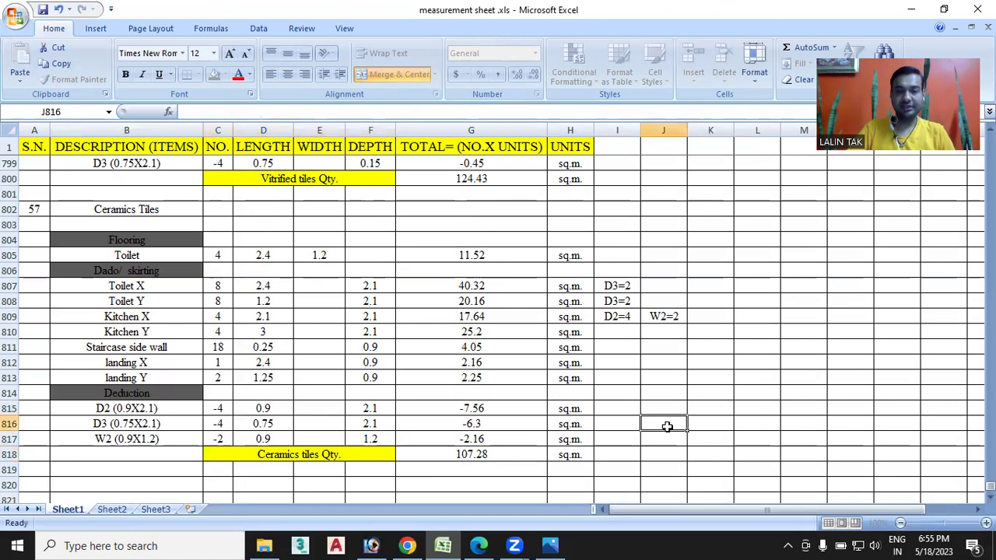